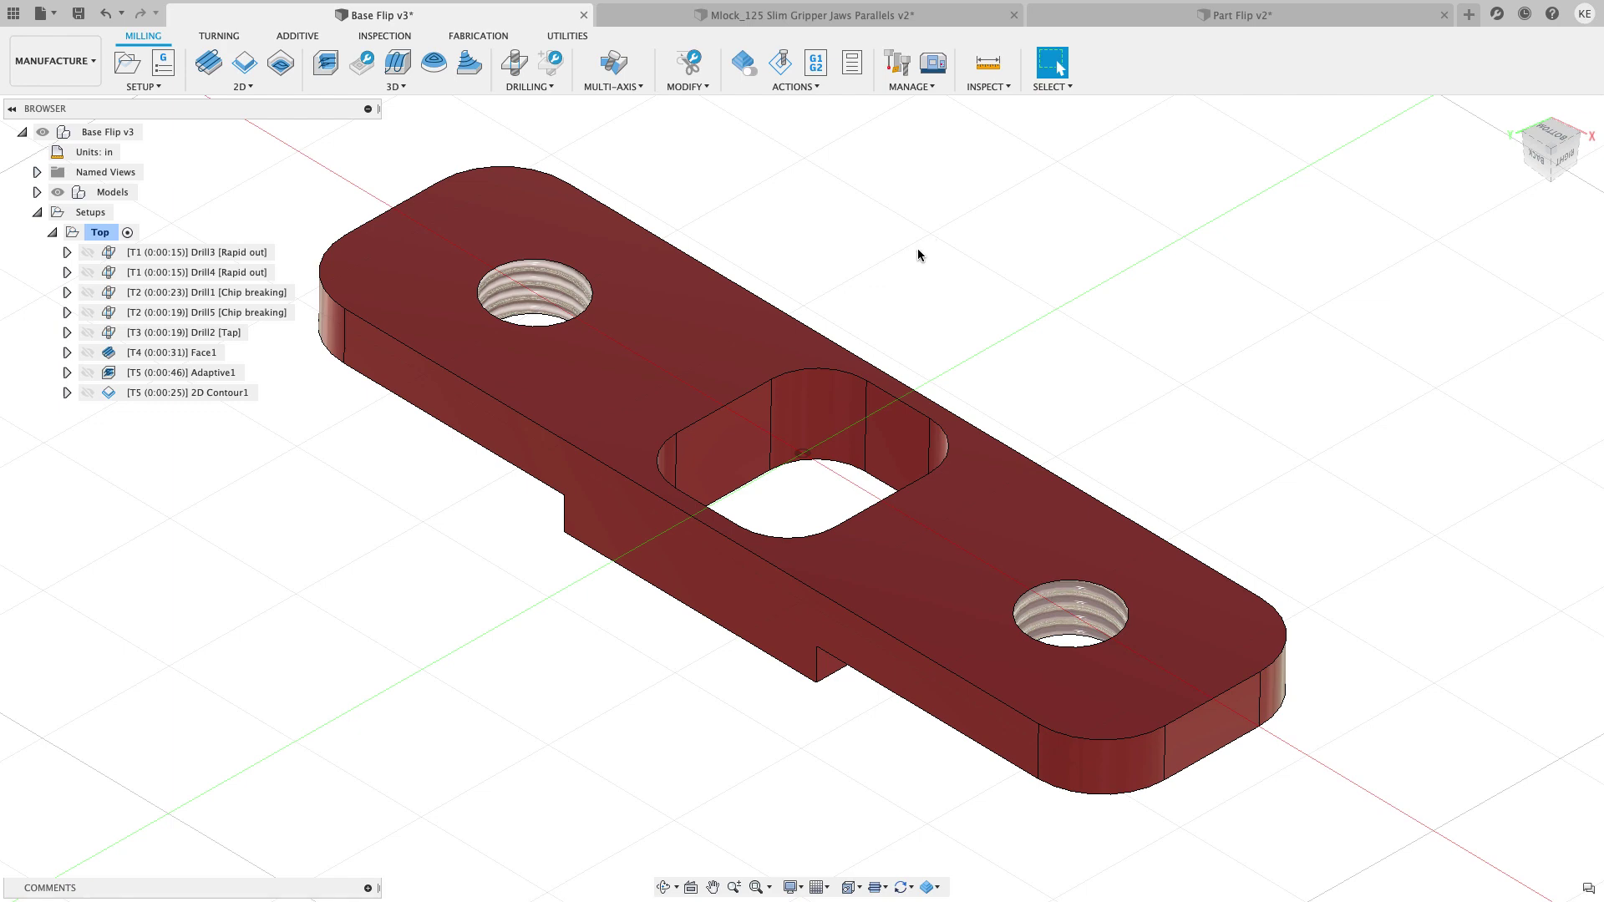
Check the Top setup's stock from the side view, then display the Drill3 toolpath
click(99, 232)
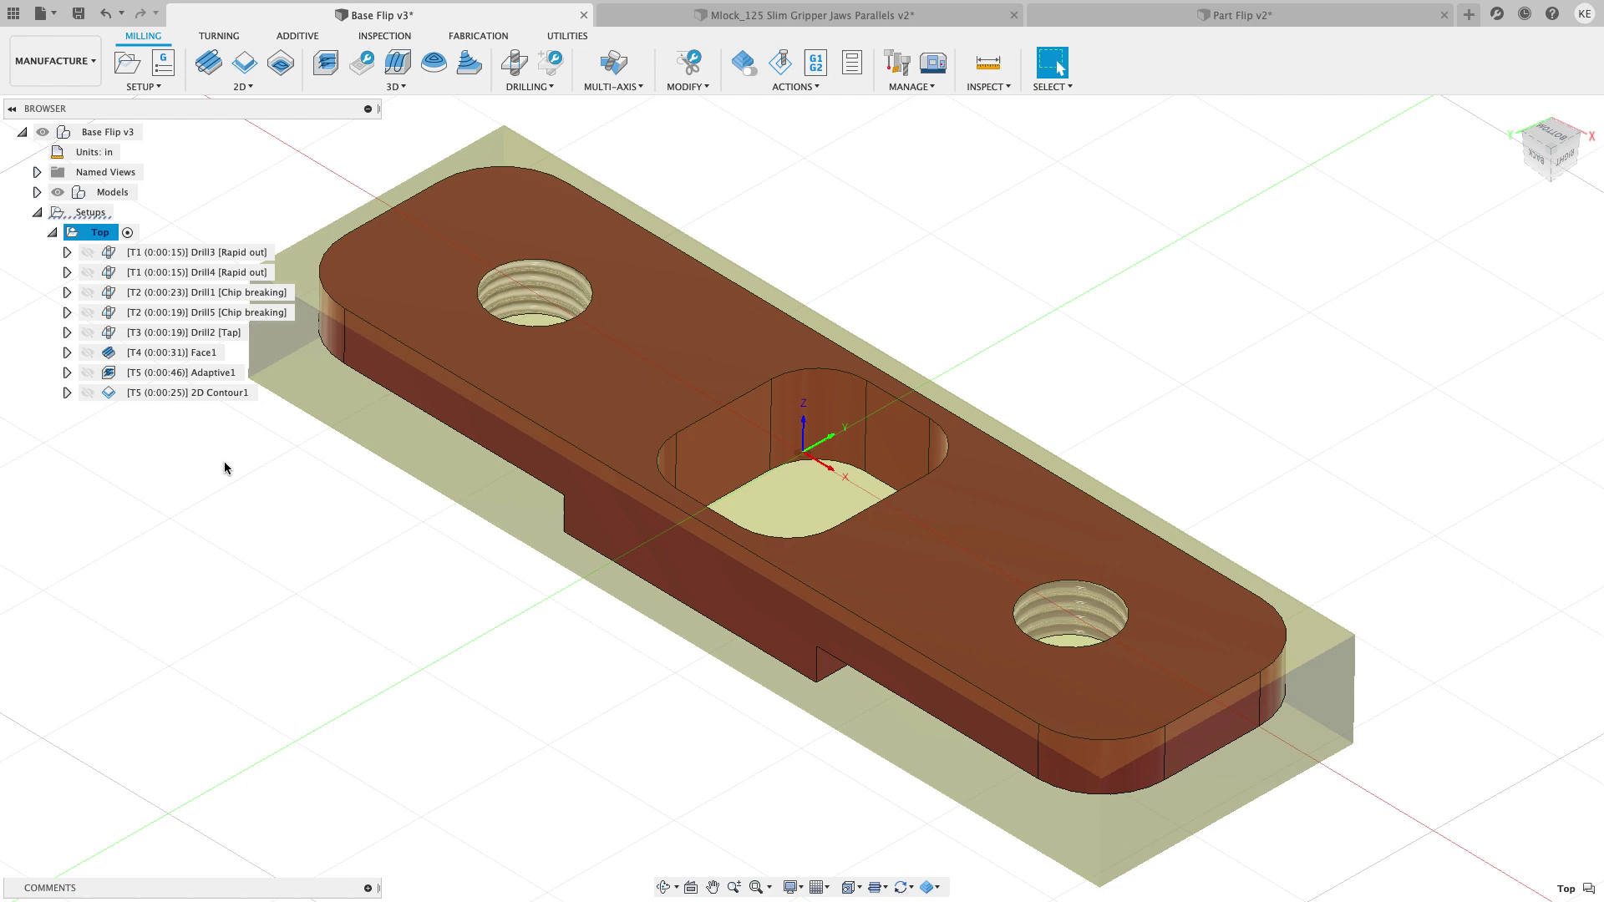
click(1536, 159)
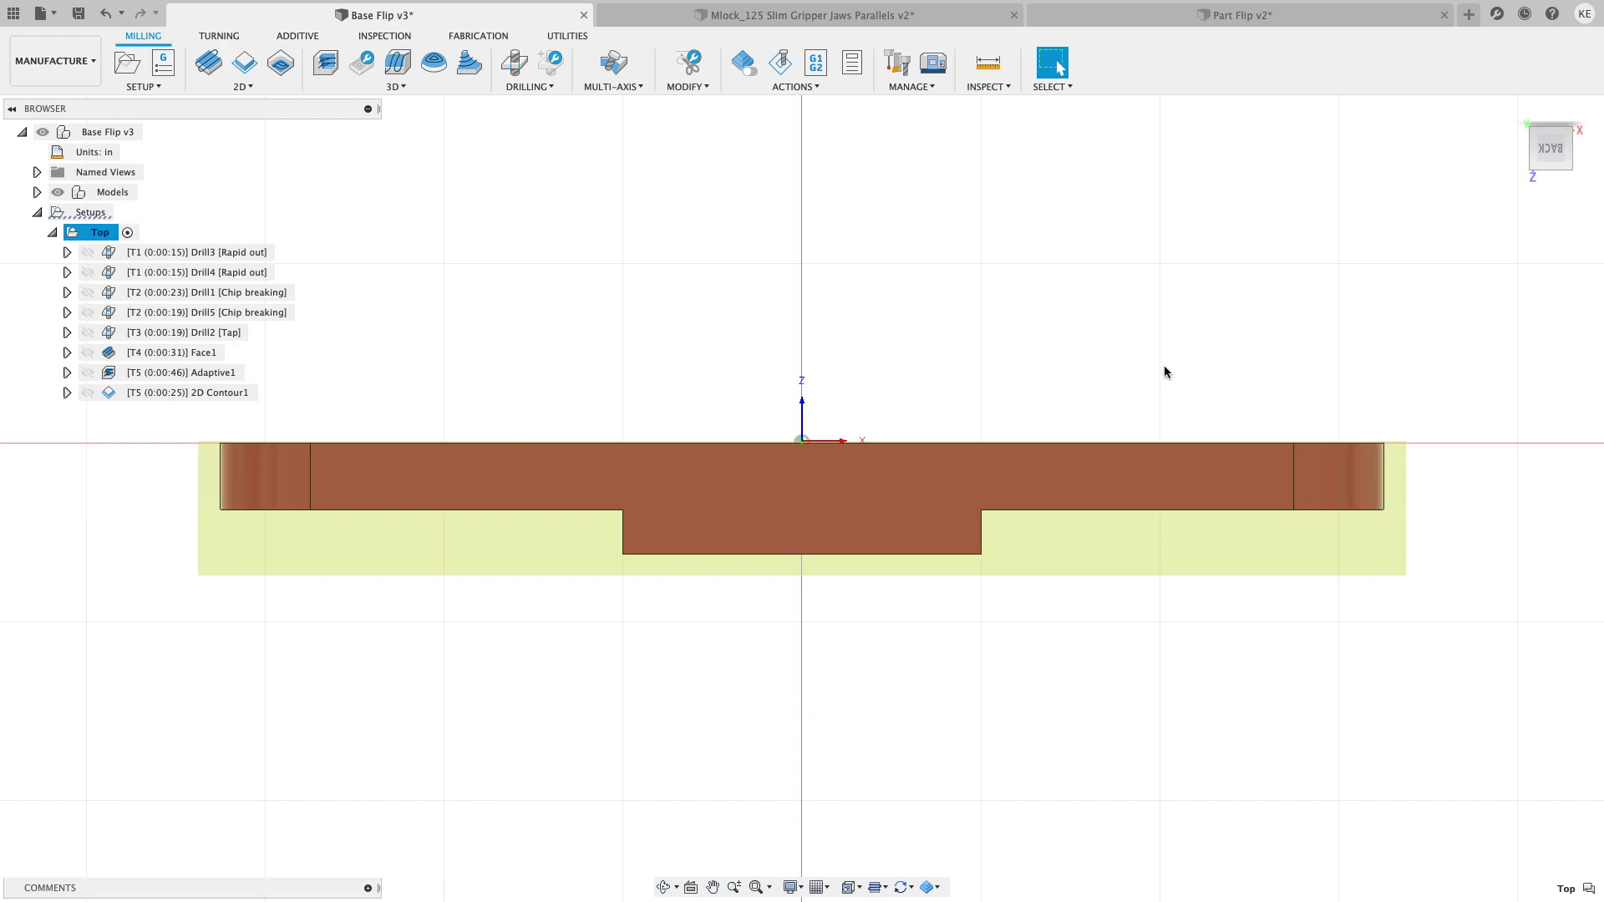
shift+middle_drag(1221, 348, 1457, 229)
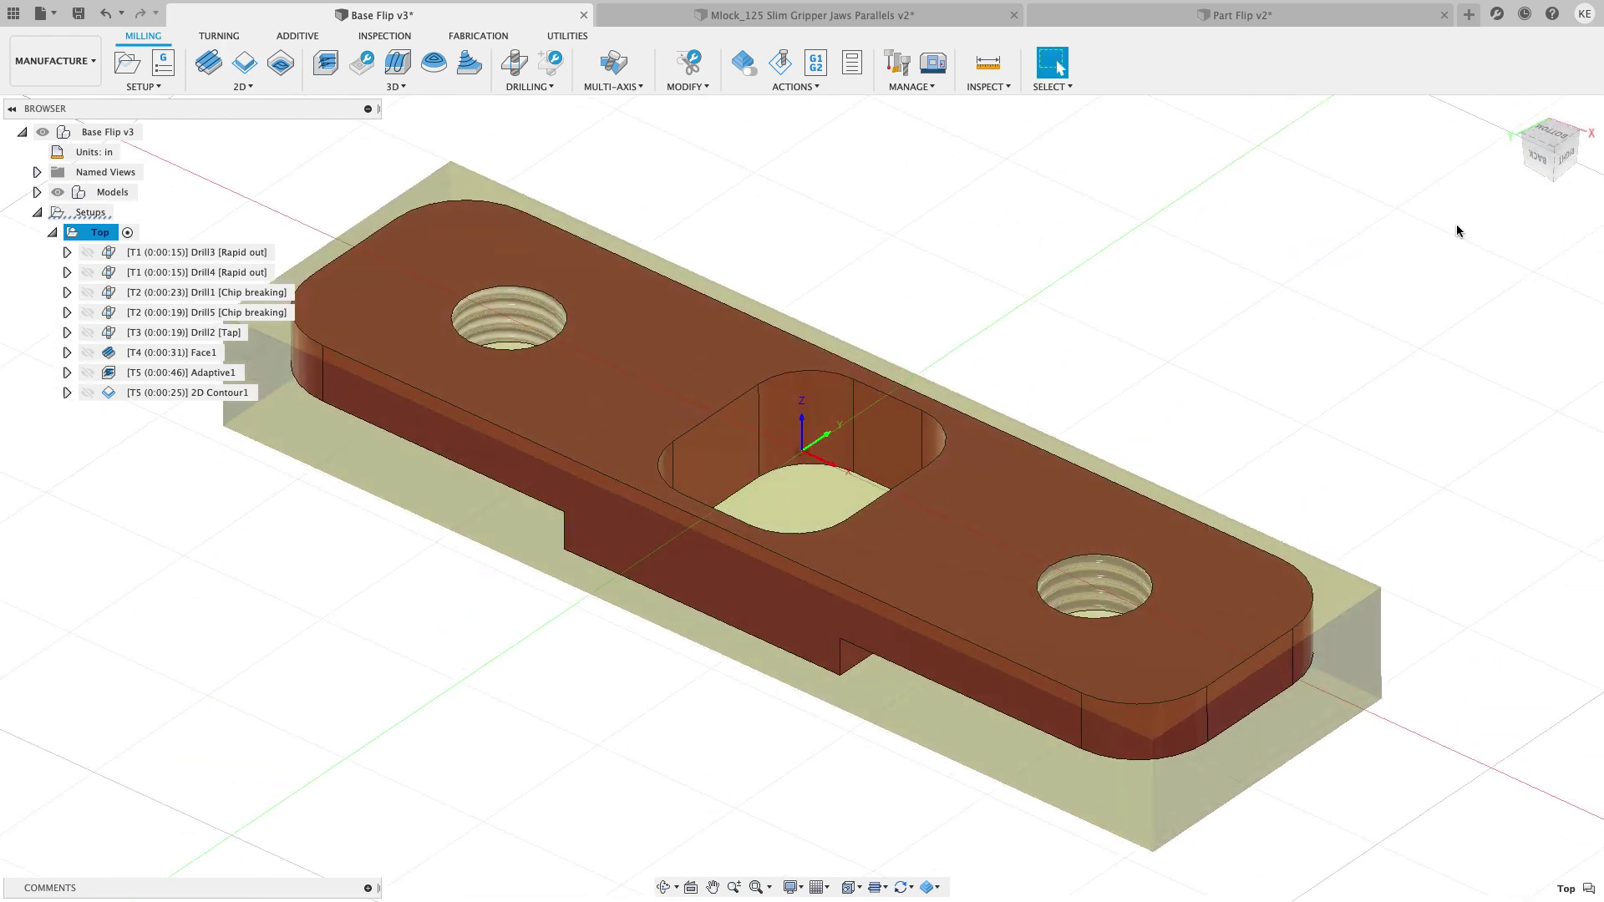
click(1552, 148)
click(215, 254)
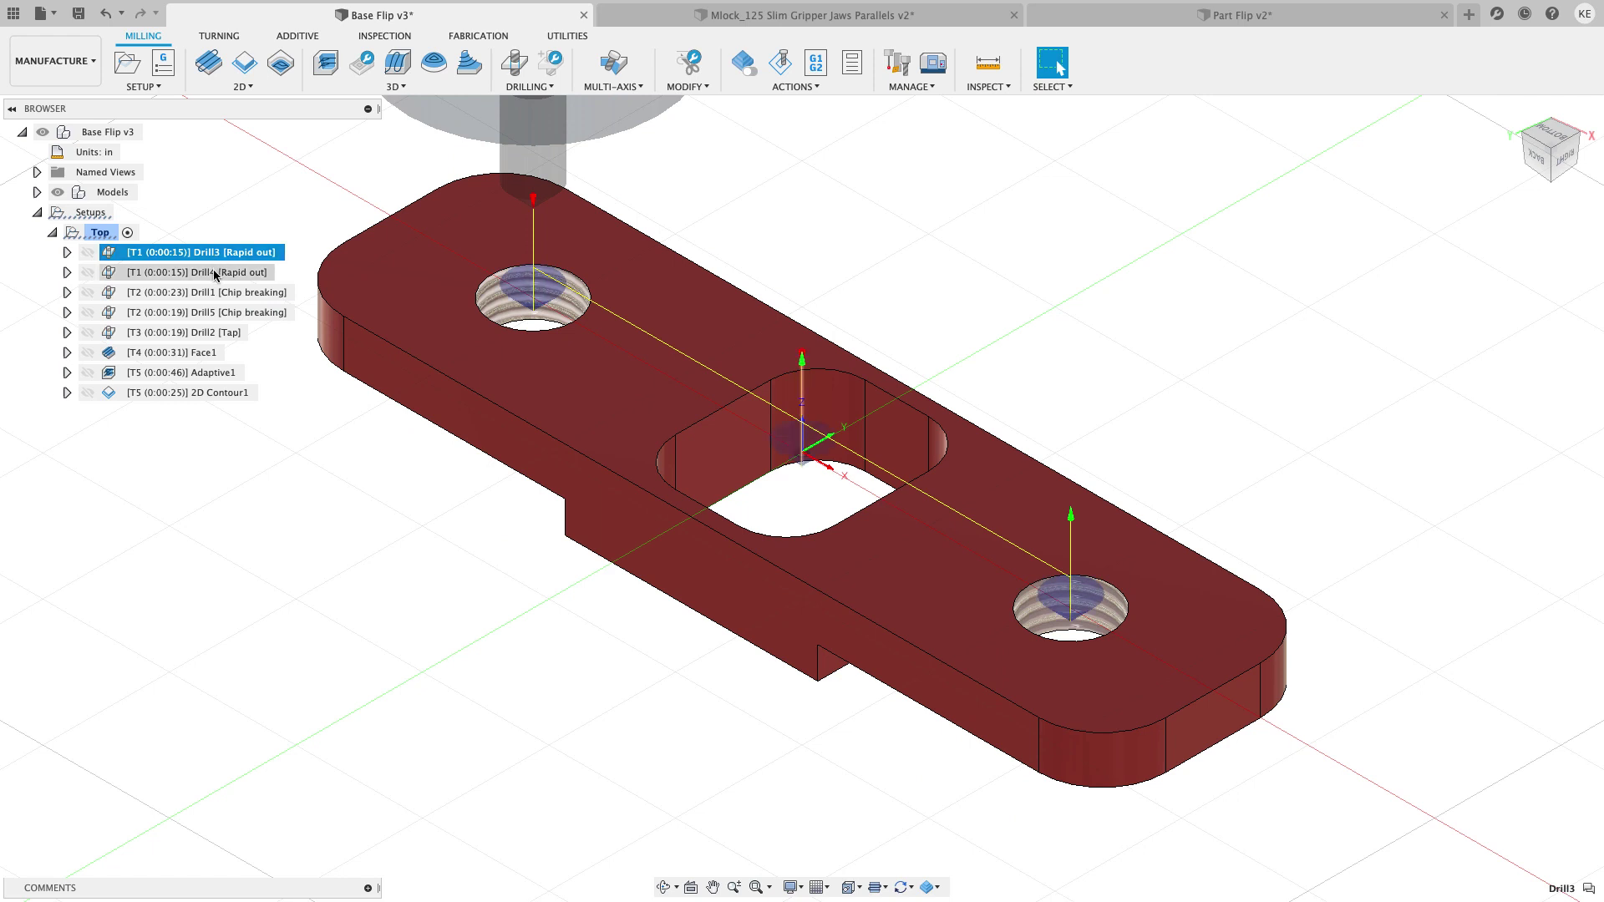
Review the Drill4, Drill1, Drill5, Drill2, Face1, Adaptive1 and 2D Contour1 toolpaths, then show Top's stock
click(213, 269)
click(213, 292)
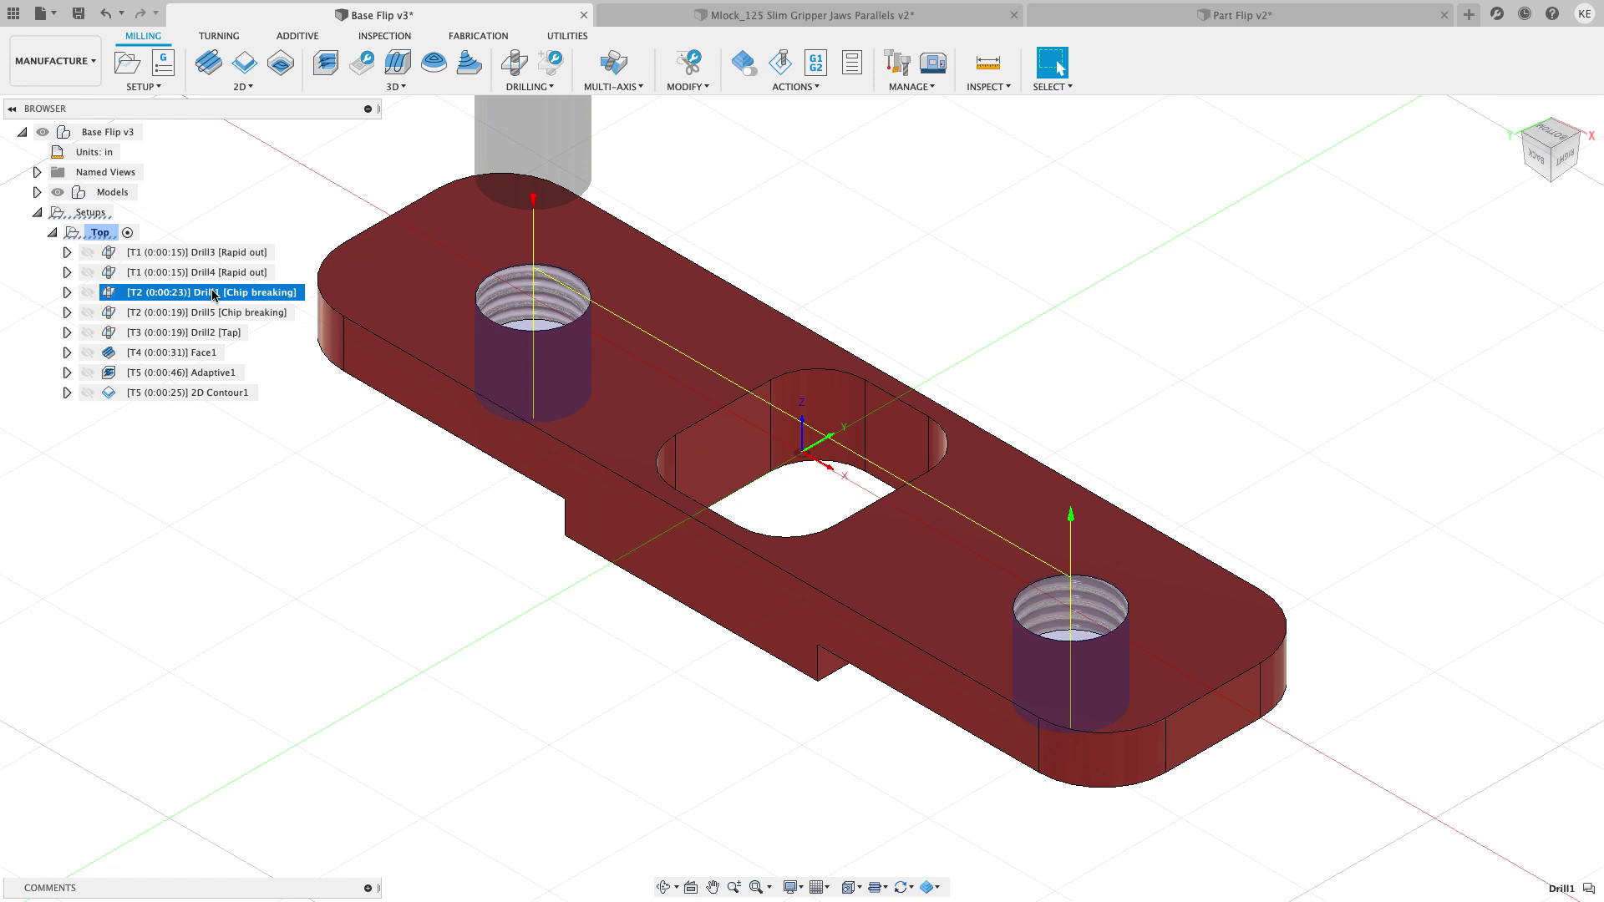
click(215, 312)
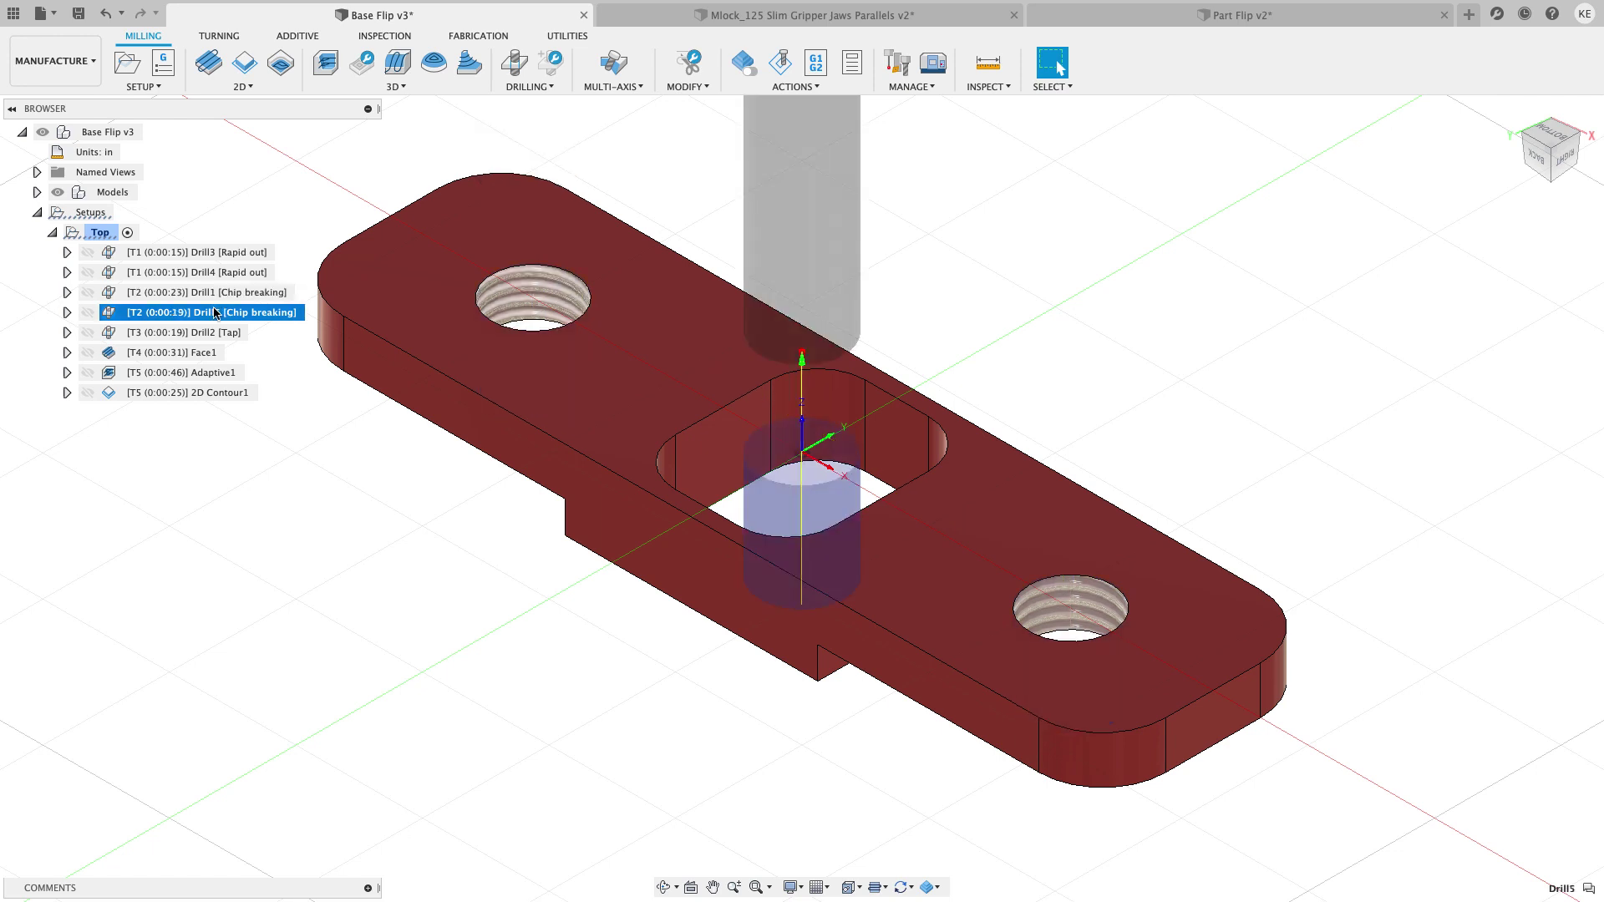
click(208, 332)
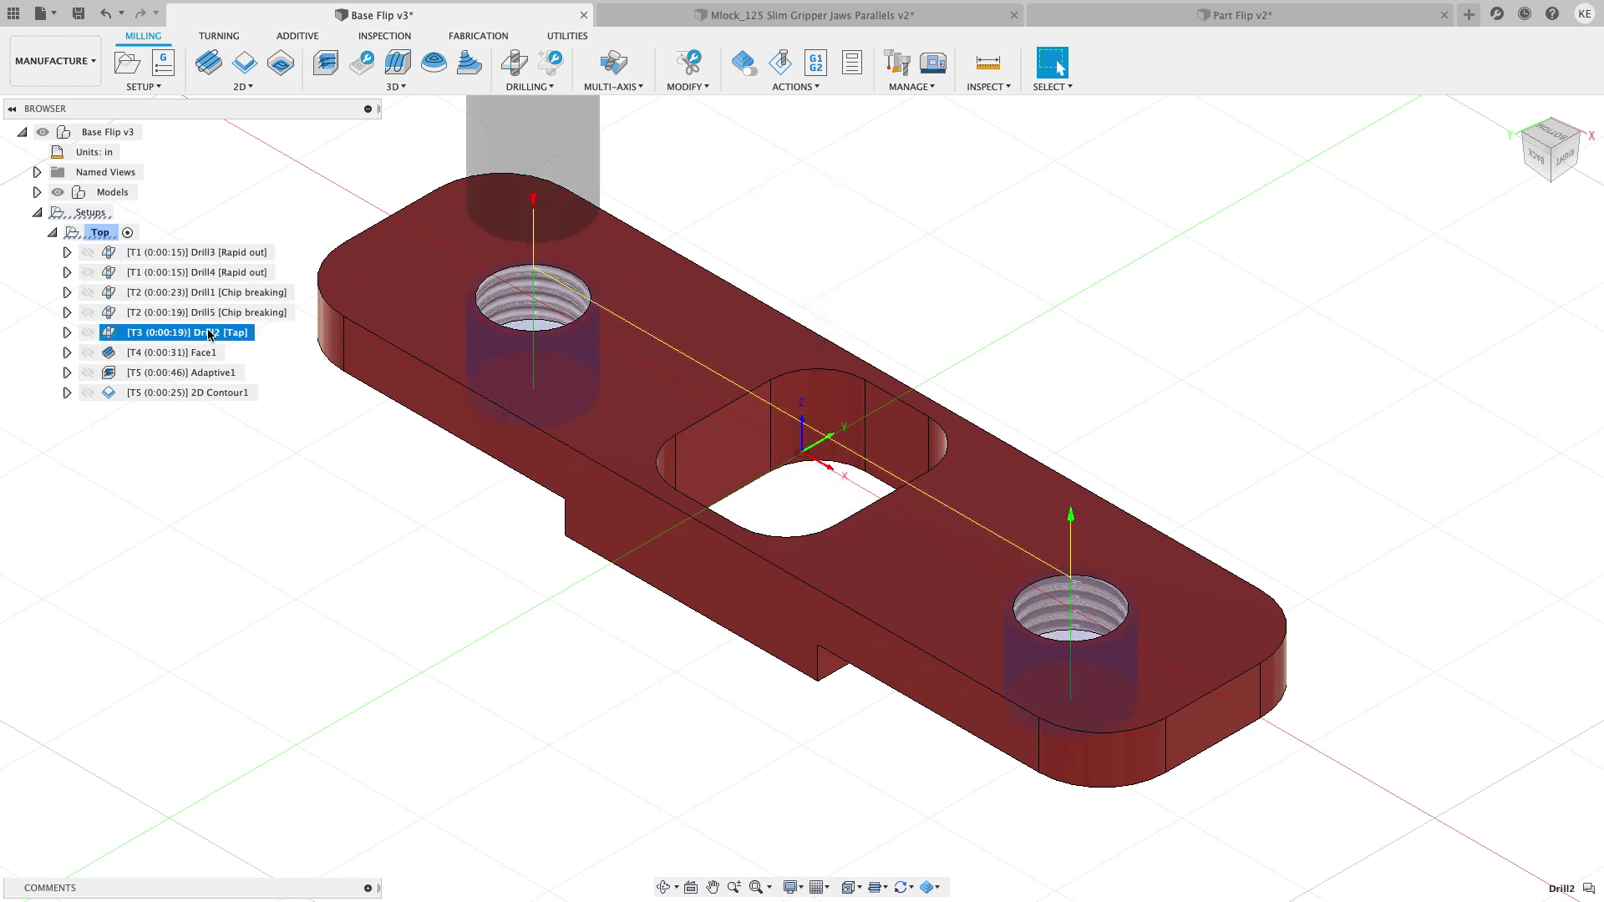
click(205, 352)
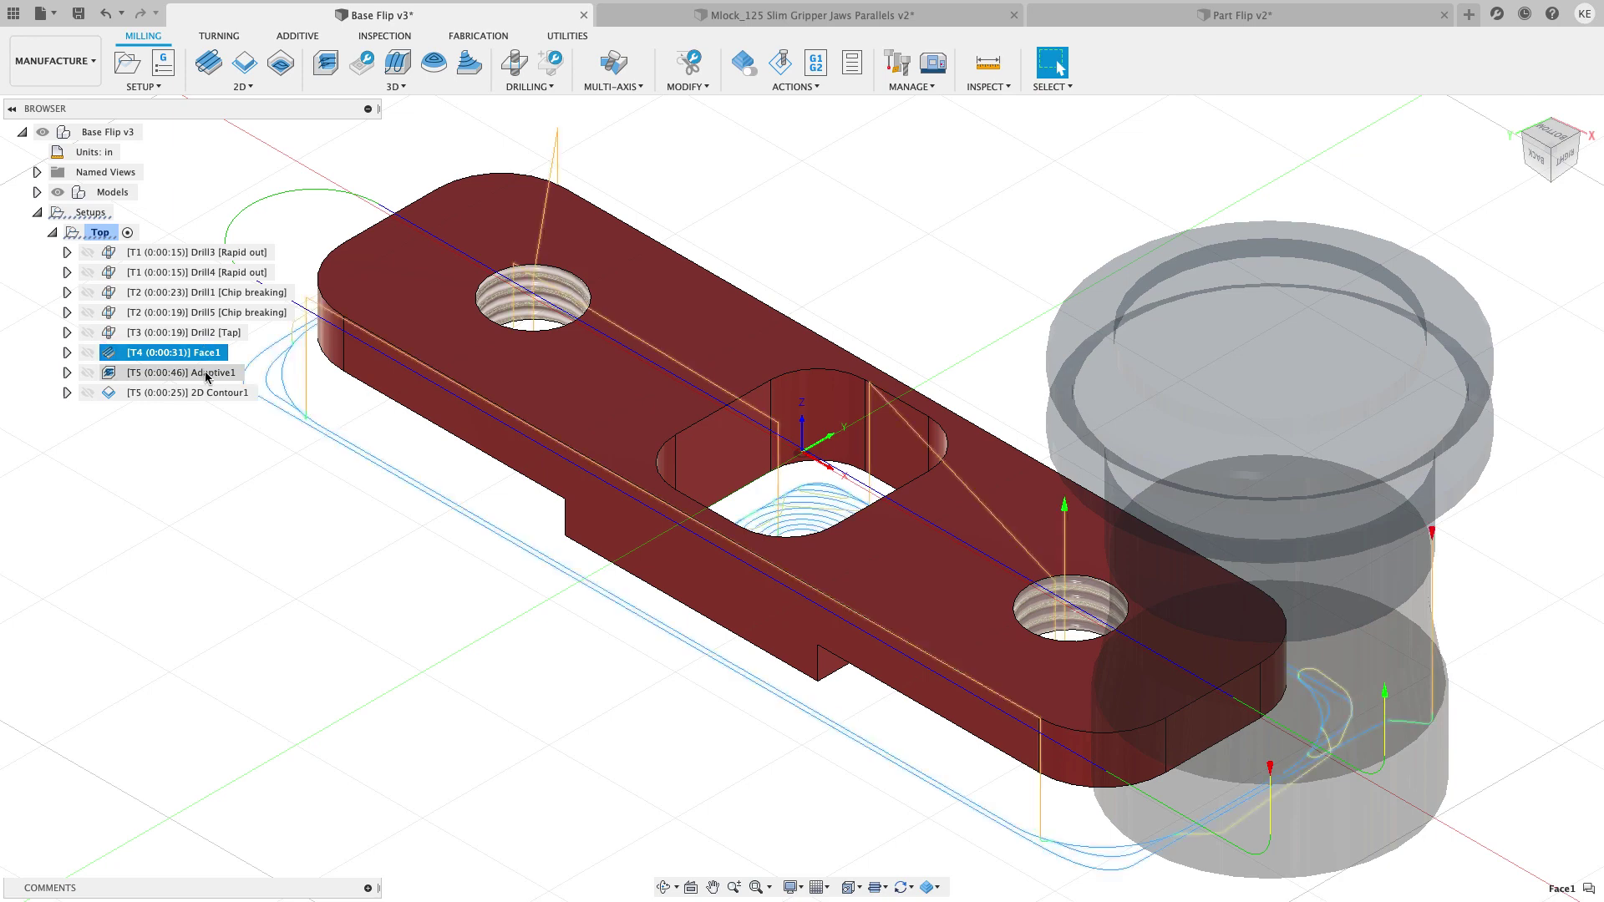
click(207, 377)
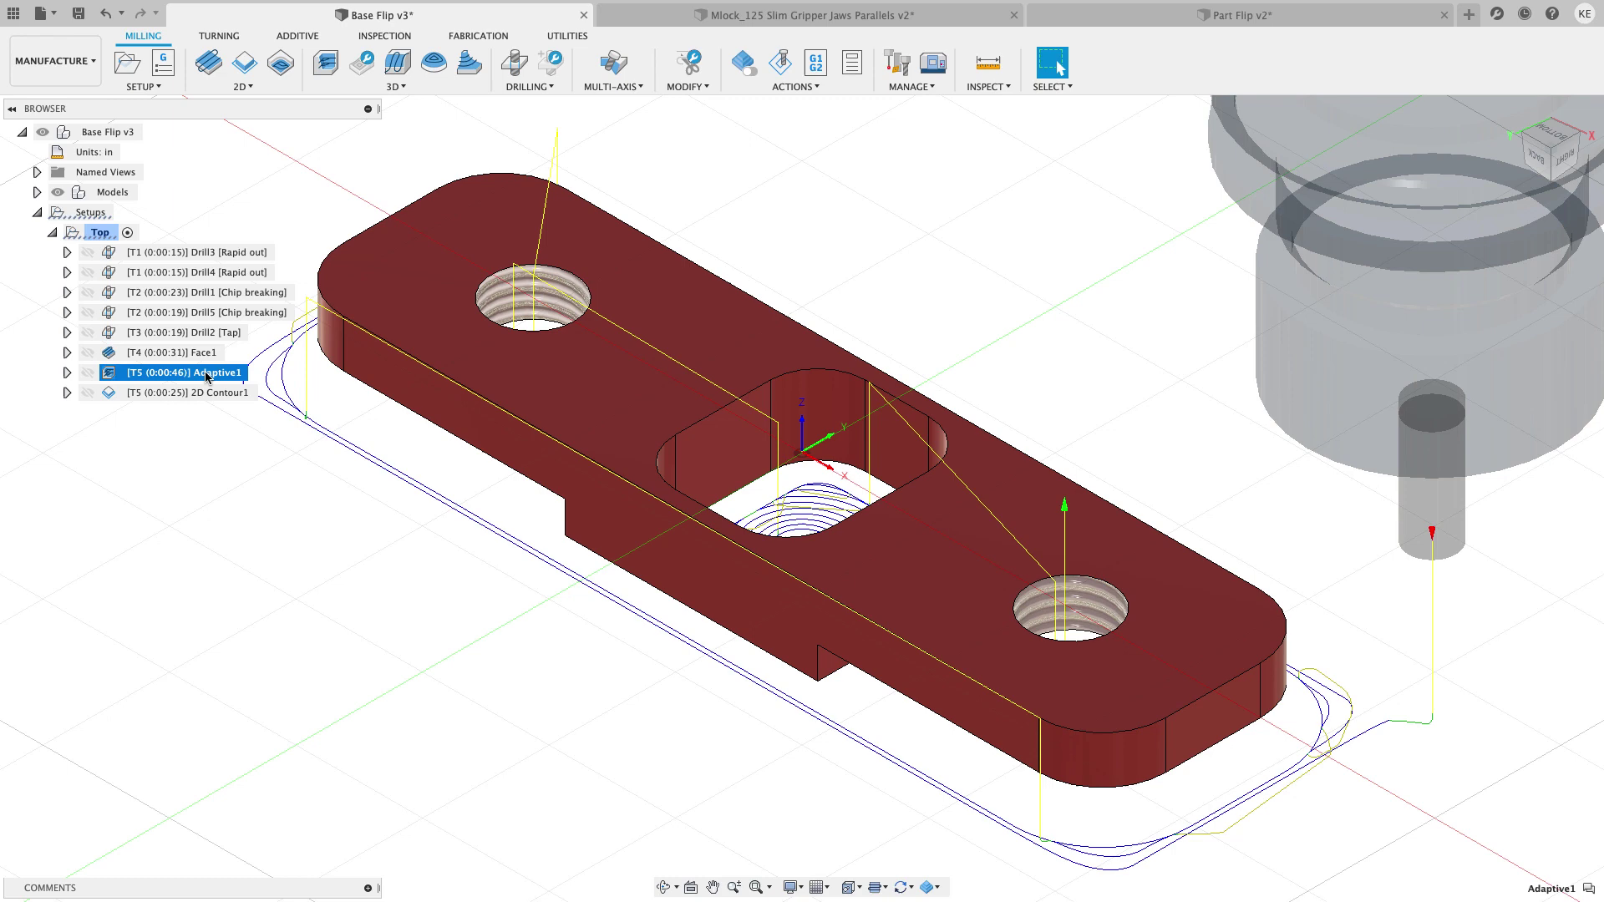
click(207, 392)
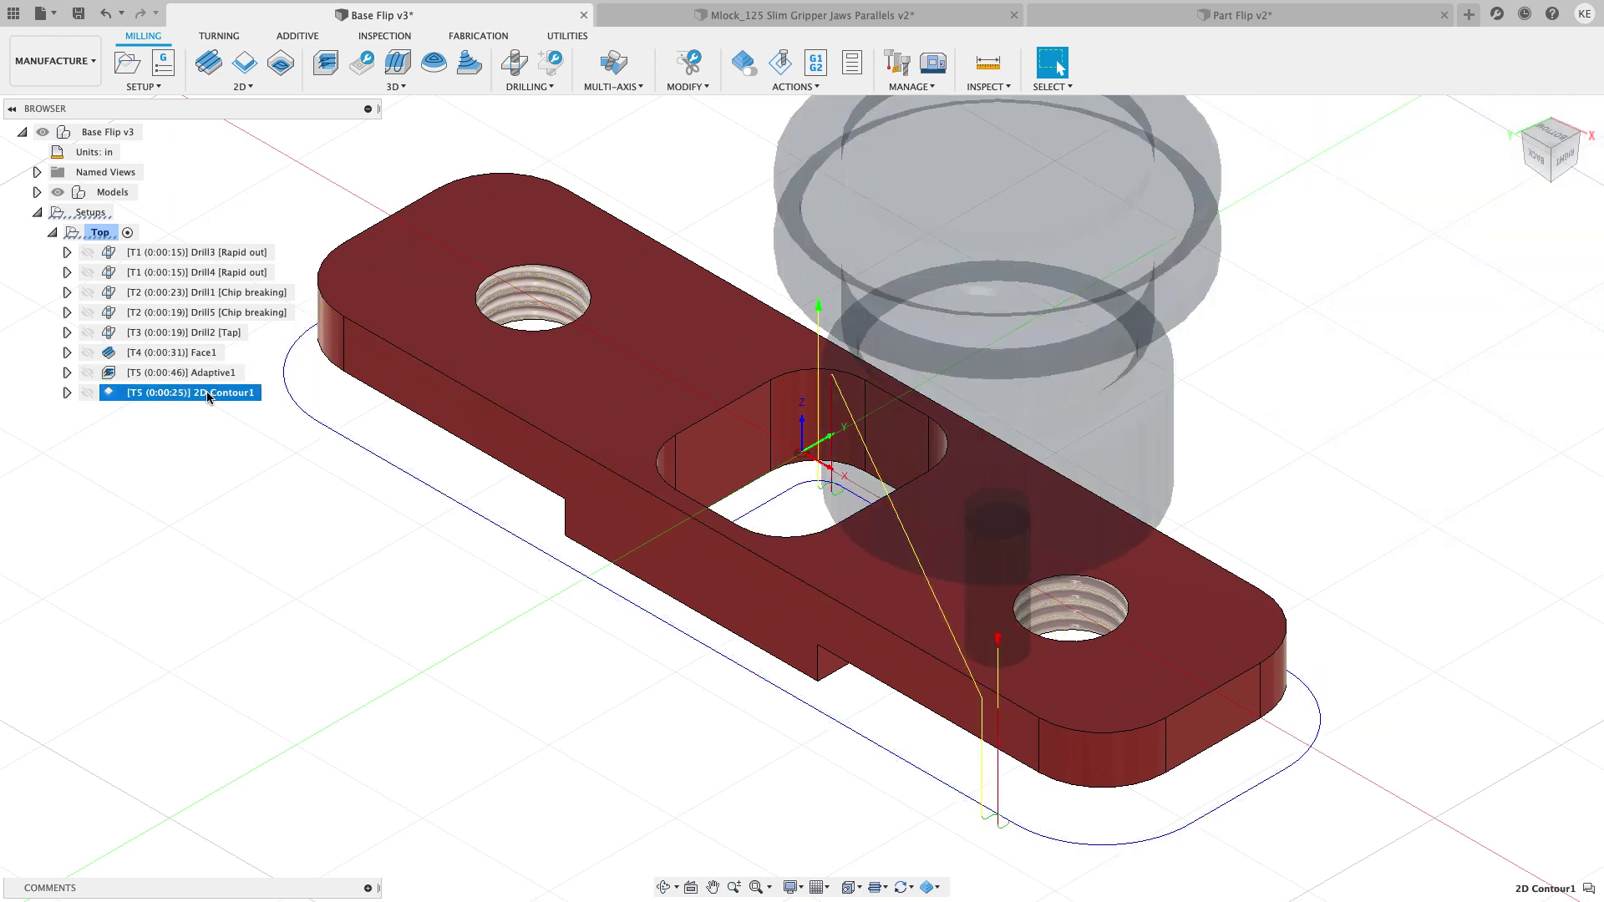
click(489, 495)
click(111, 236)
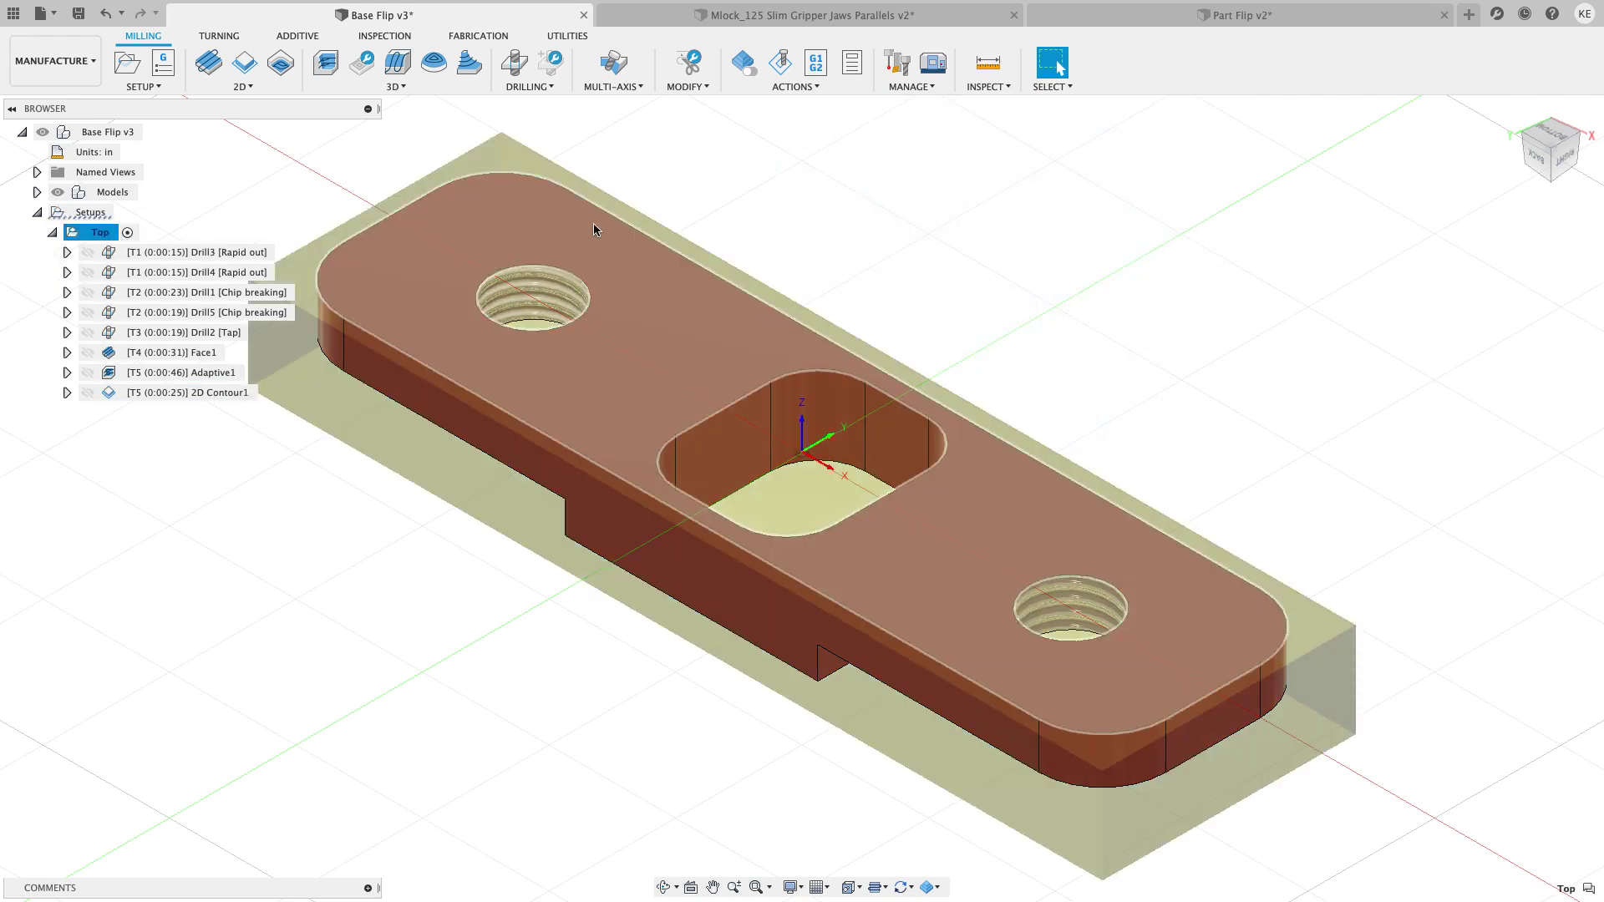
Start a Simulate of the Top setup and play it through
click(780, 62)
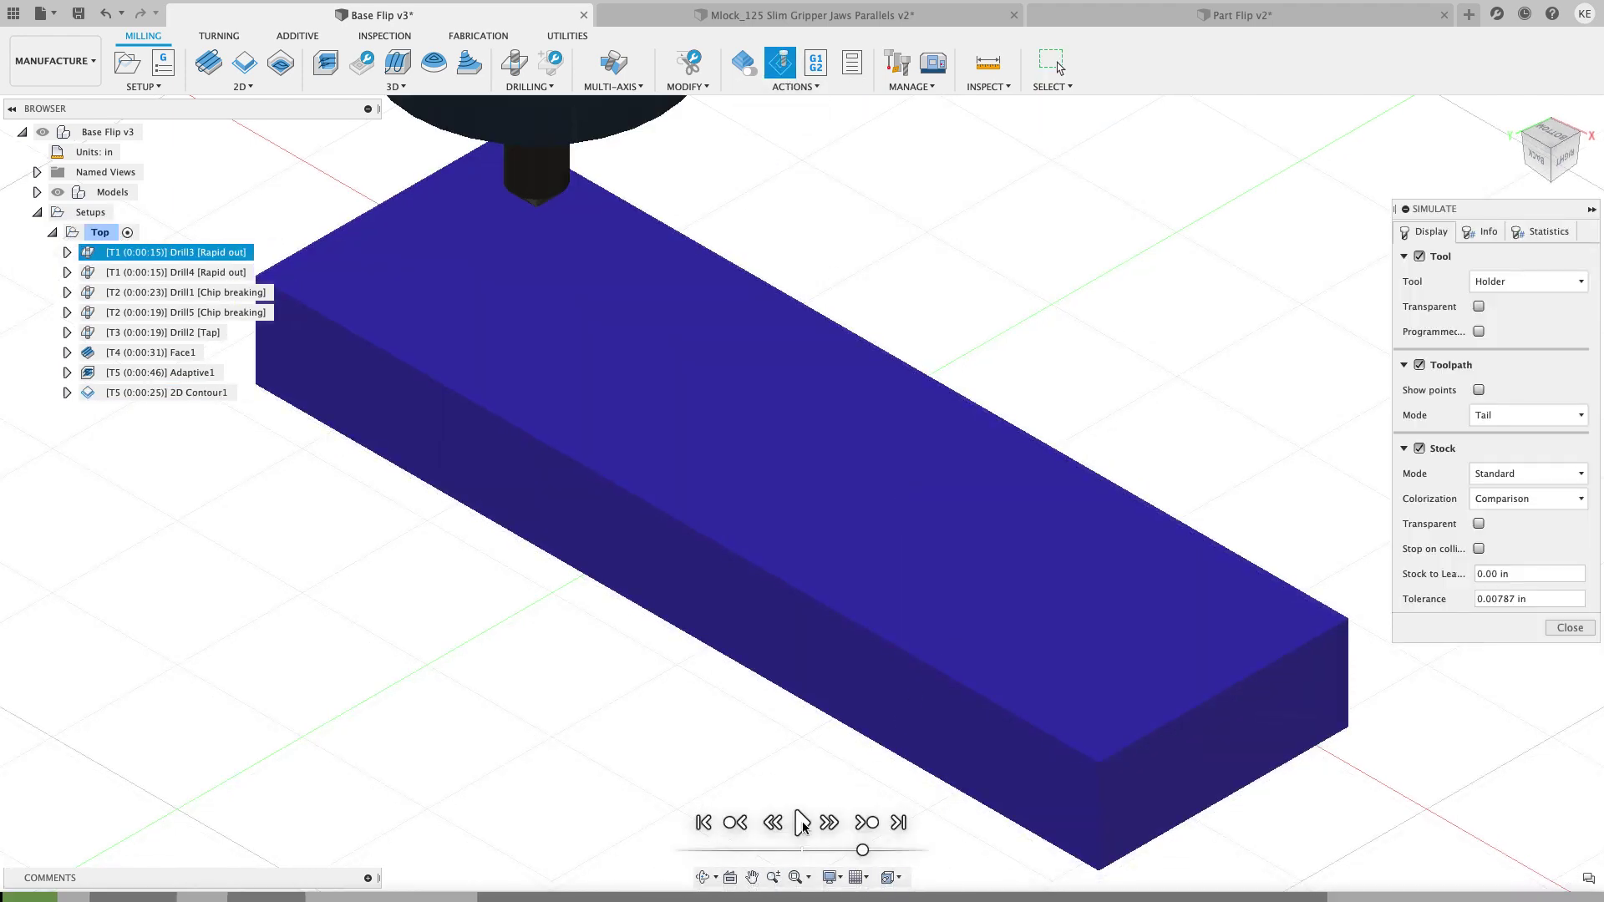
click(799, 822)
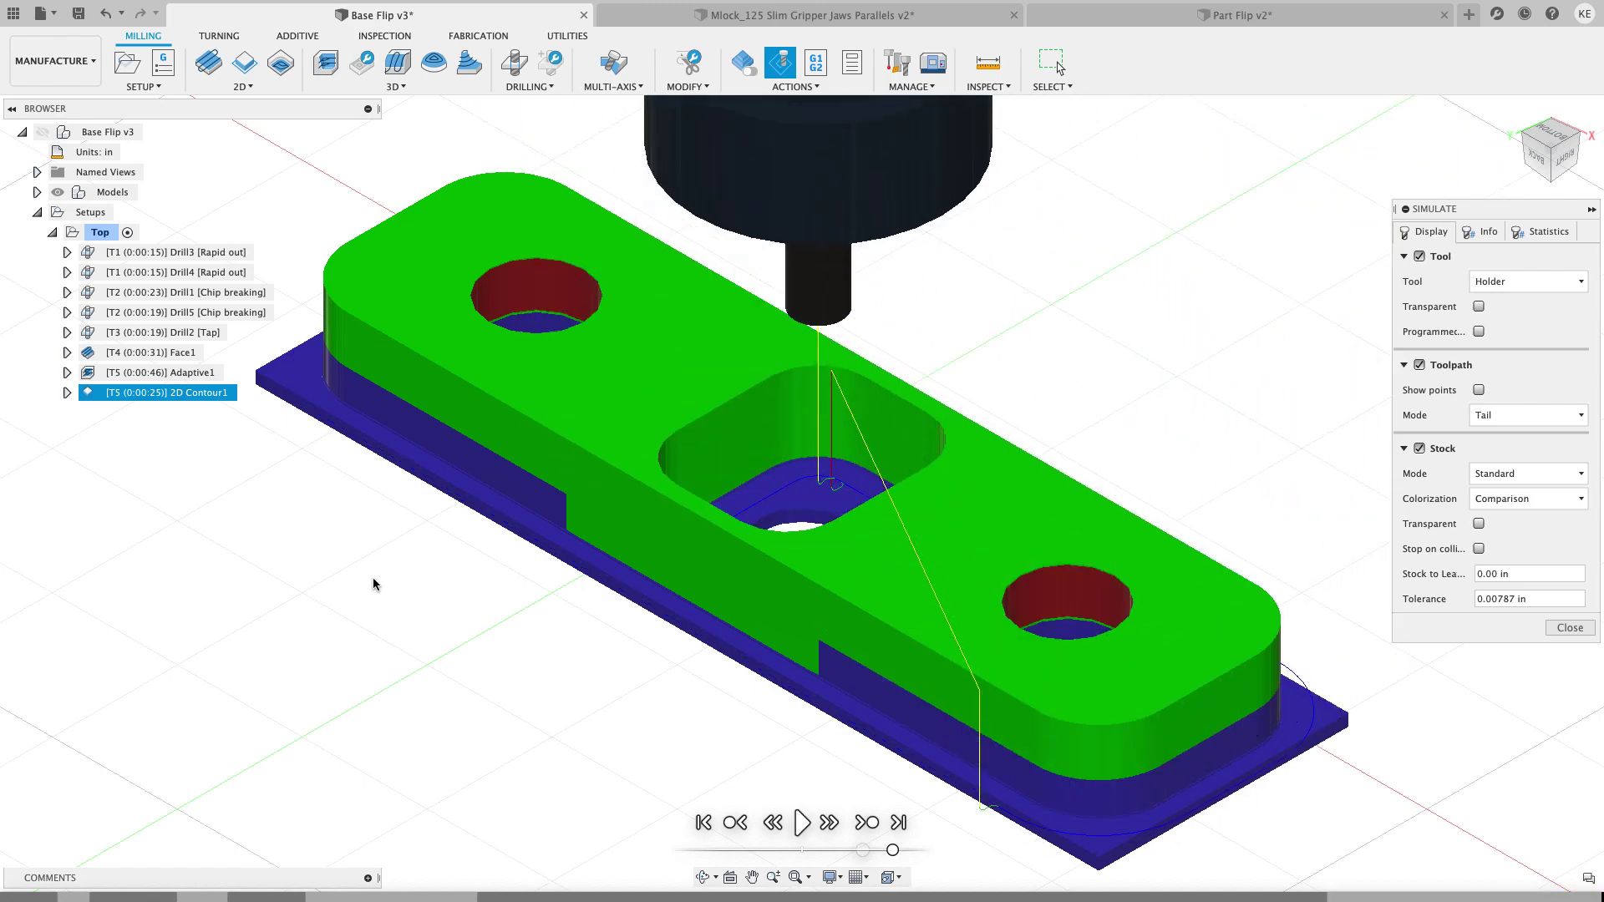
Orbit to inspect the simulated part's underside and top, then close the simulation
shift+middle_drag(545, 599, 931, 447)
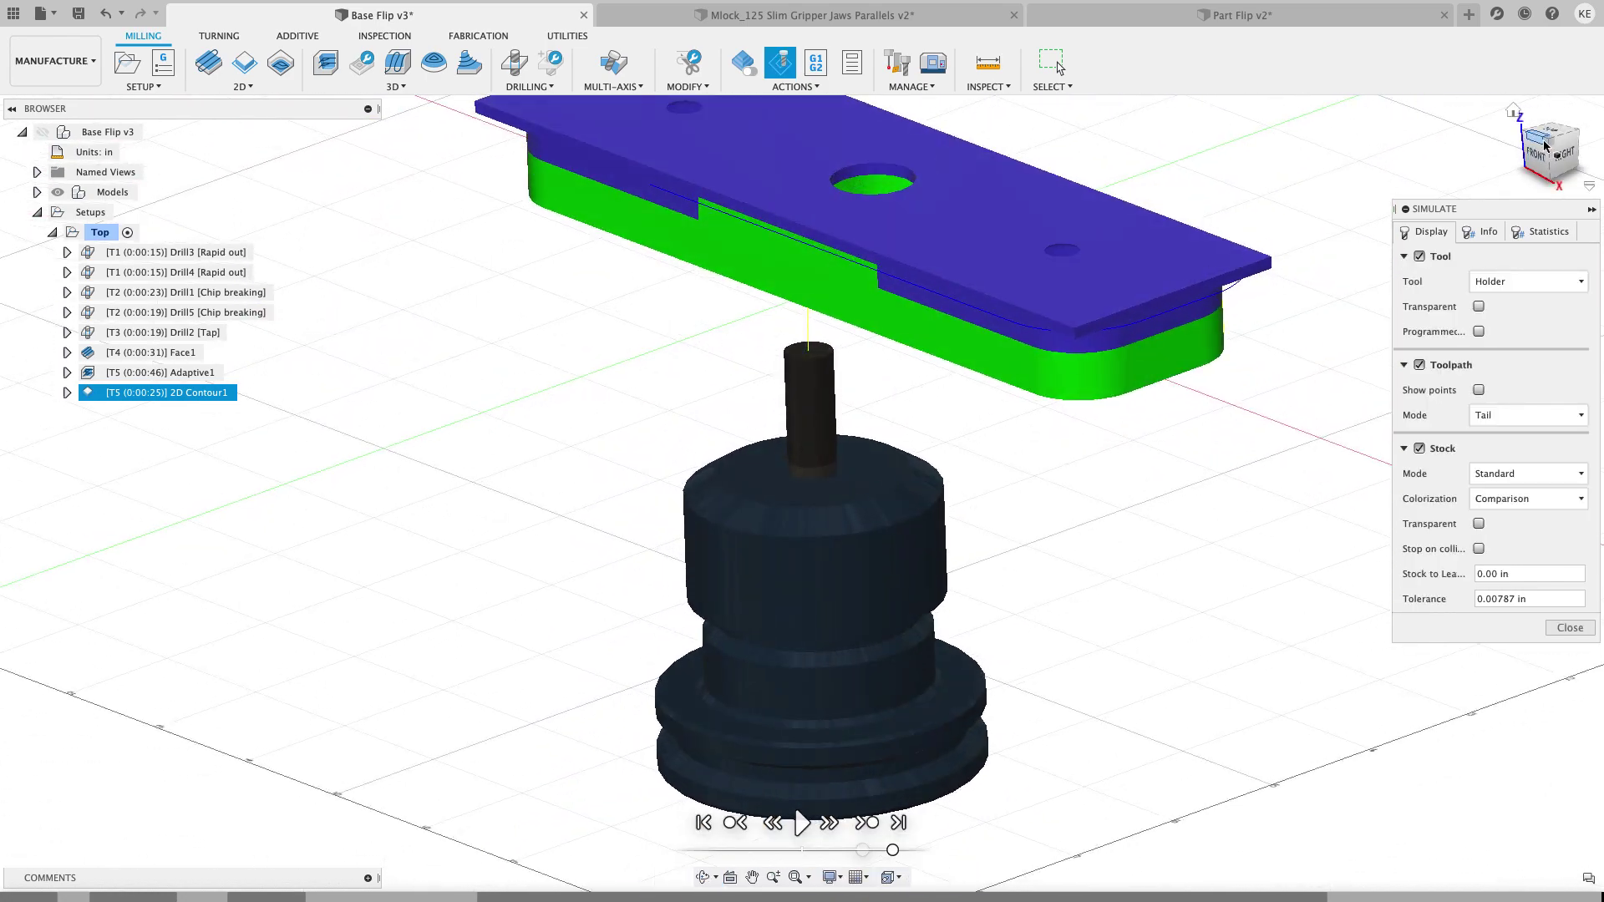
shift+middle_drag(1453, 237, 629, 661)
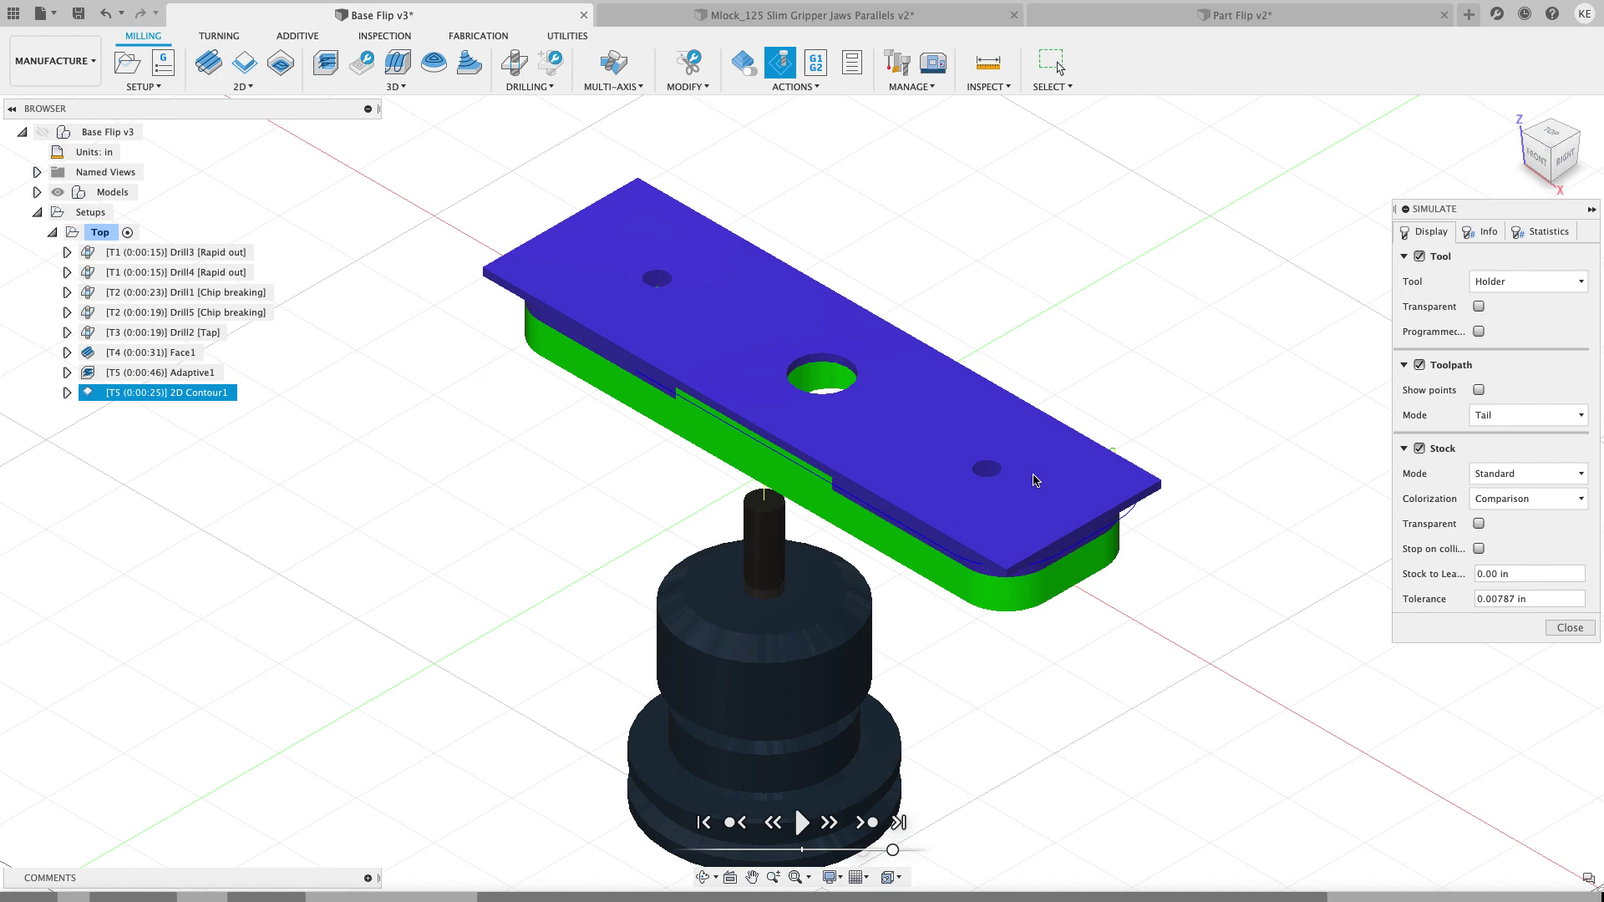
click(1570, 627)
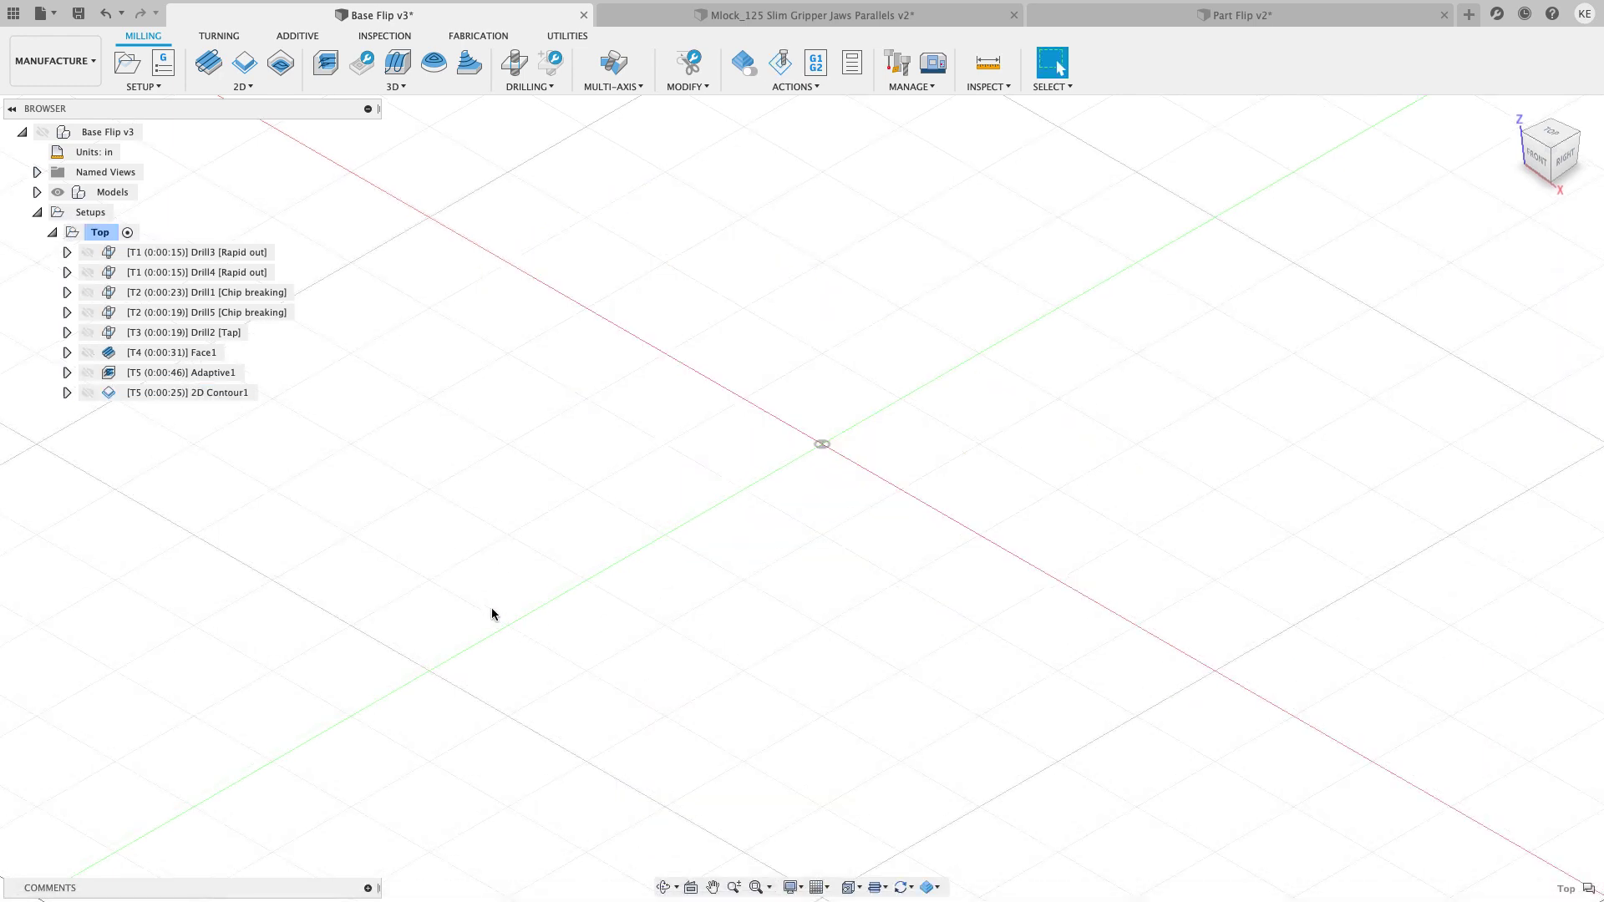
Unhide the part and enable the Manufacture preview feature Continue Rest Machining for Milling
click(43, 133)
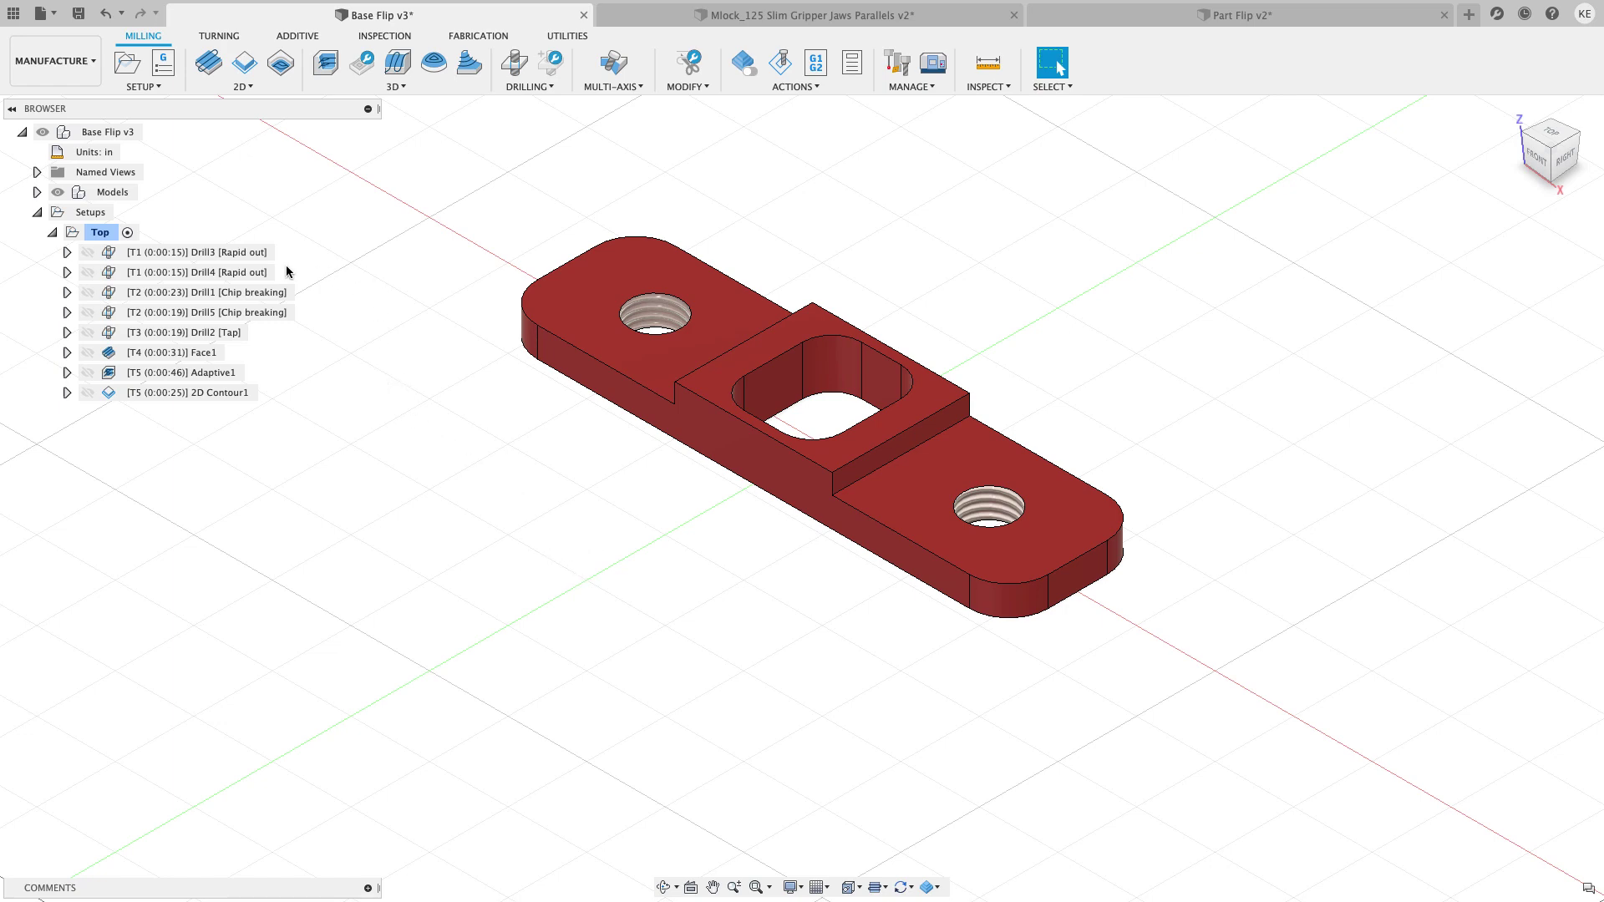
click(1584, 14)
click(453, 473)
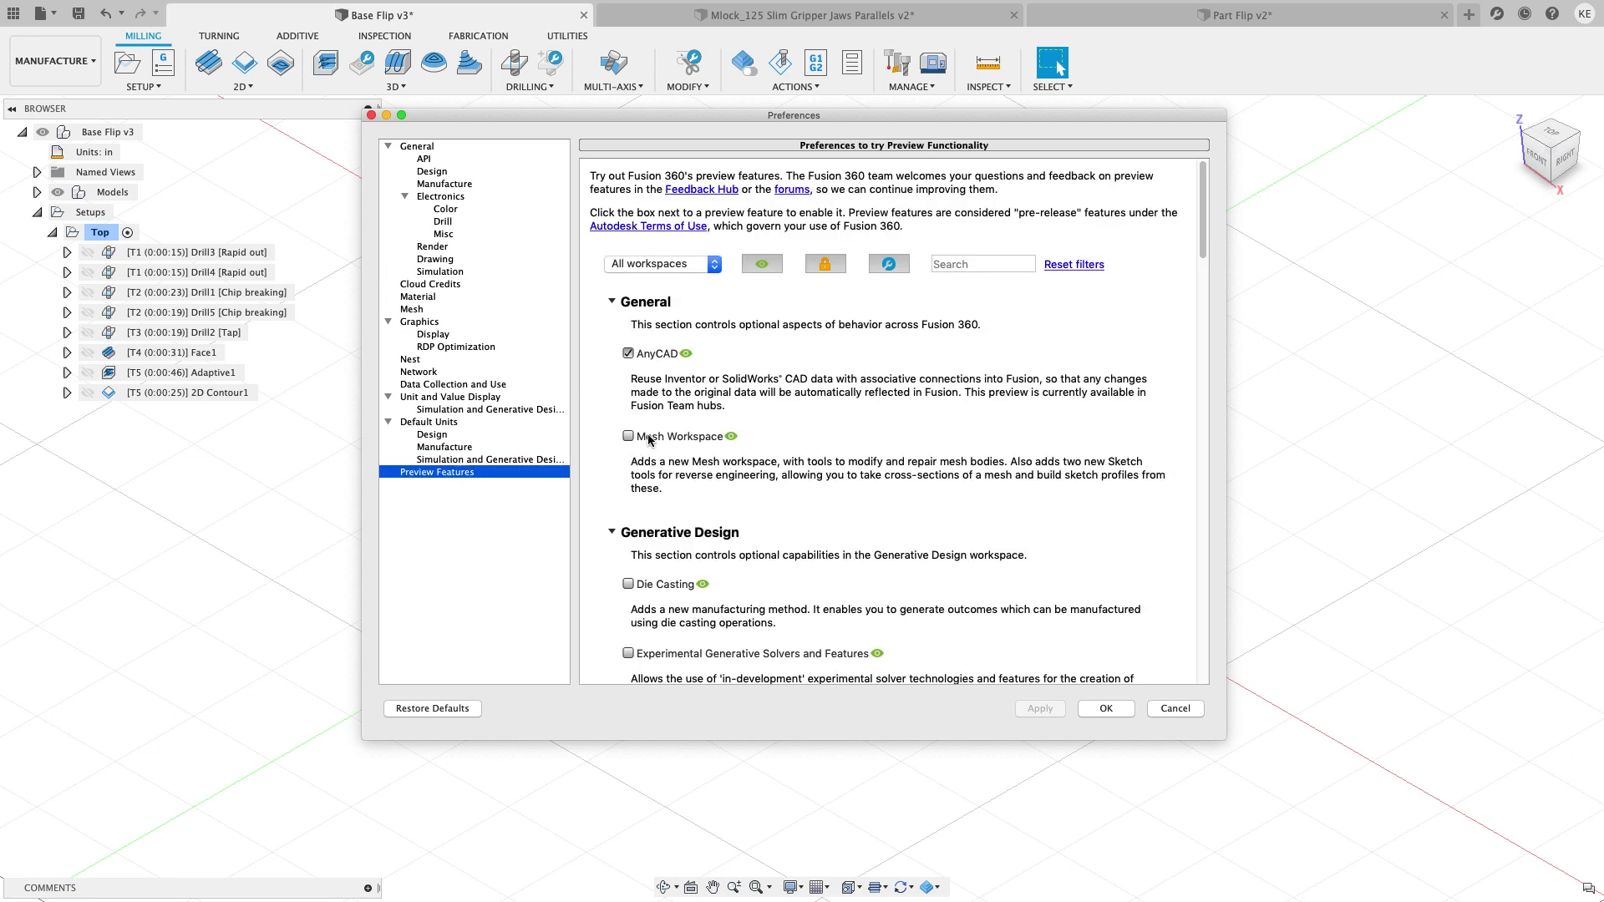
click(713, 266)
click(698, 300)
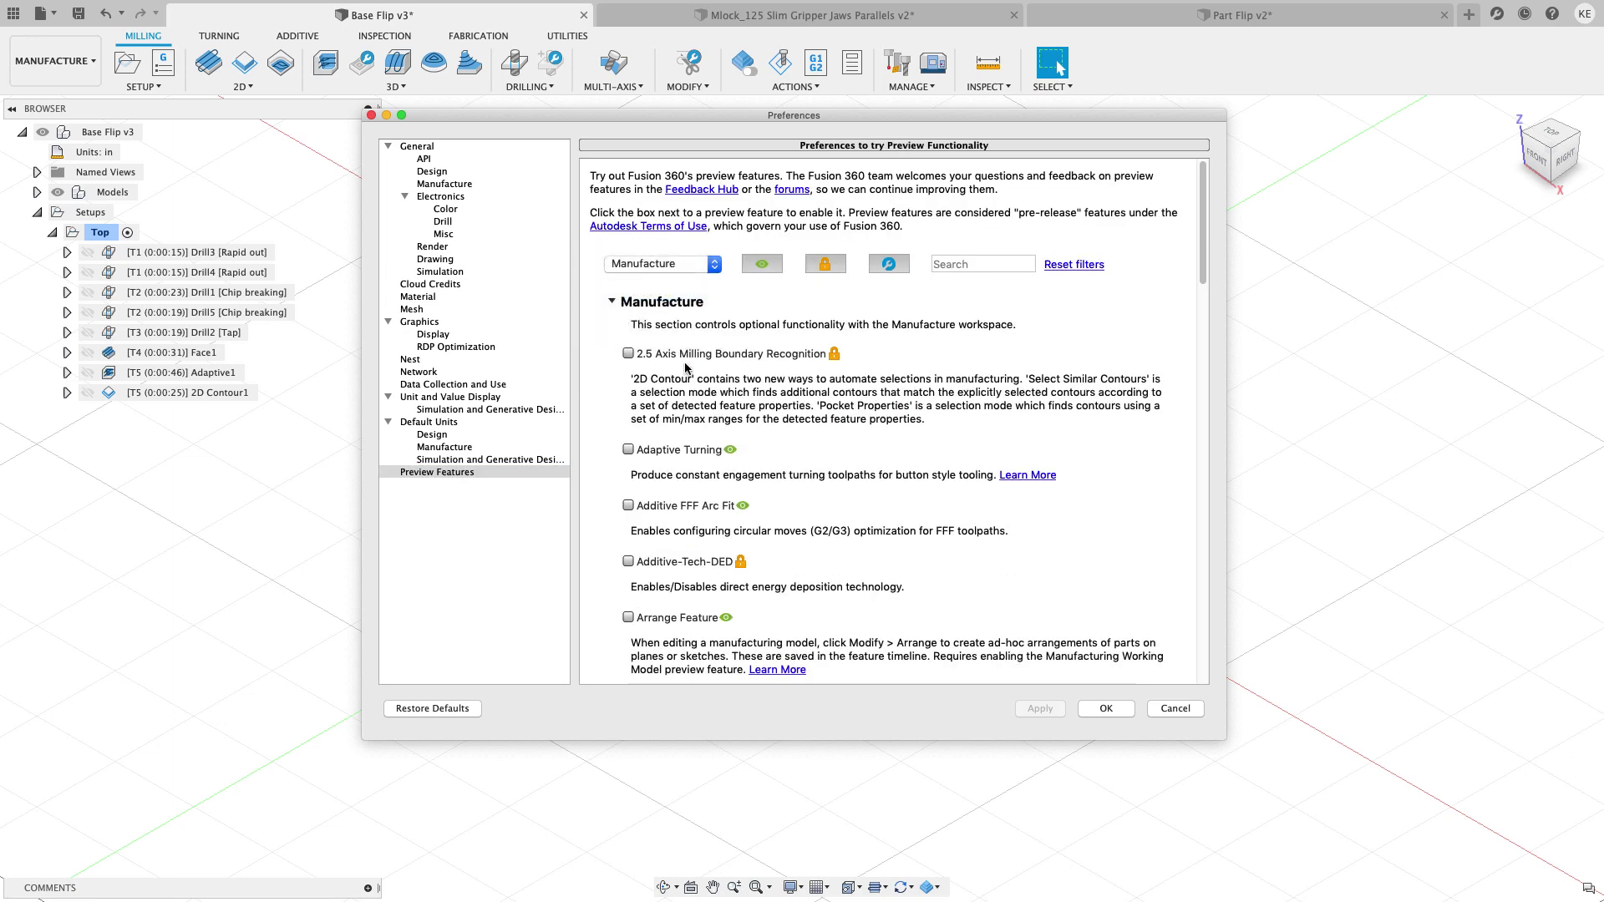
scroll(692, 505, down, 6)
scroll(693, 505, down, 2)
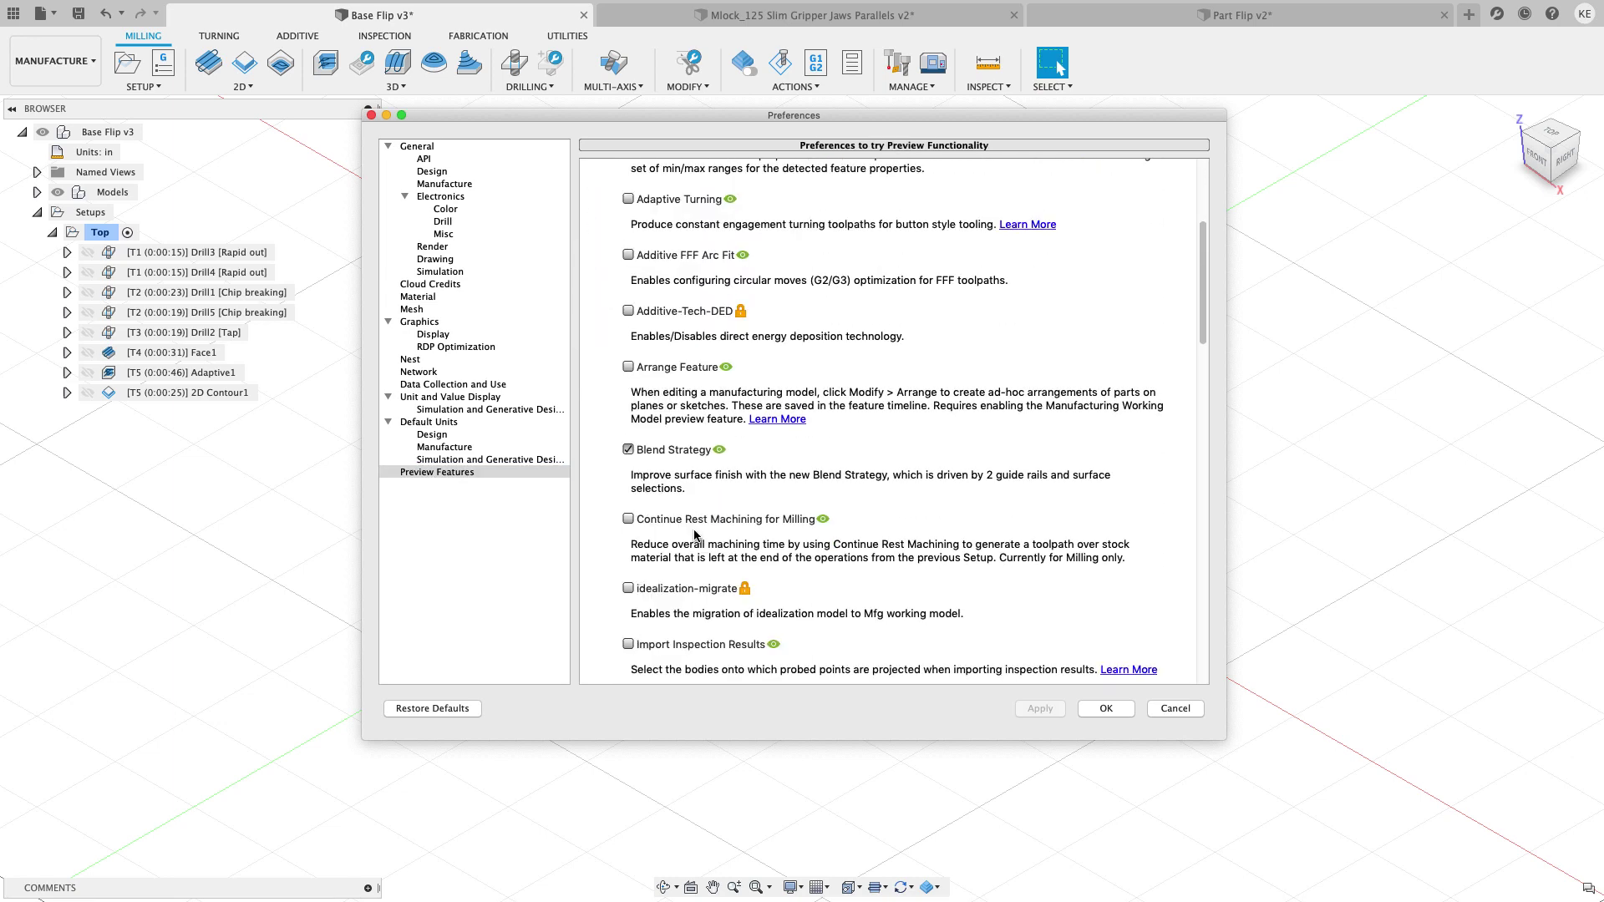
click(628, 519)
click(1036, 709)
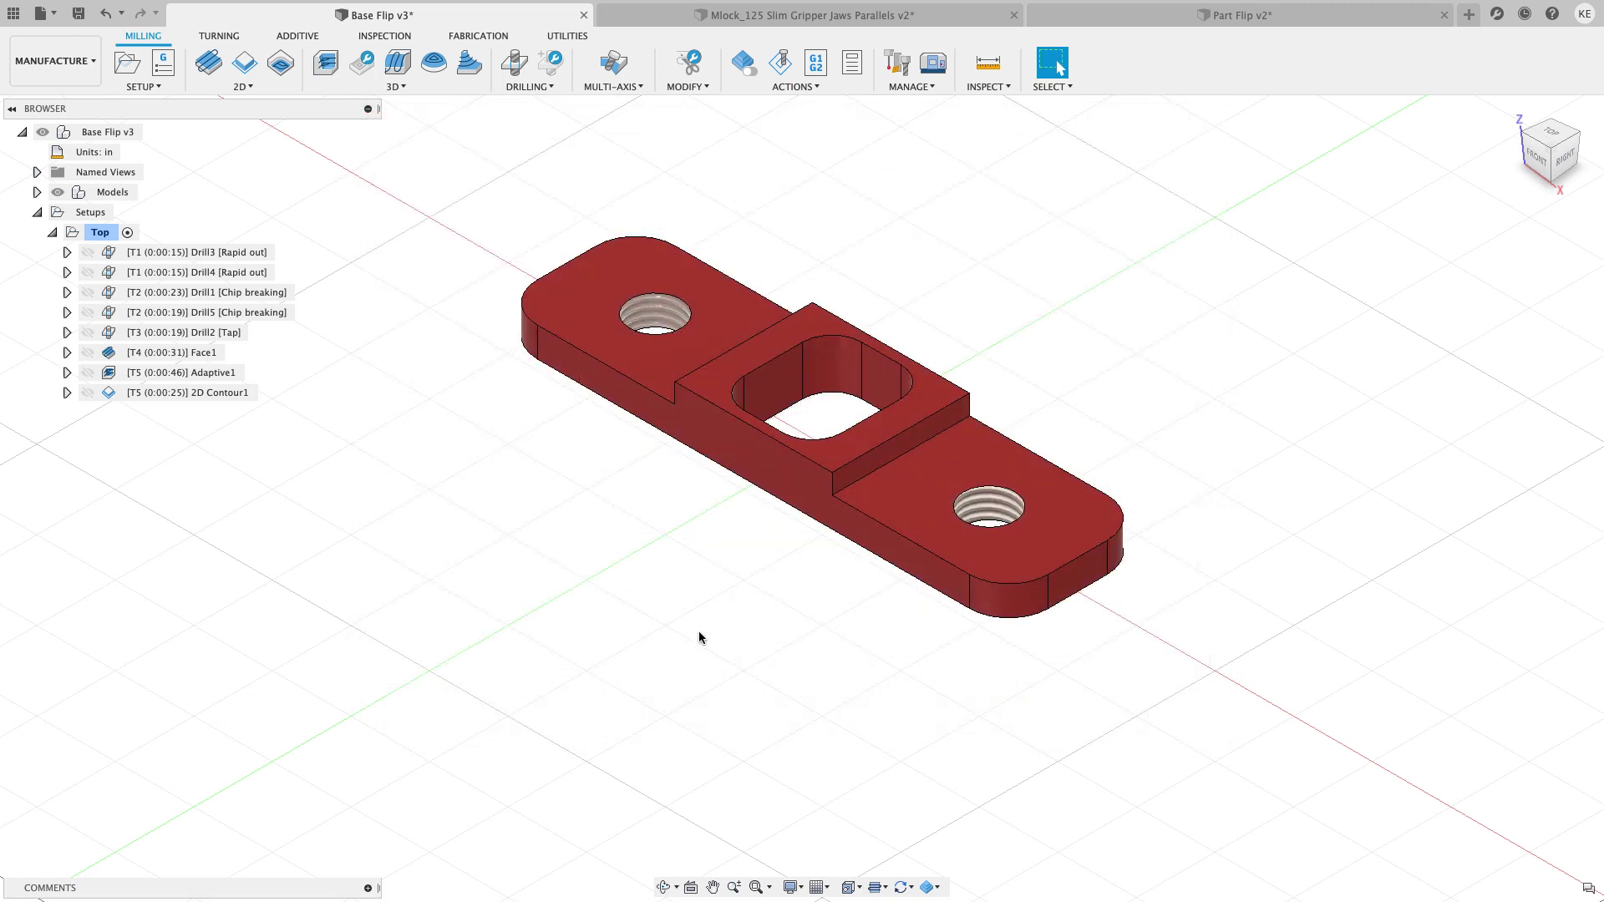
Start a new setup with its work origin at the centre pocket's model box point
click(130, 63)
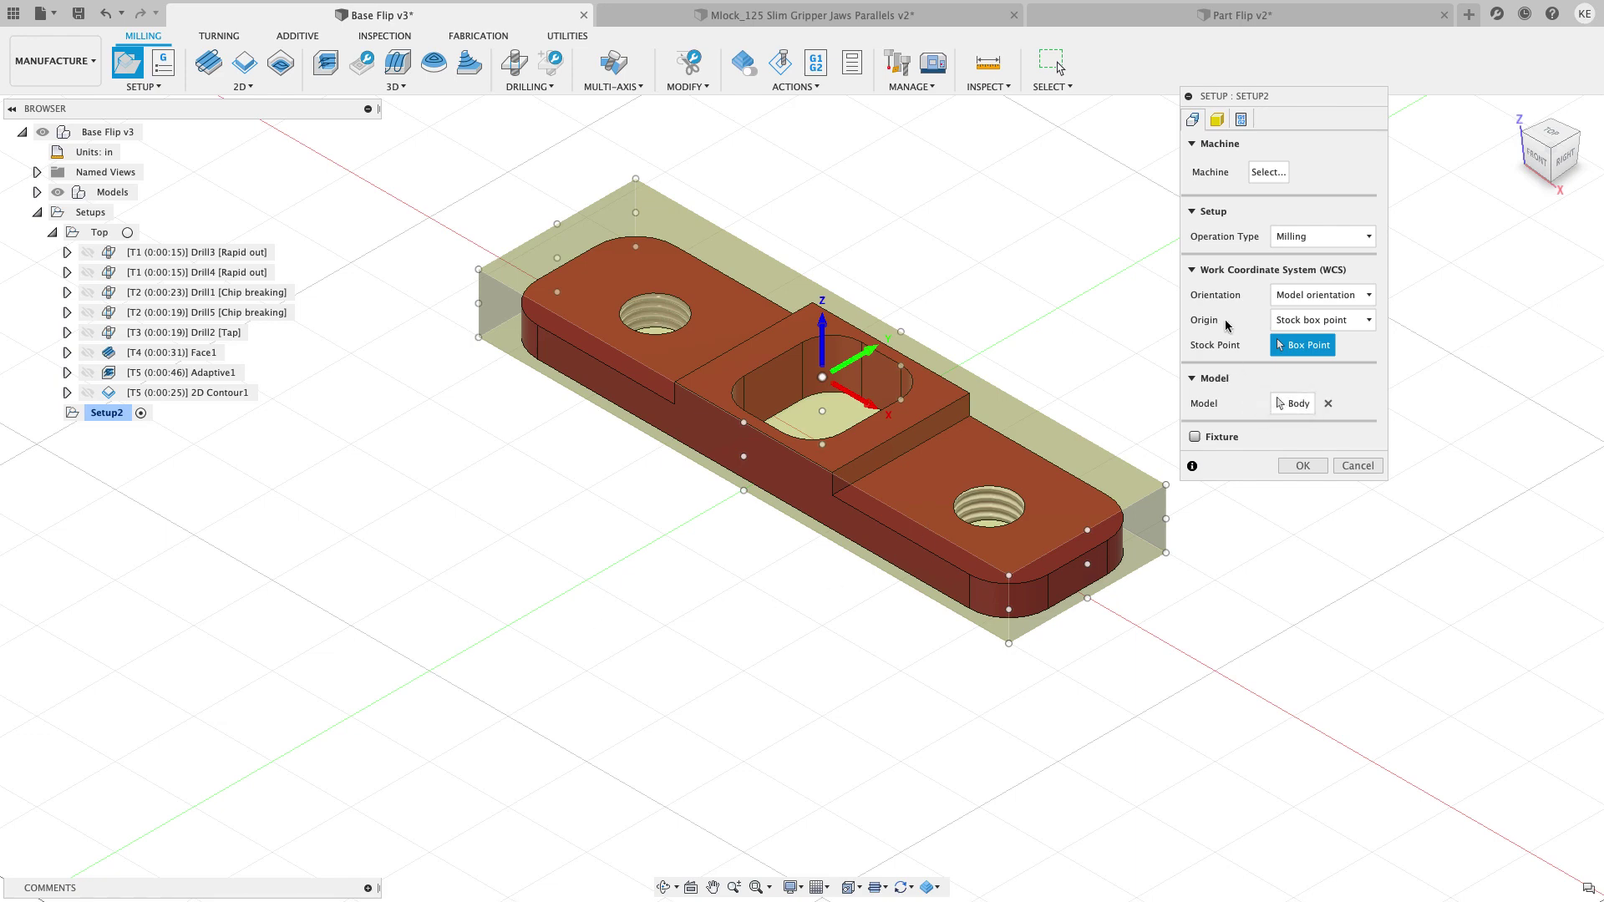
click(1297, 329)
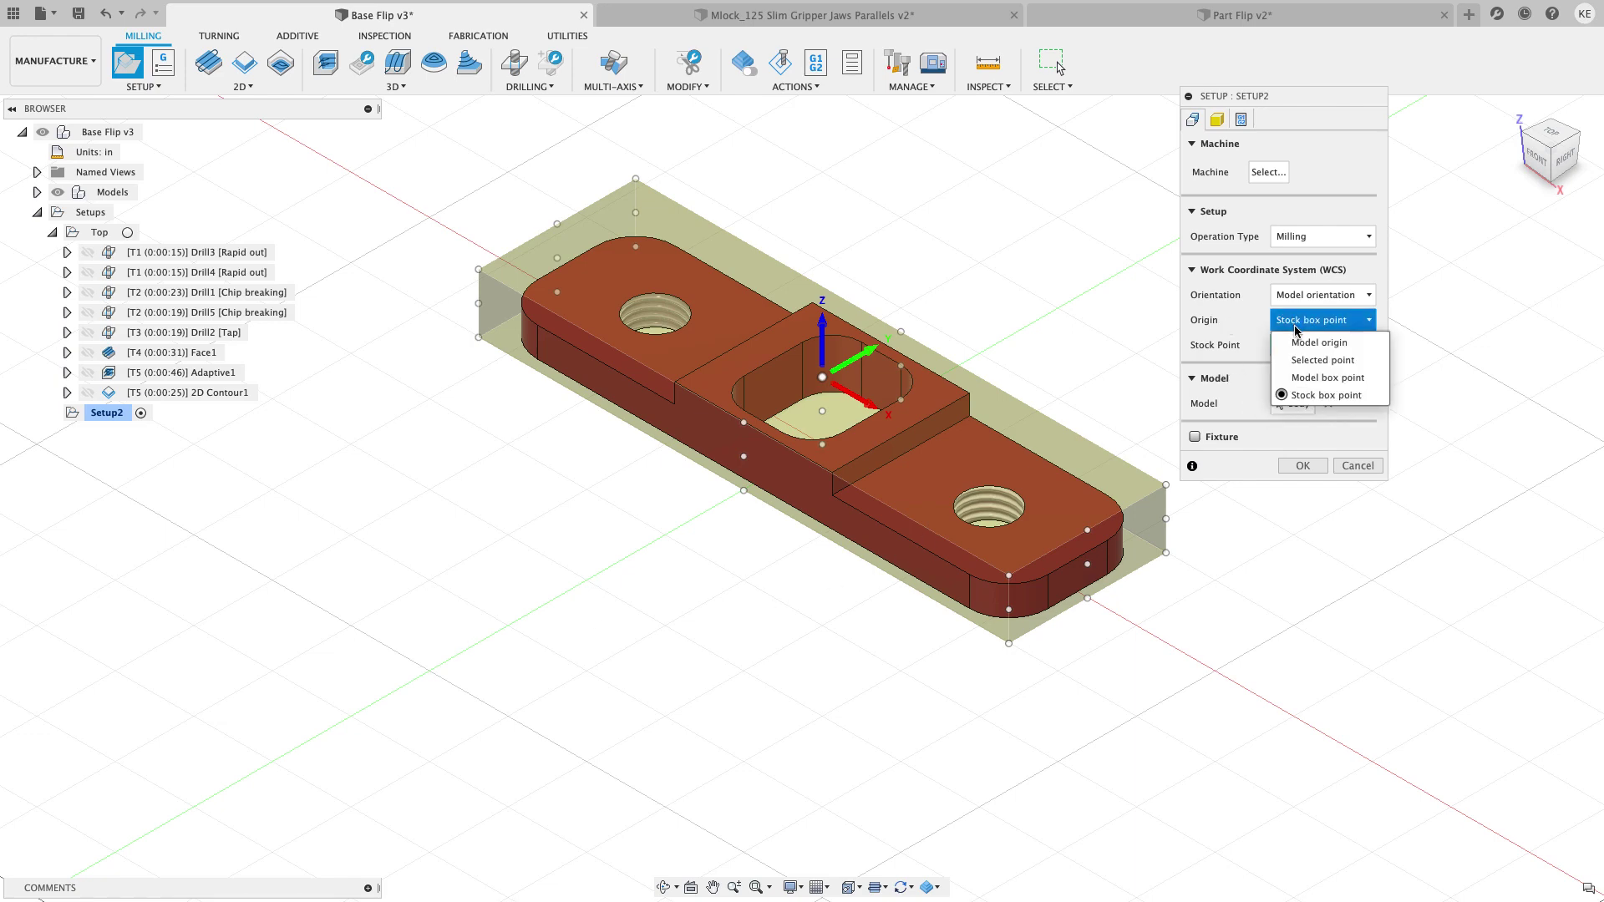
click(1327, 378)
scroll(899, 438, up, 2)
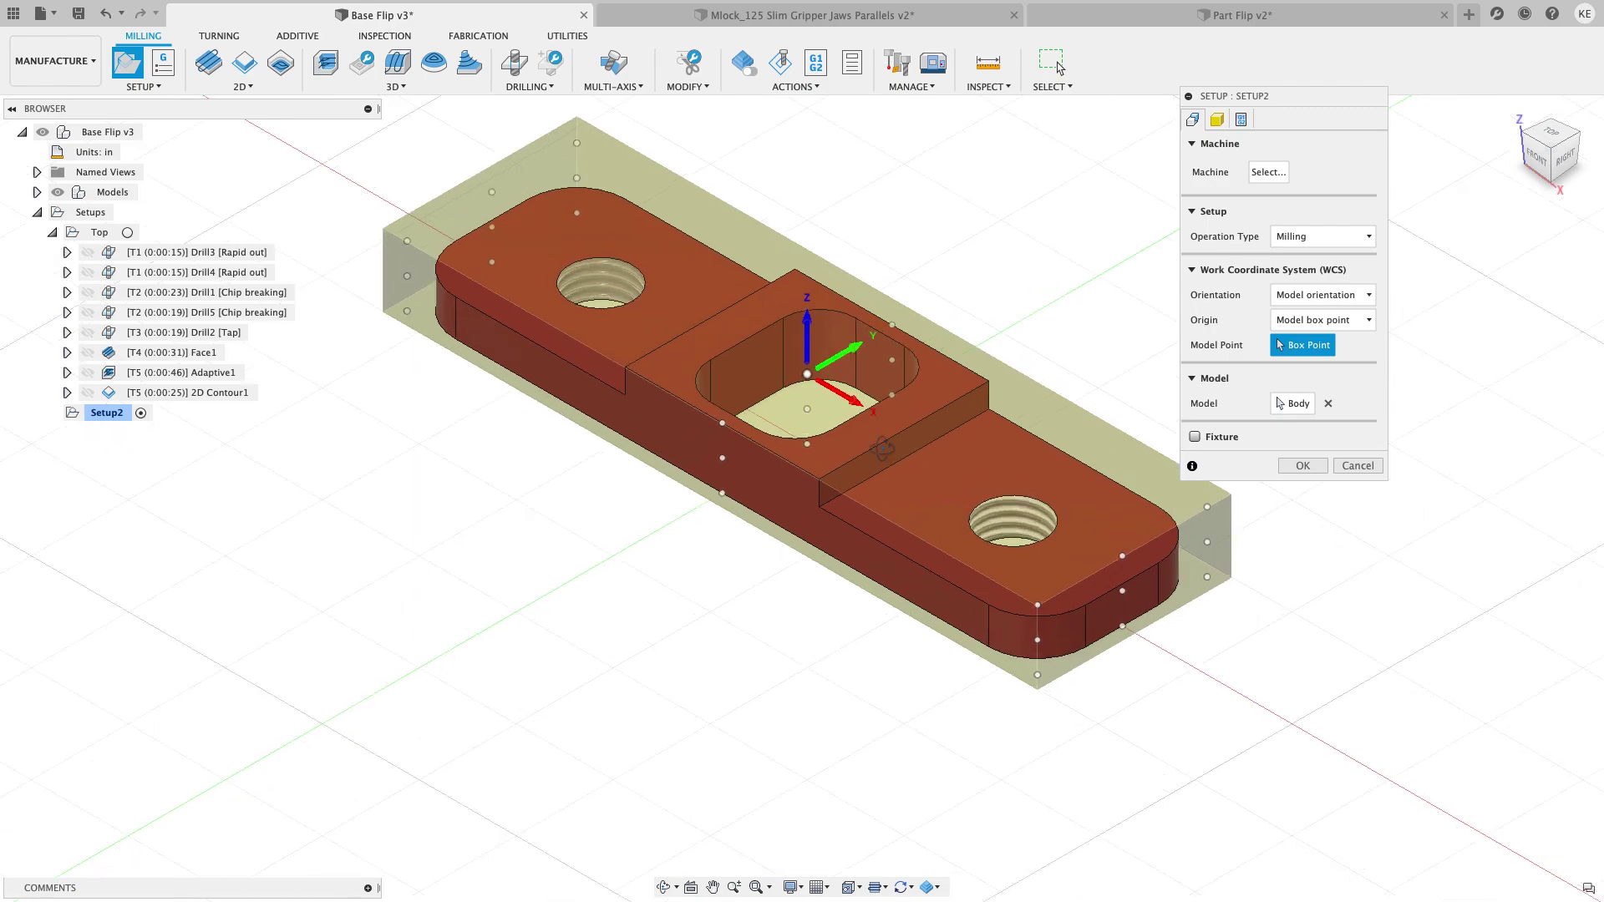
shift+middle_drag(883, 448, 803, 442)
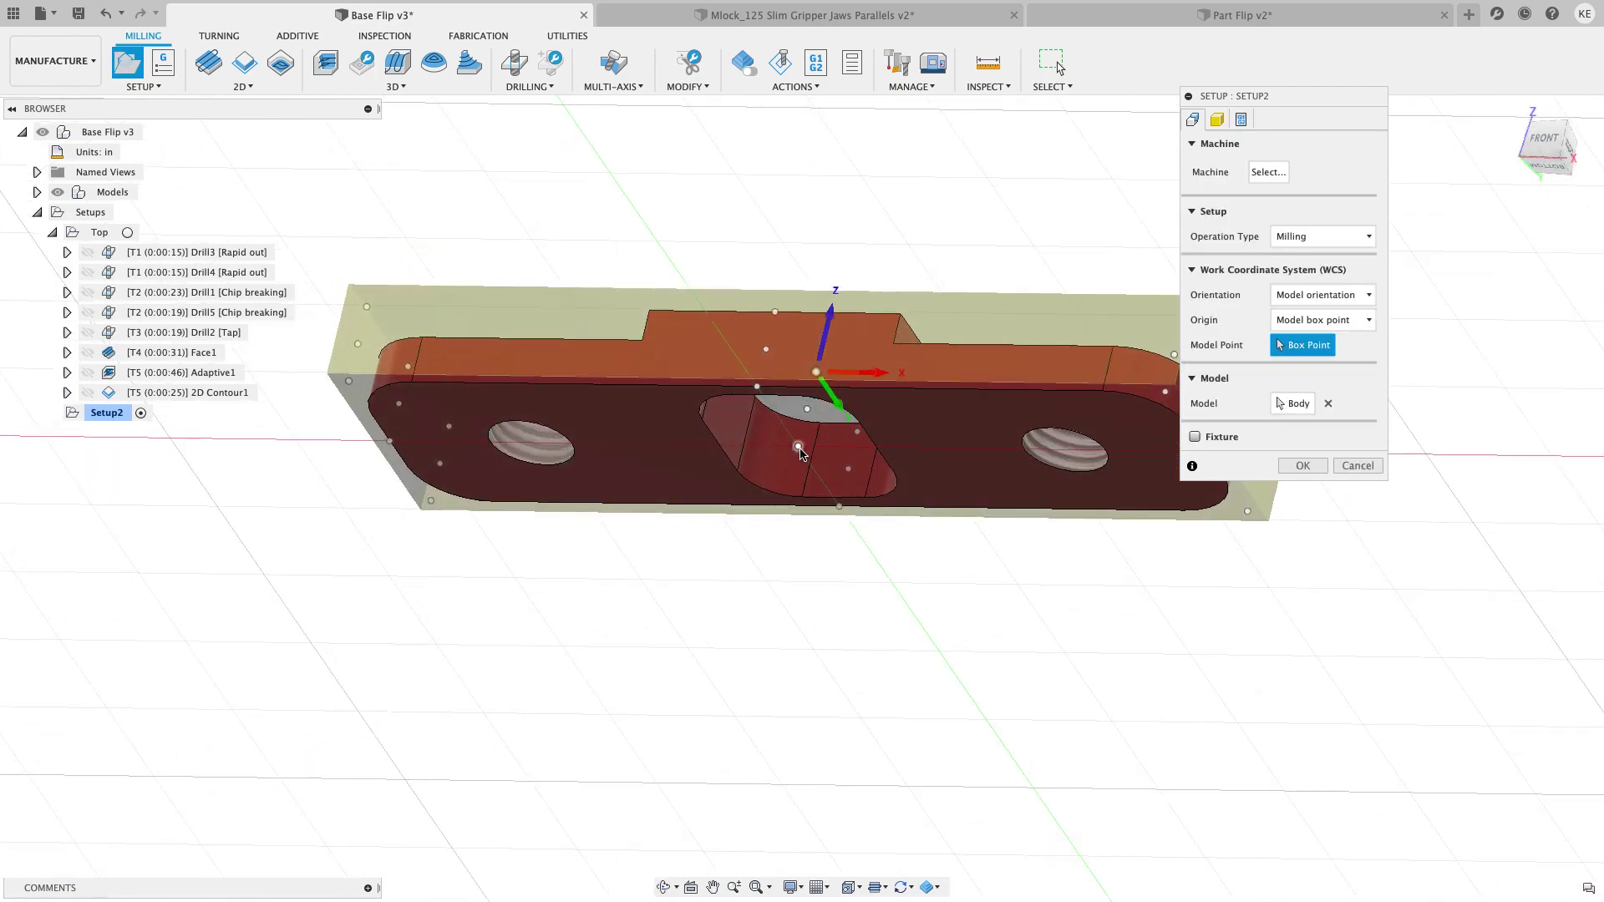
click(798, 448)
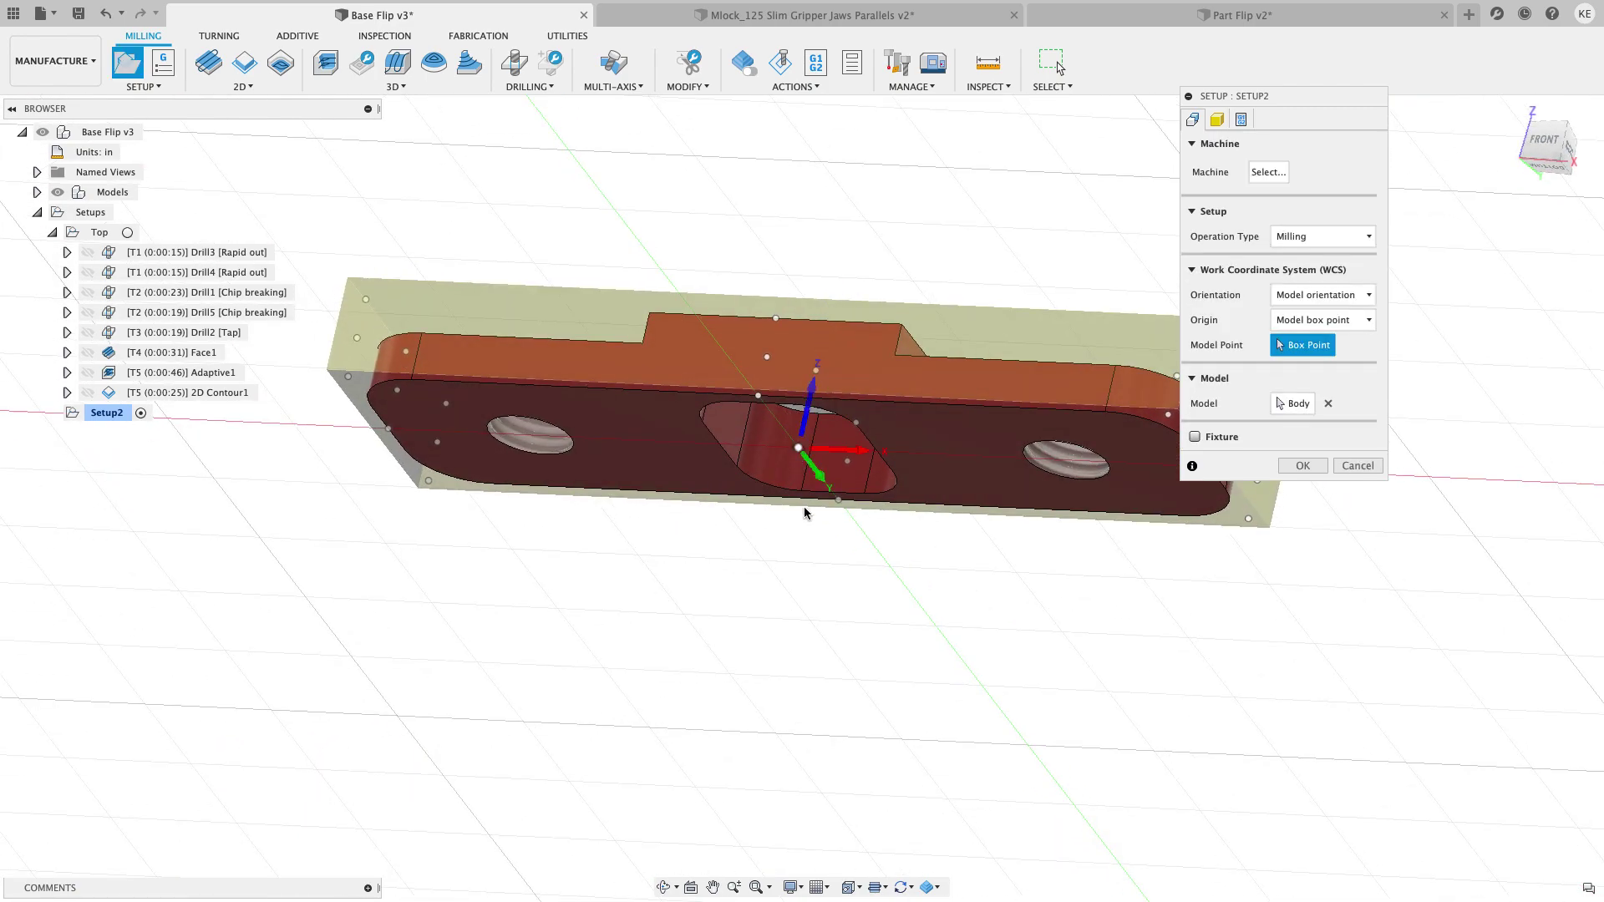
shift+middle_drag(805, 512, 774, 580)
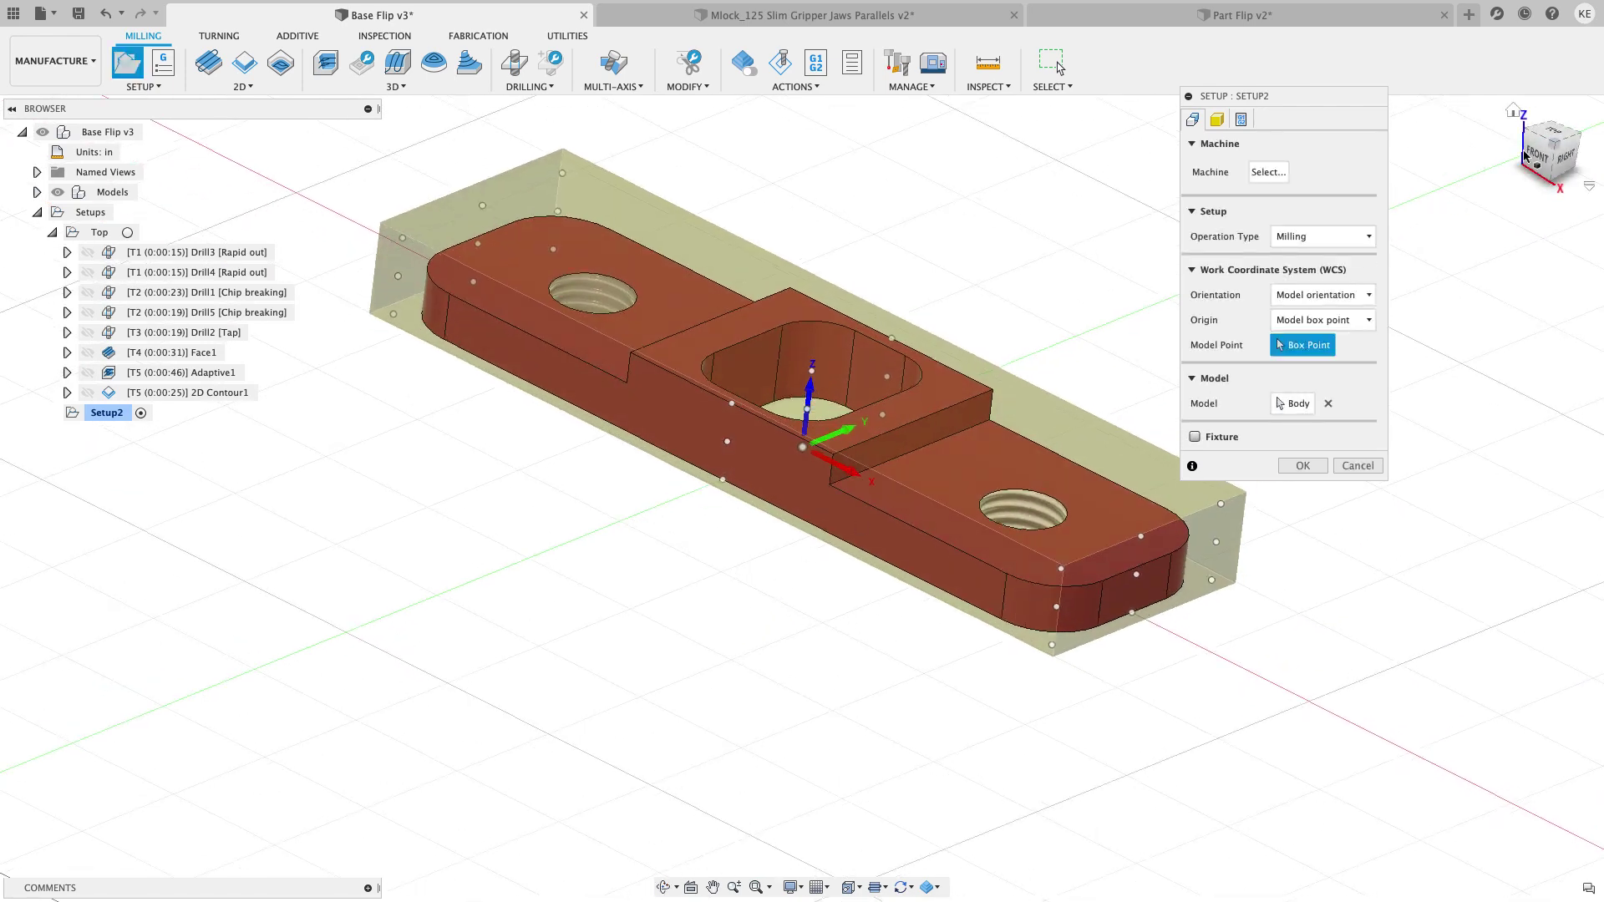
click(1513, 110)
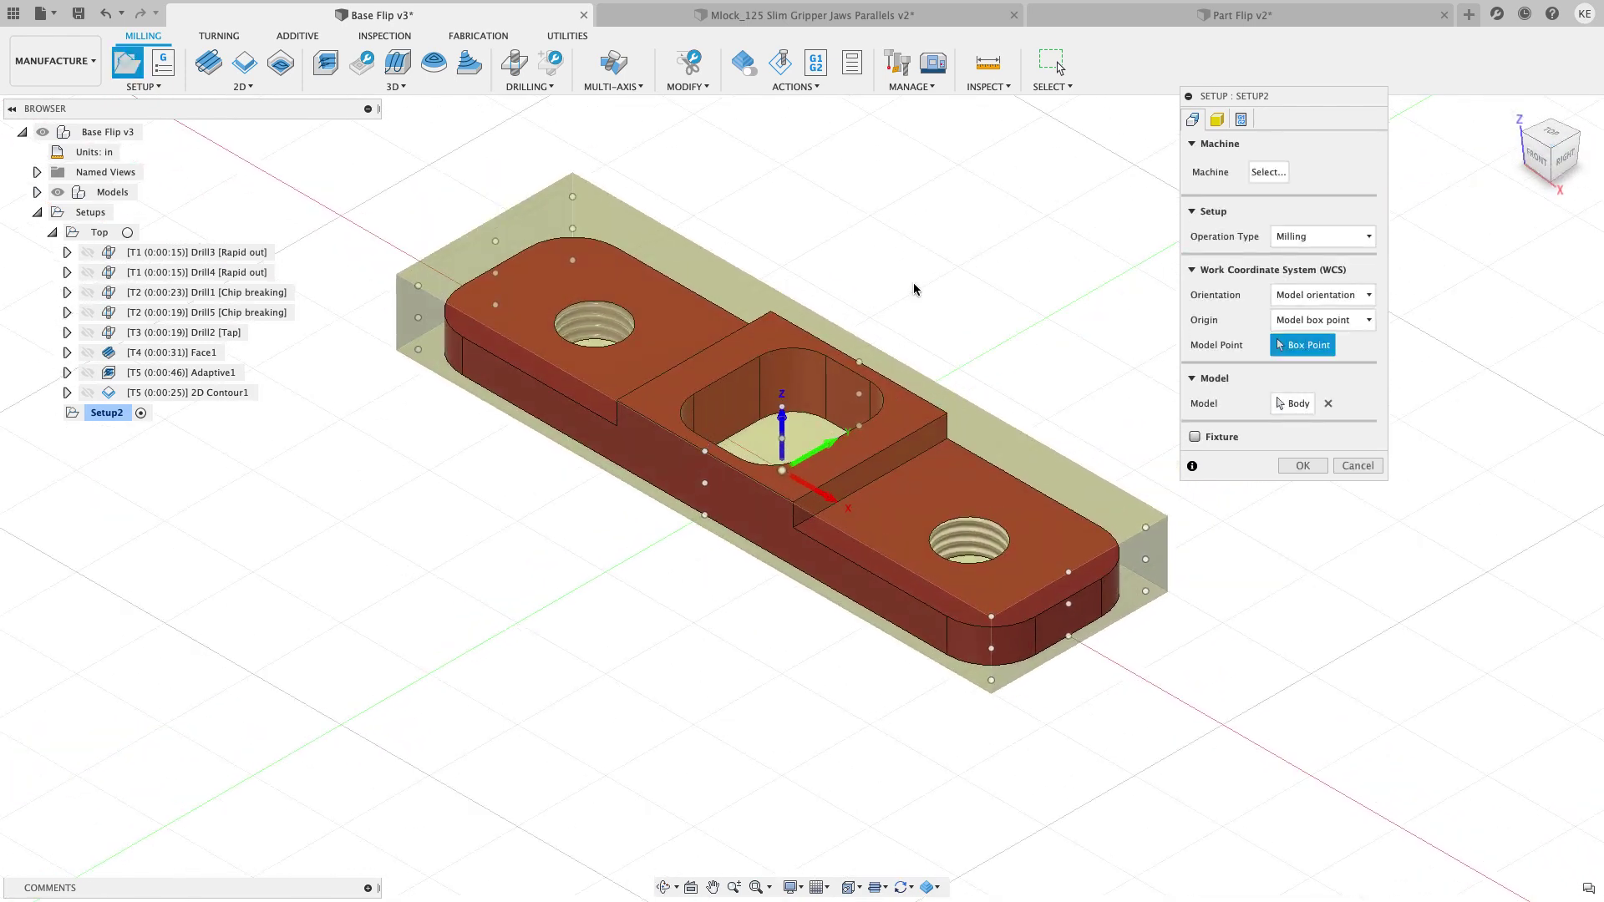
click(1216, 119)
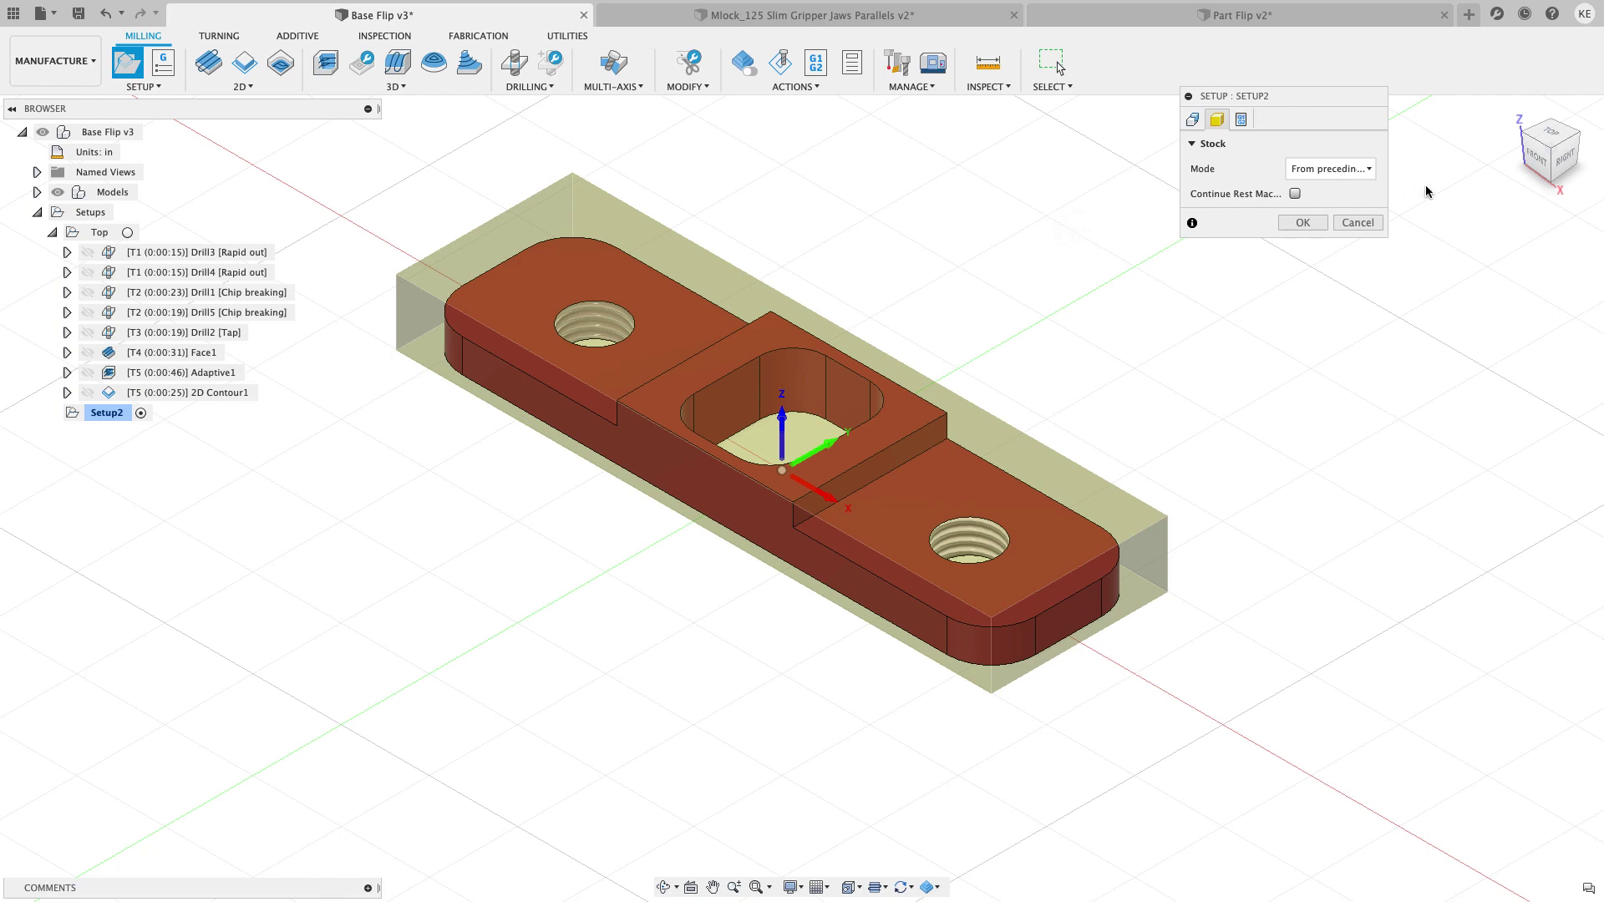
Inspect the part's profile from the front, zooming in and out, then return to isometric
click(1535, 158)
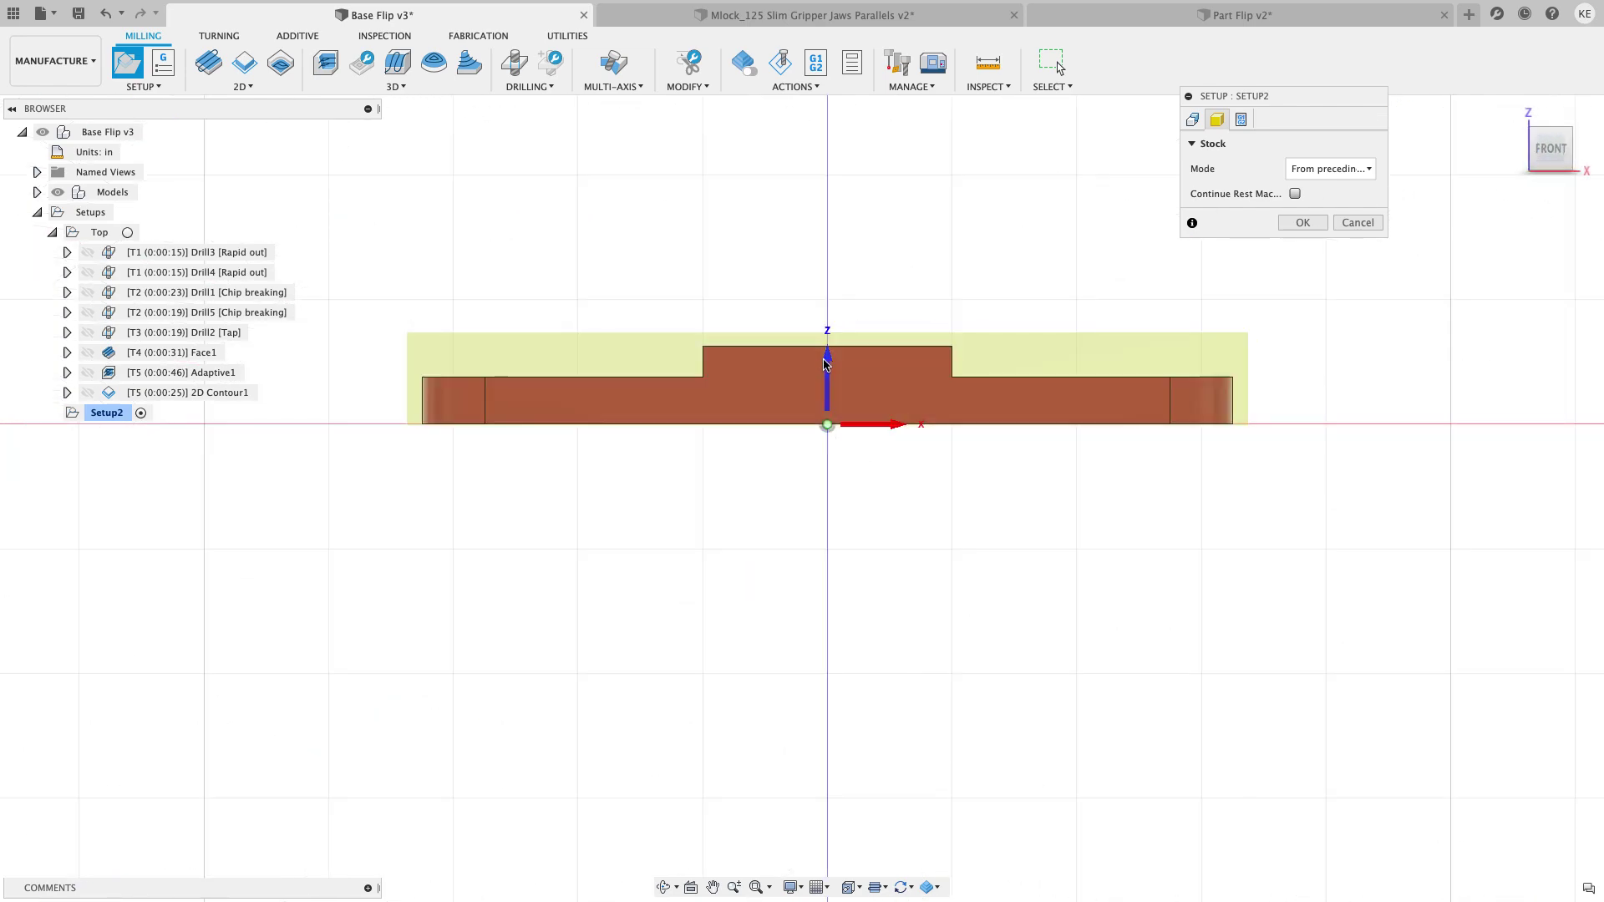
scroll(342, 455, up, 10)
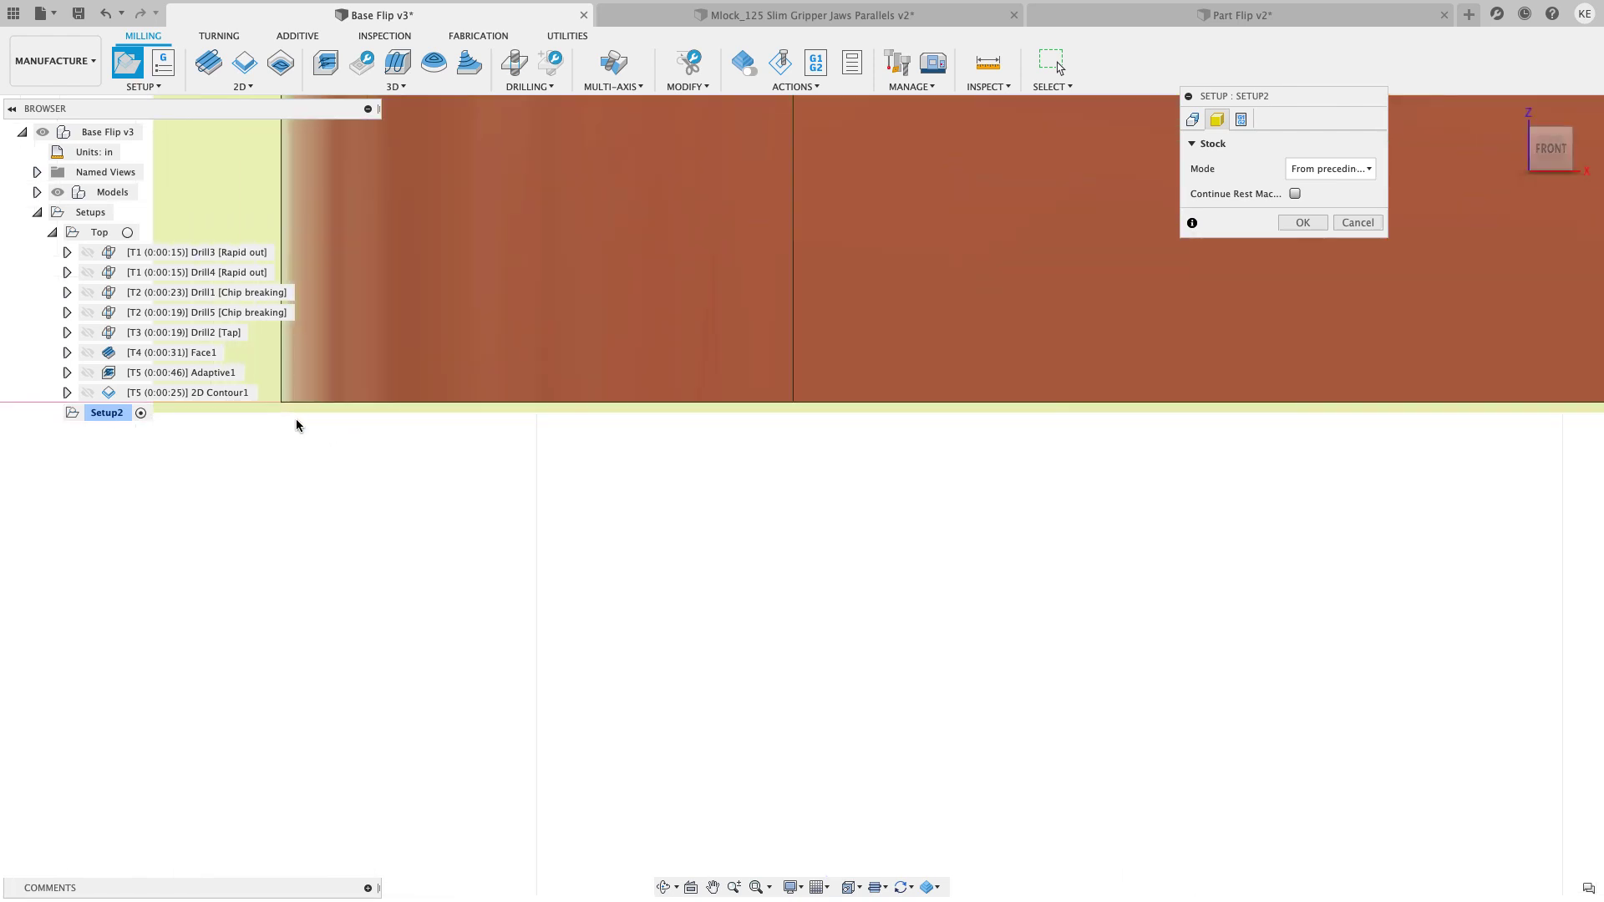
scroll(849, 381, down, 5)
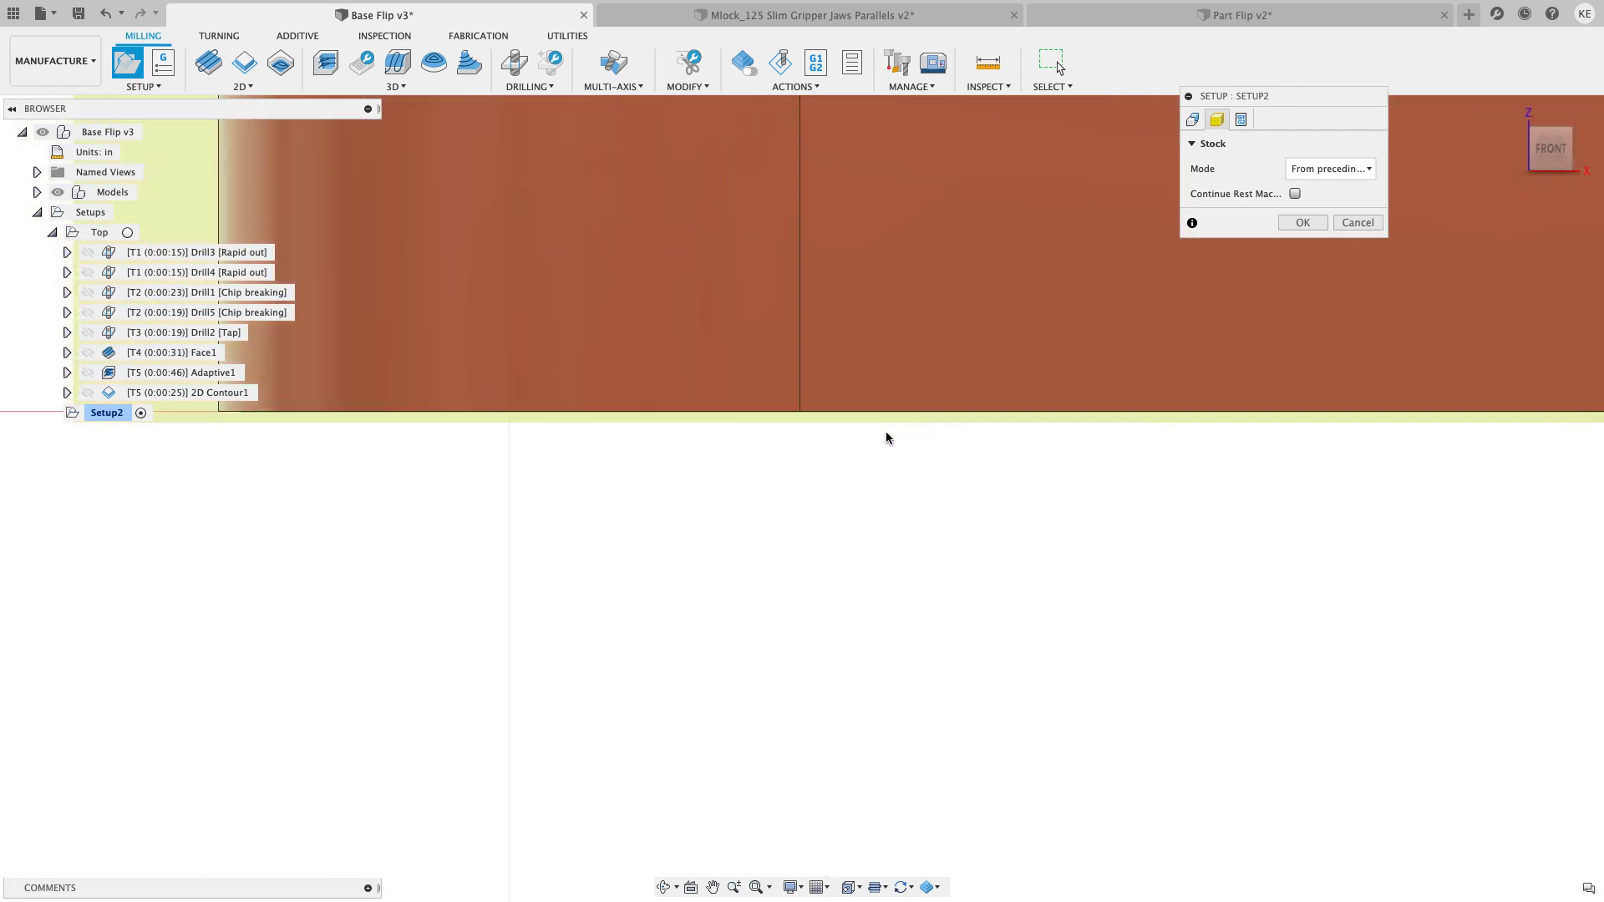
scroll(1106, 452, up, 6)
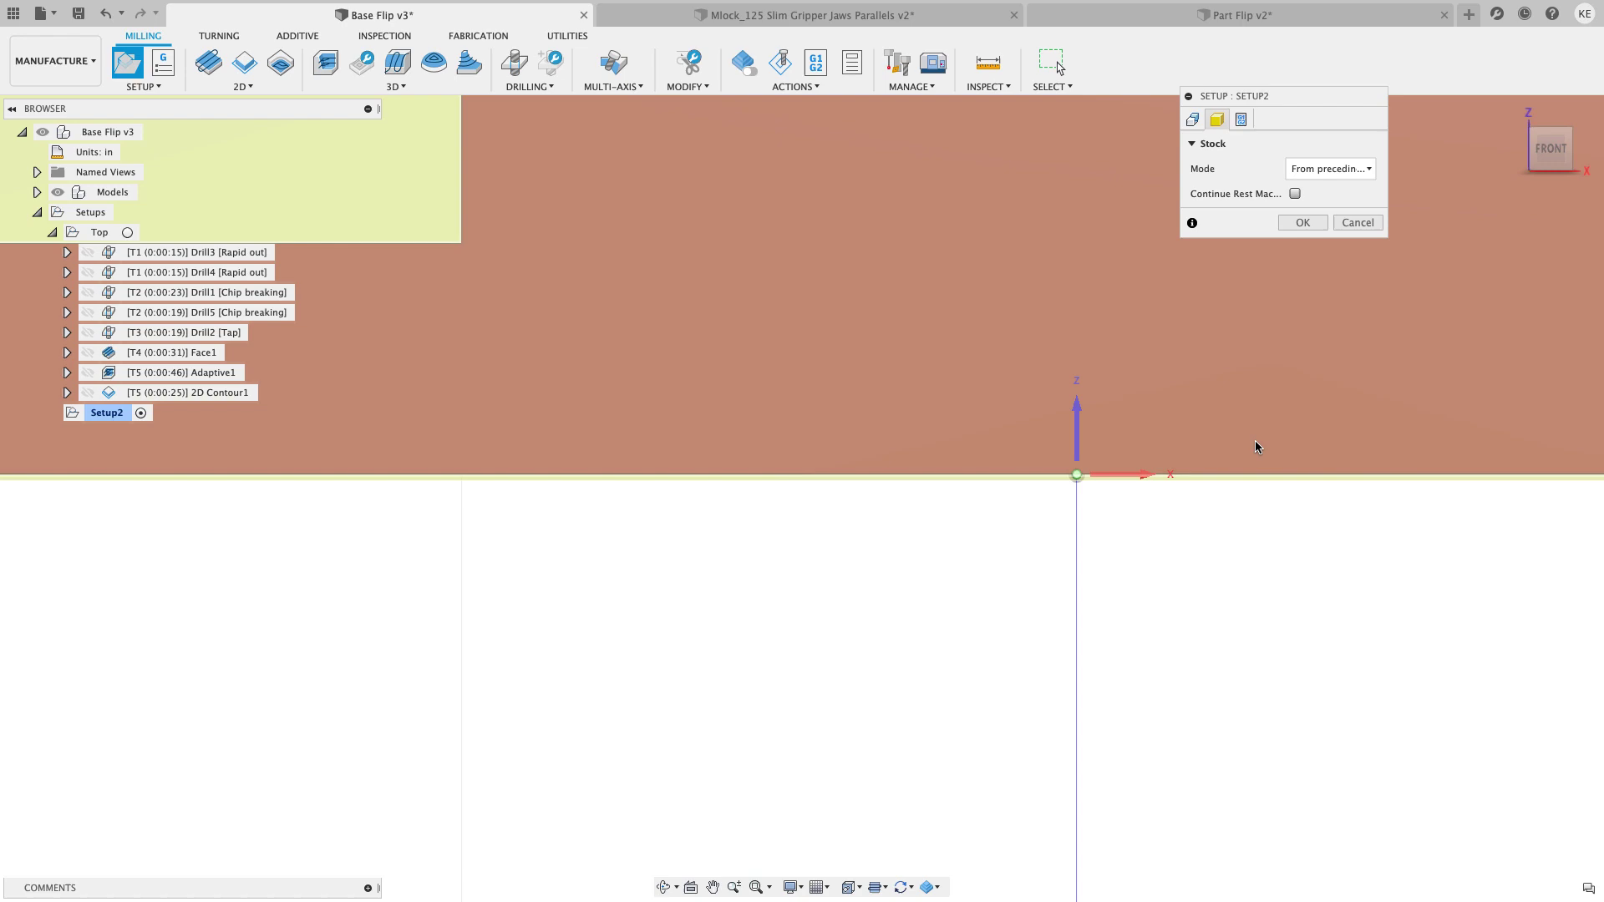
scroll(990, 491, down, 4)
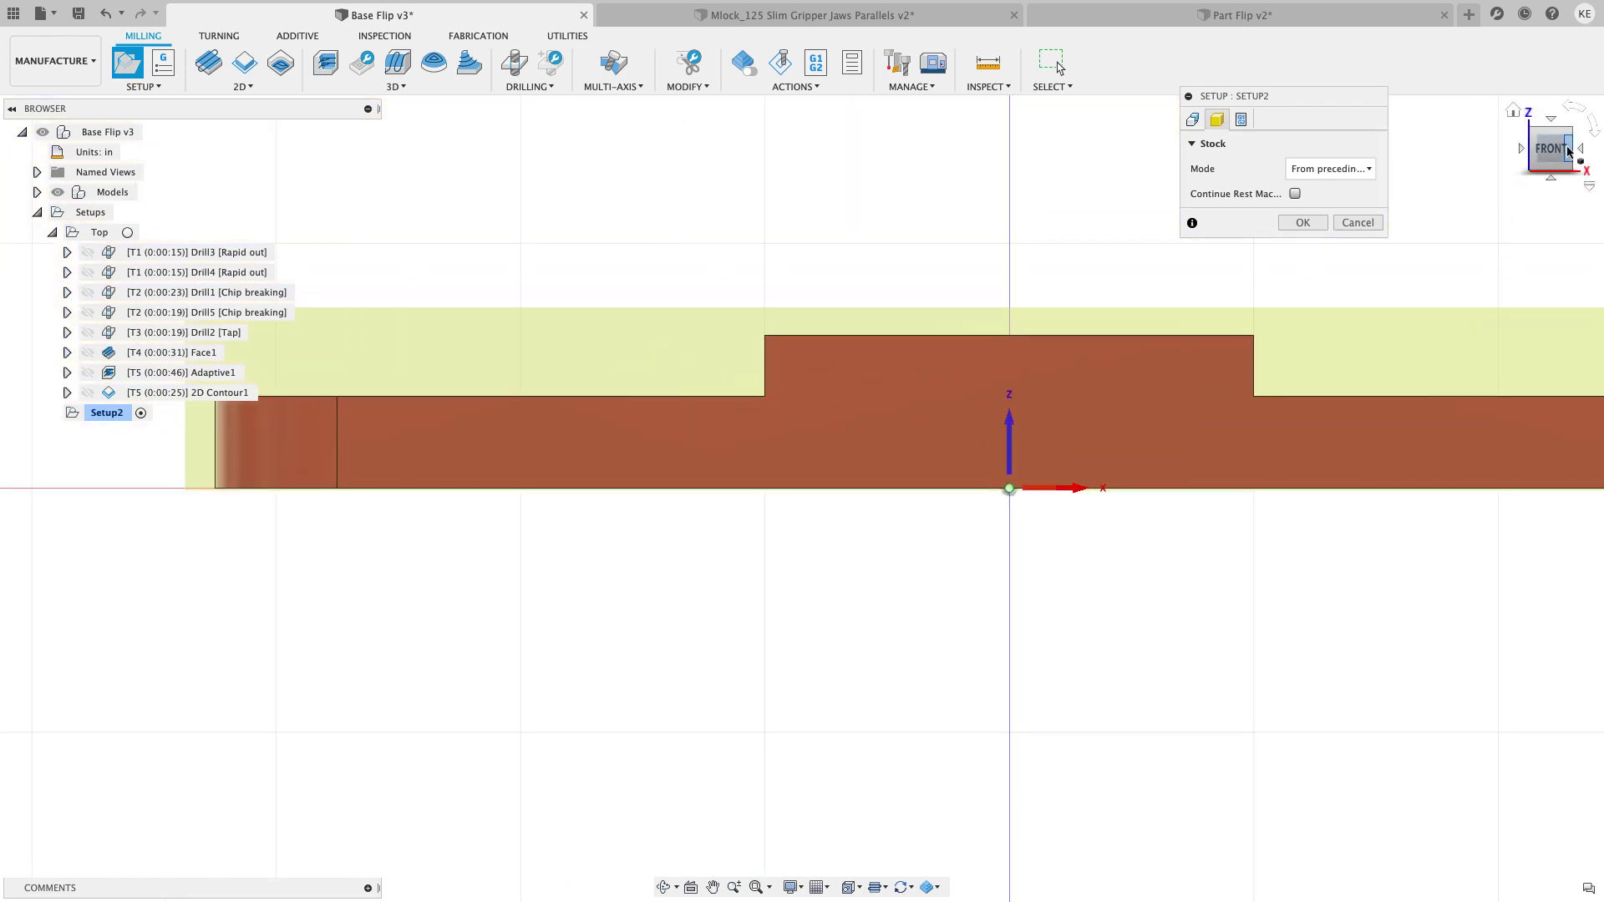
click(1572, 130)
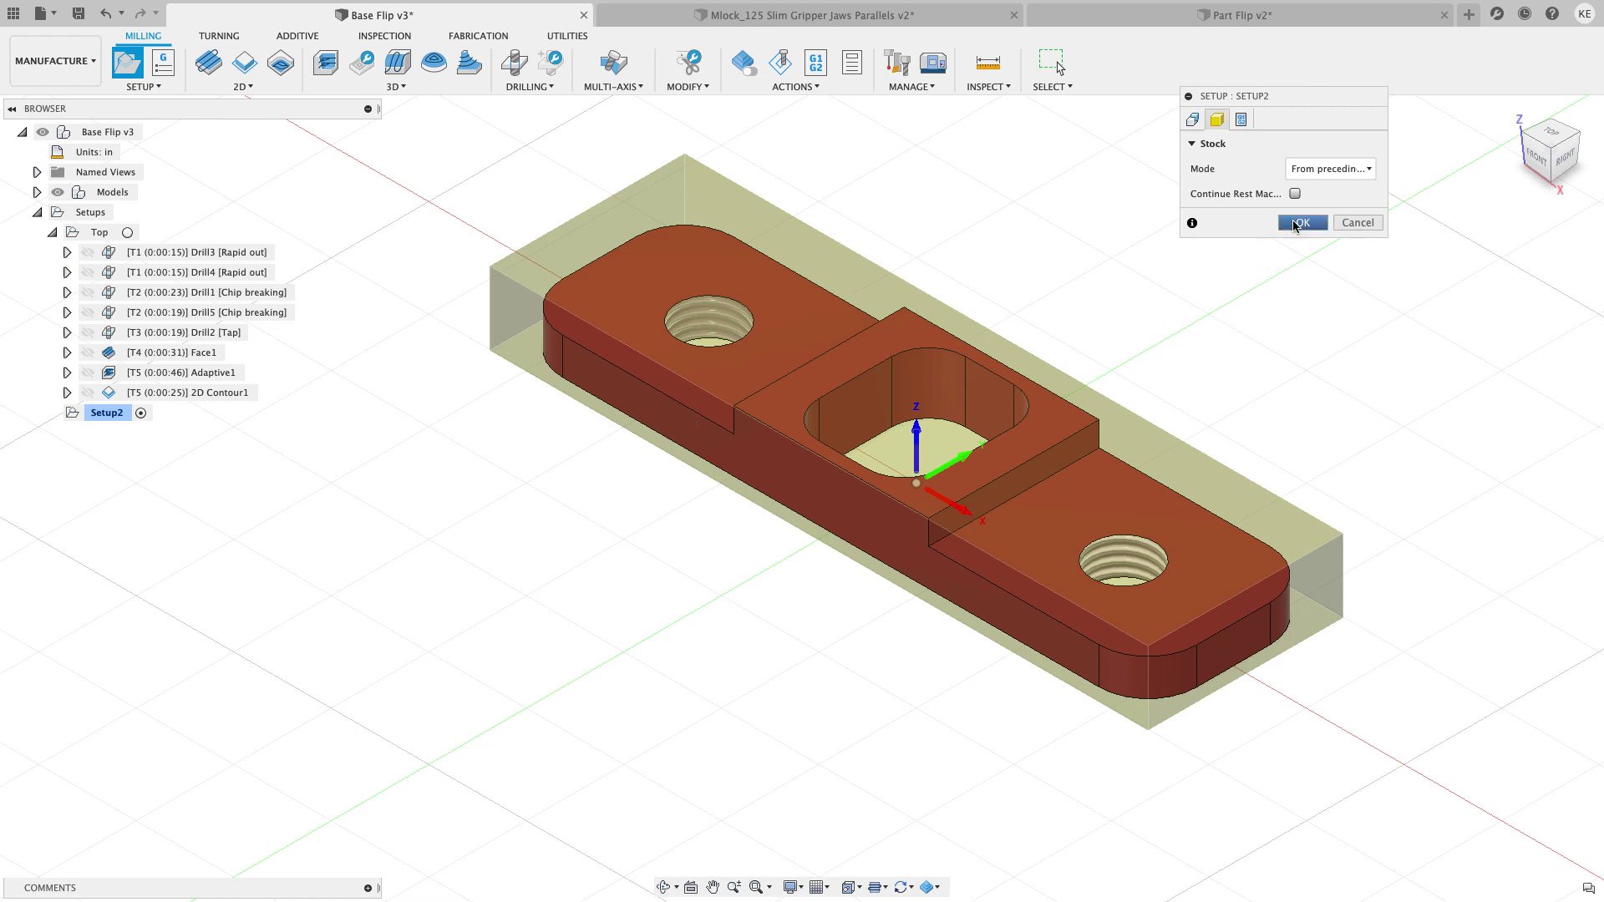
Confirm Setup2 with its stock carried over from the Top setup
click(1296, 224)
click(365, 569)
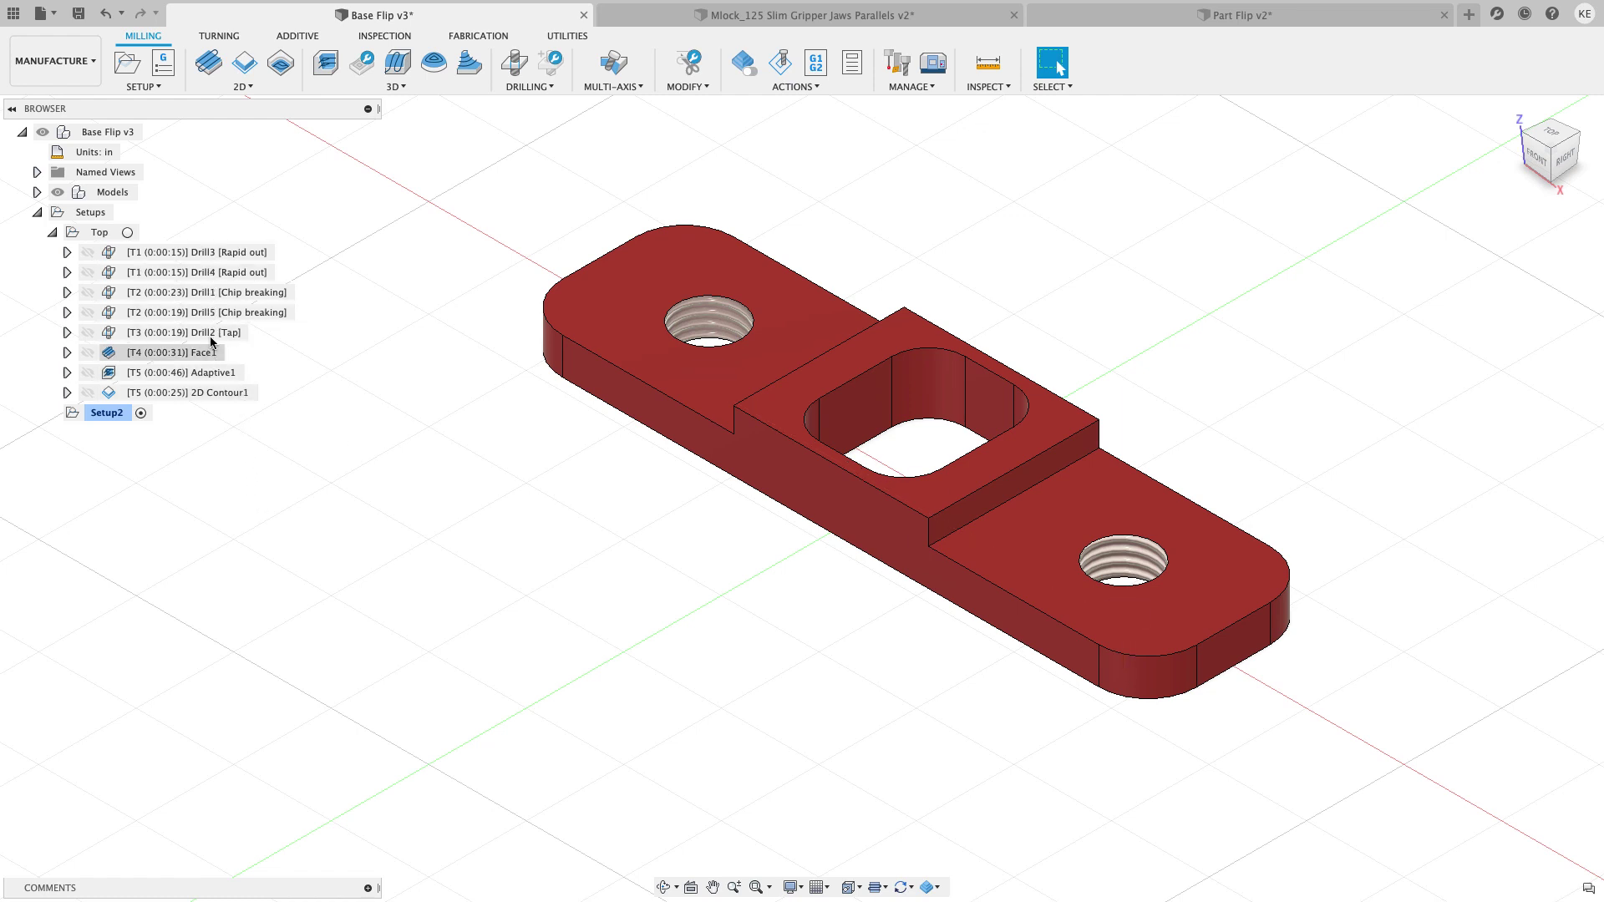
click(187, 353)
Copy the Face1 operation from Top and paste it into Setup2
right_click(187, 352)
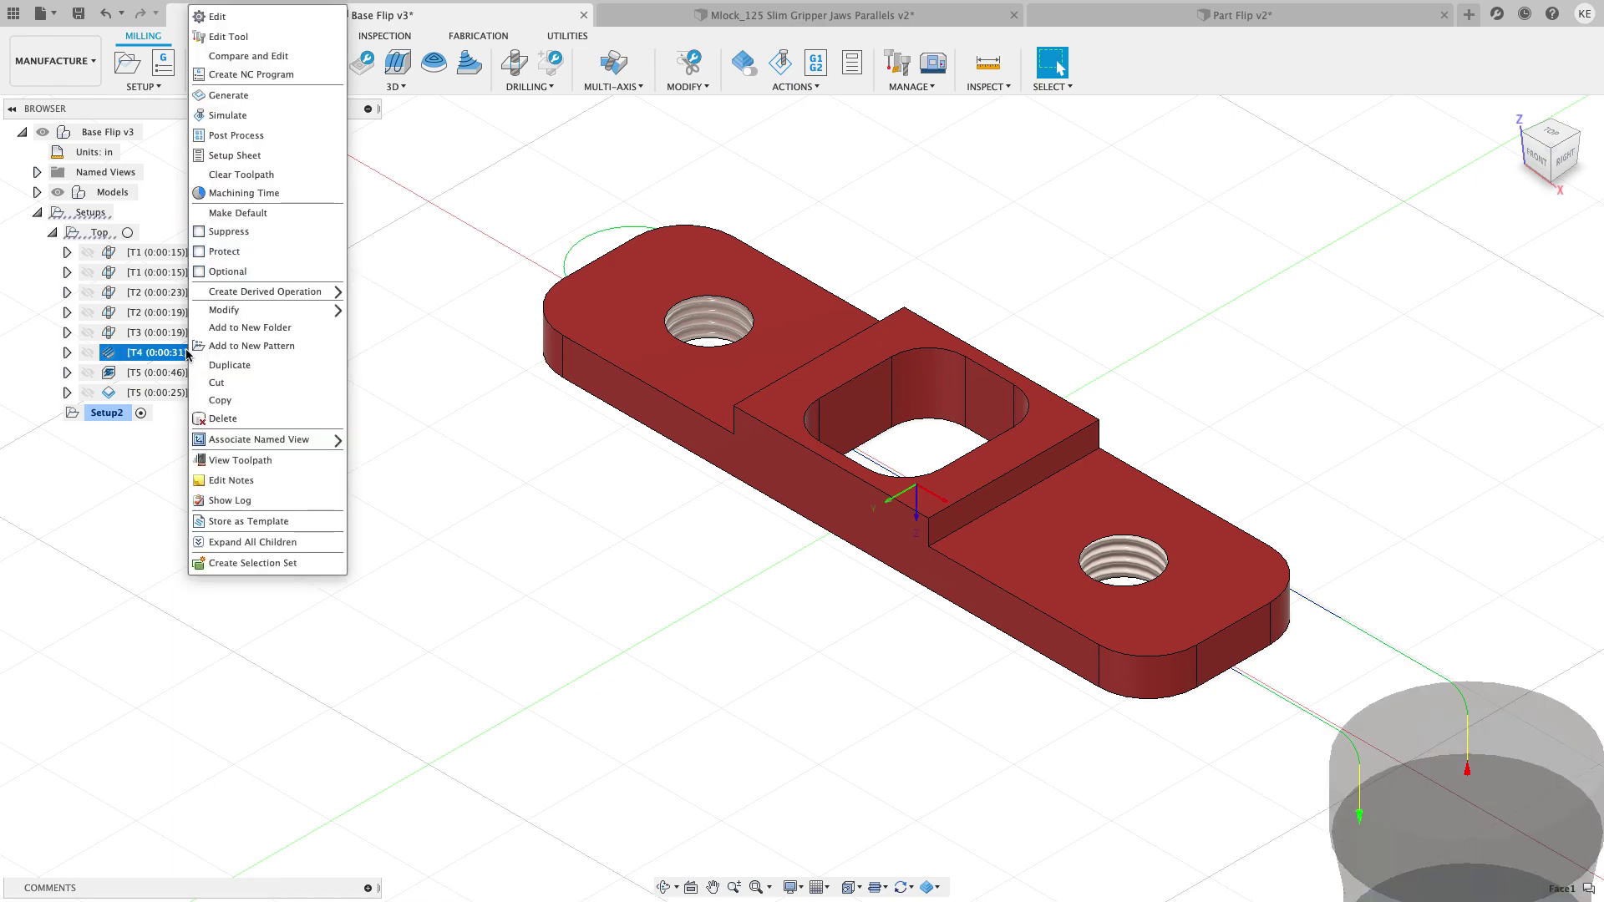
click(220, 400)
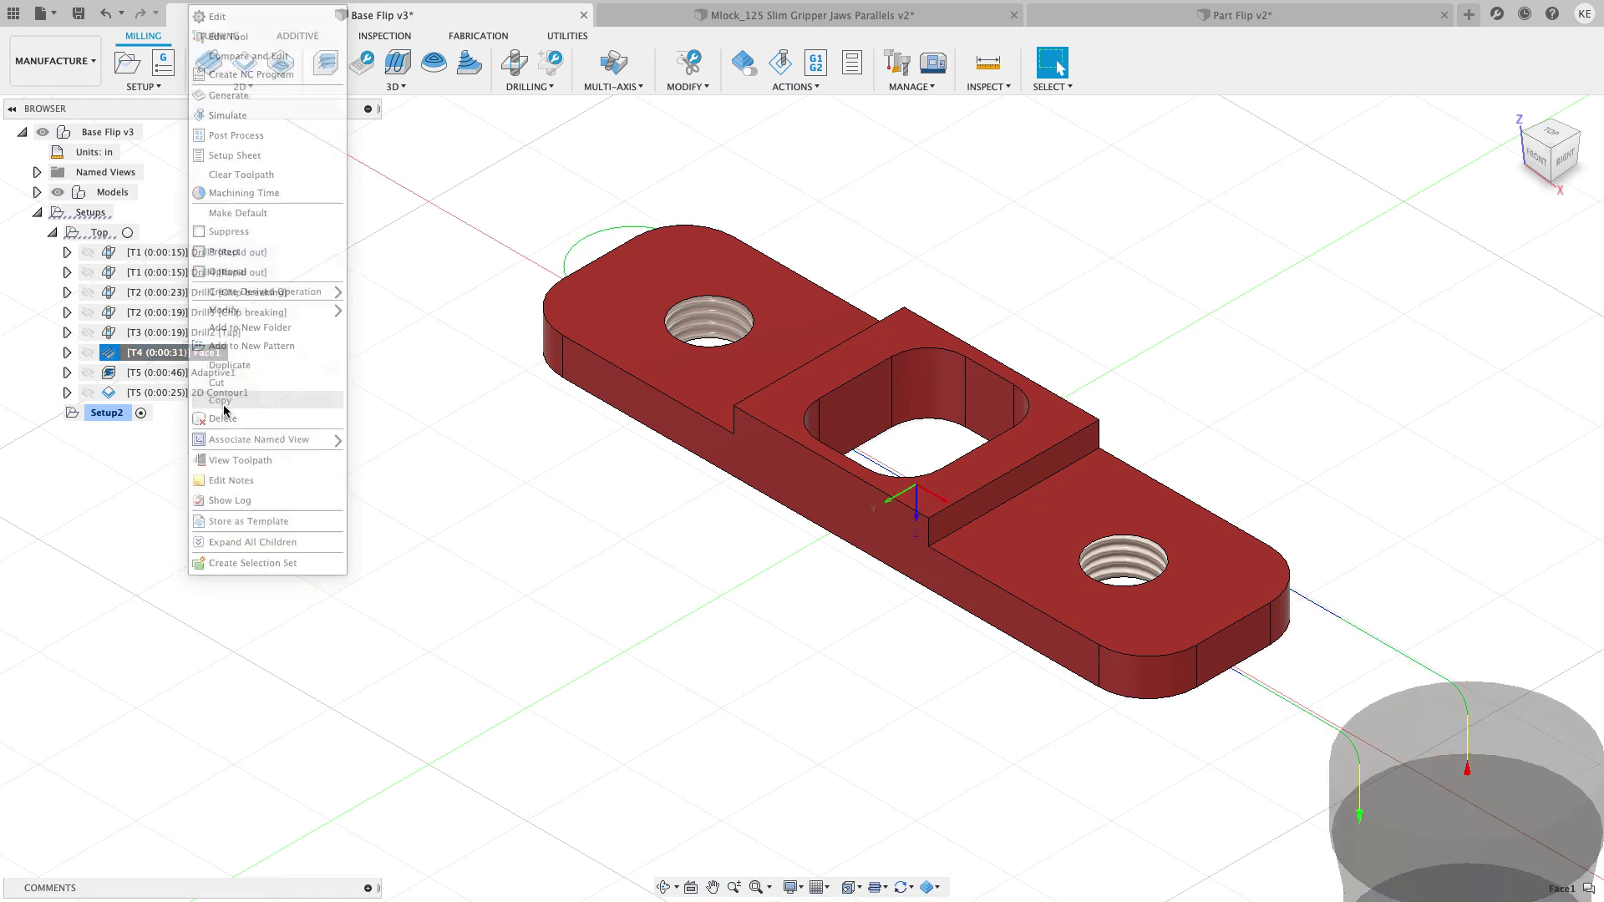
right_click(118, 416)
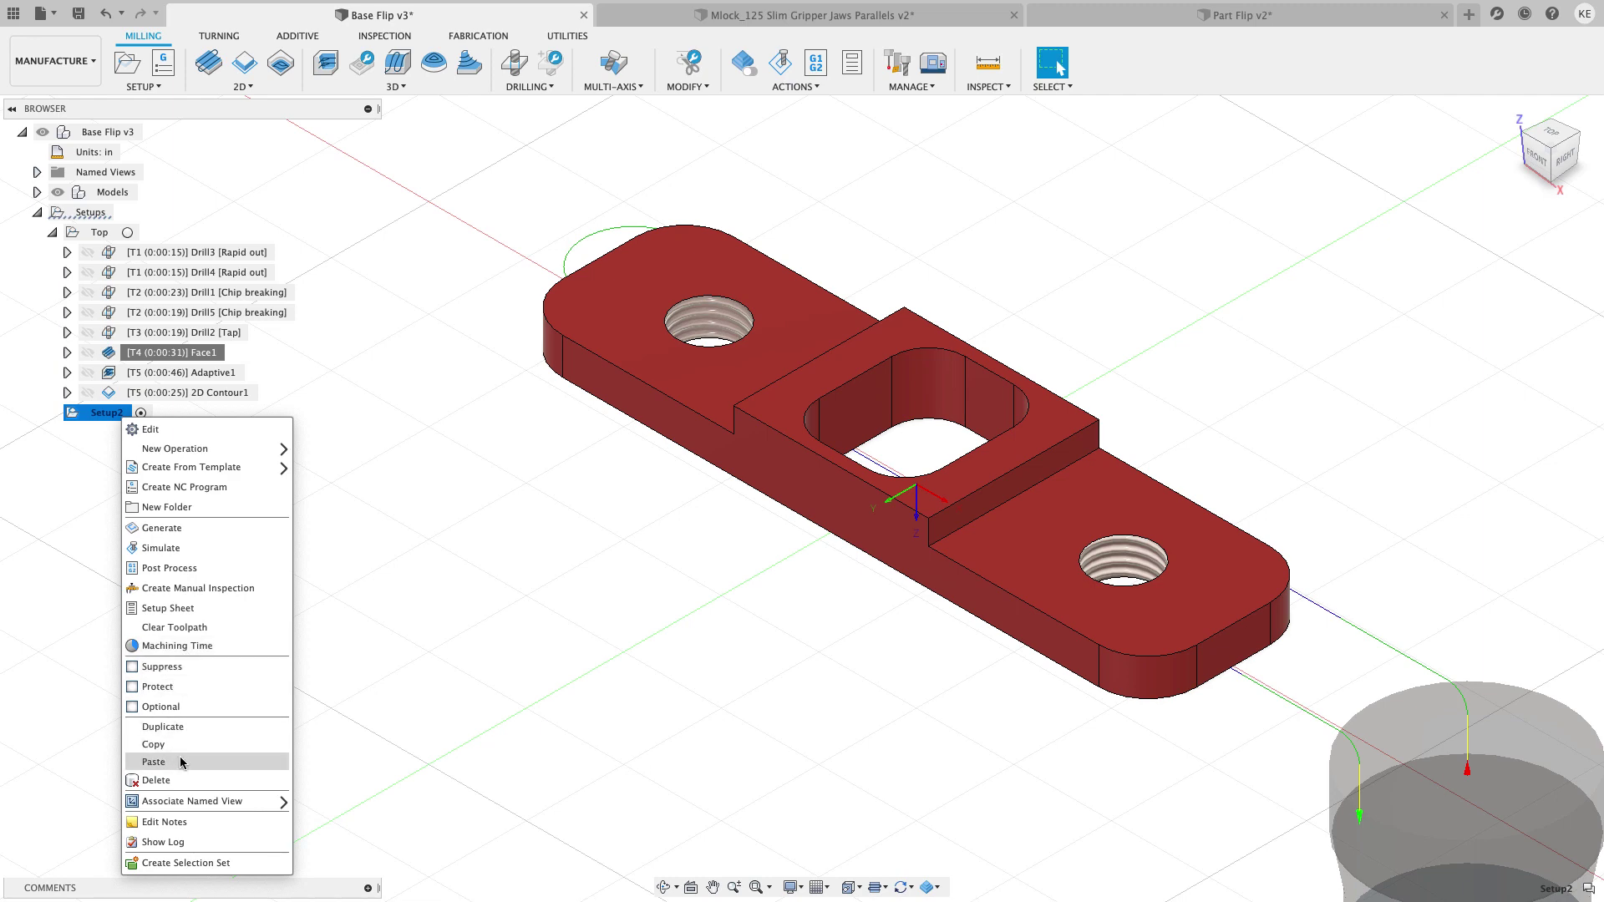
click(153, 762)
click(51, 412)
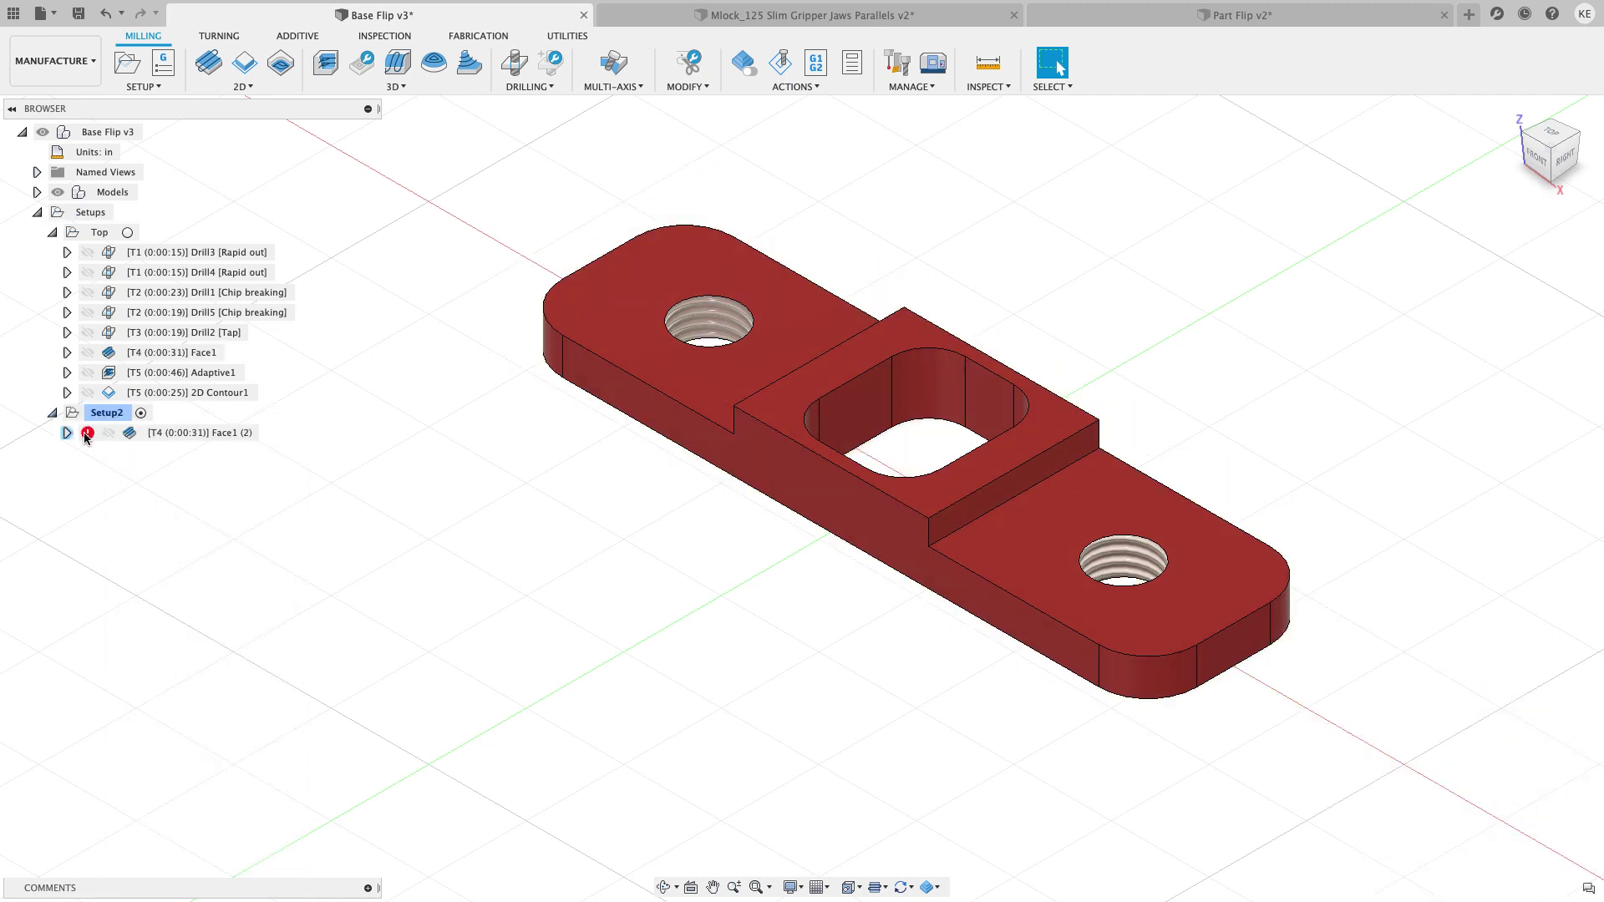
Rename Setup2 to 'Flip'
click(122, 415)
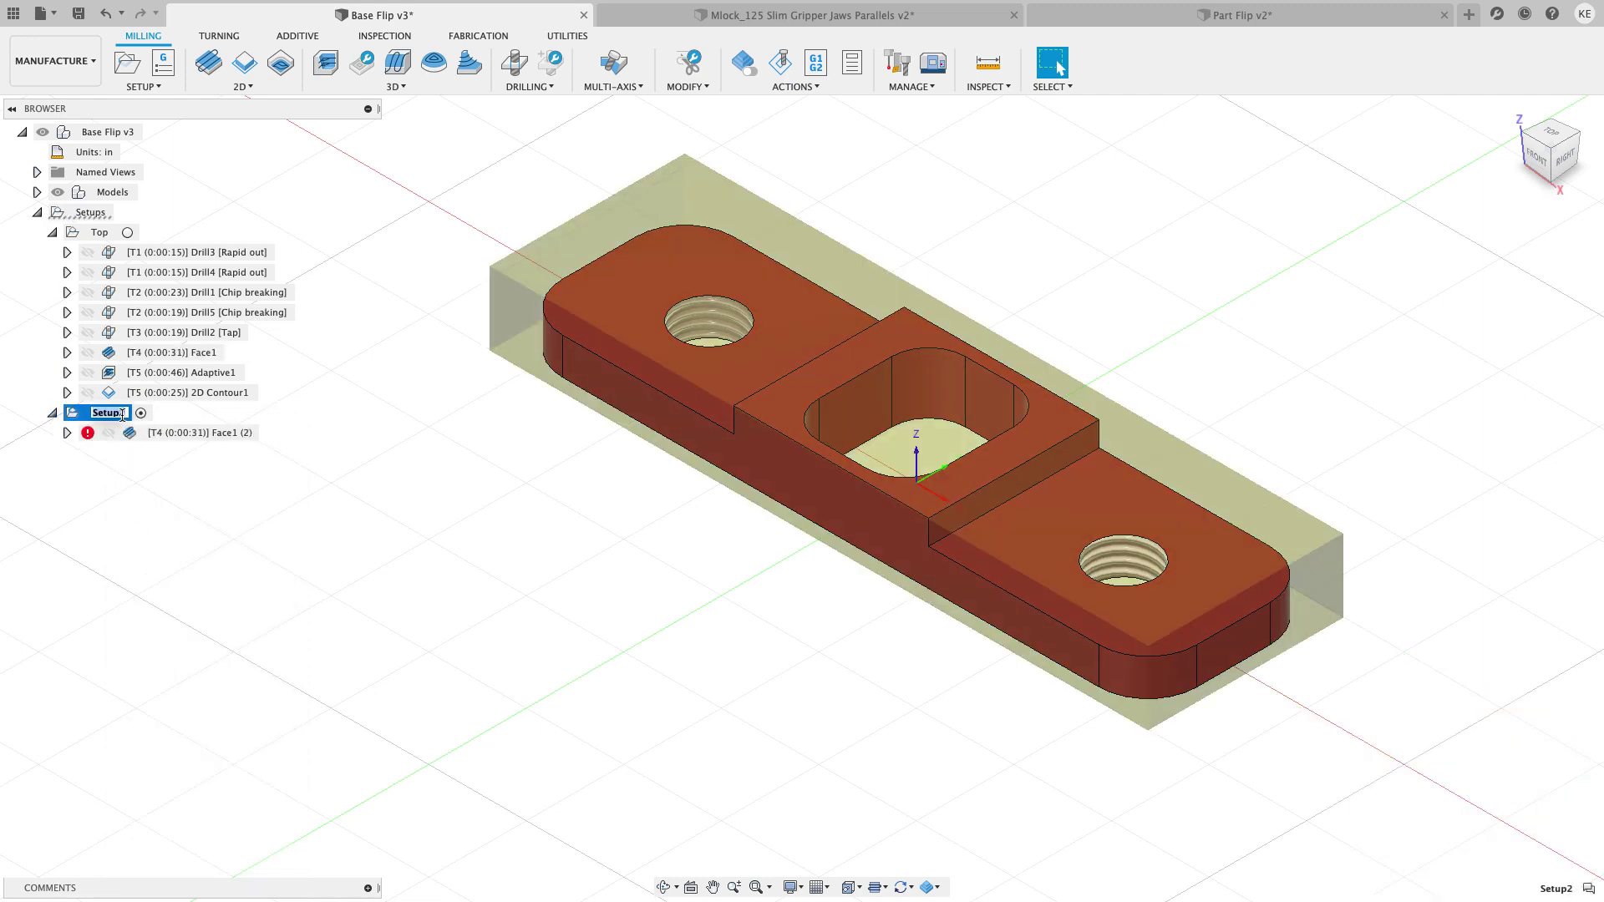
text(FLIP)
text(lip)
key(Return)
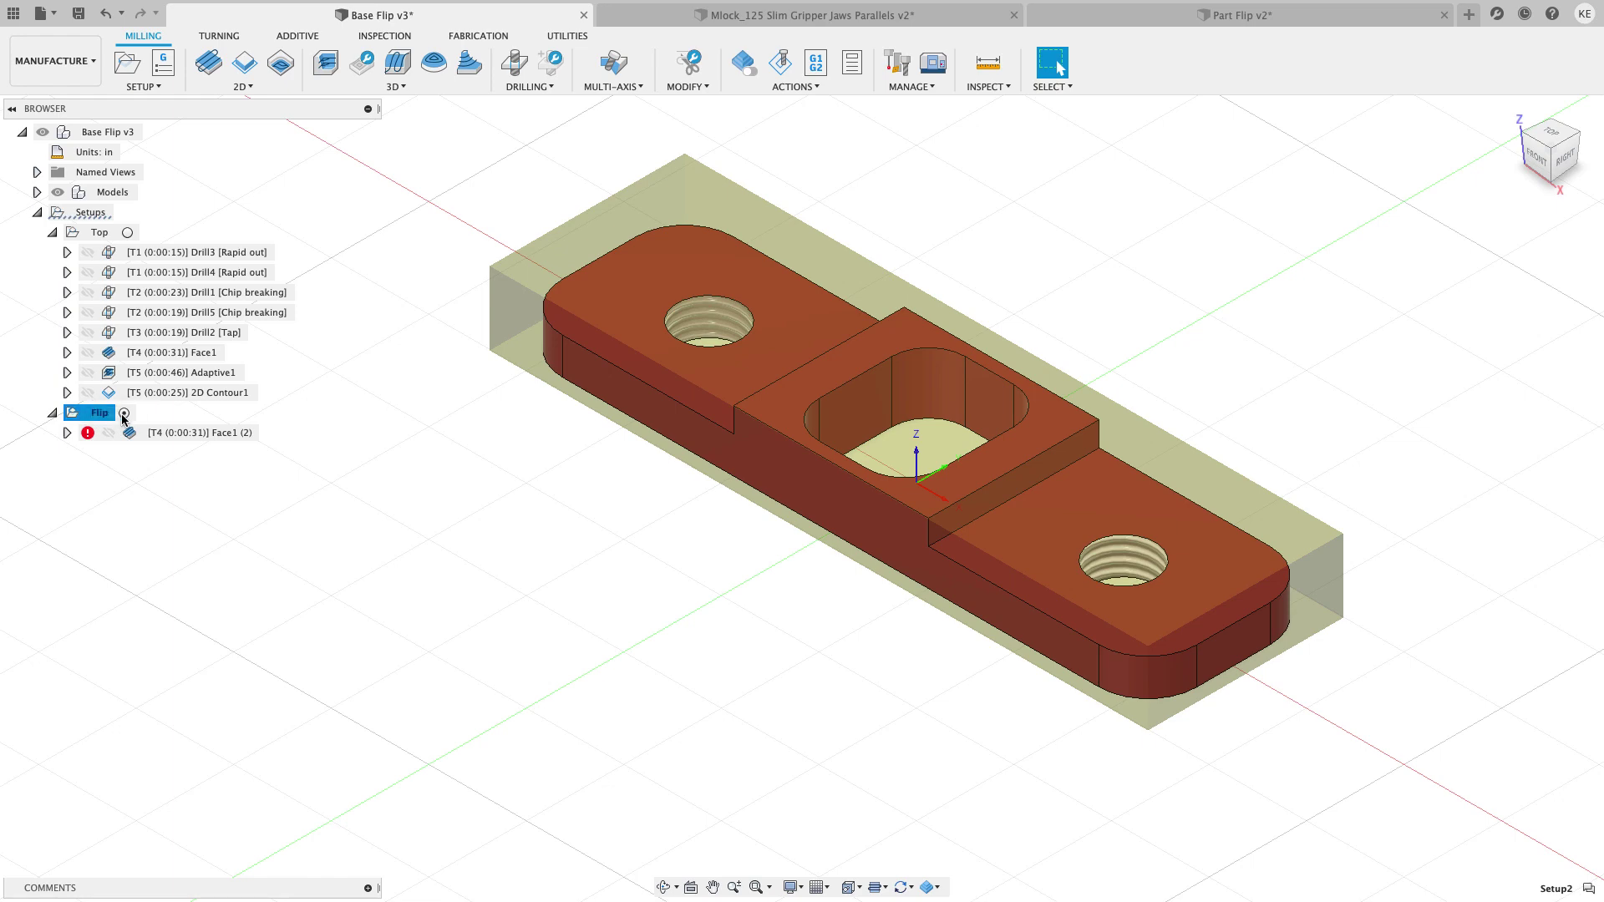
click(189, 433)
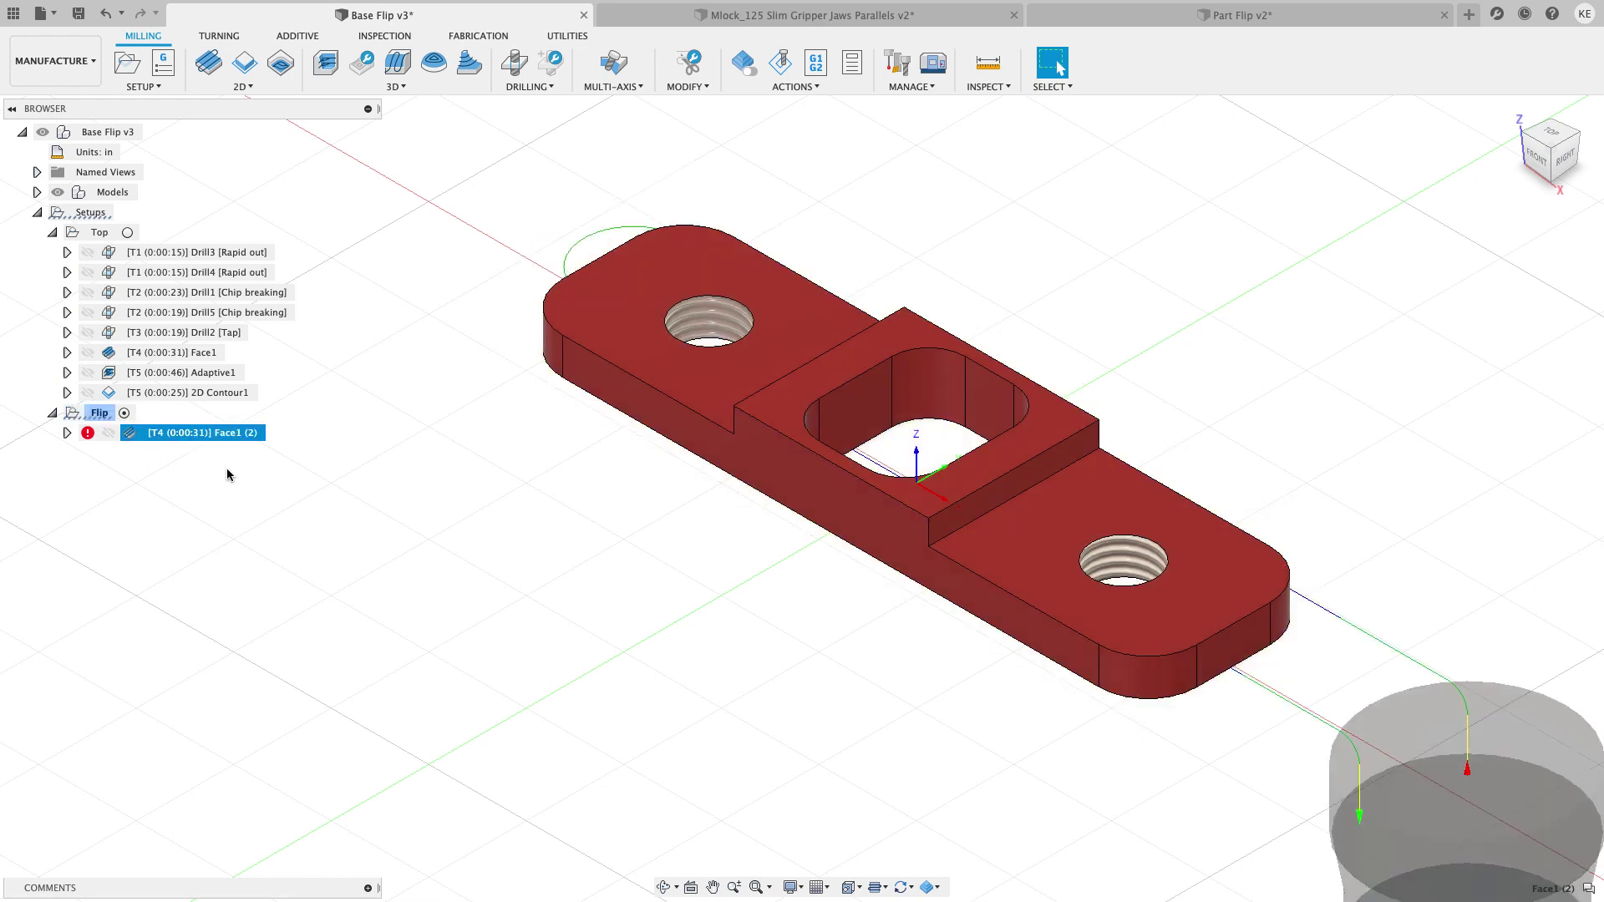
Regenerate the Face1 (2) toolpath under Flip and review the result
right_click(221, 434)
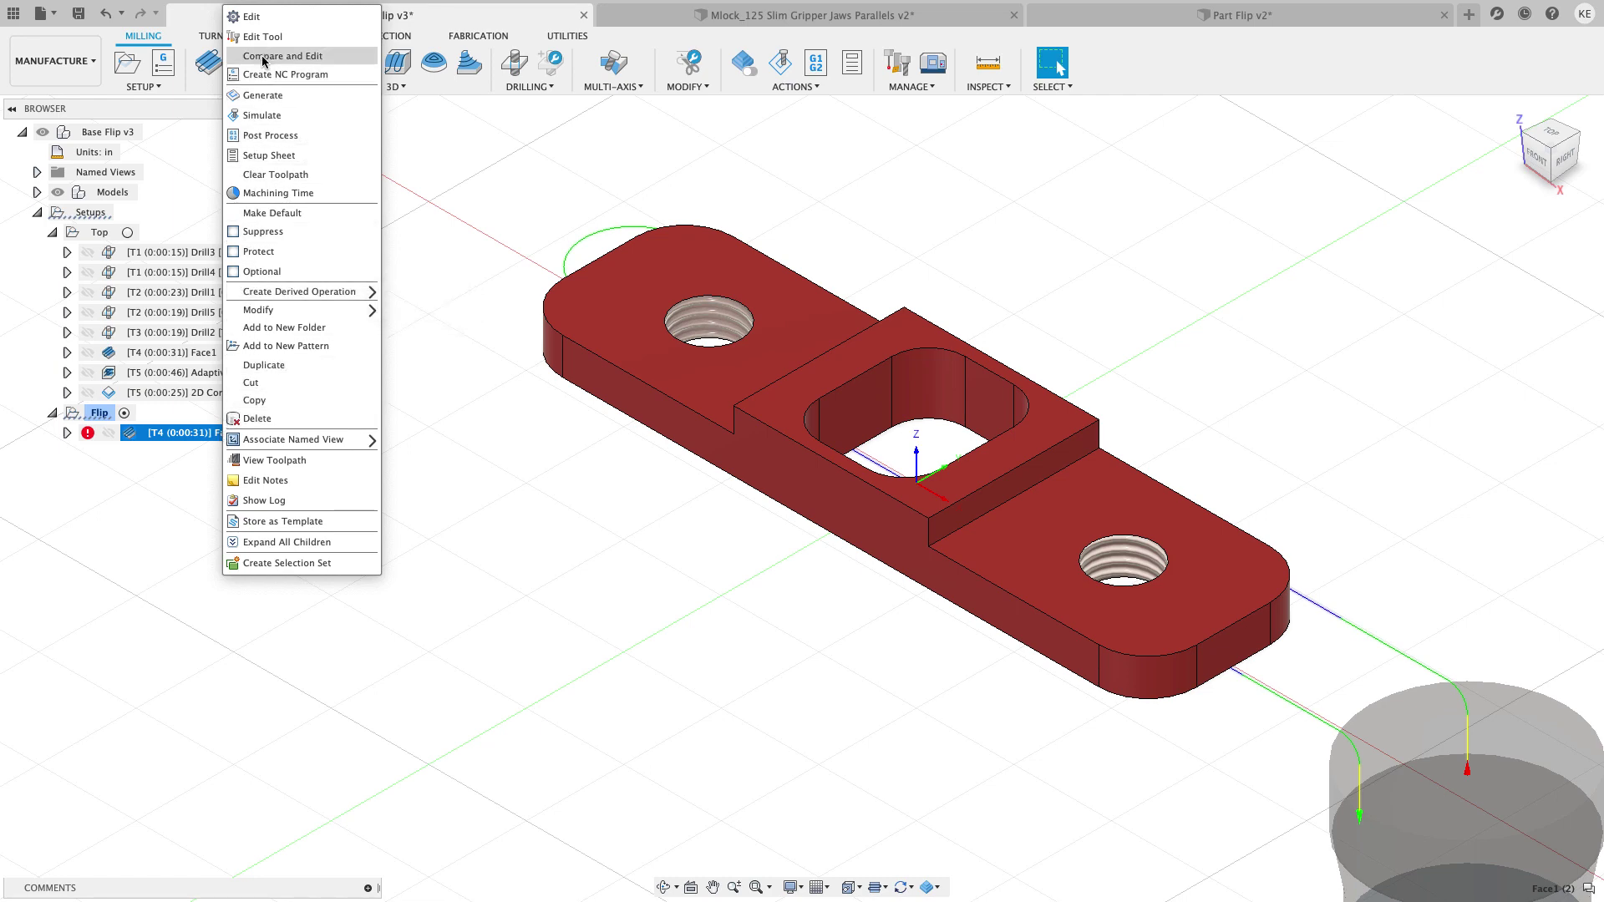
click(265, 95)
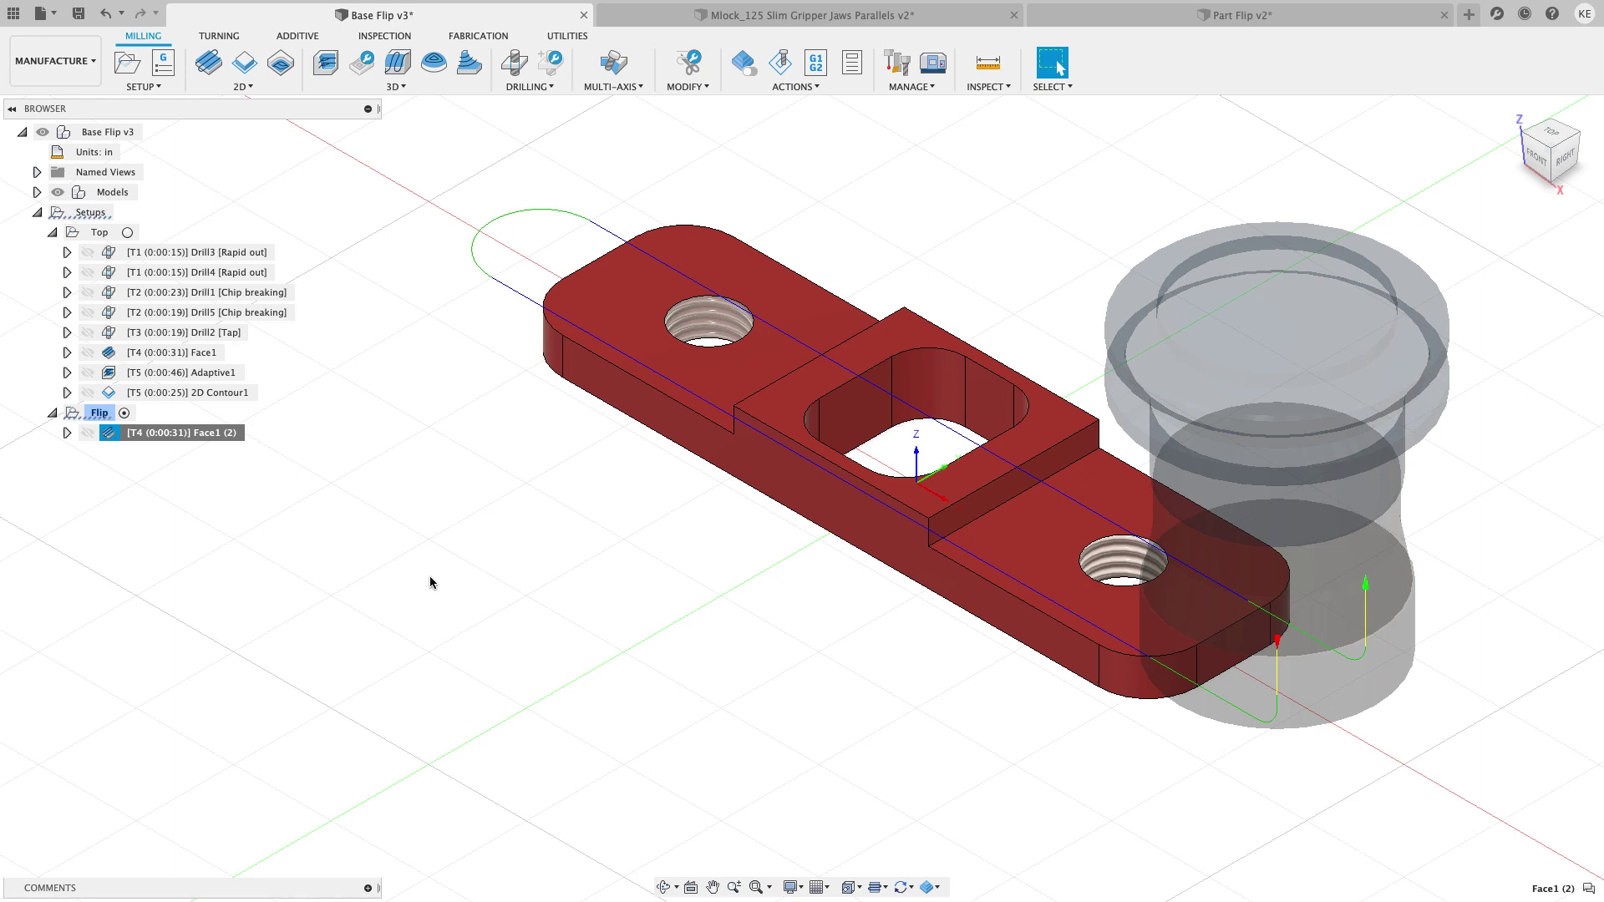
click(409, 595)
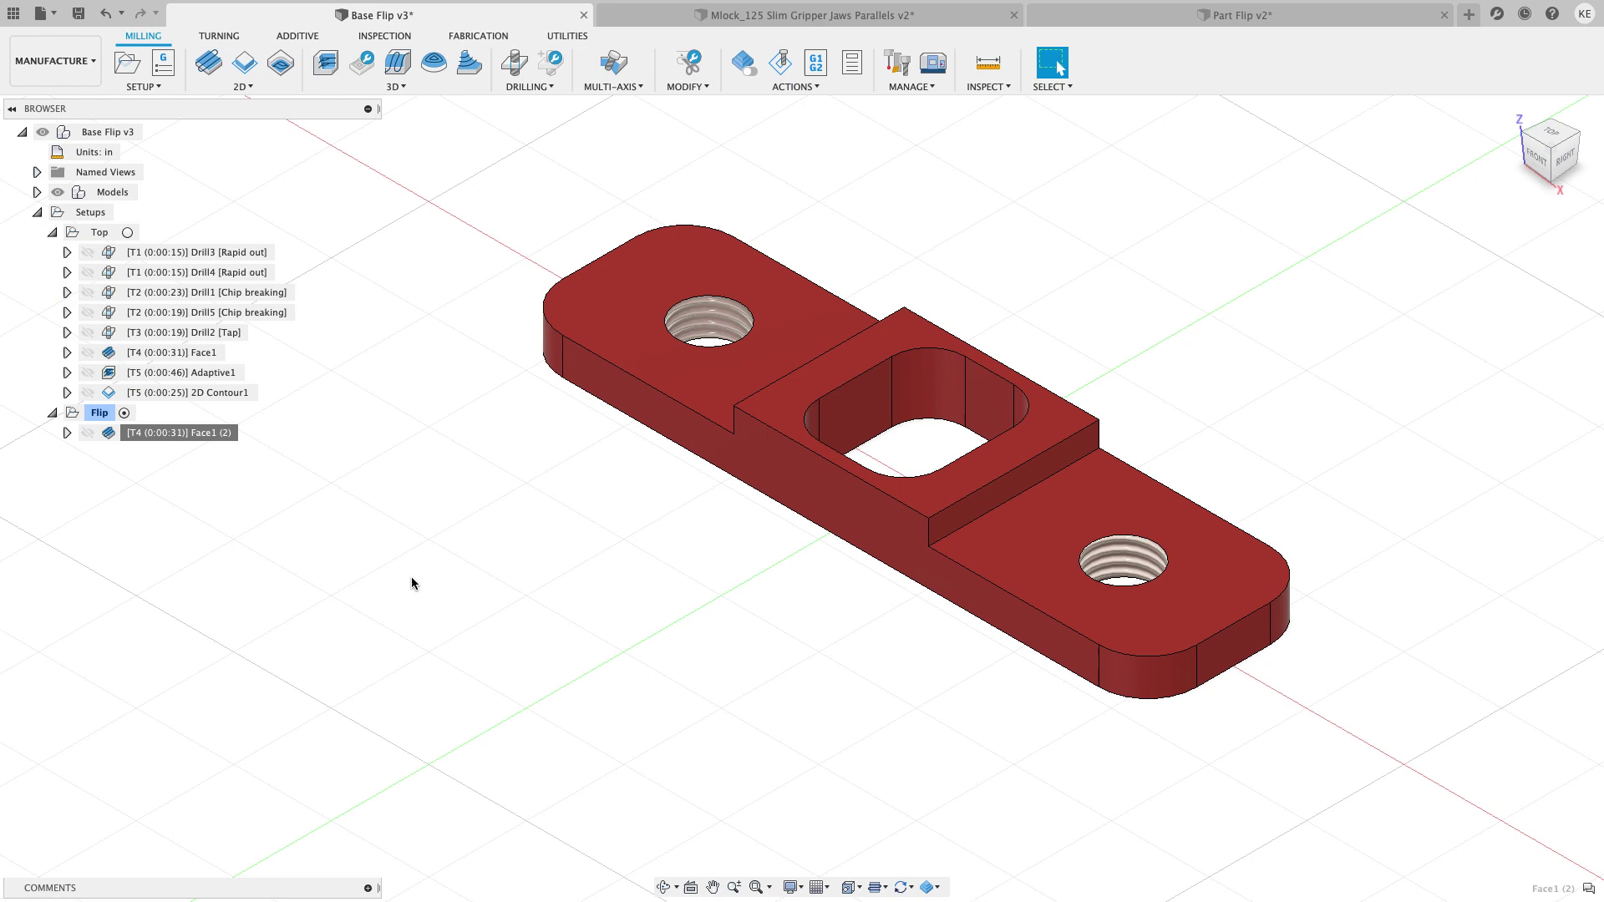
click(217, 434)
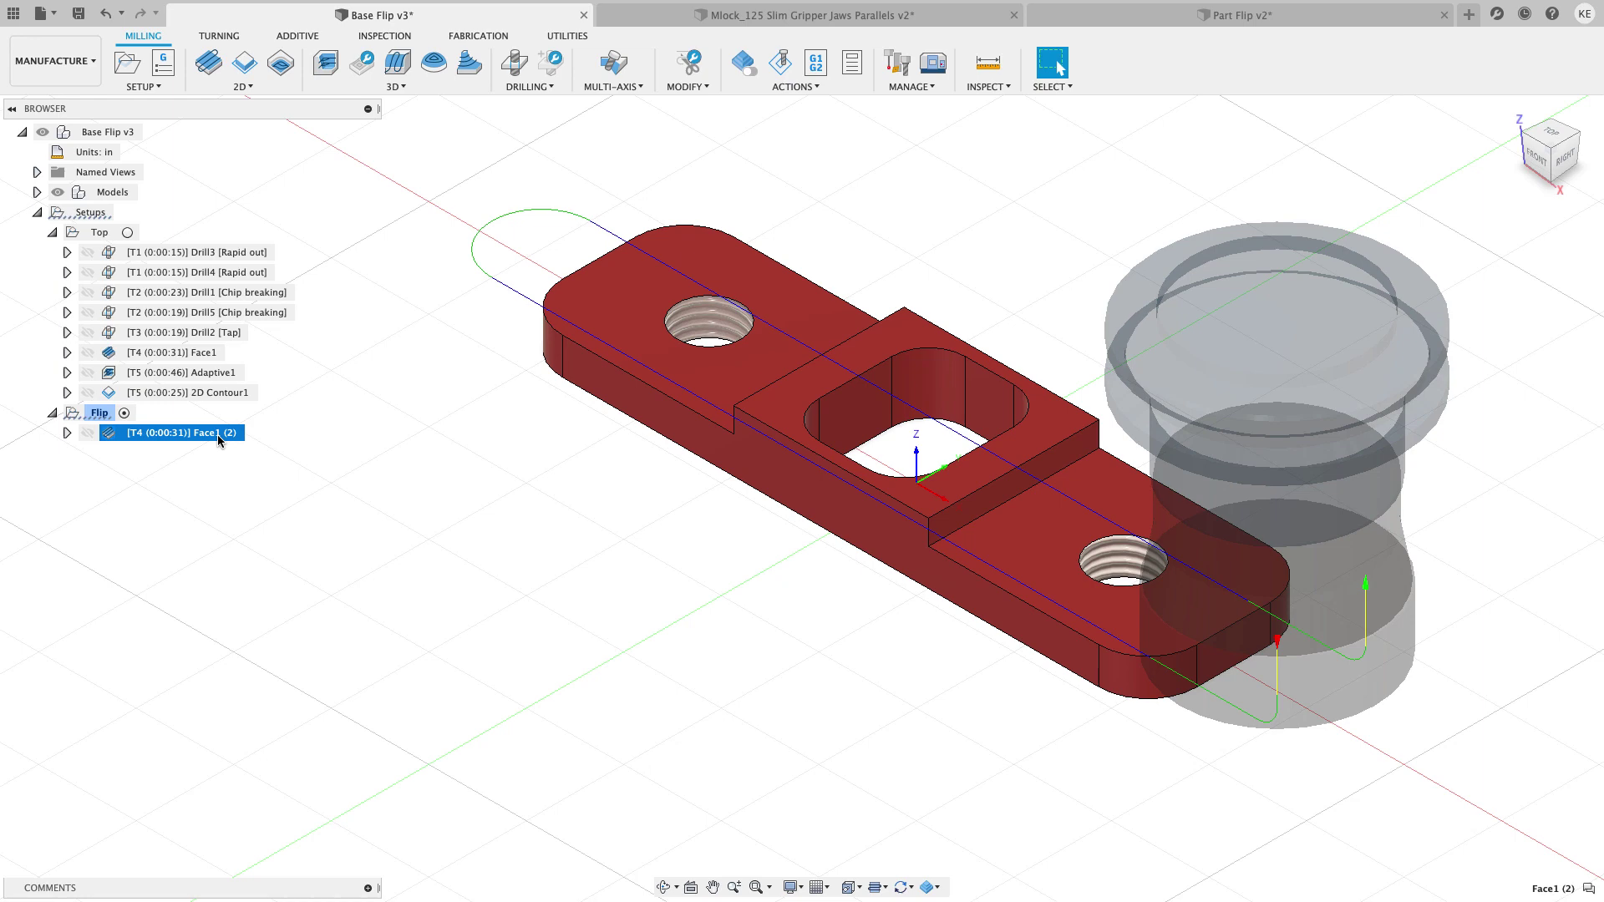
click(300, 505)
click(100, 232)
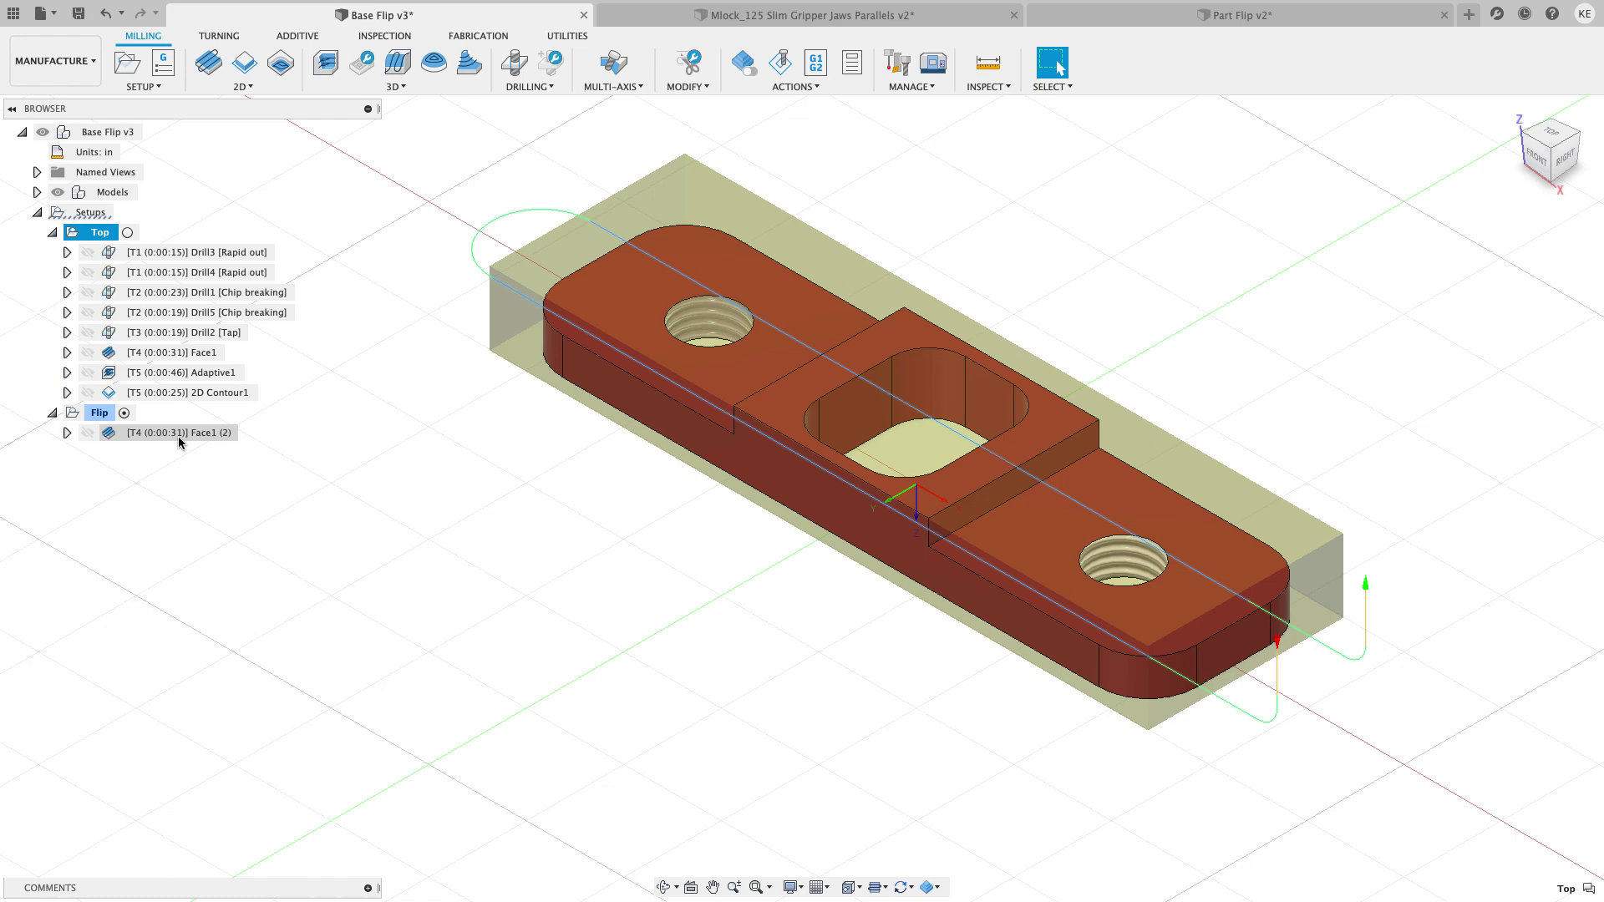
click(101, 414)
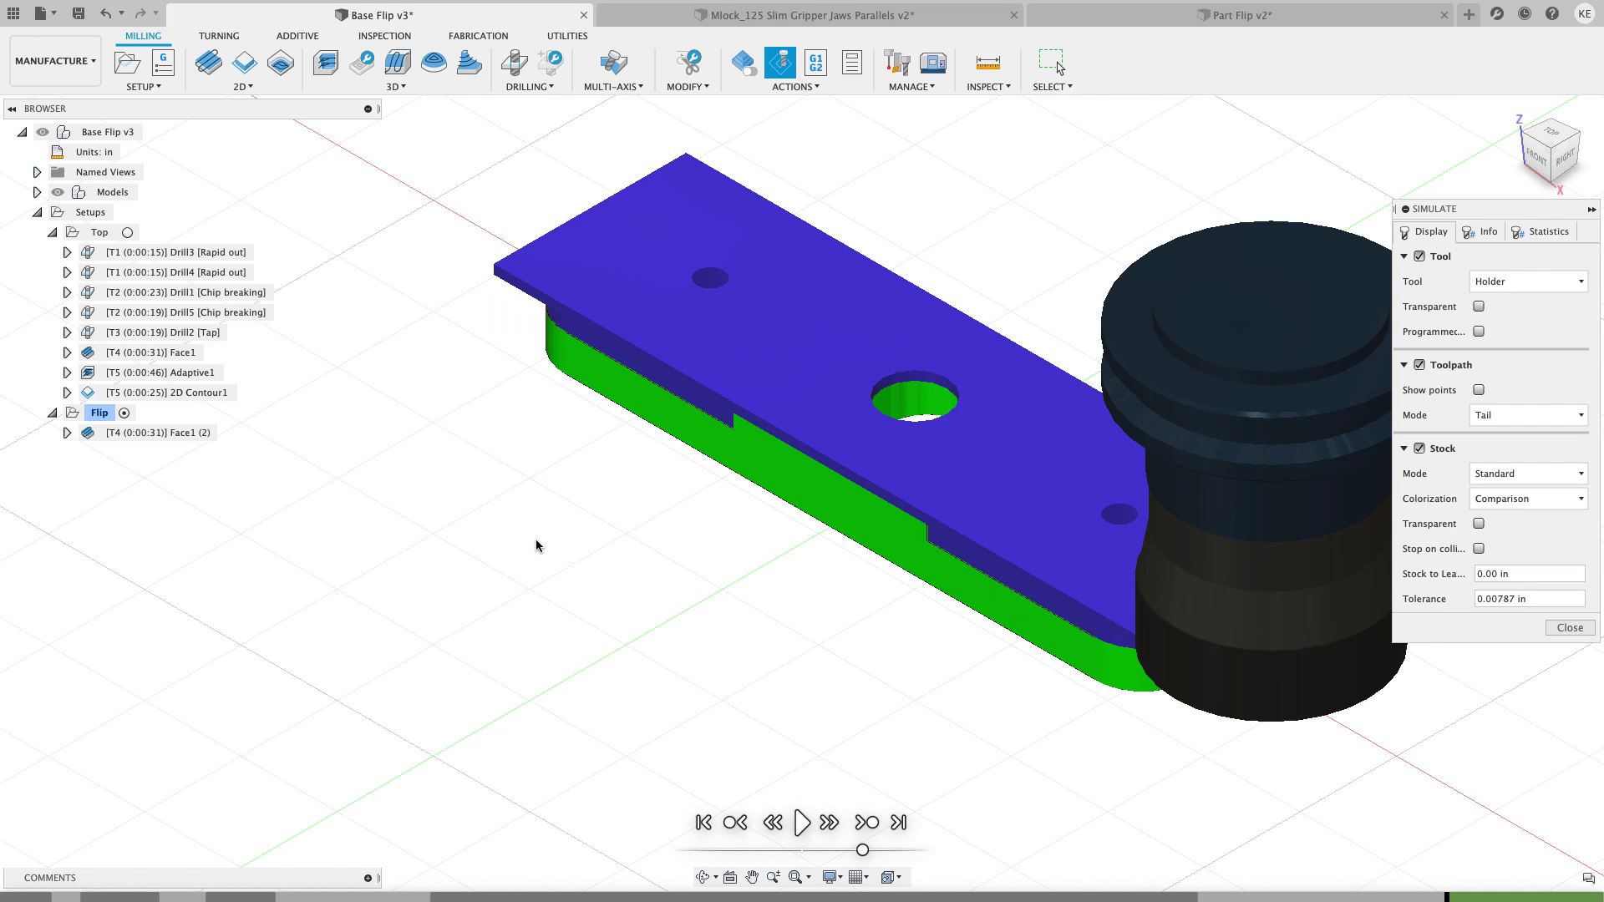
click(800, 823)
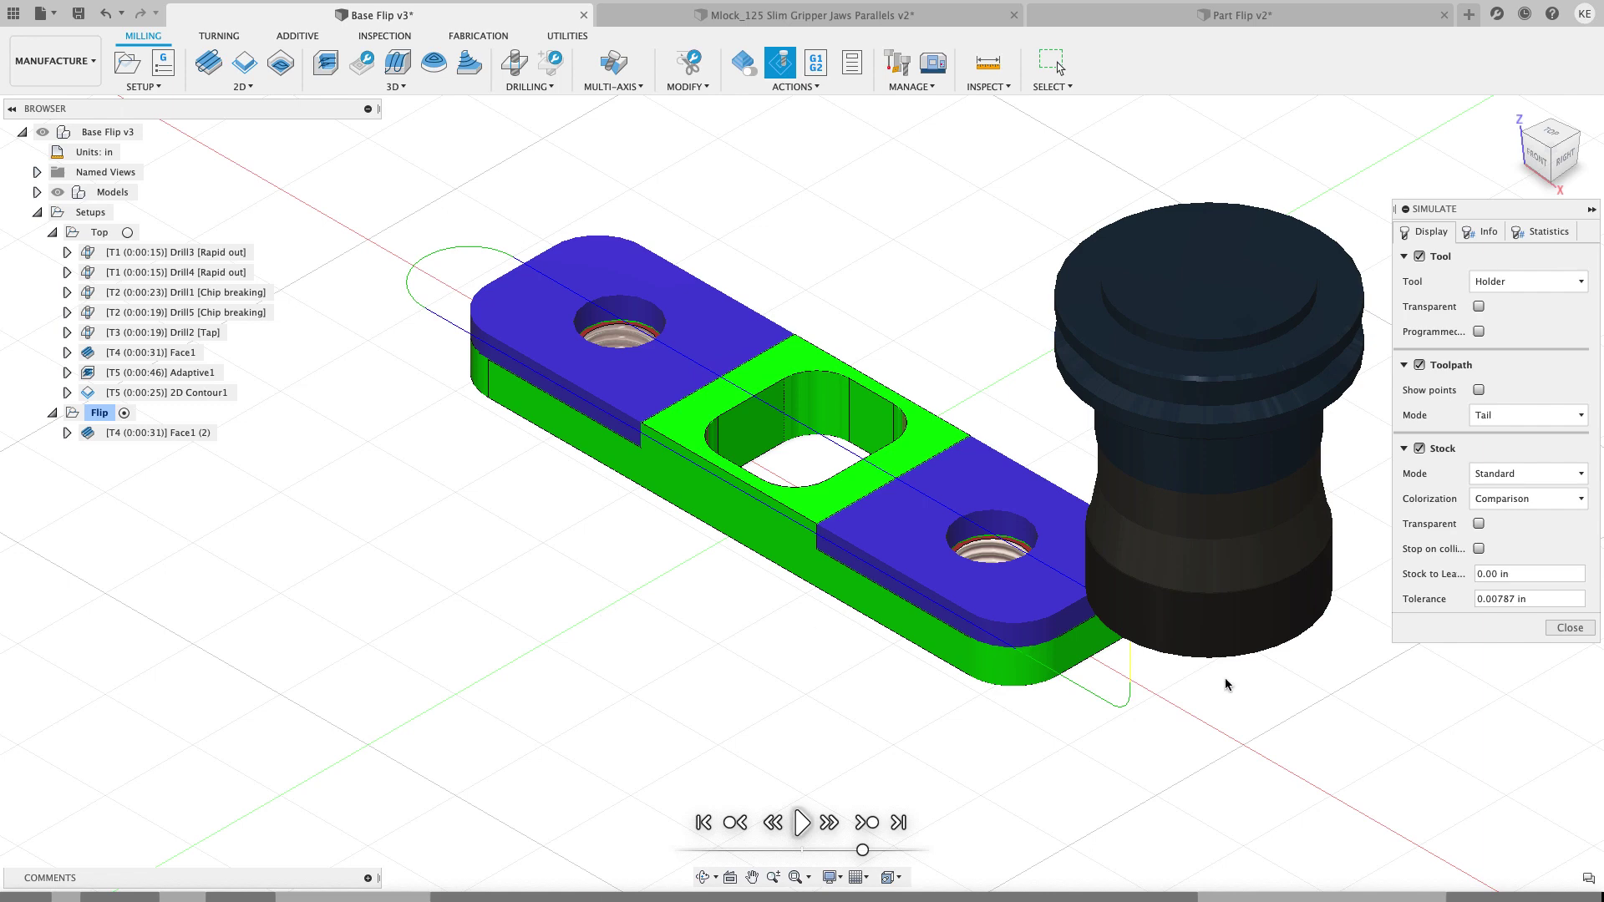
click(1571, 629)
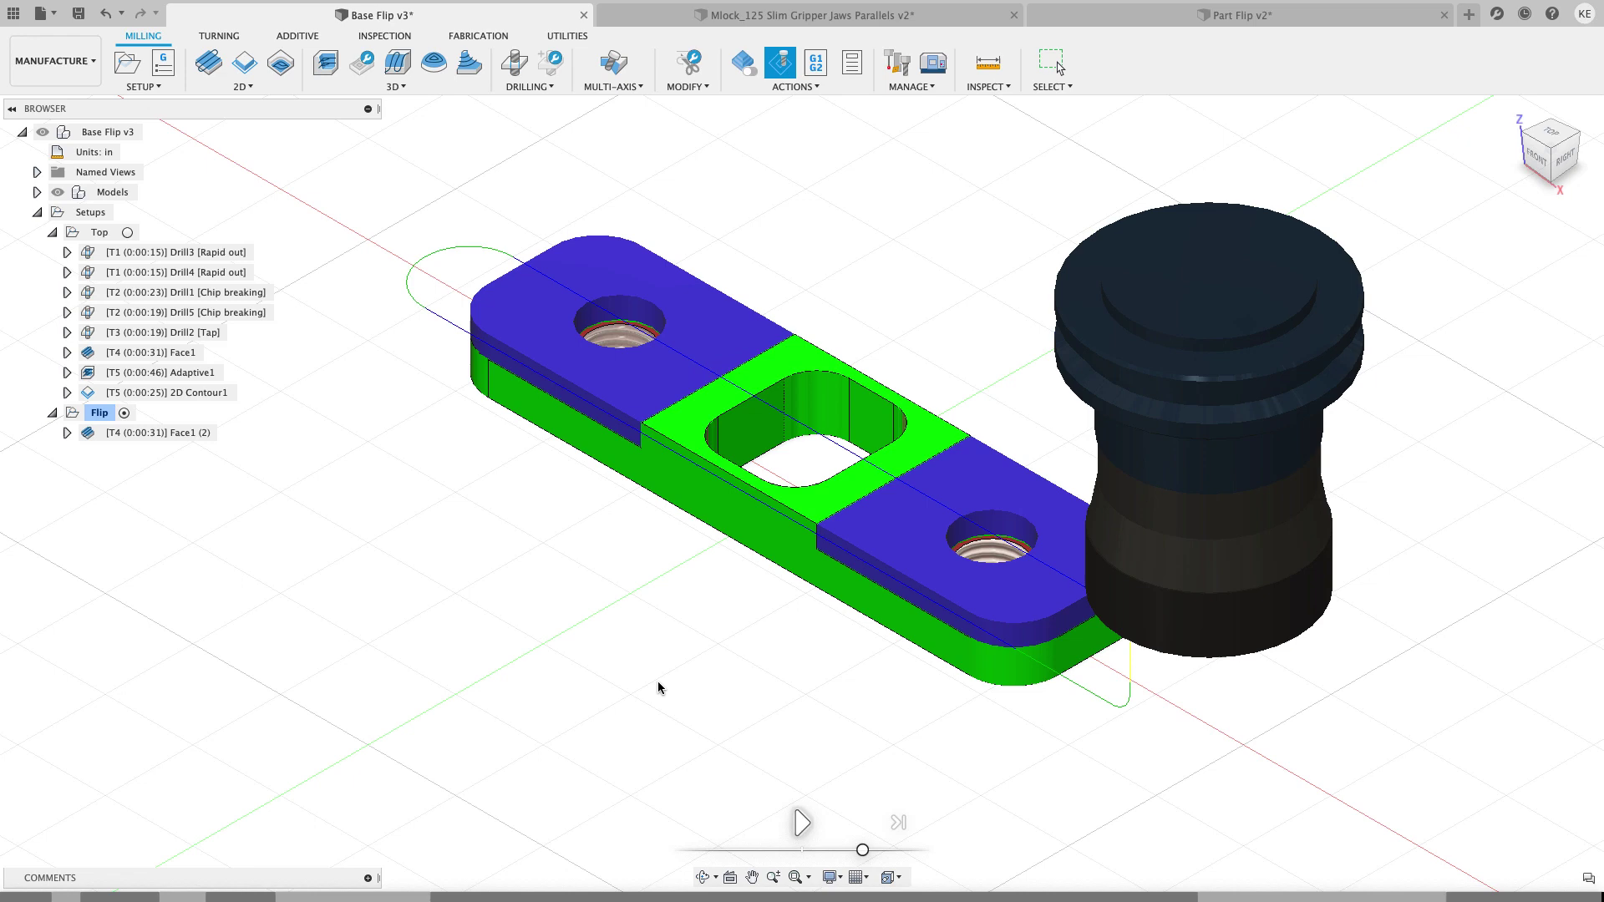
click(464, 631)
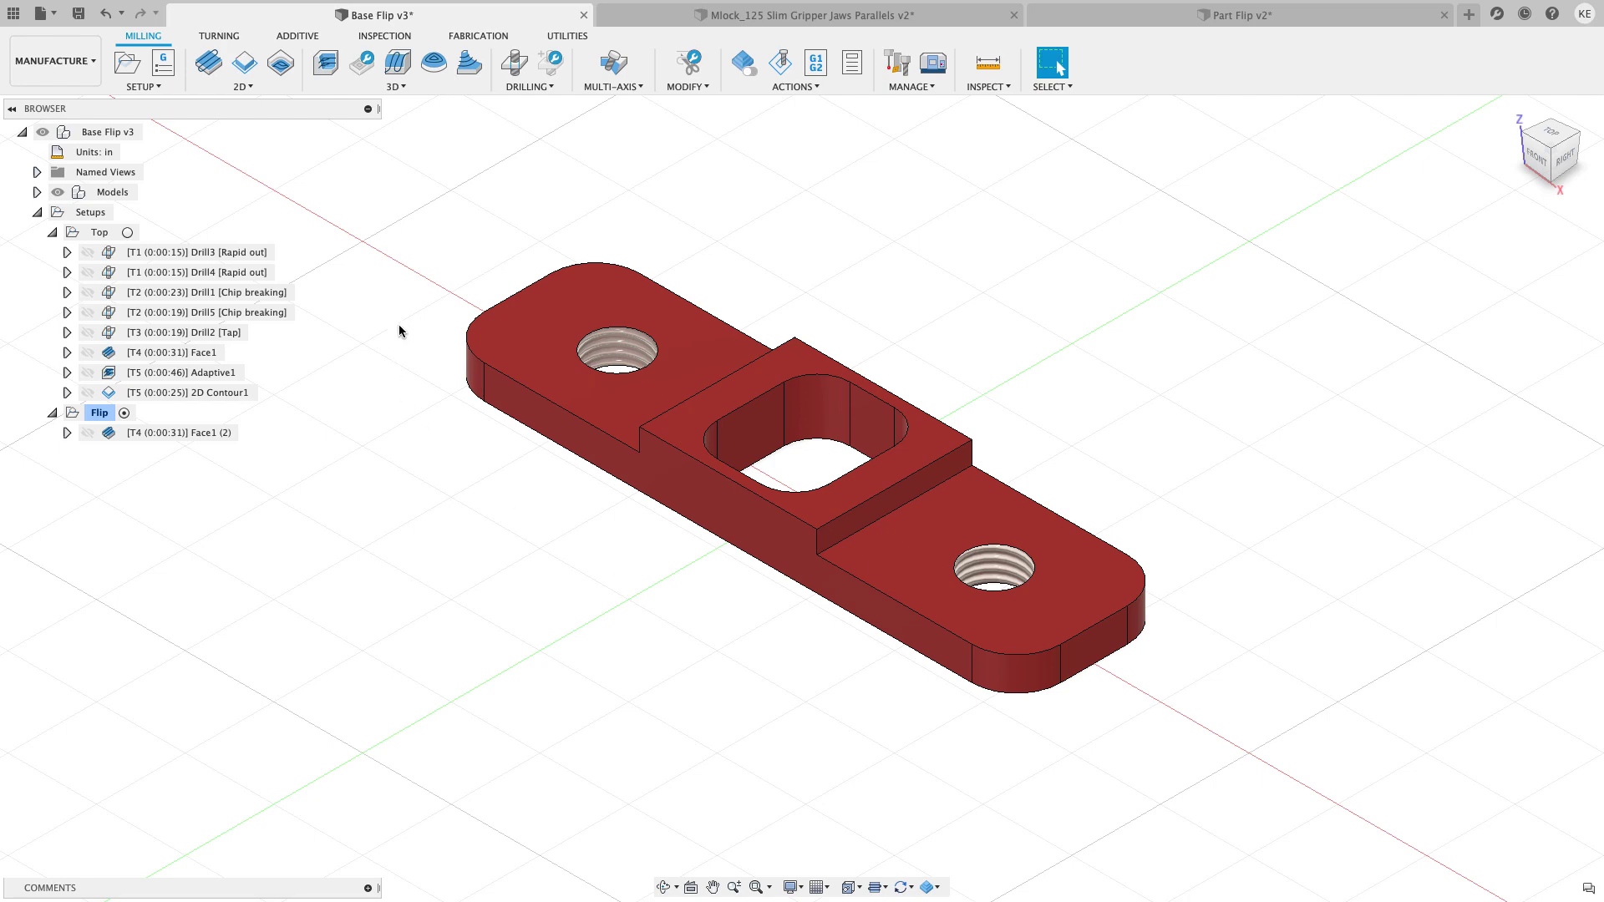
click(167, 87)
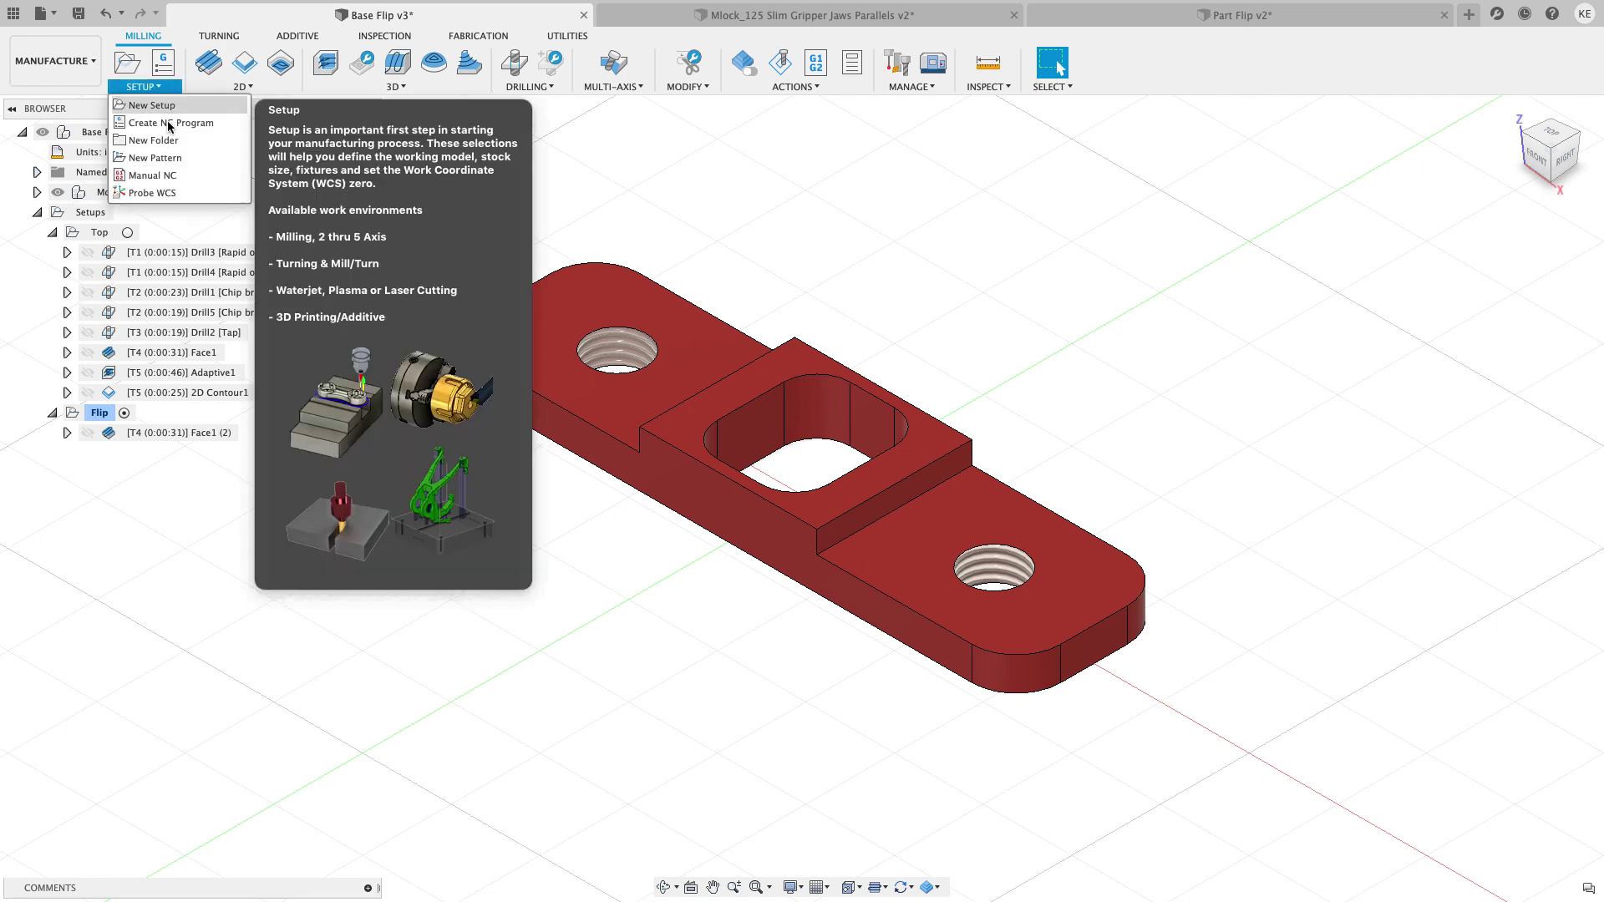
click(170, 193)
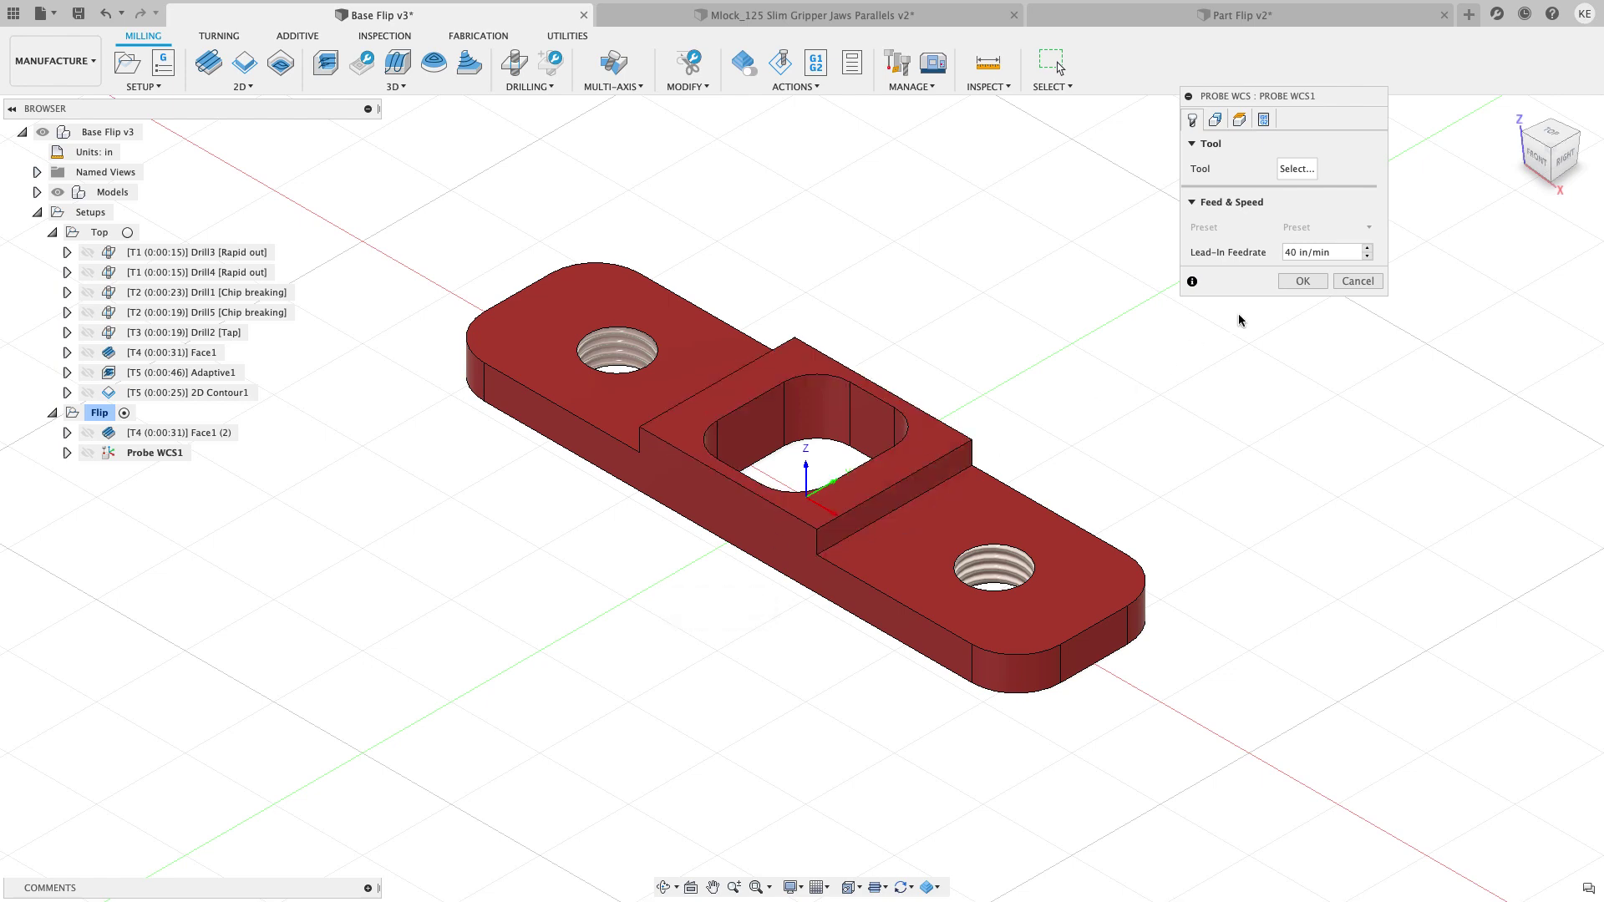
click(1357, 281)
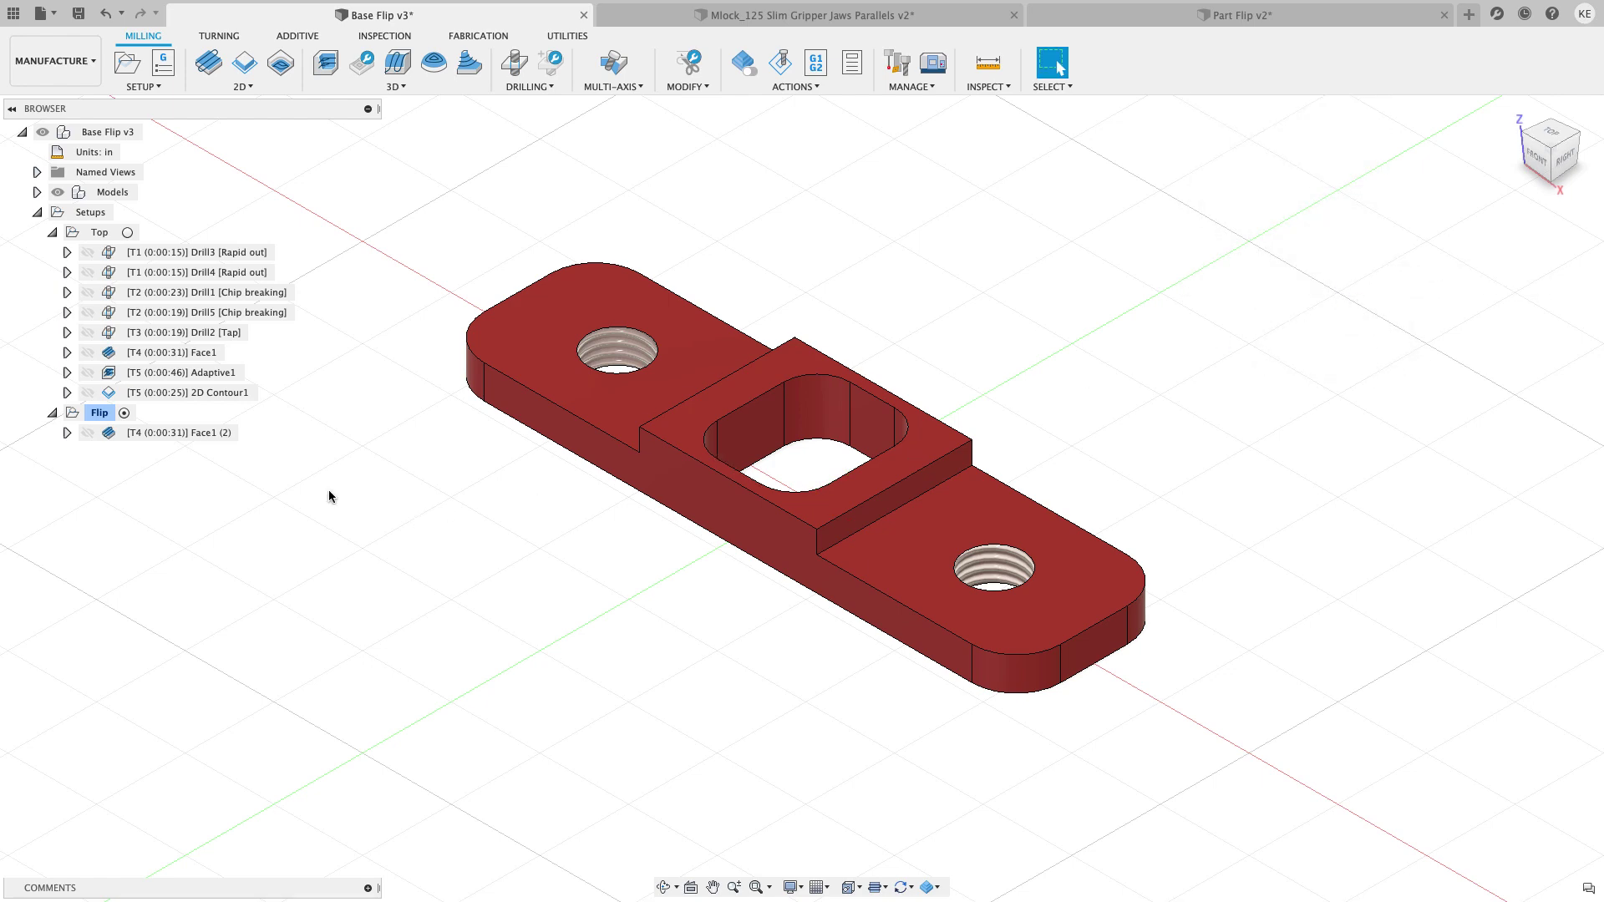
click(99, 414)
Duplicate the Flip setup and rename the original to 'Flip Hat Removal'
right_click(100, 415)
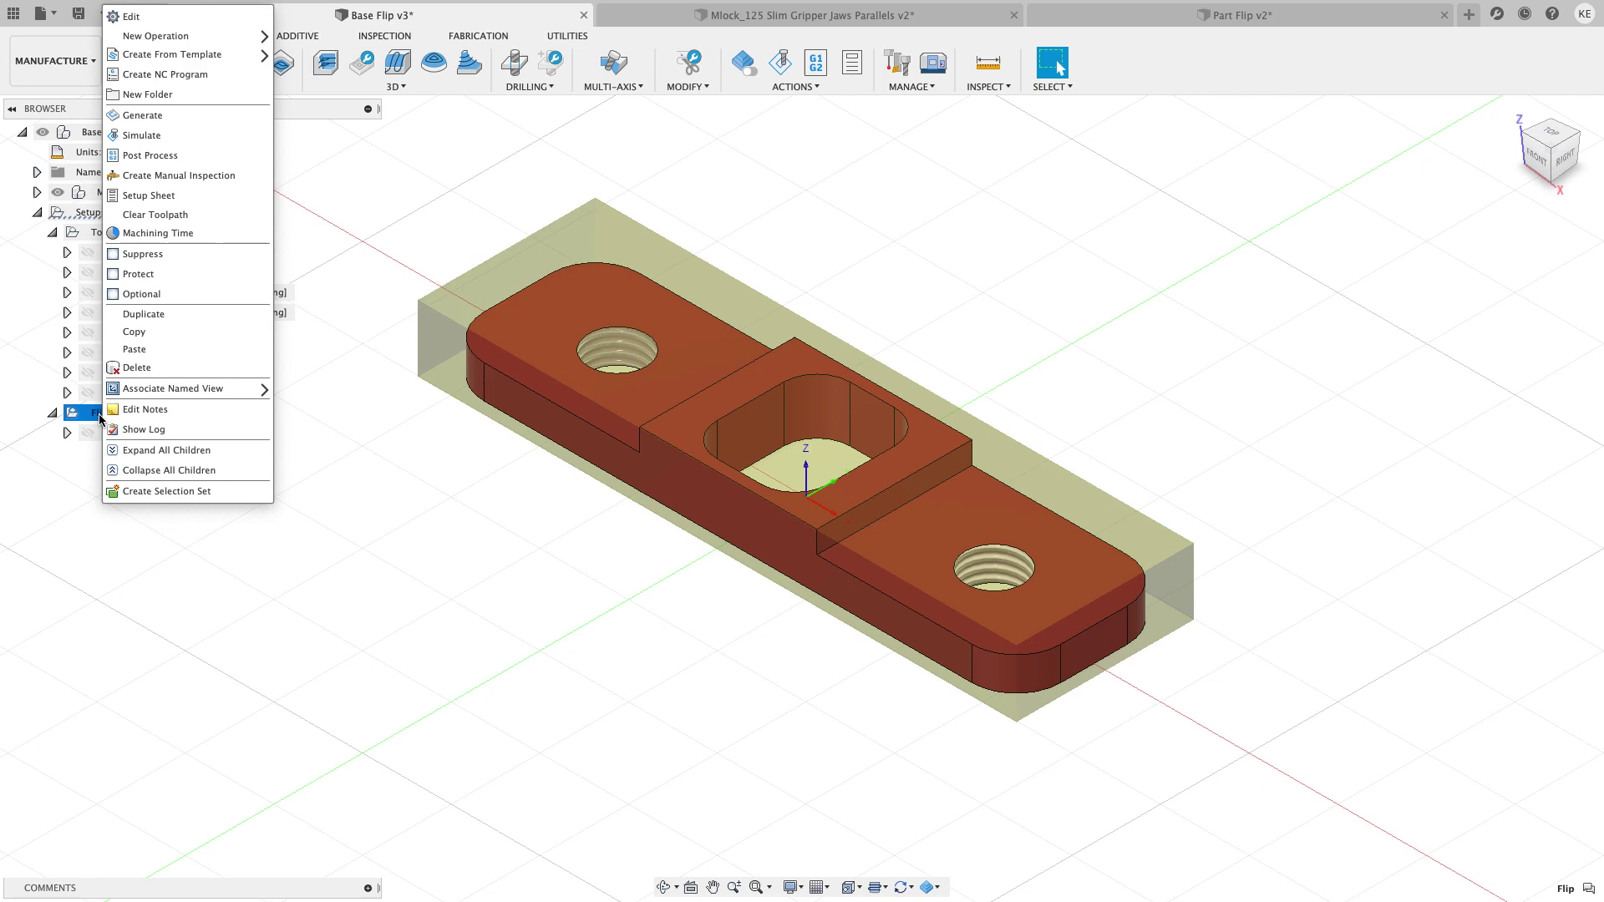
click(142, 314)
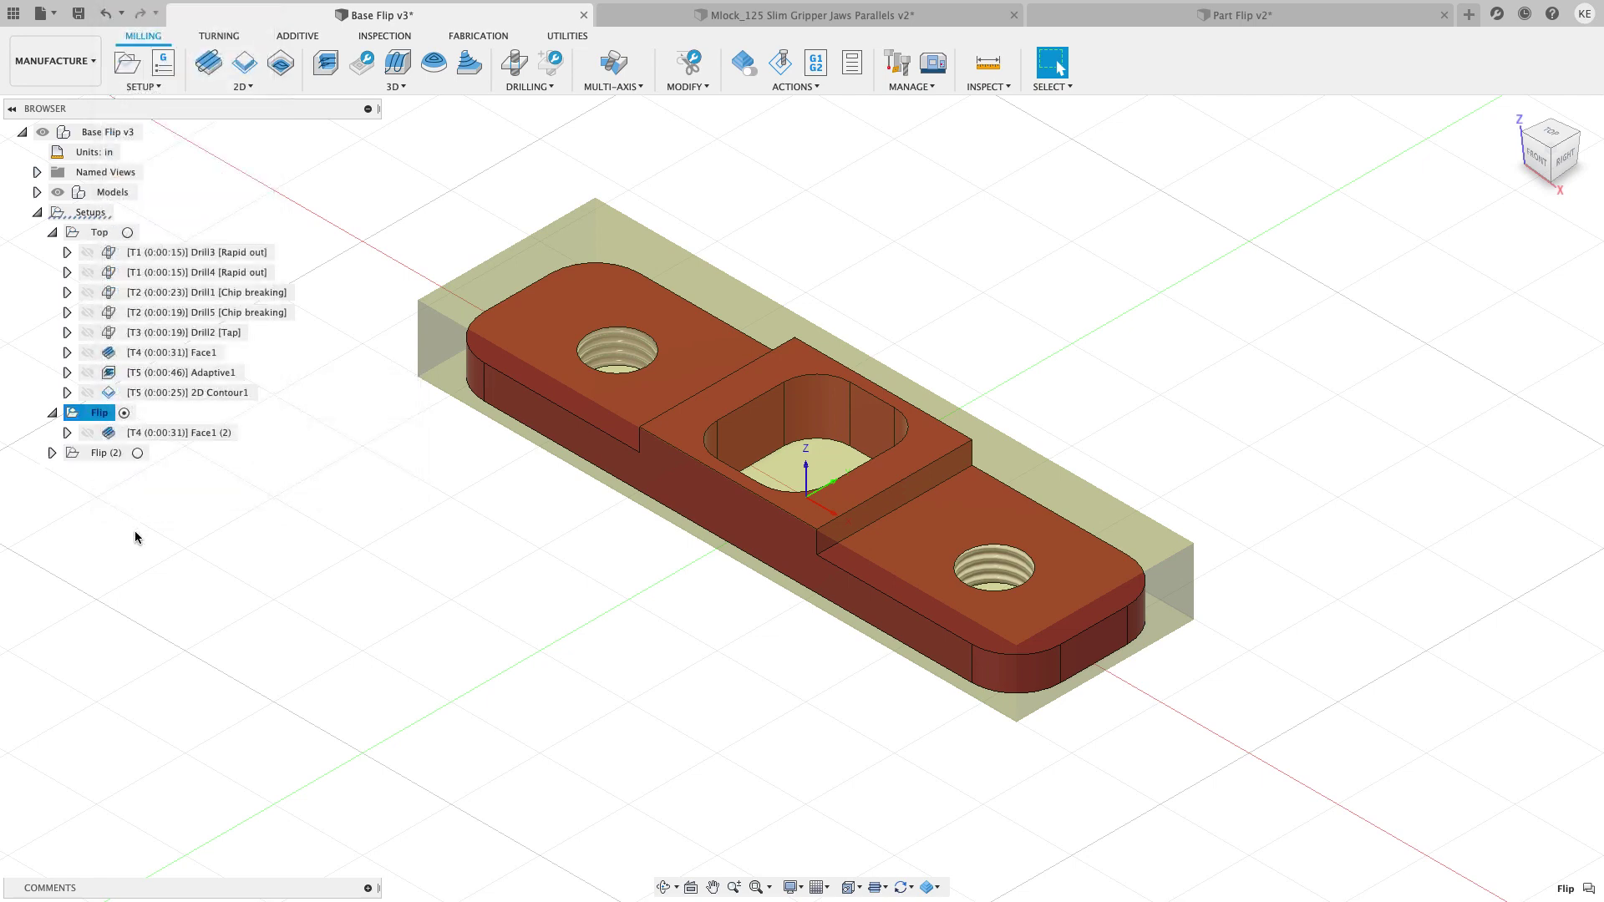
click(106, 418)
text(Hat Removal)
key(Return)
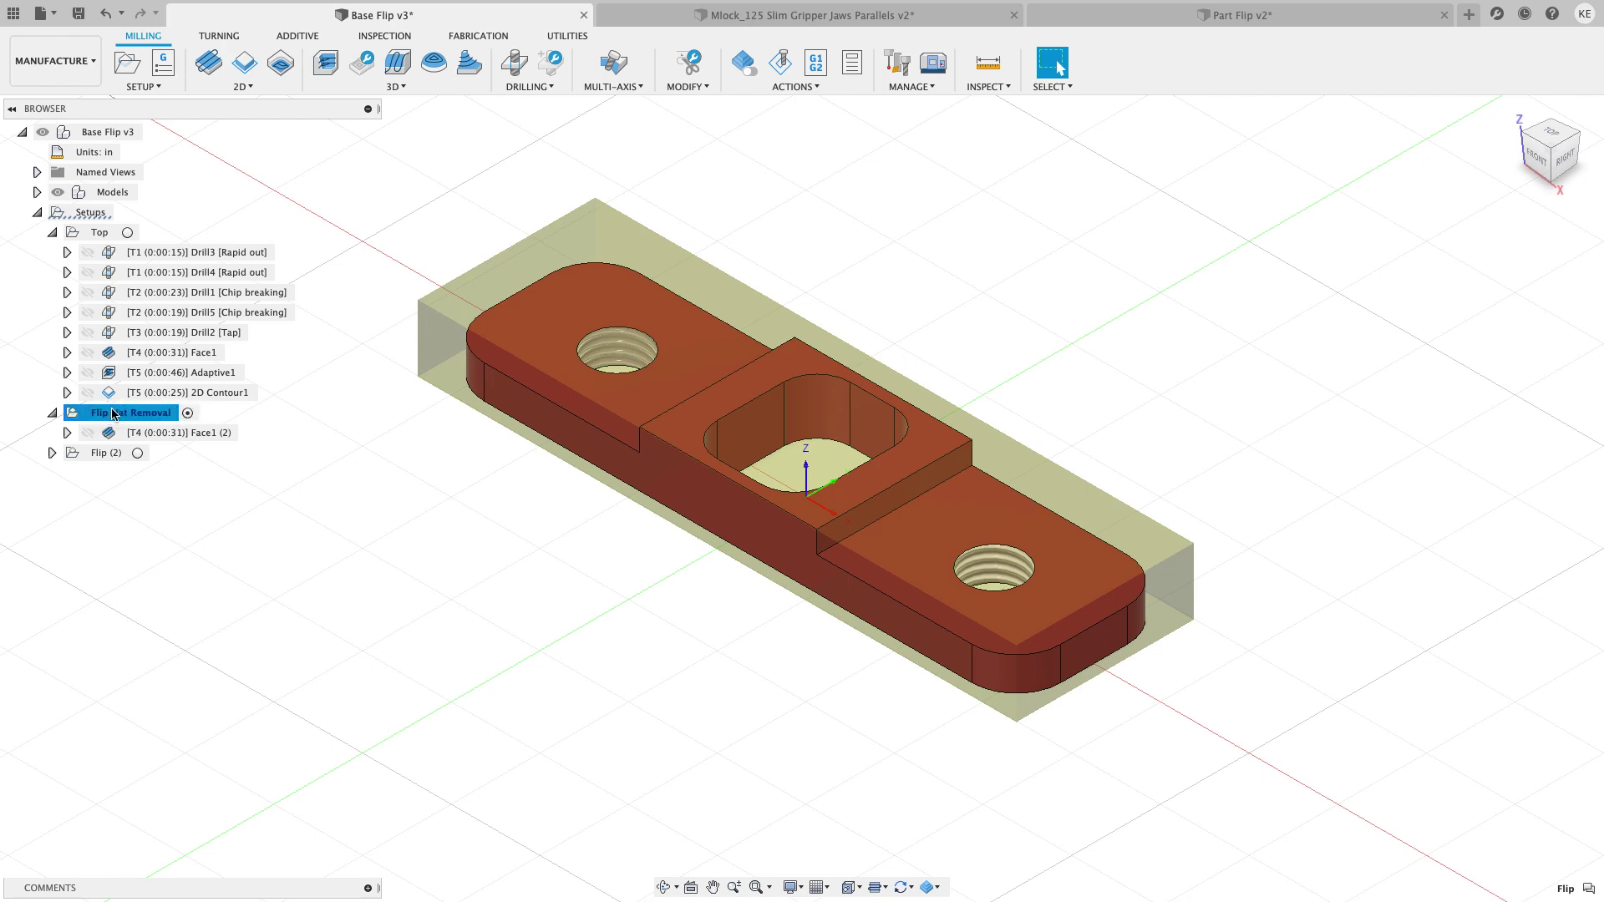
Rename the duplicated Flip (2) setup to 'Flip'
click(106, 453)
click(121, 457)
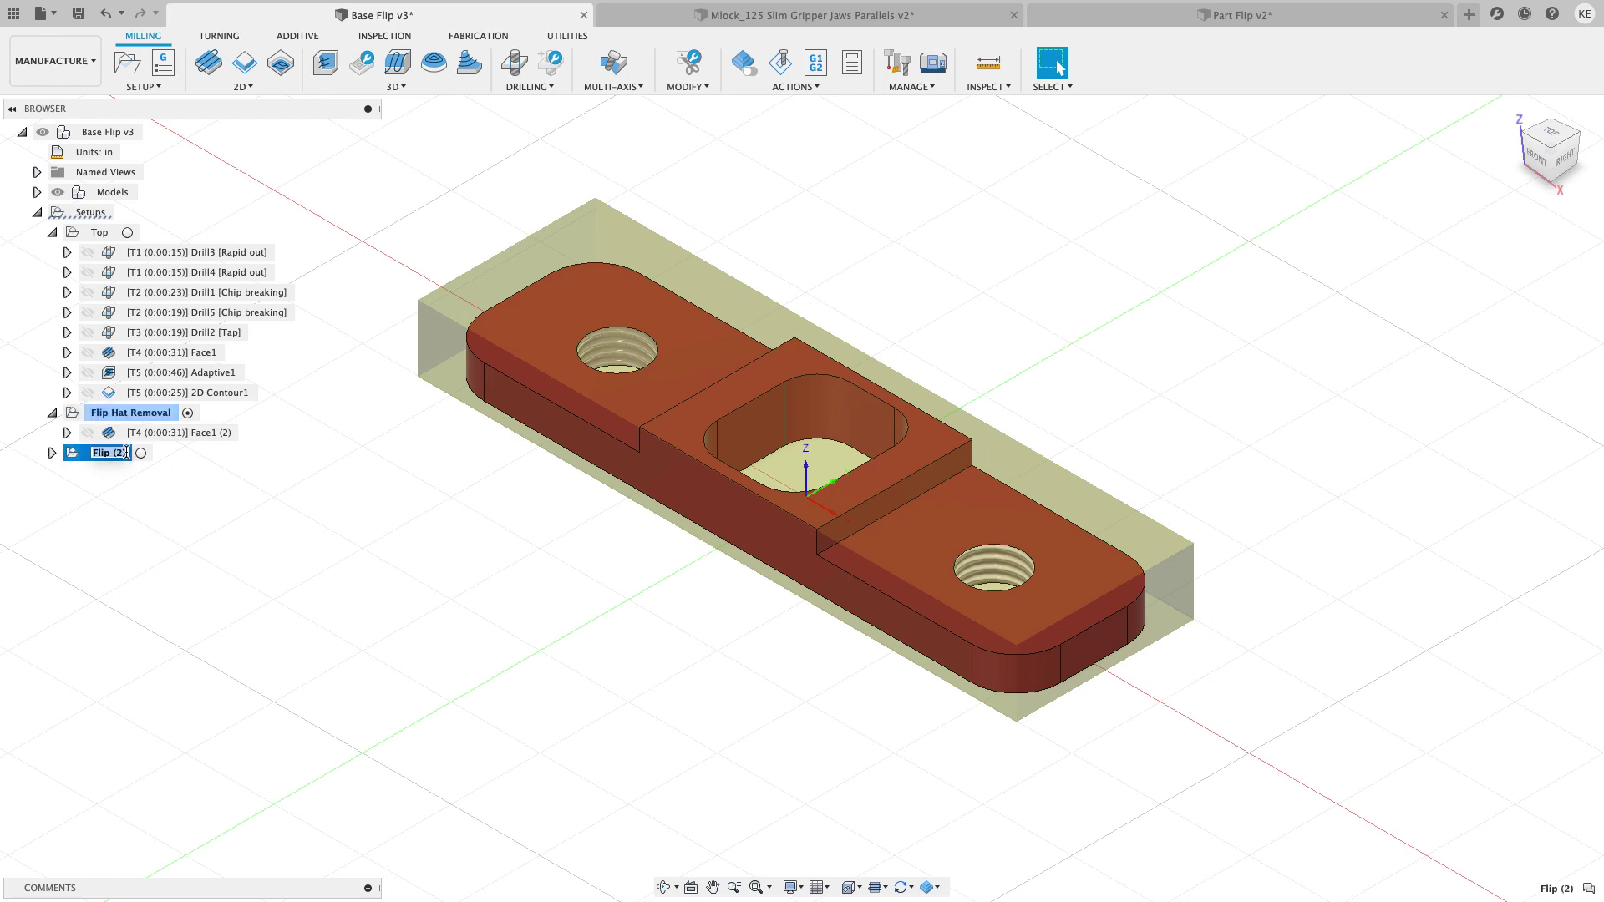
click(127, 453)
click(114, 511)
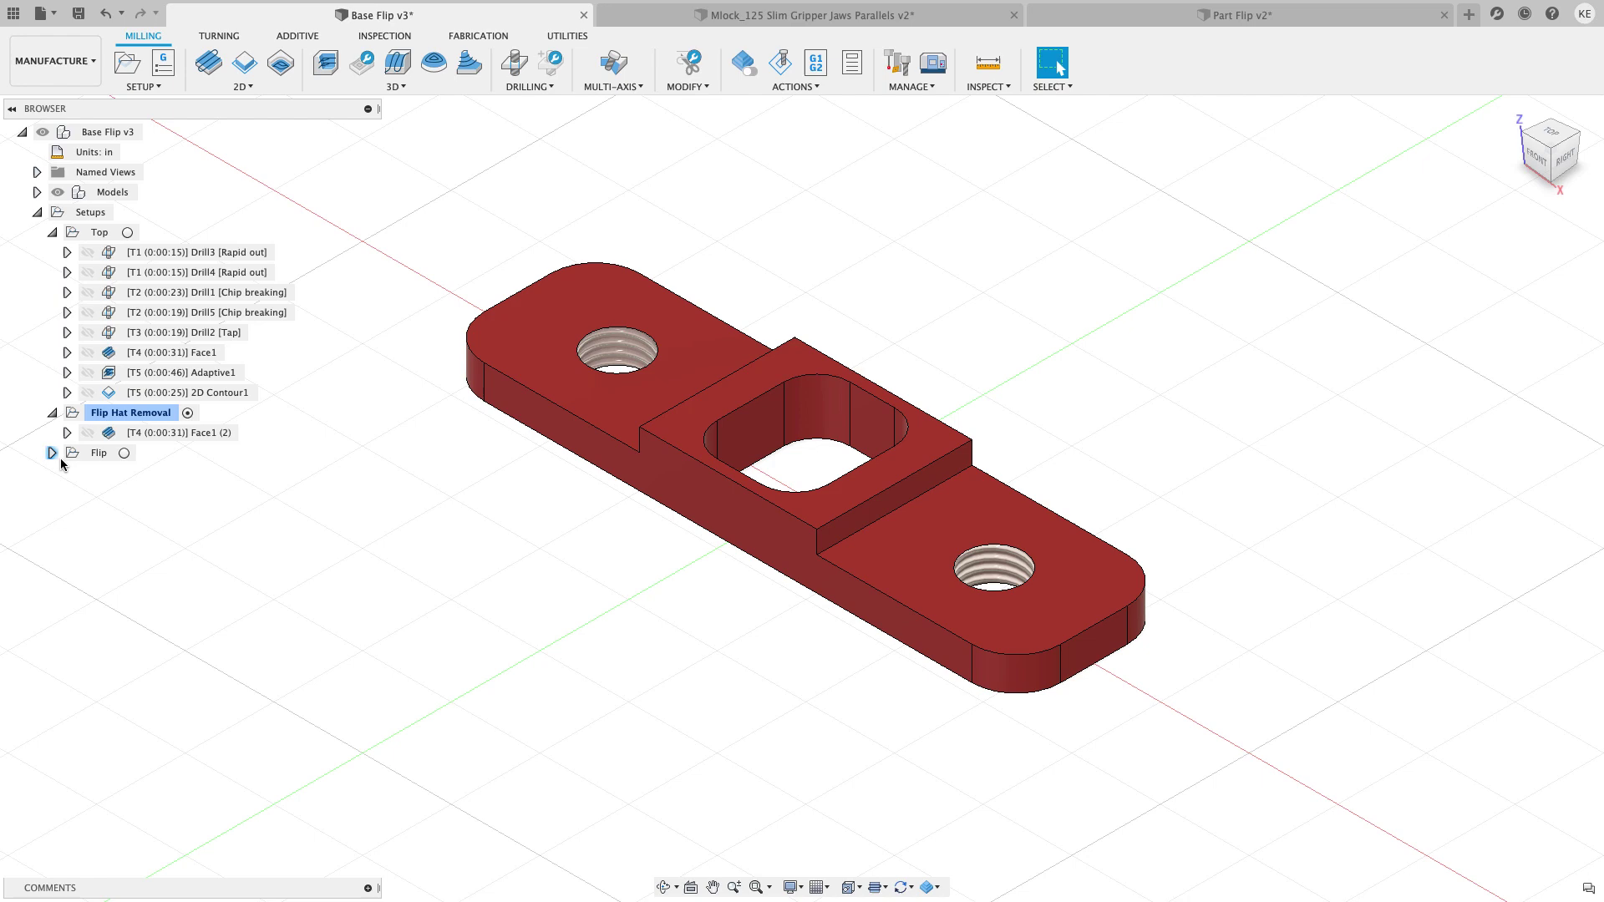
Delete the Face1 (3) operation from the new Flip setup
click(52, 452)
click(134, 474)
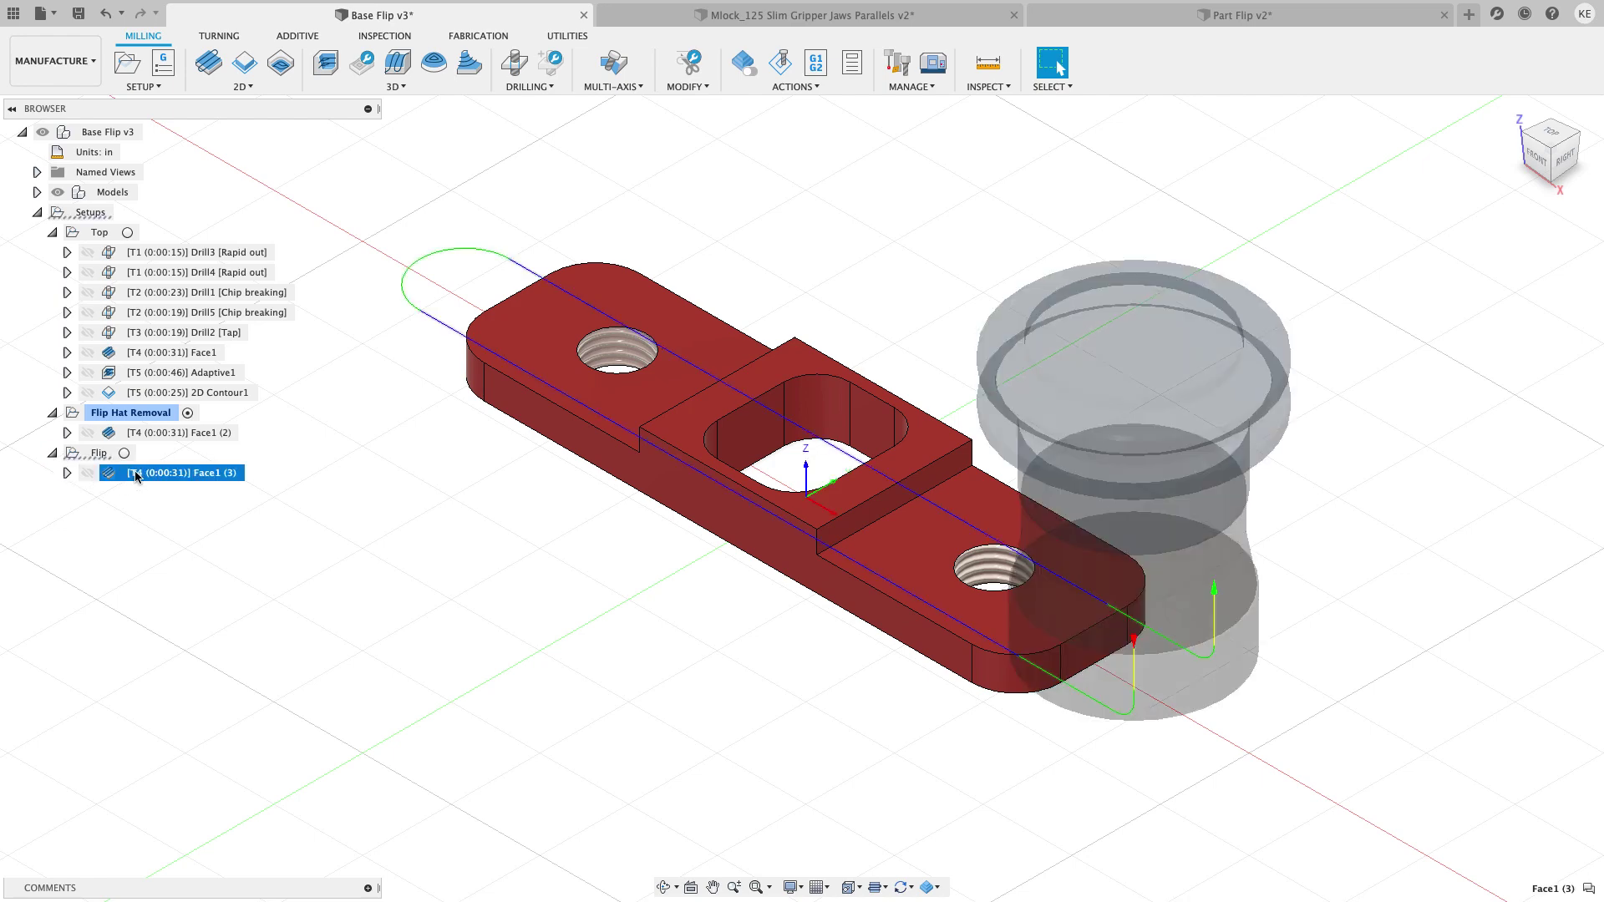
right_click(136, 476)
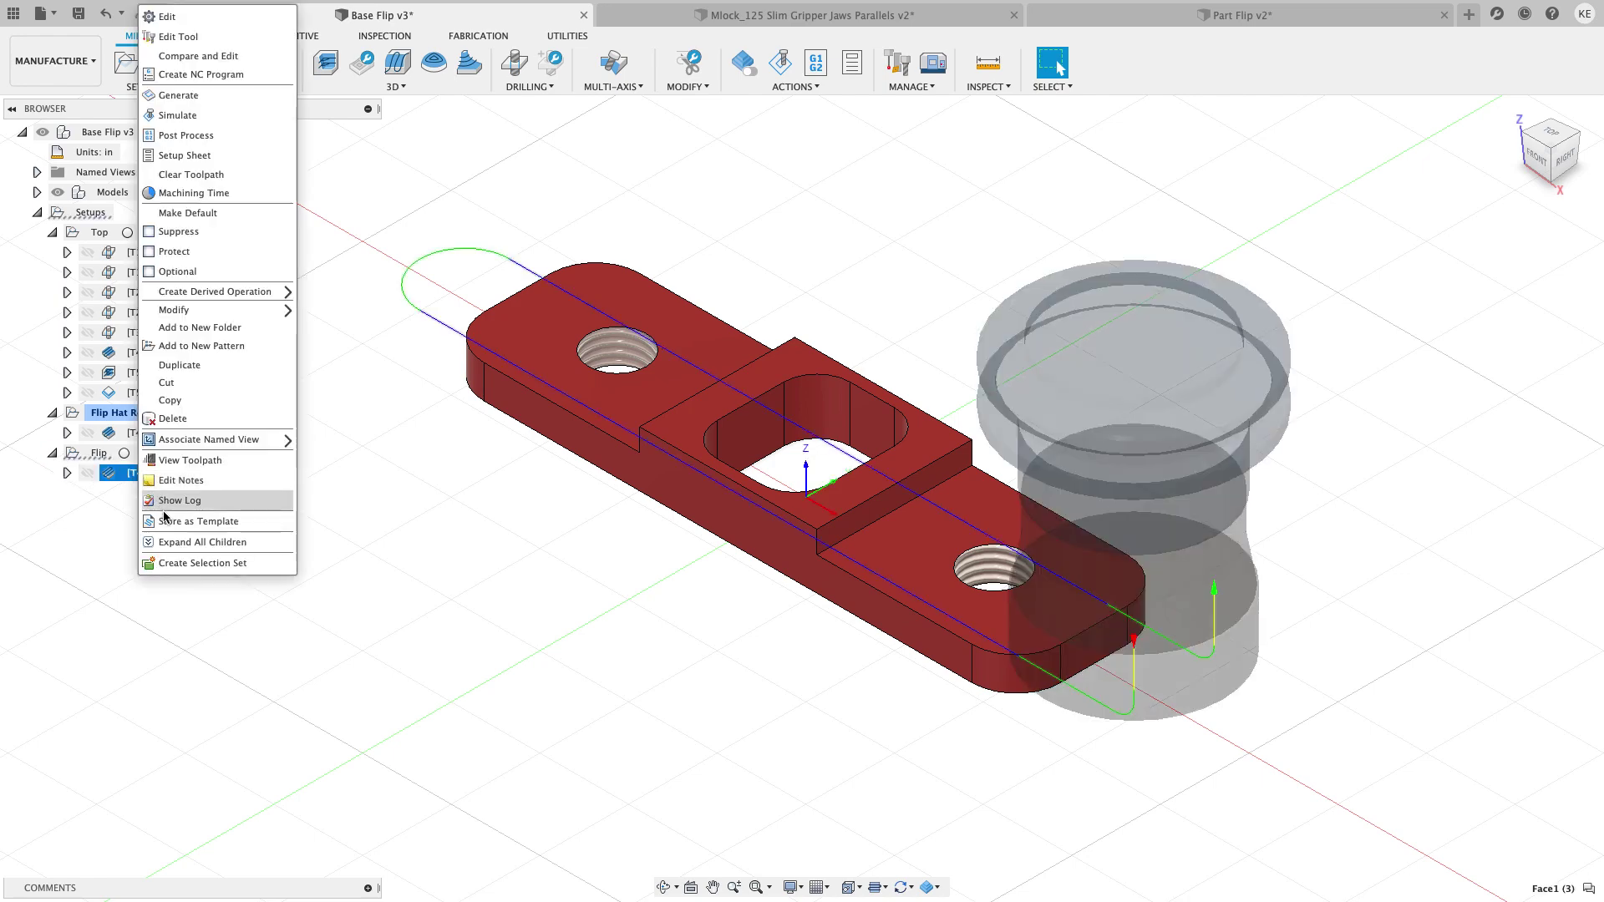
click(172, 418)
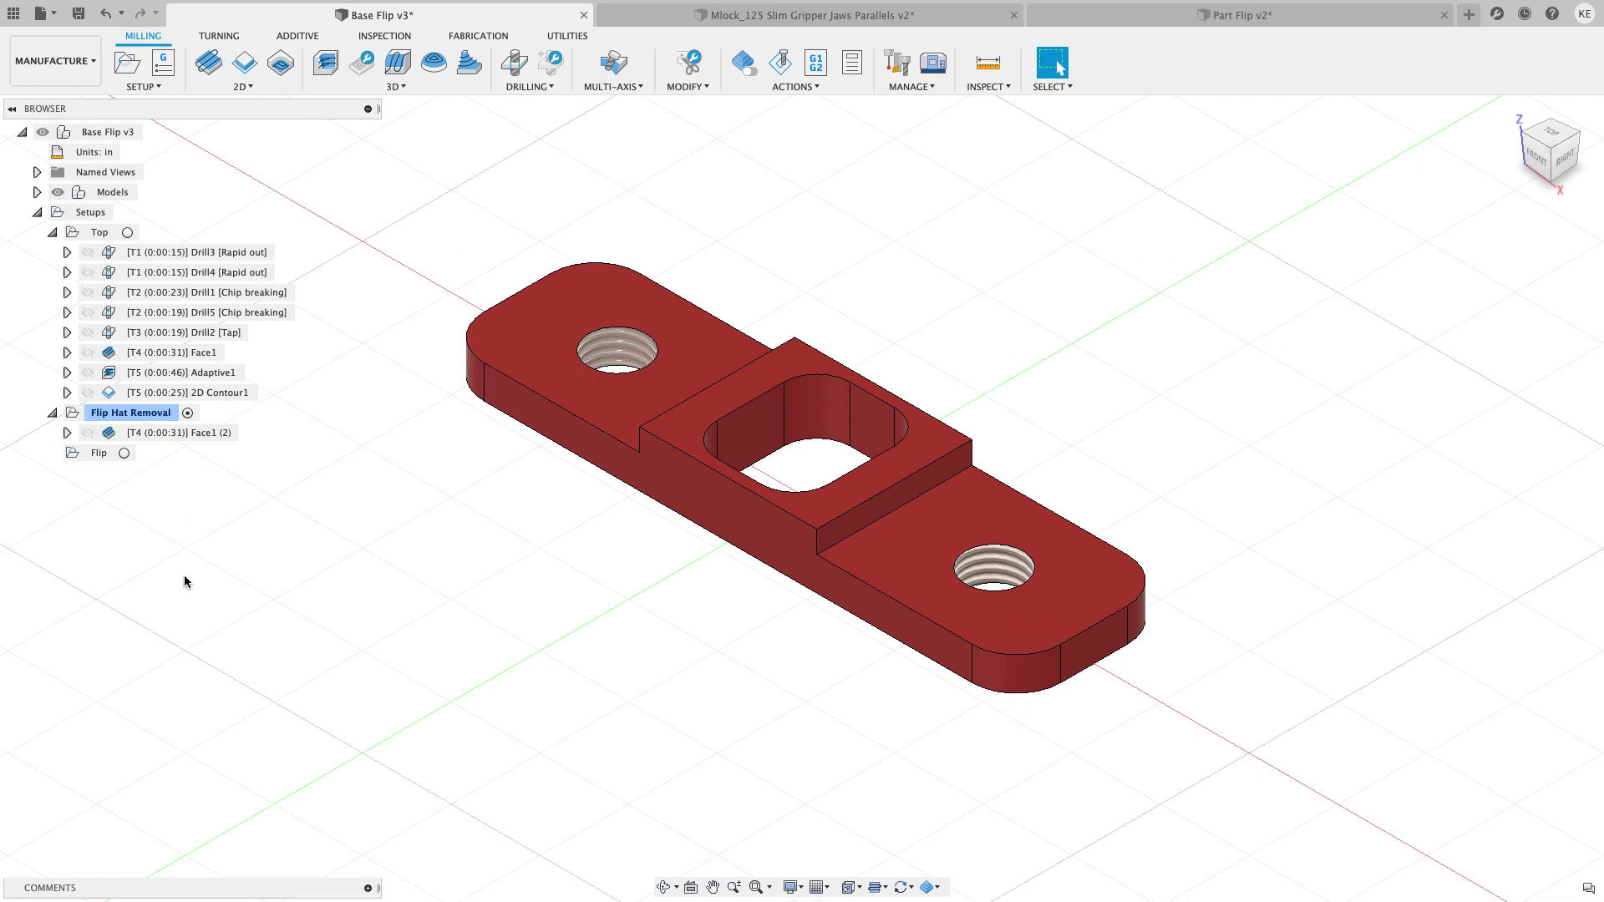
mouse_move(179, 380)
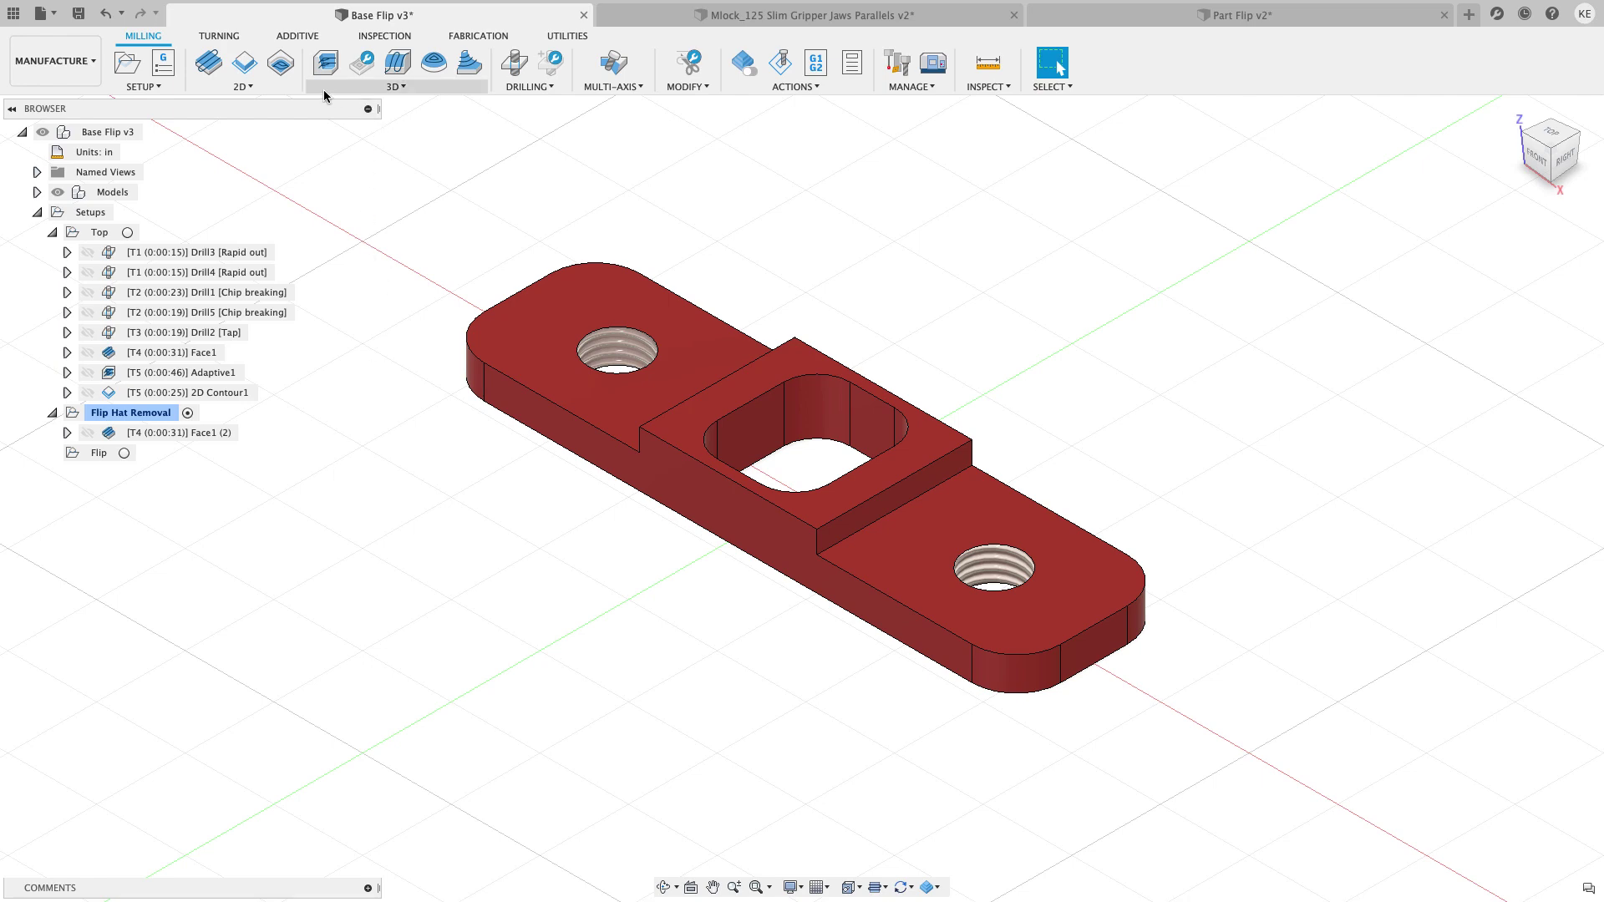
Start a 2D Adaptive Clearing with tool #5, the 3/8" flat endmill from Base Flip v3
click(243, 86)
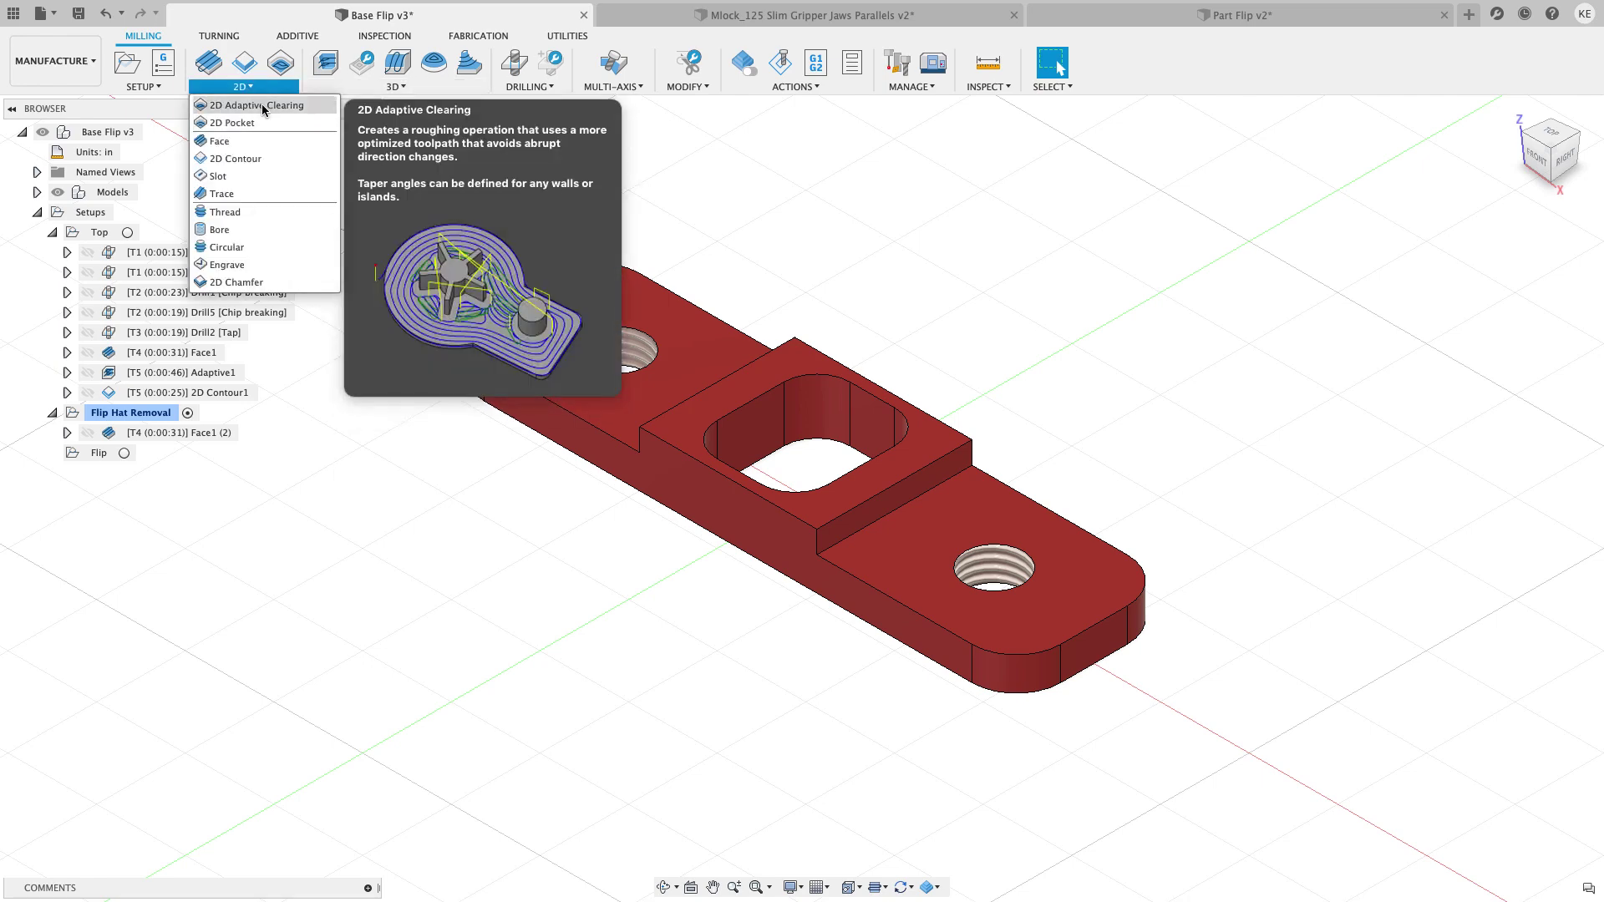
click(262, 104)
click(1302, 168)
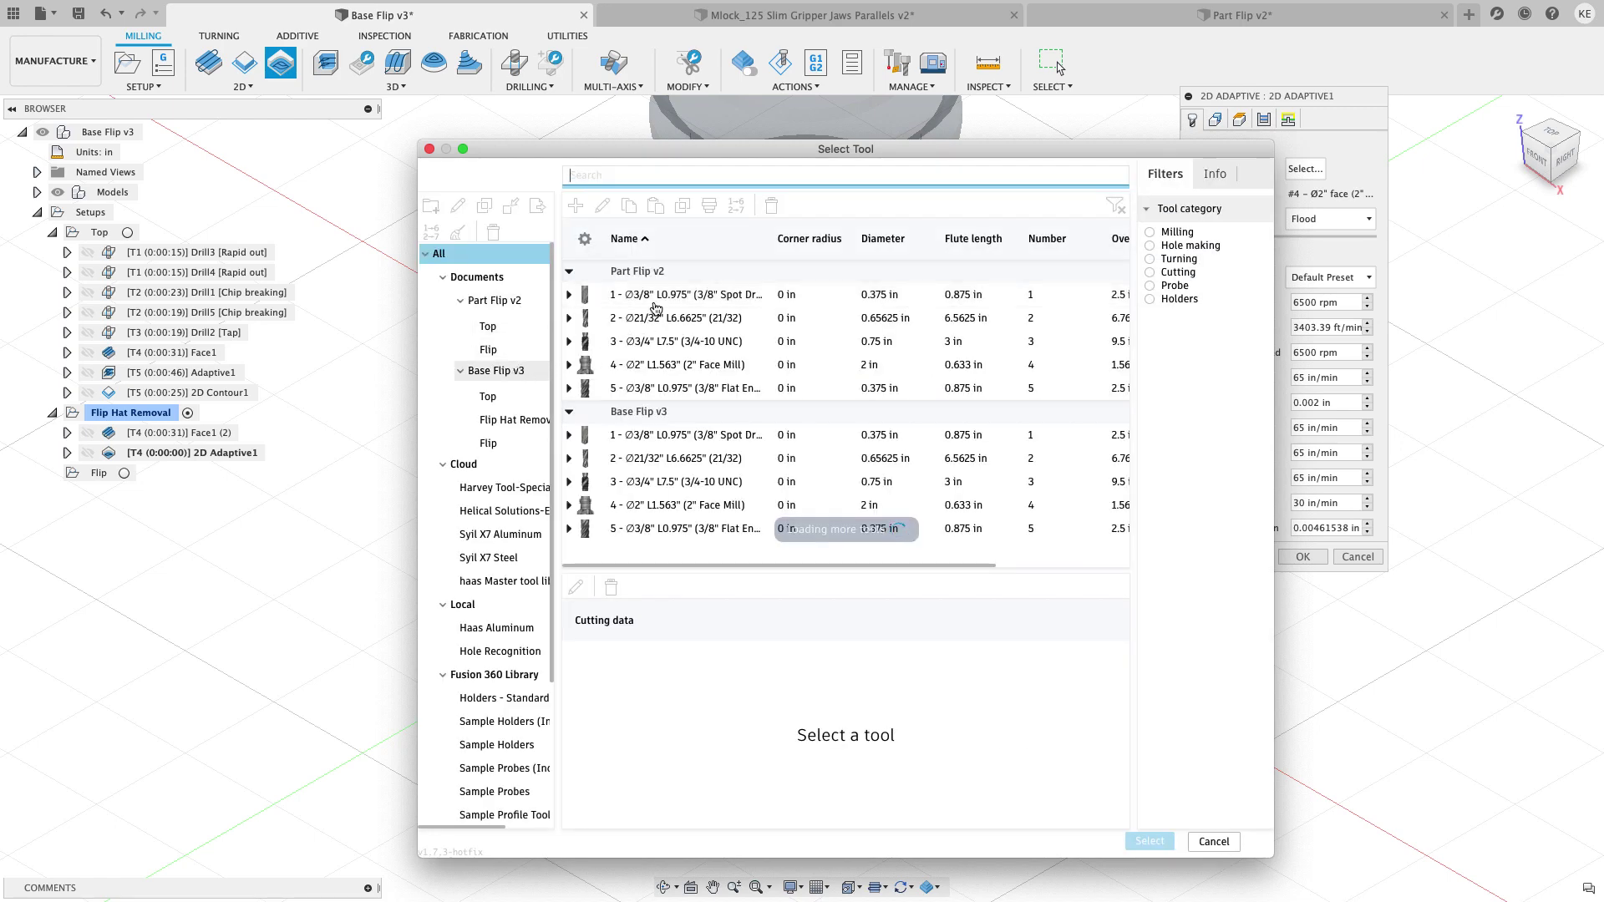
click(659, 387)
click(660, 388)
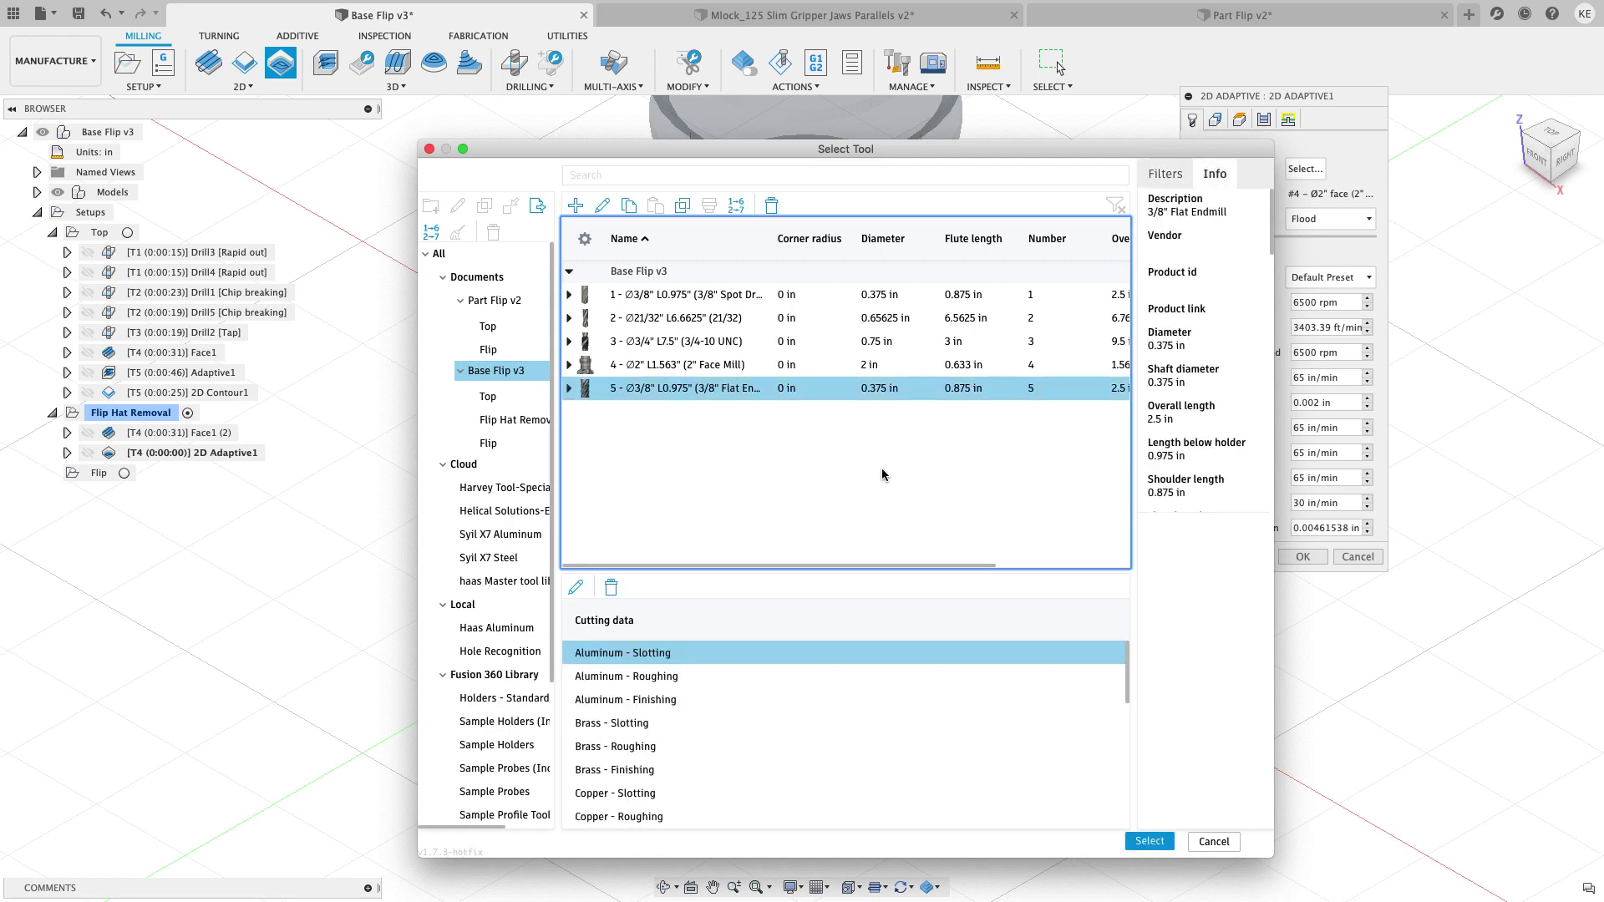
click(1149, 841)
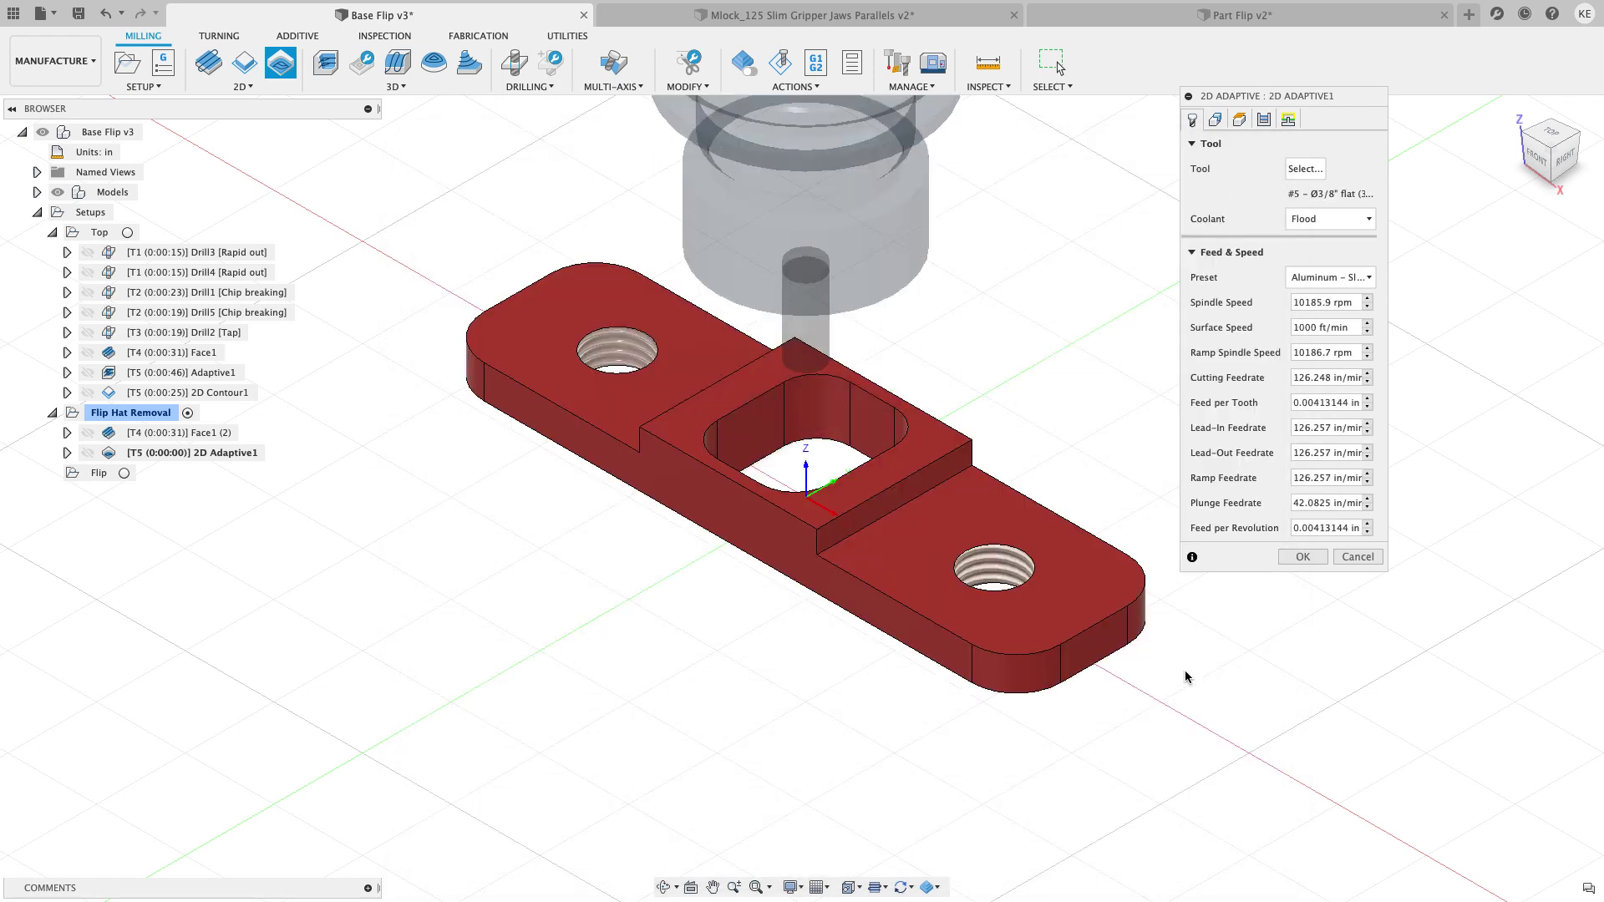
Pick both end plate faces as pockets and the part outline as stock contour
click(1215, 120)
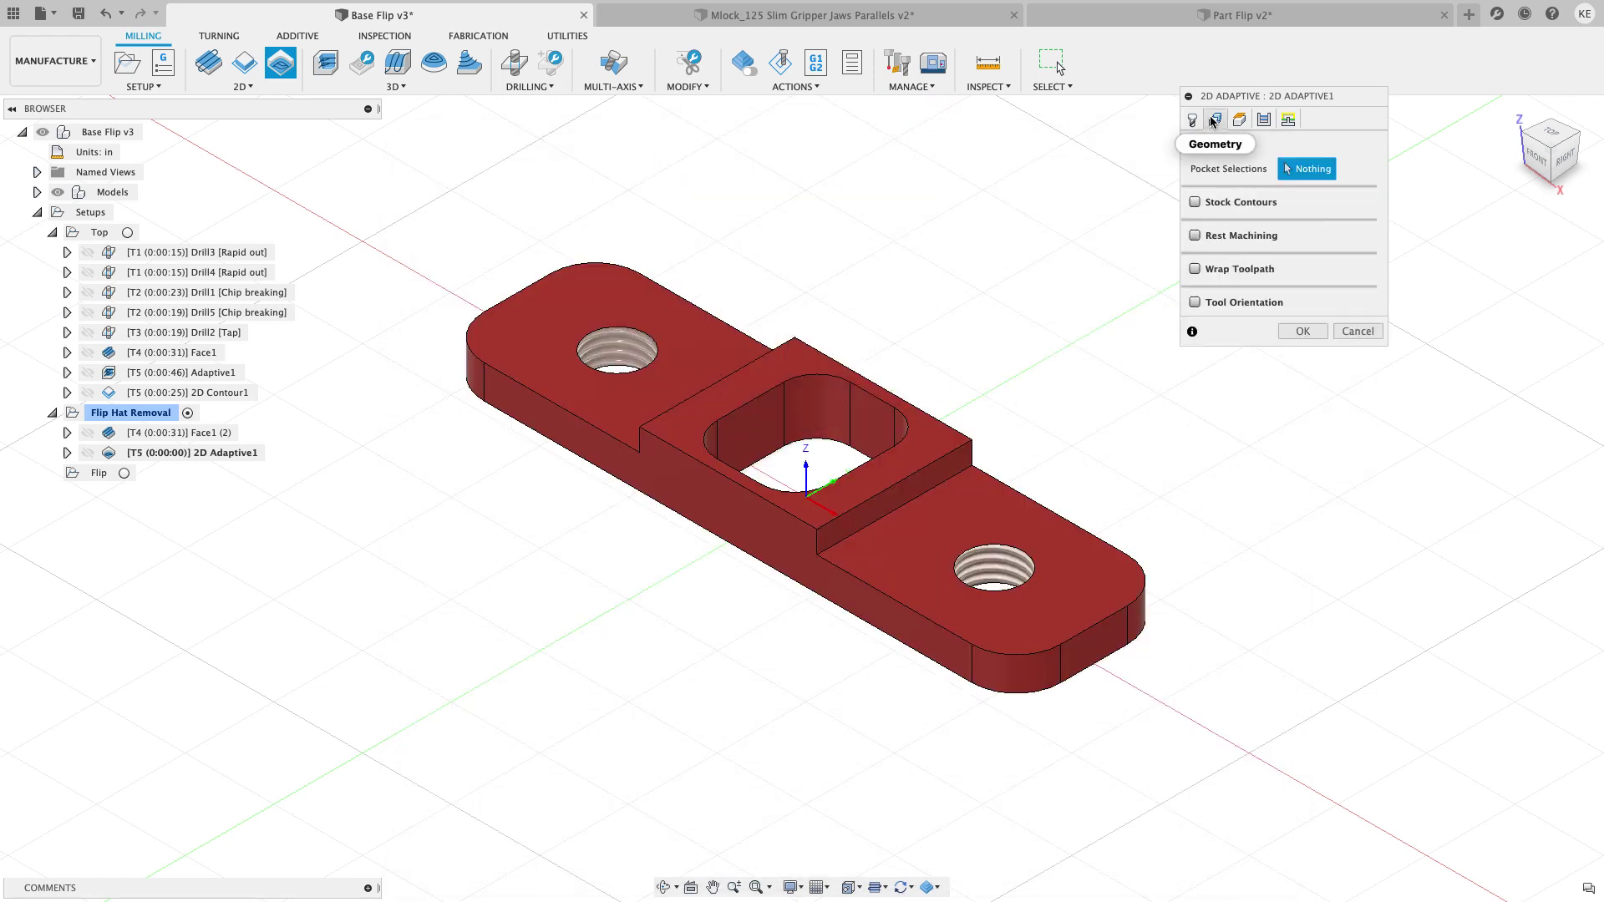
click(959, 483)
shift+middle_drag(651, 580, 691, 576)
click(750, 497)
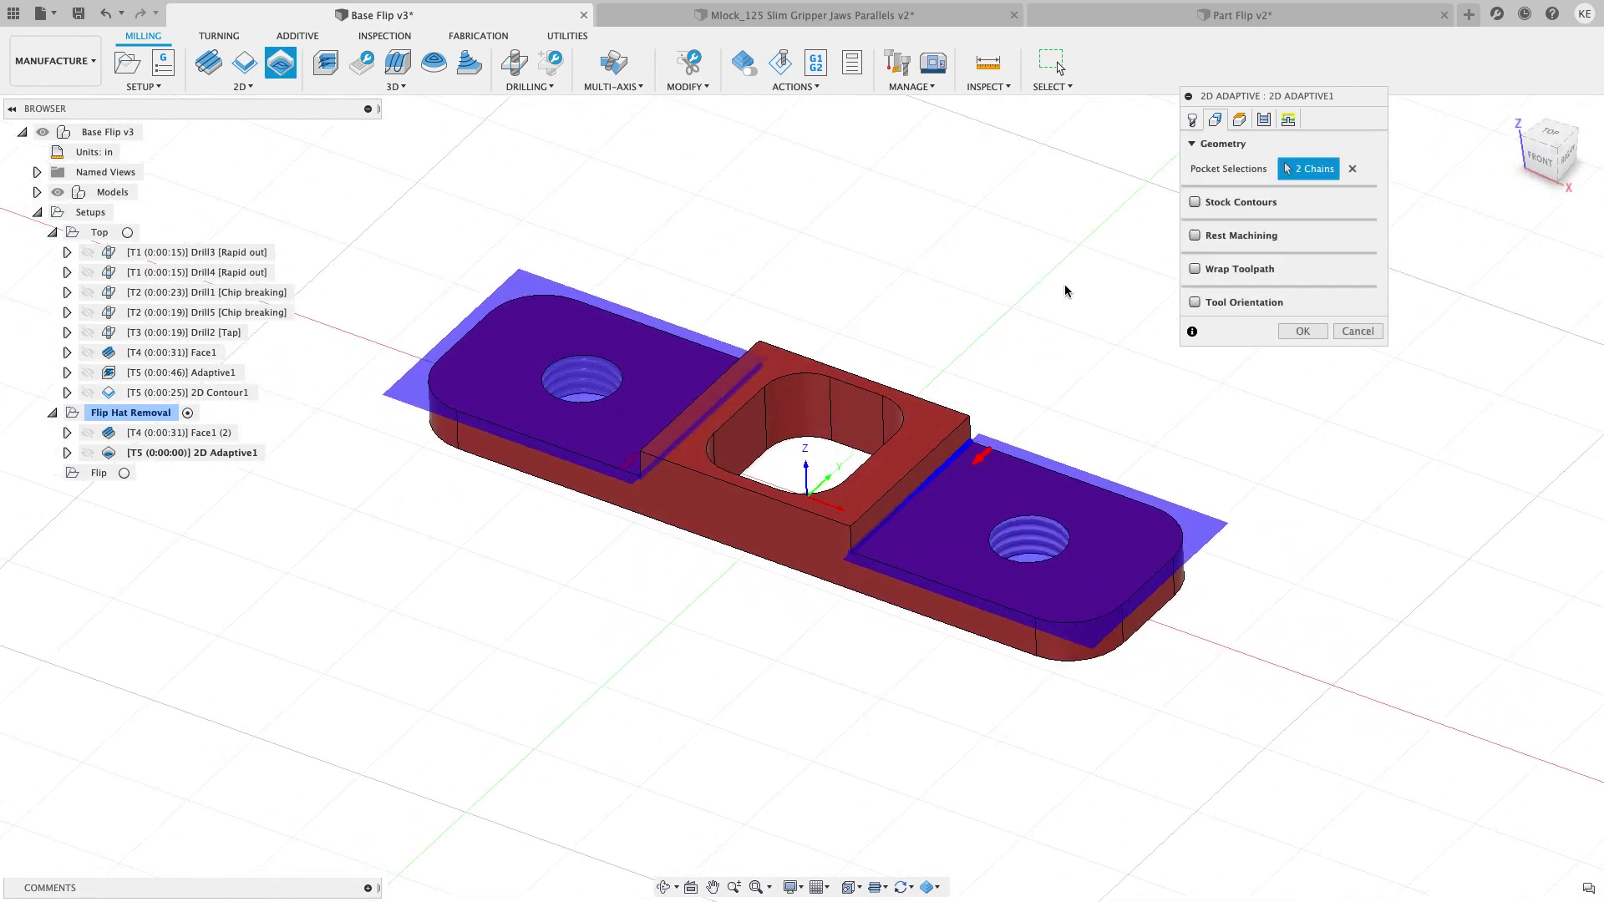
click(1195, 201)
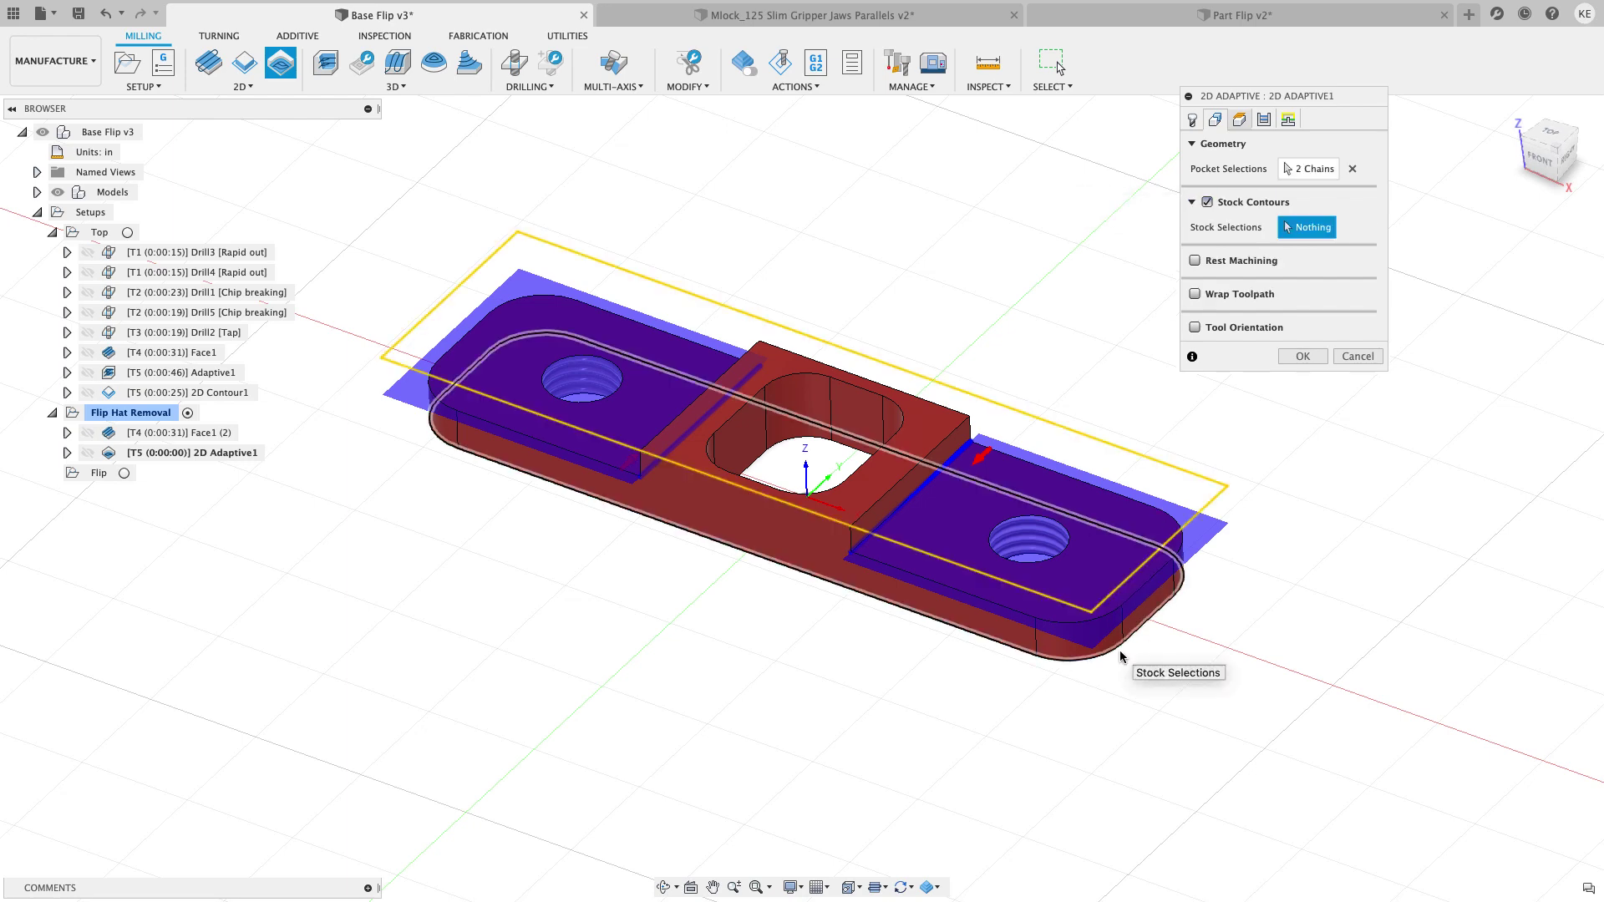
click(1120, 657)
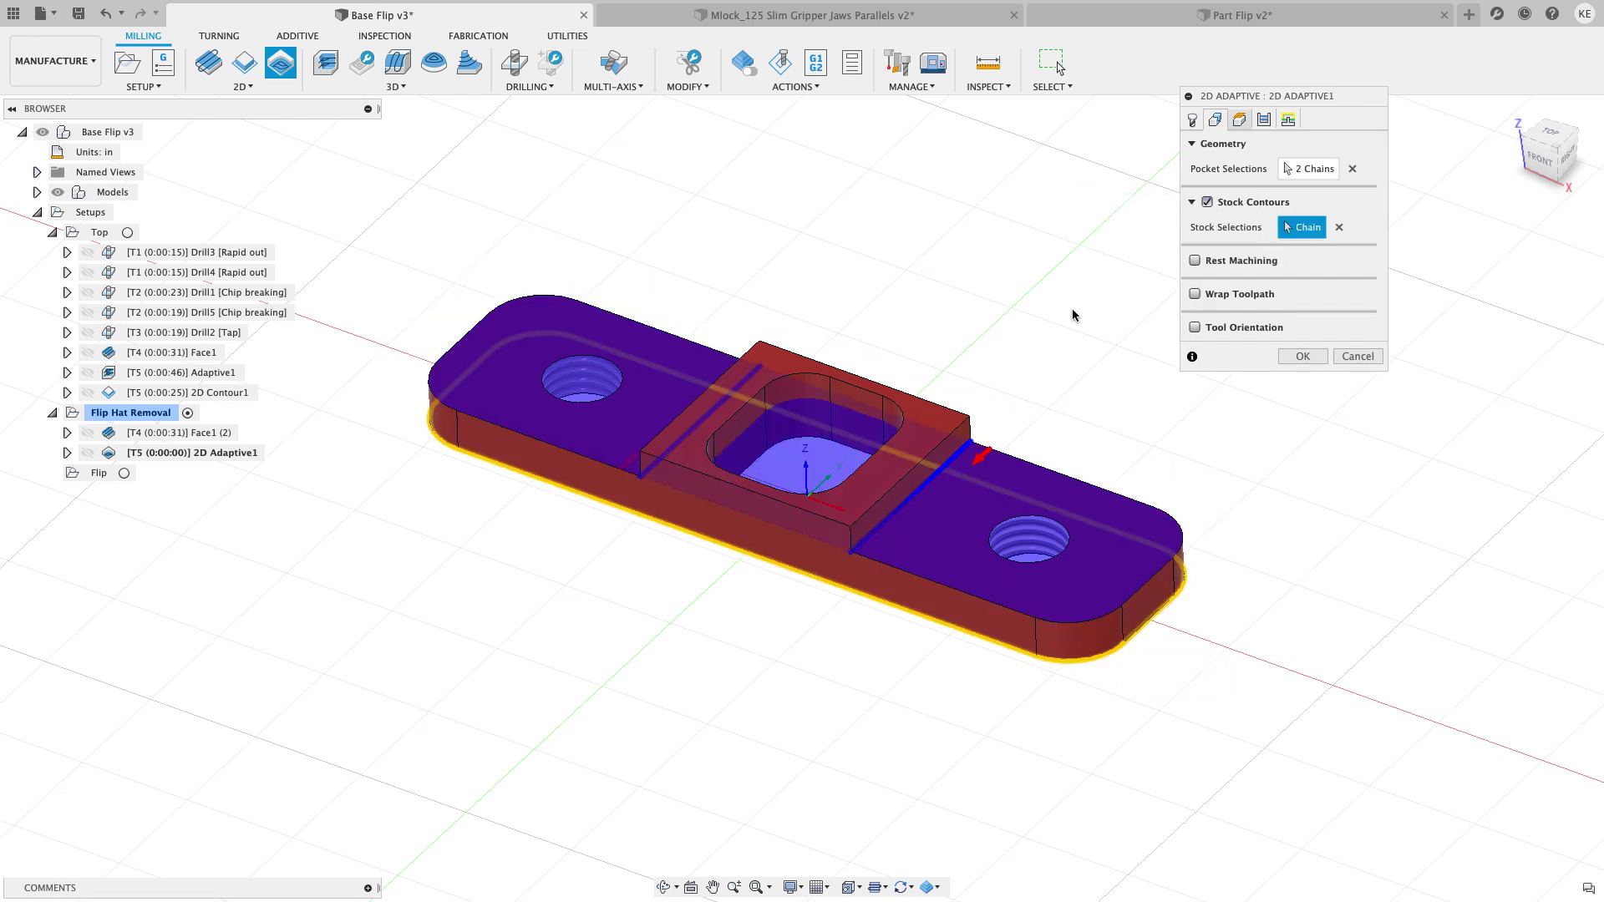
shift+middle_drag(1070, 309, 1082, 280)
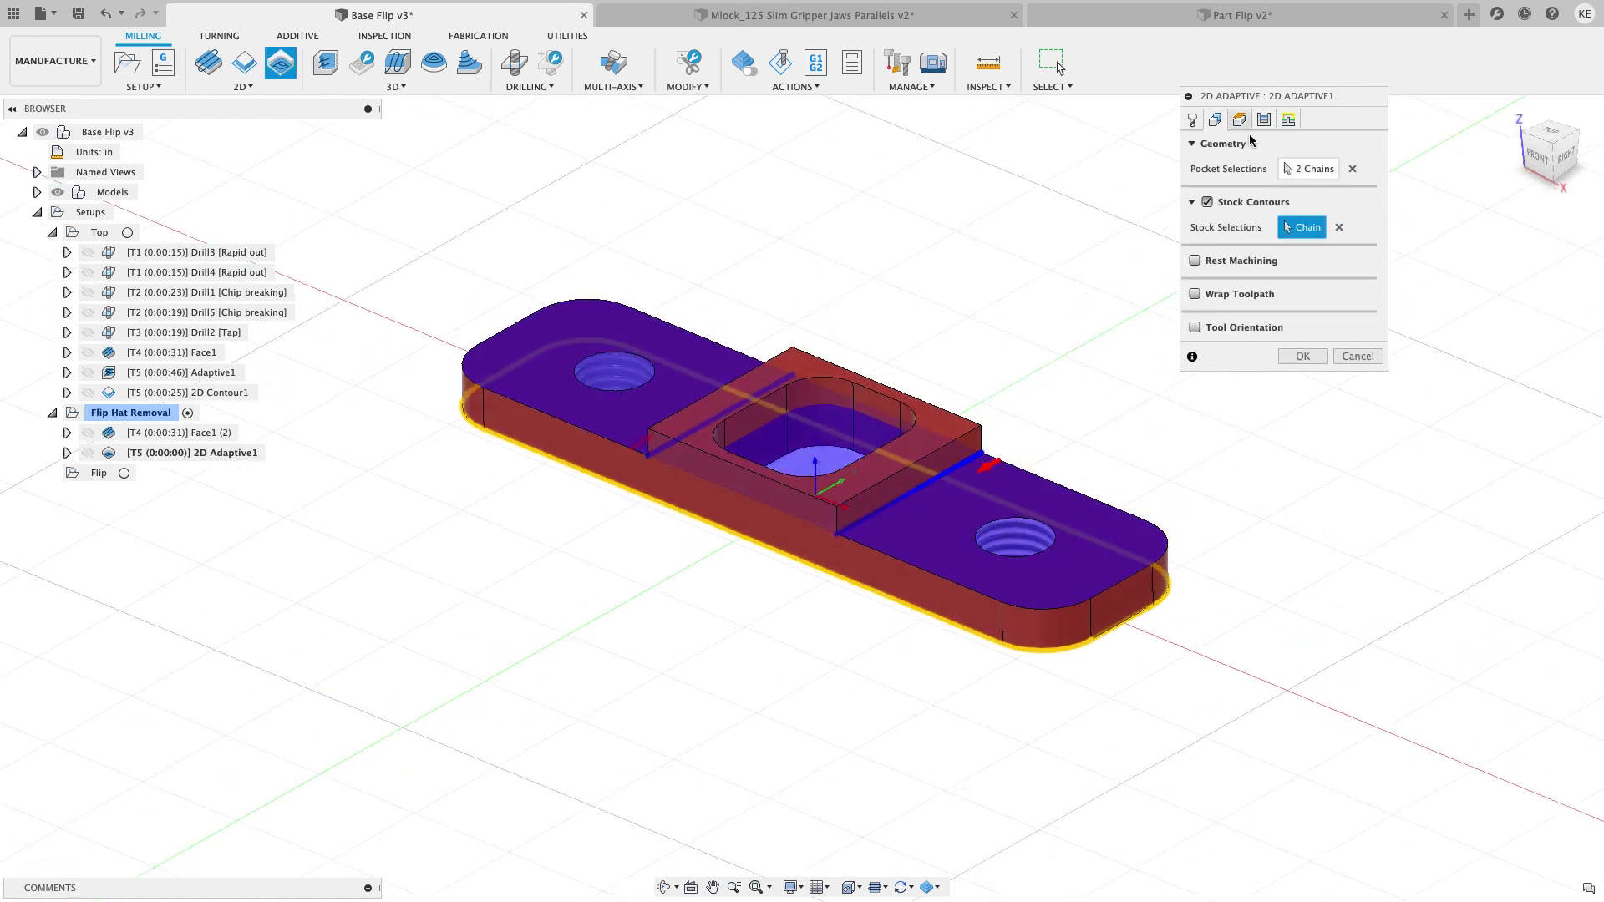
Reset Optimal Load to the default 0.075 in and set radial stock to leave to .01 in
click(1264, 120)
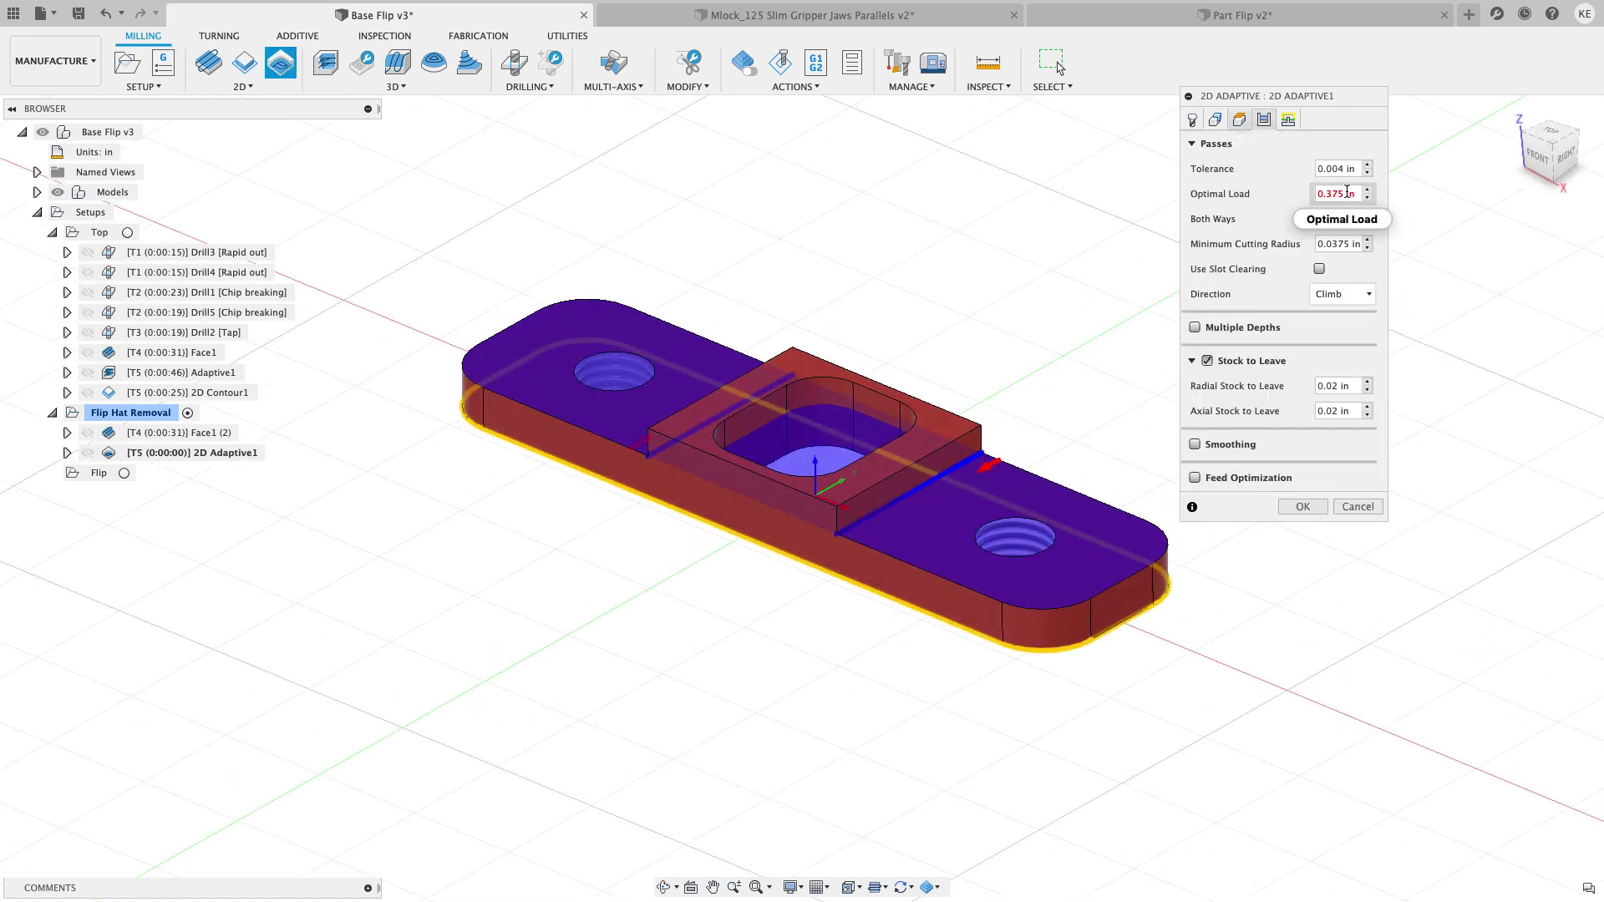
right_click(1347, 193)
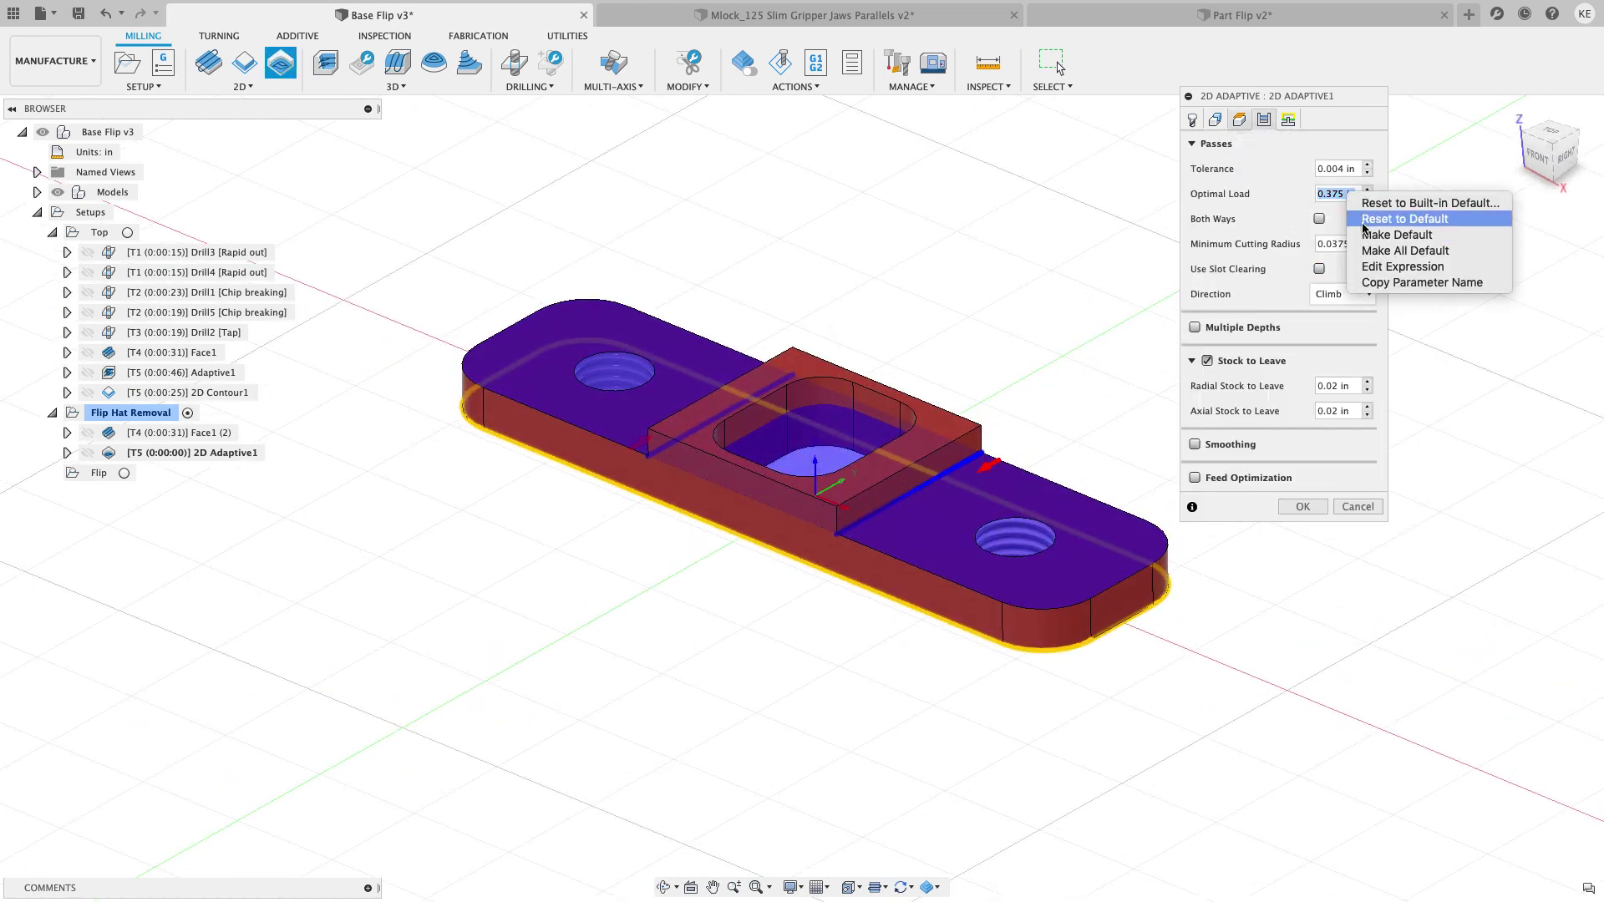
click(1364, 222)
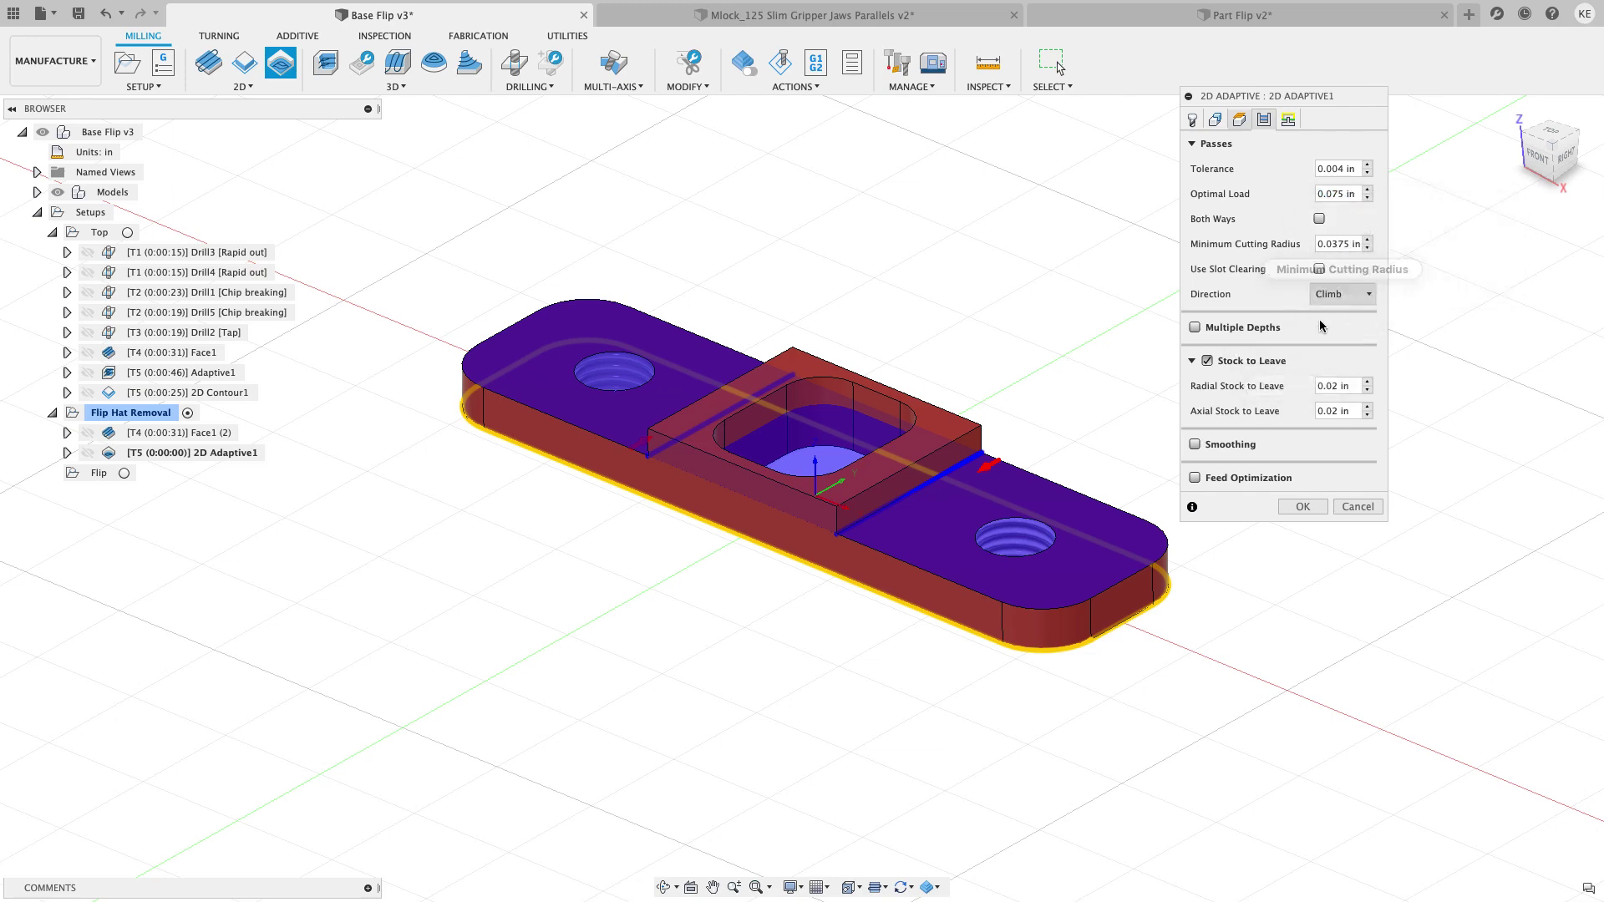
click(1335, 386)
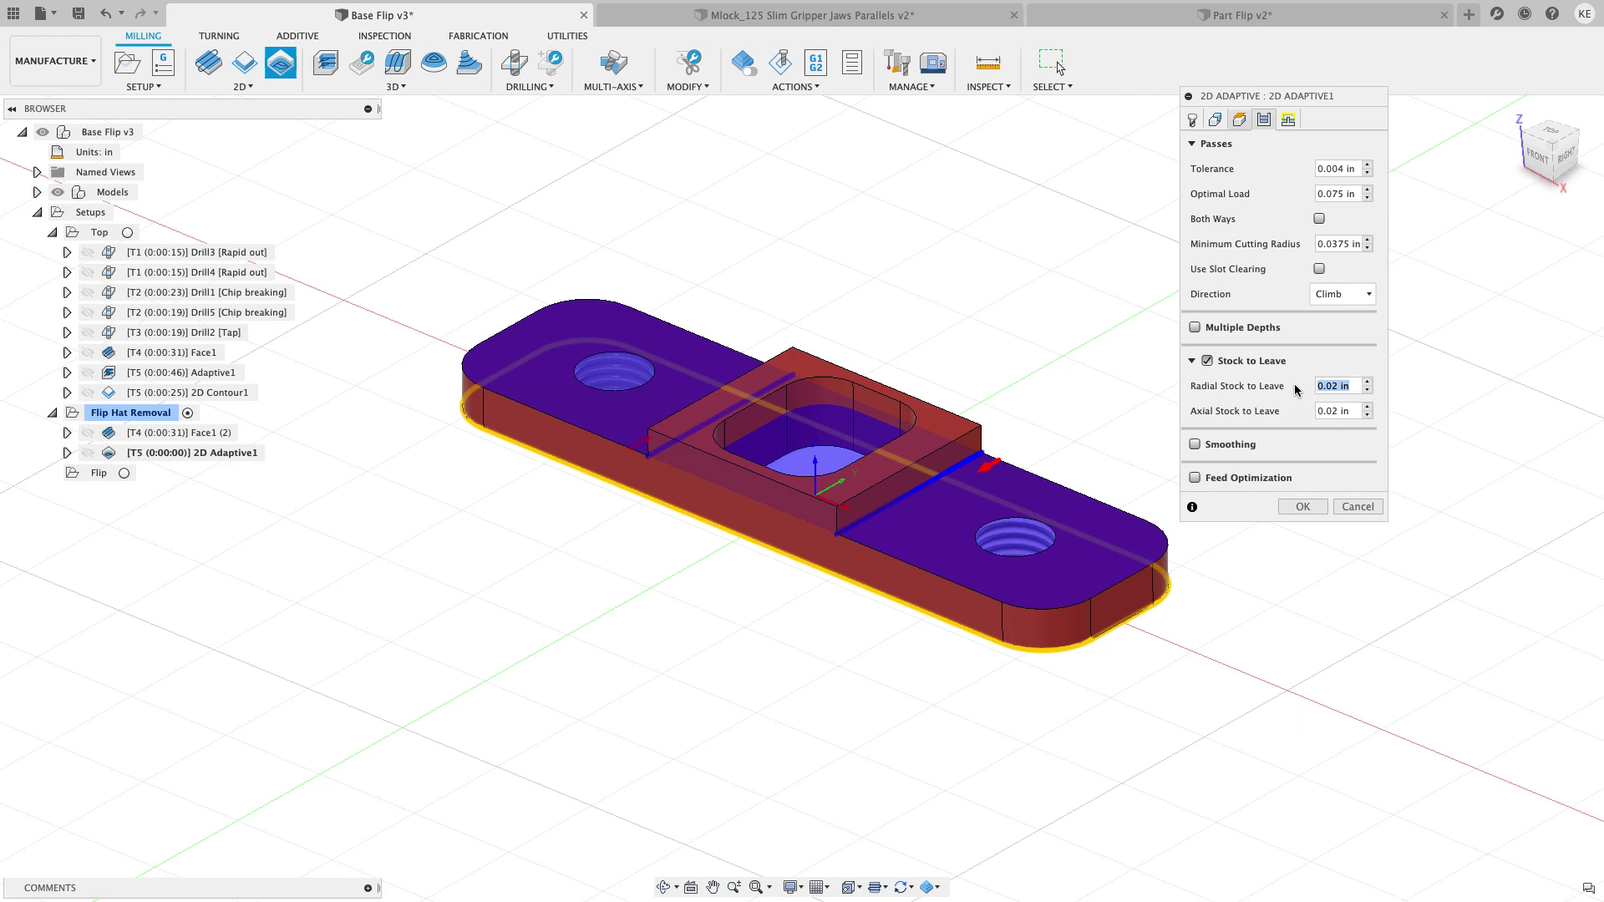
text(.01)
Set the stay-down level to 90%, enter 2 for lift height, and generate the toolpath
click(1286, 121)
click(1328, 299)
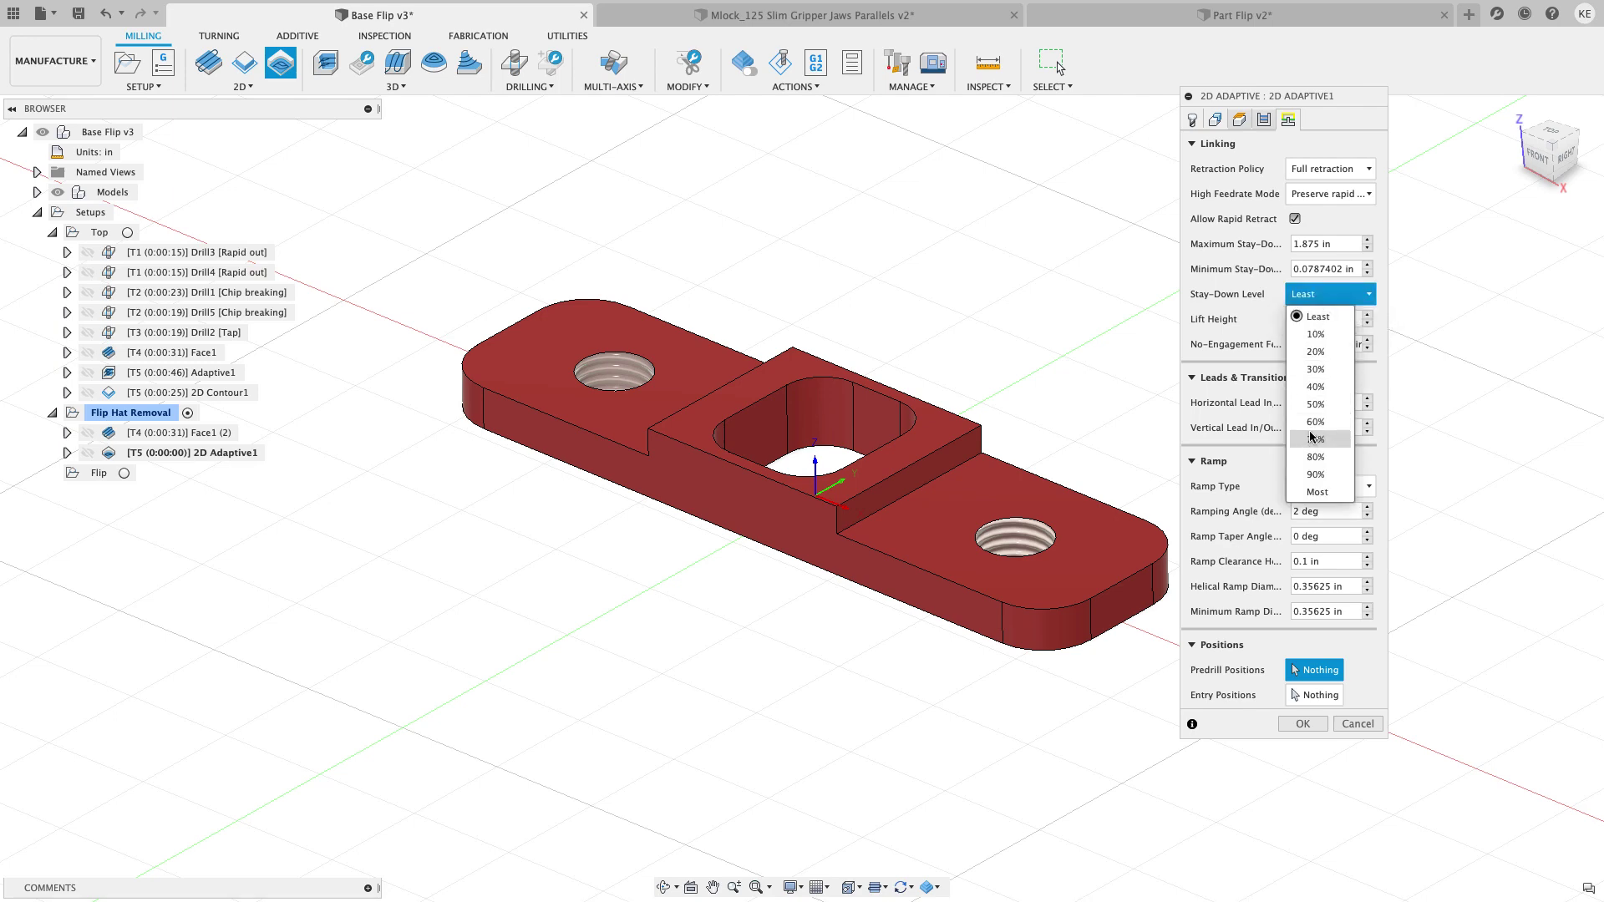
click(1316, 474)
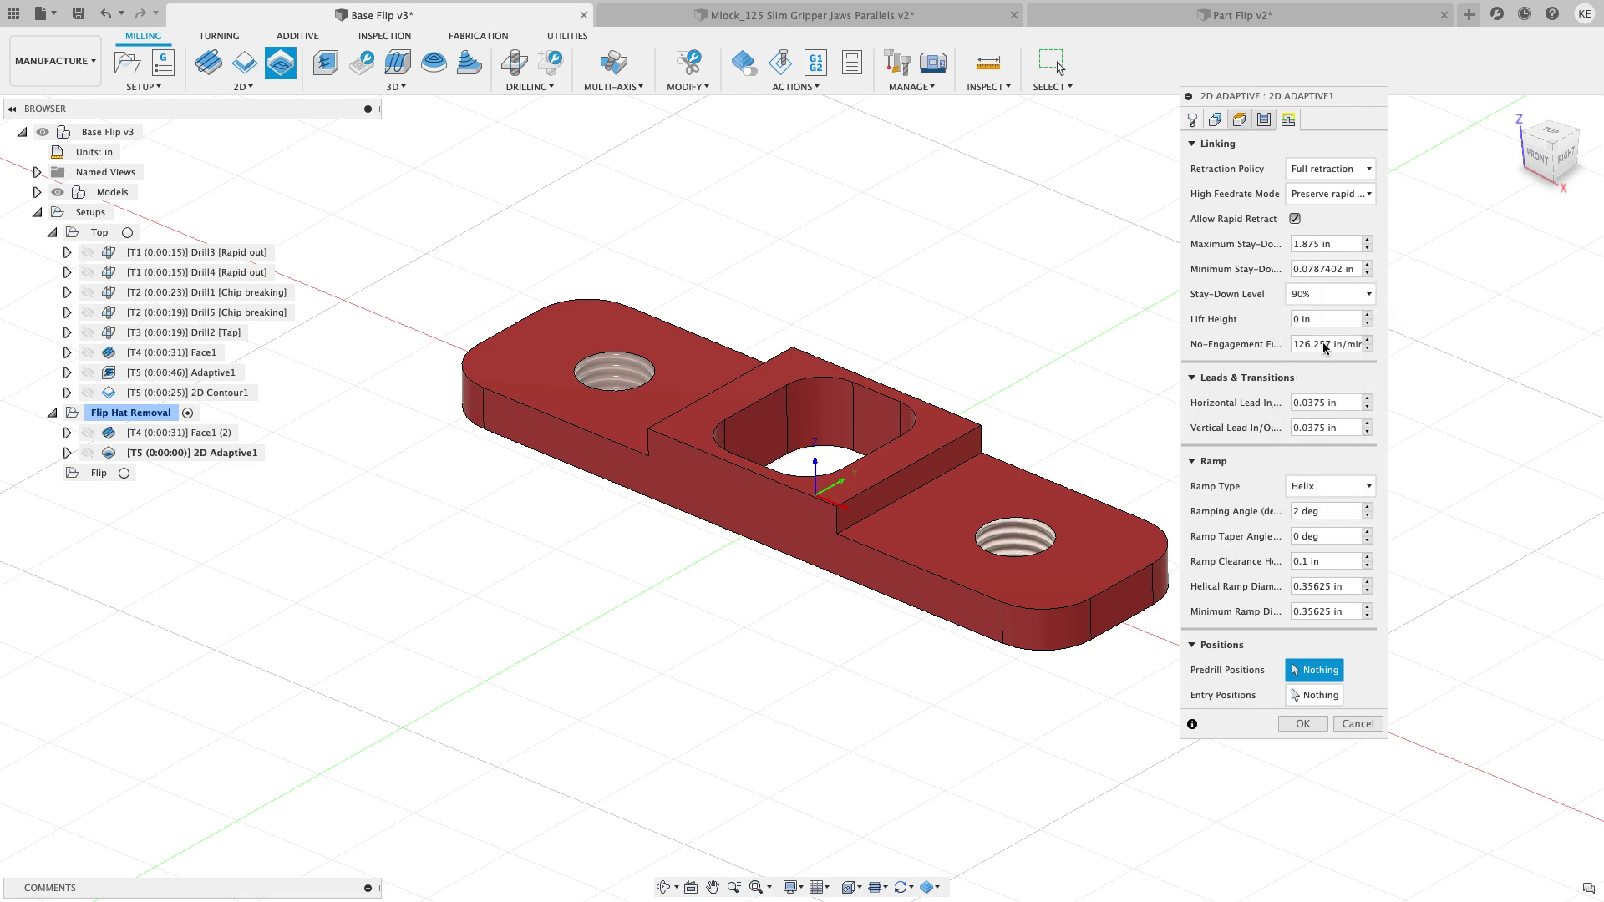
key(Tab)
key(Tab)
text(2)
click(1303, 723)
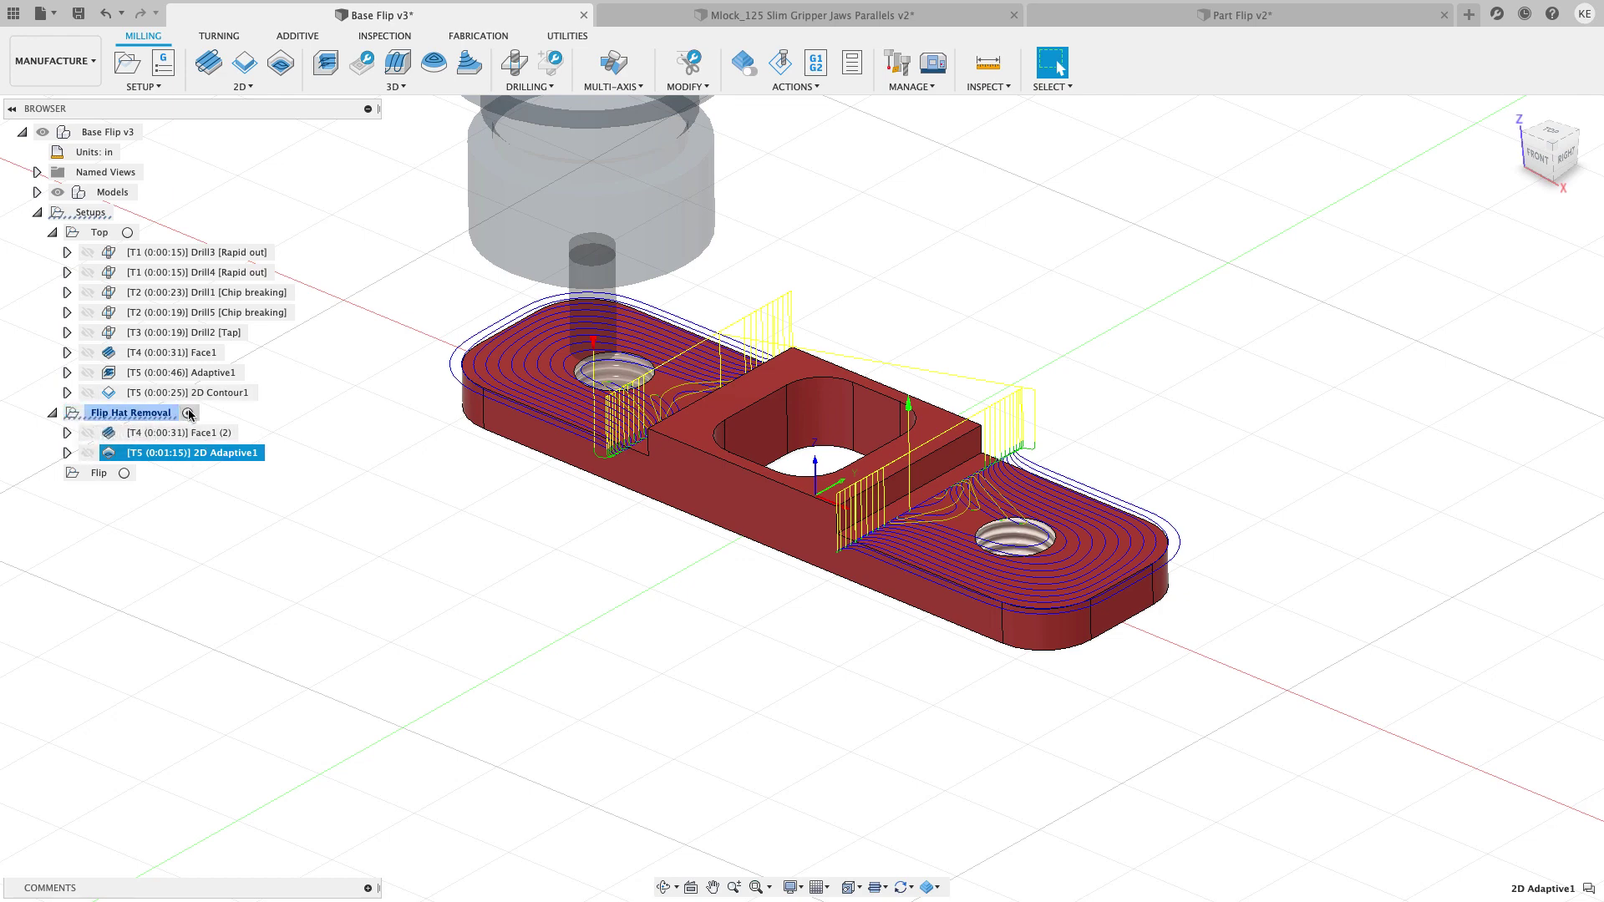
Drag 2D Adaptive1 under the Flip setup, activate Flip, and regenerate 2D Adaptive1
drag(146, 453, 100, 484)
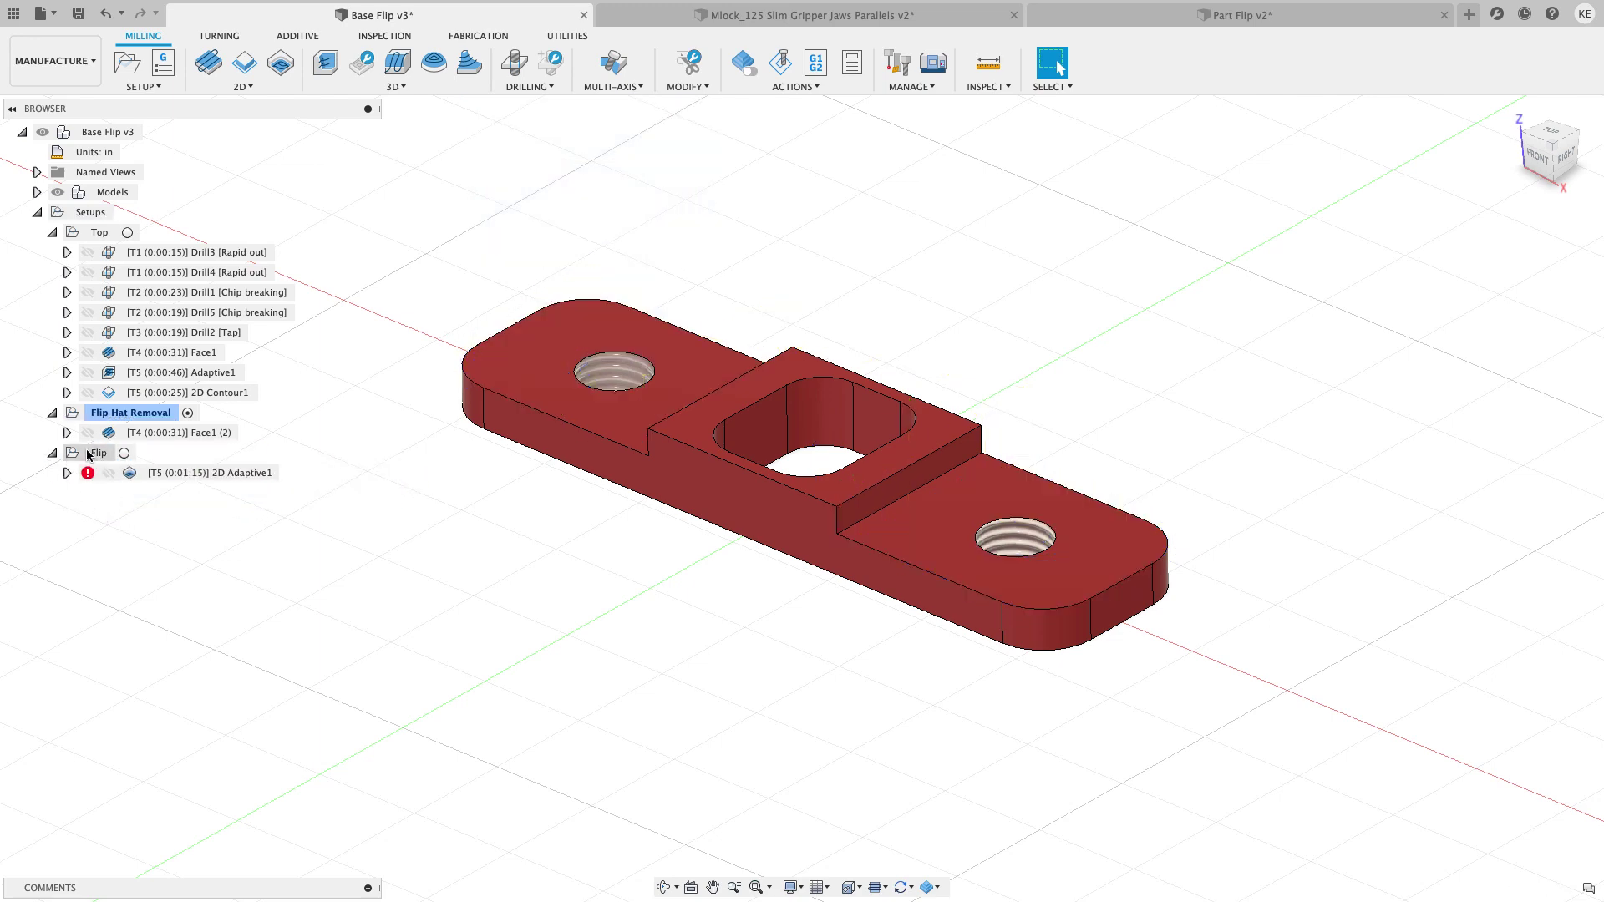
click(99, 453)
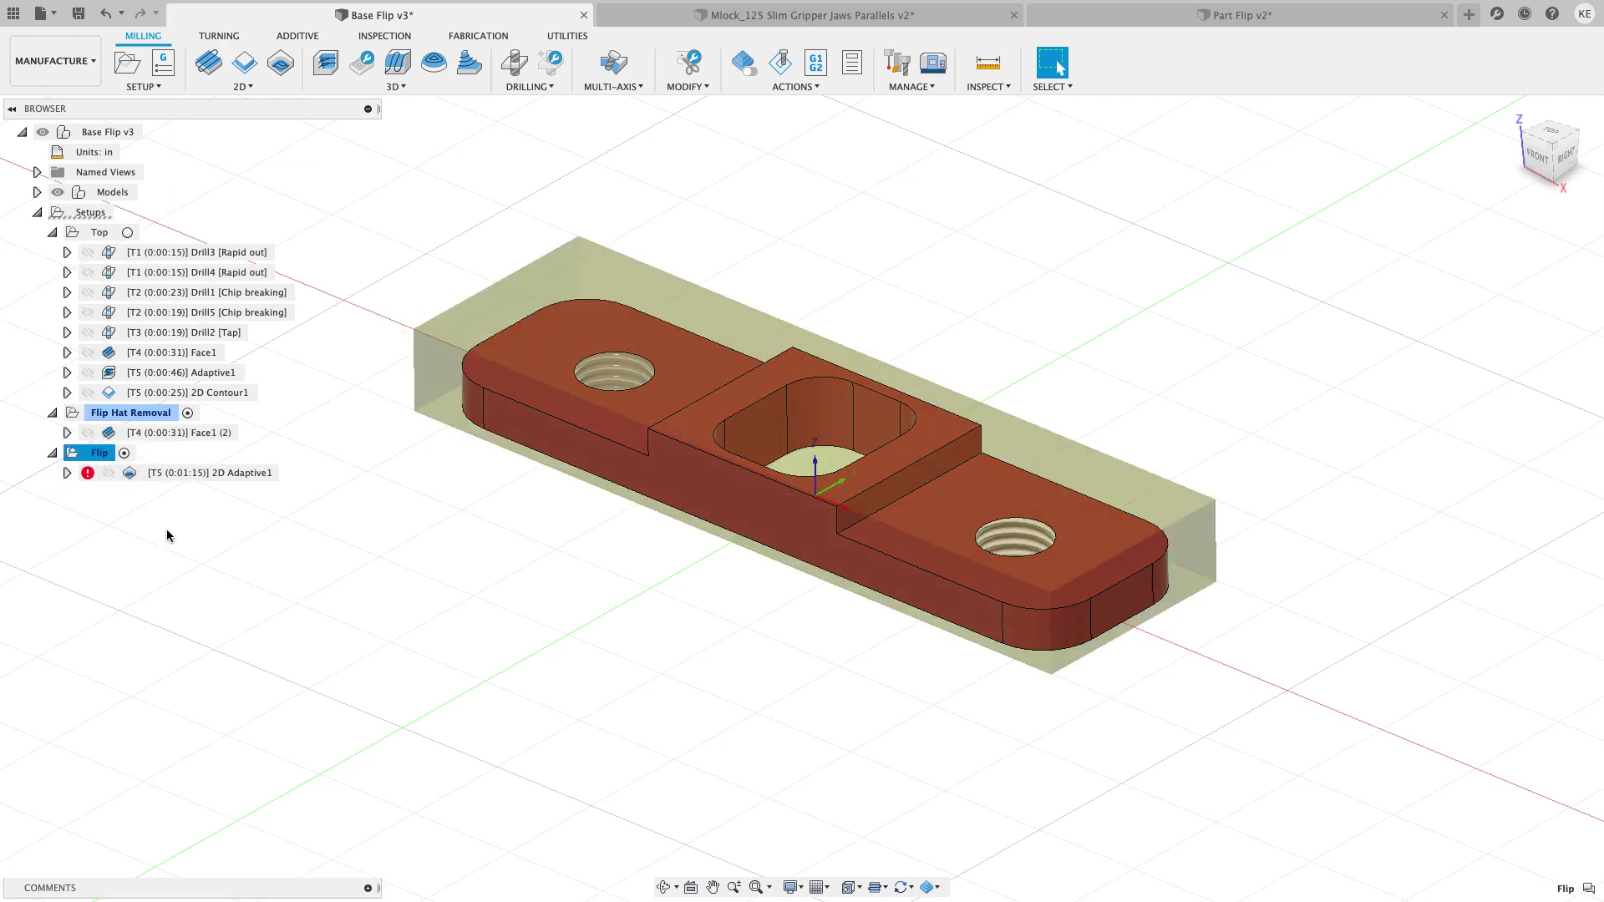
click(184, 473)
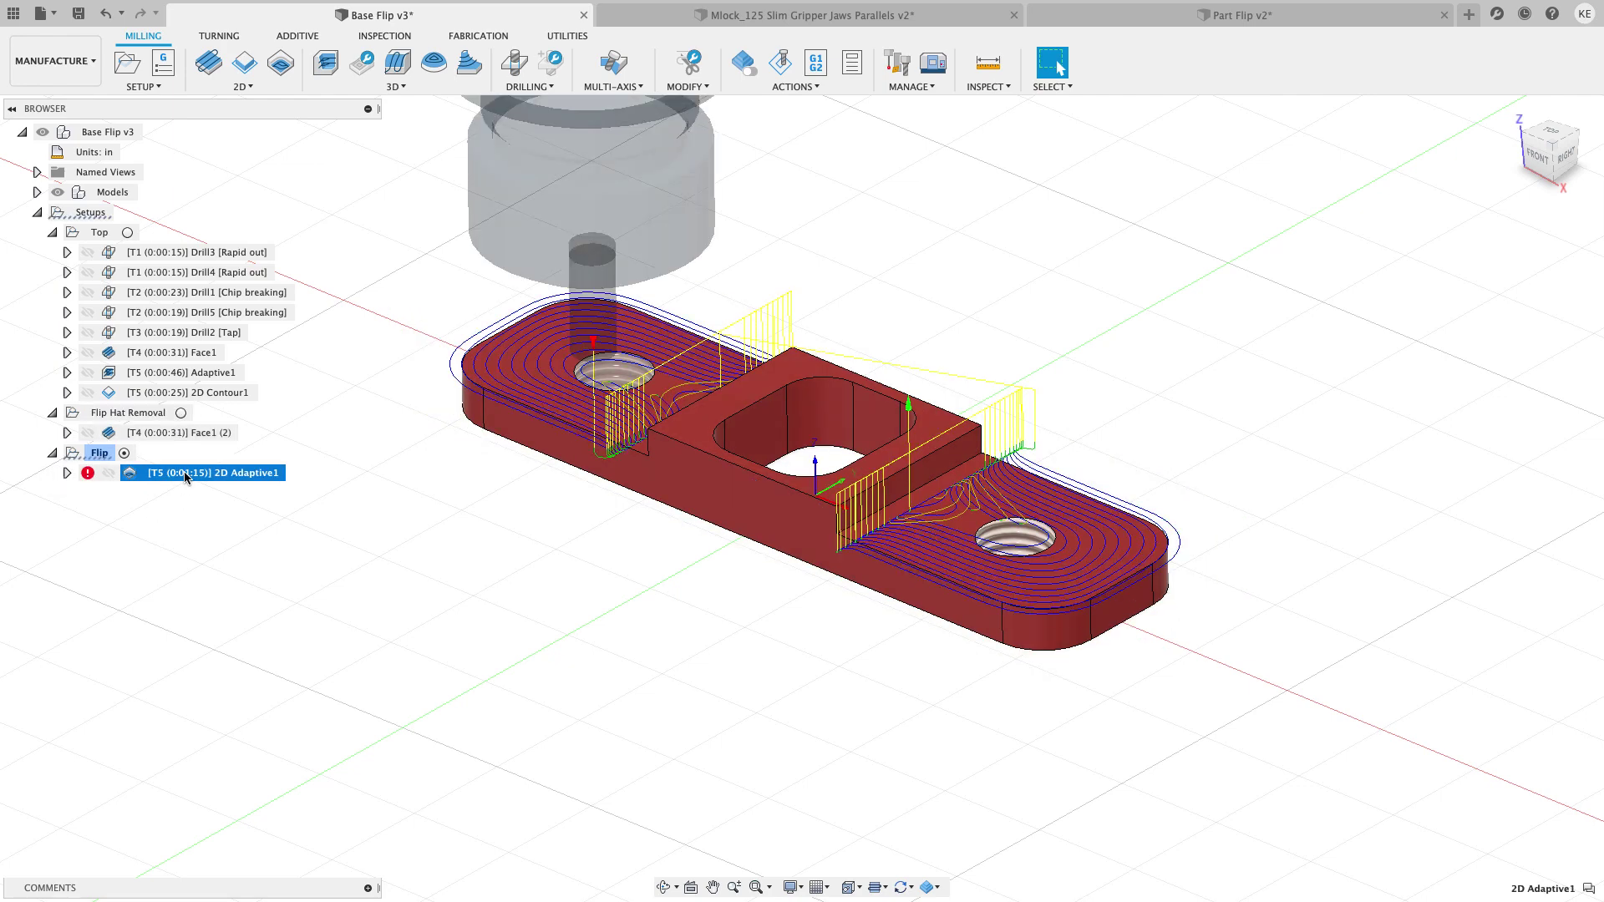
right_click(184, 476)
click(259, 99)
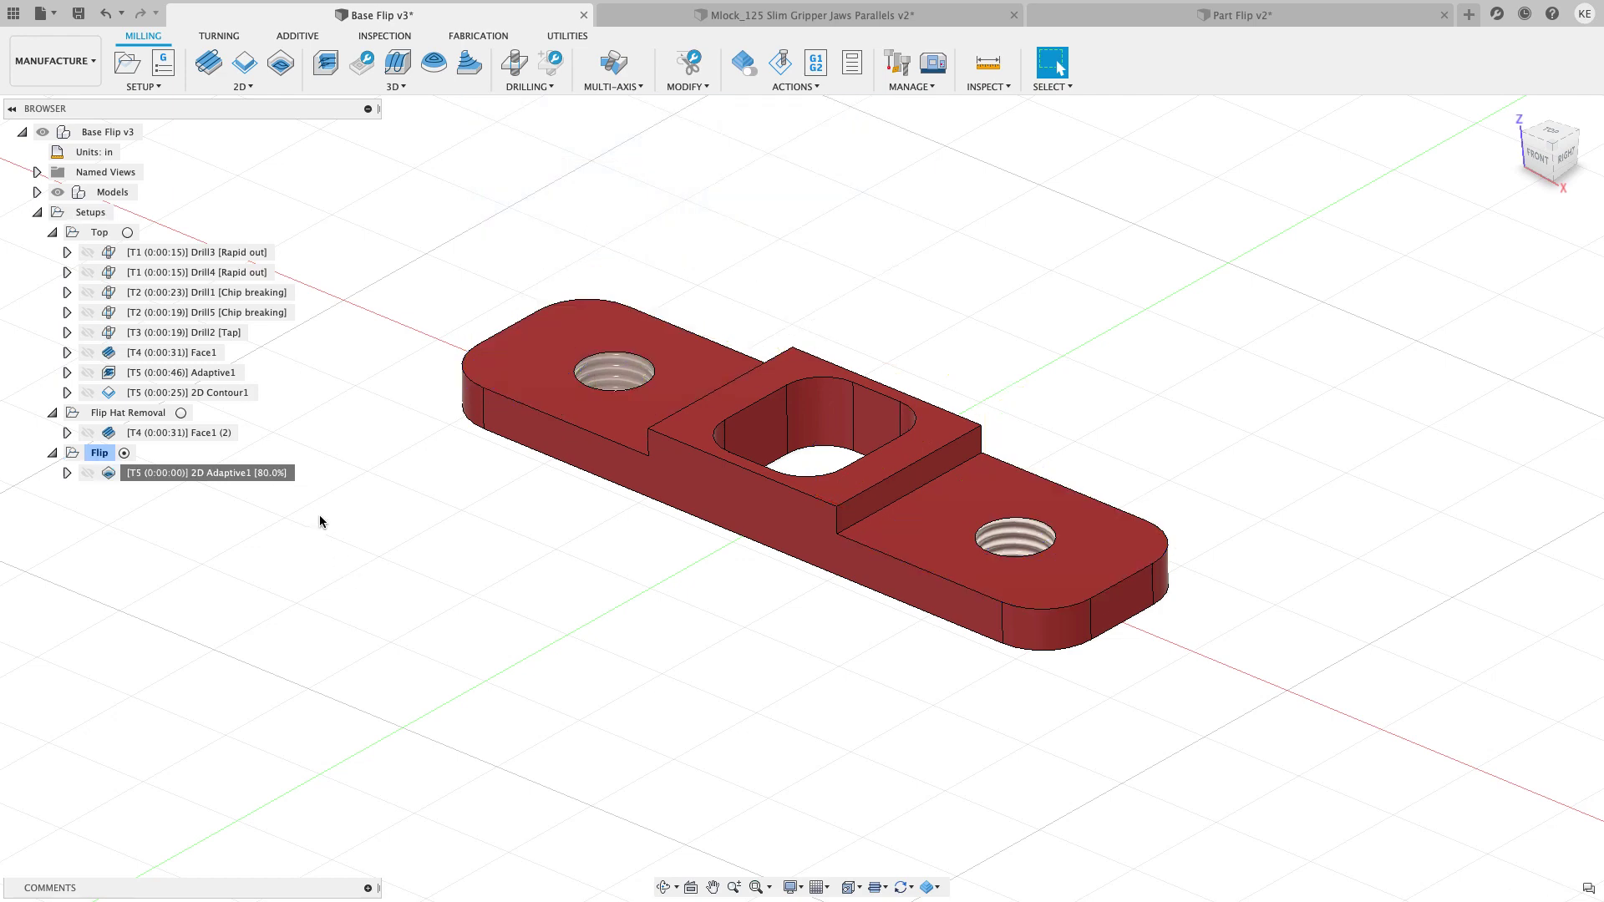
Create a 2D Contour derived from 2D Adaptive1 and review its contour geometry
click(238, 474)
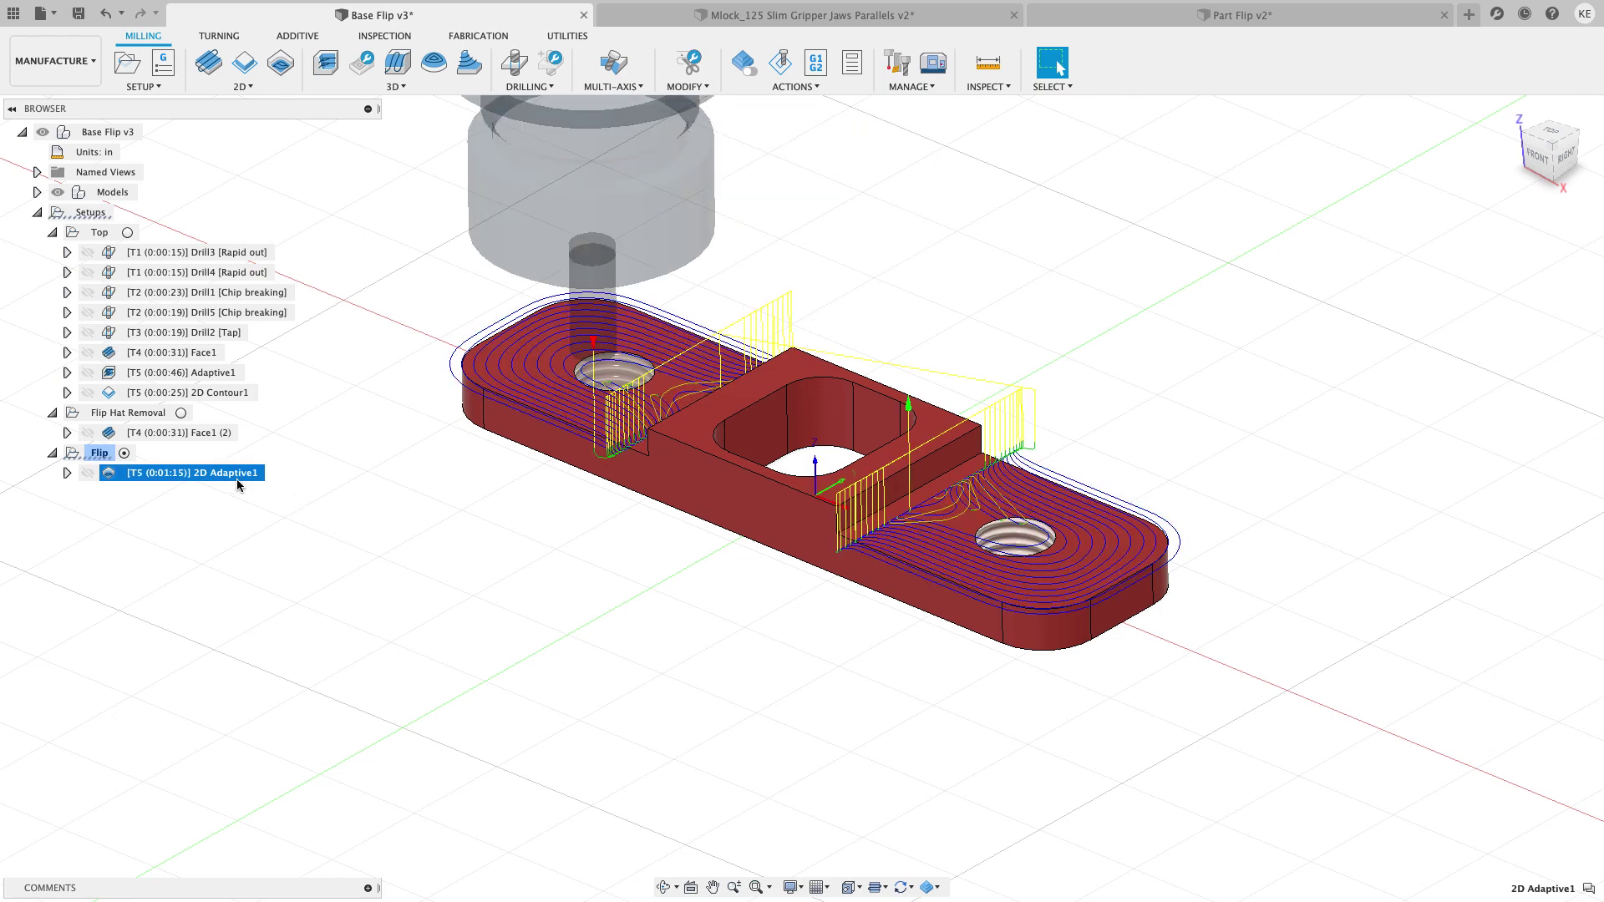
click(240, 504)
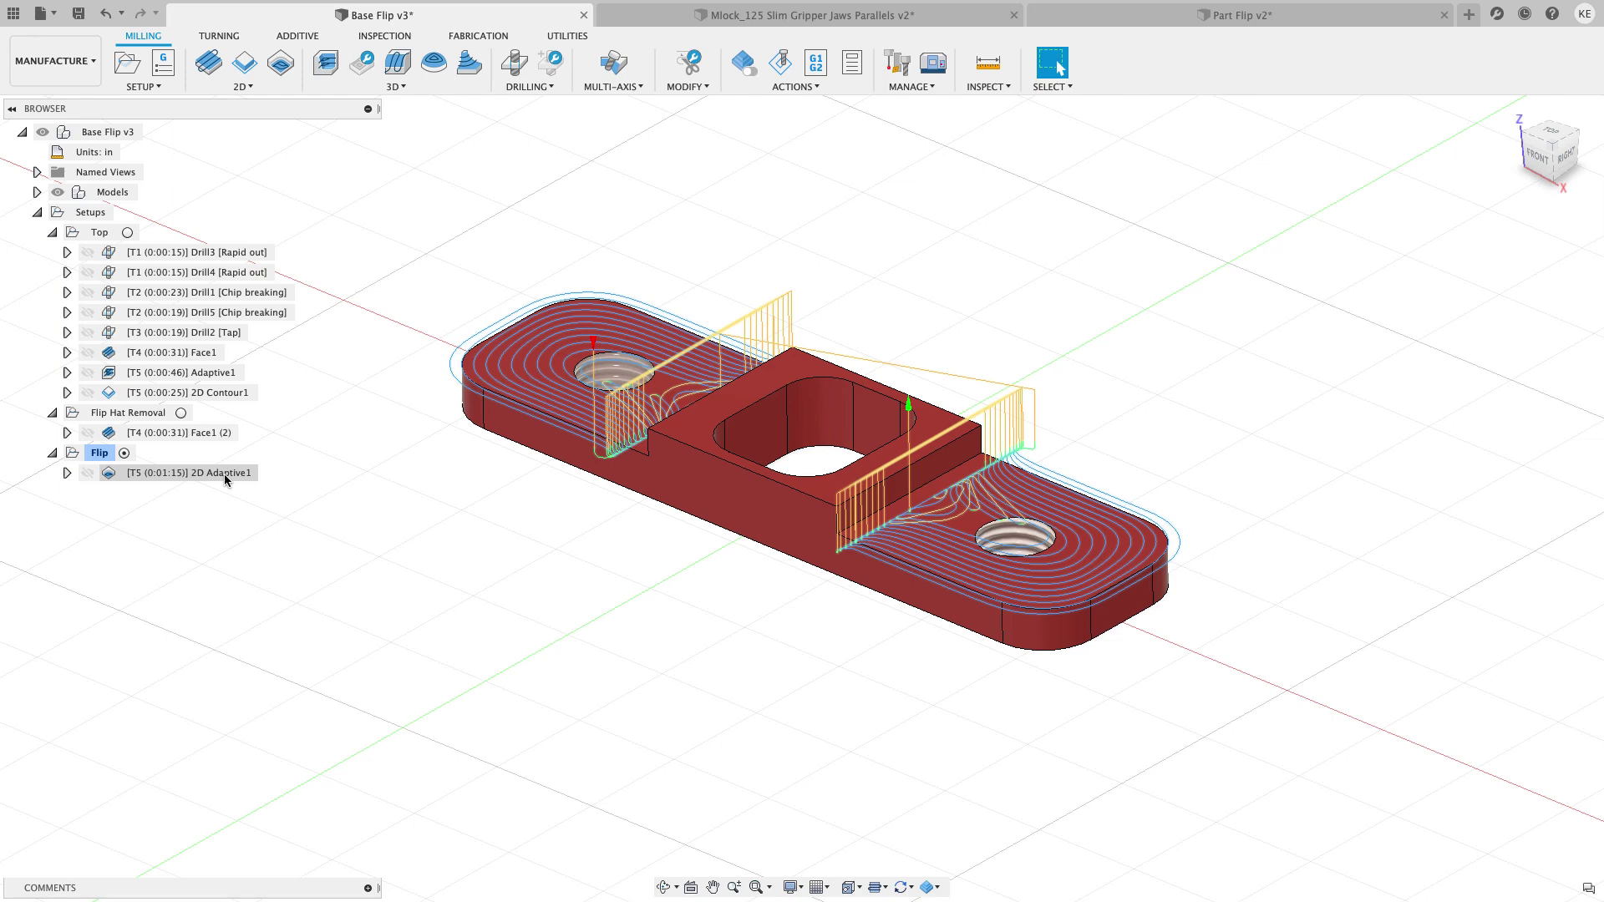
right_click(224, 473)
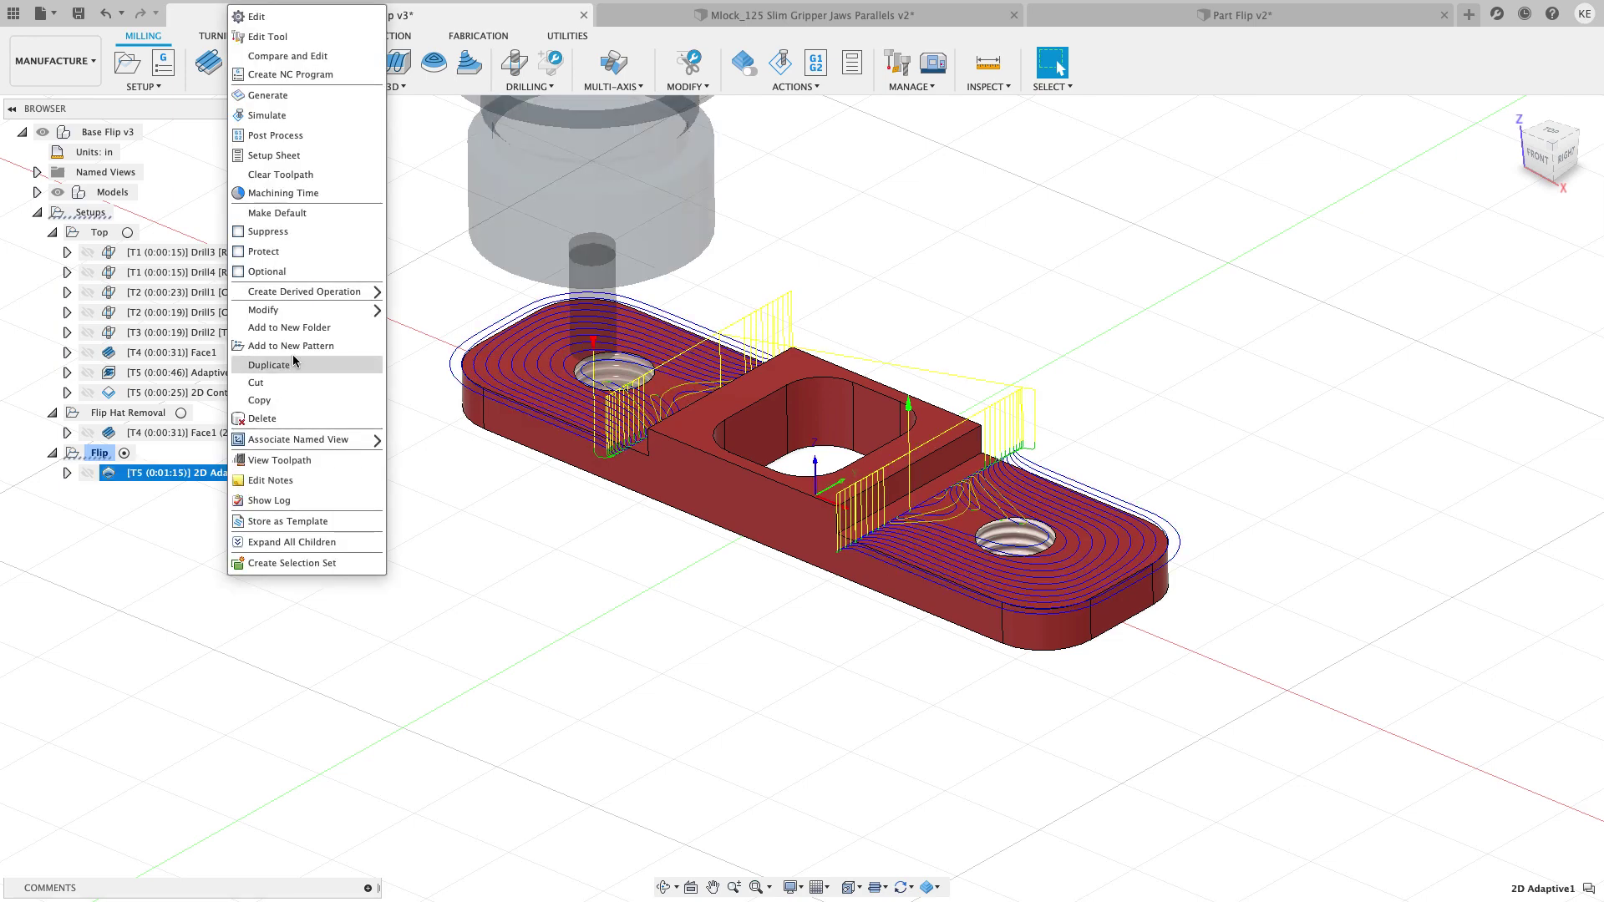
mouse_move(298, 296)
mouse_move(418, 309)
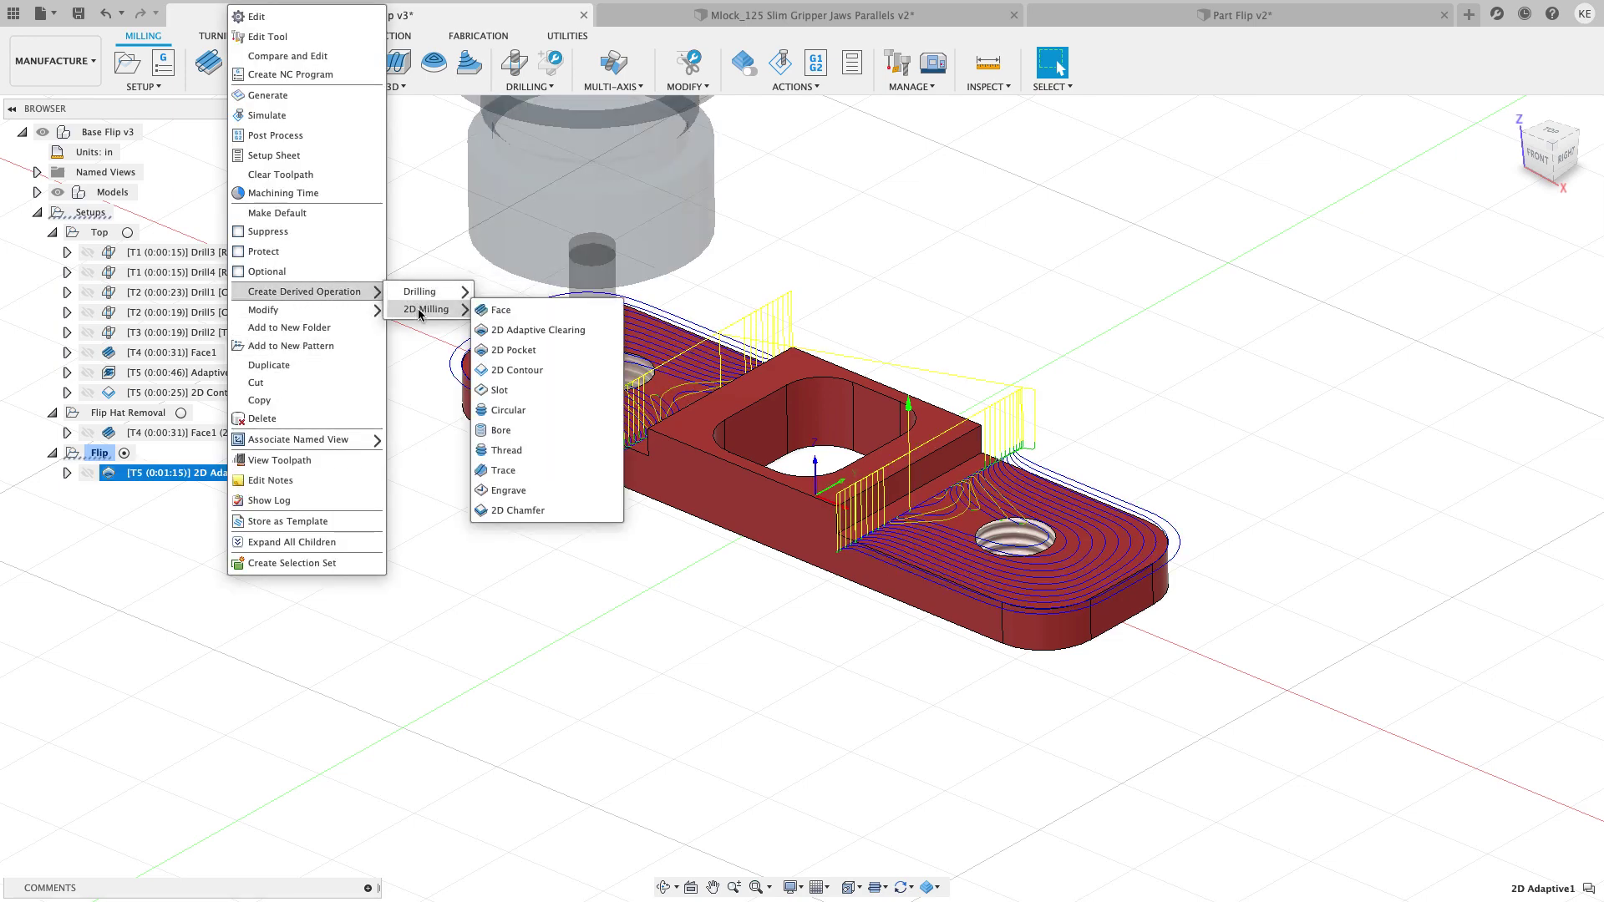
click(514, 370)
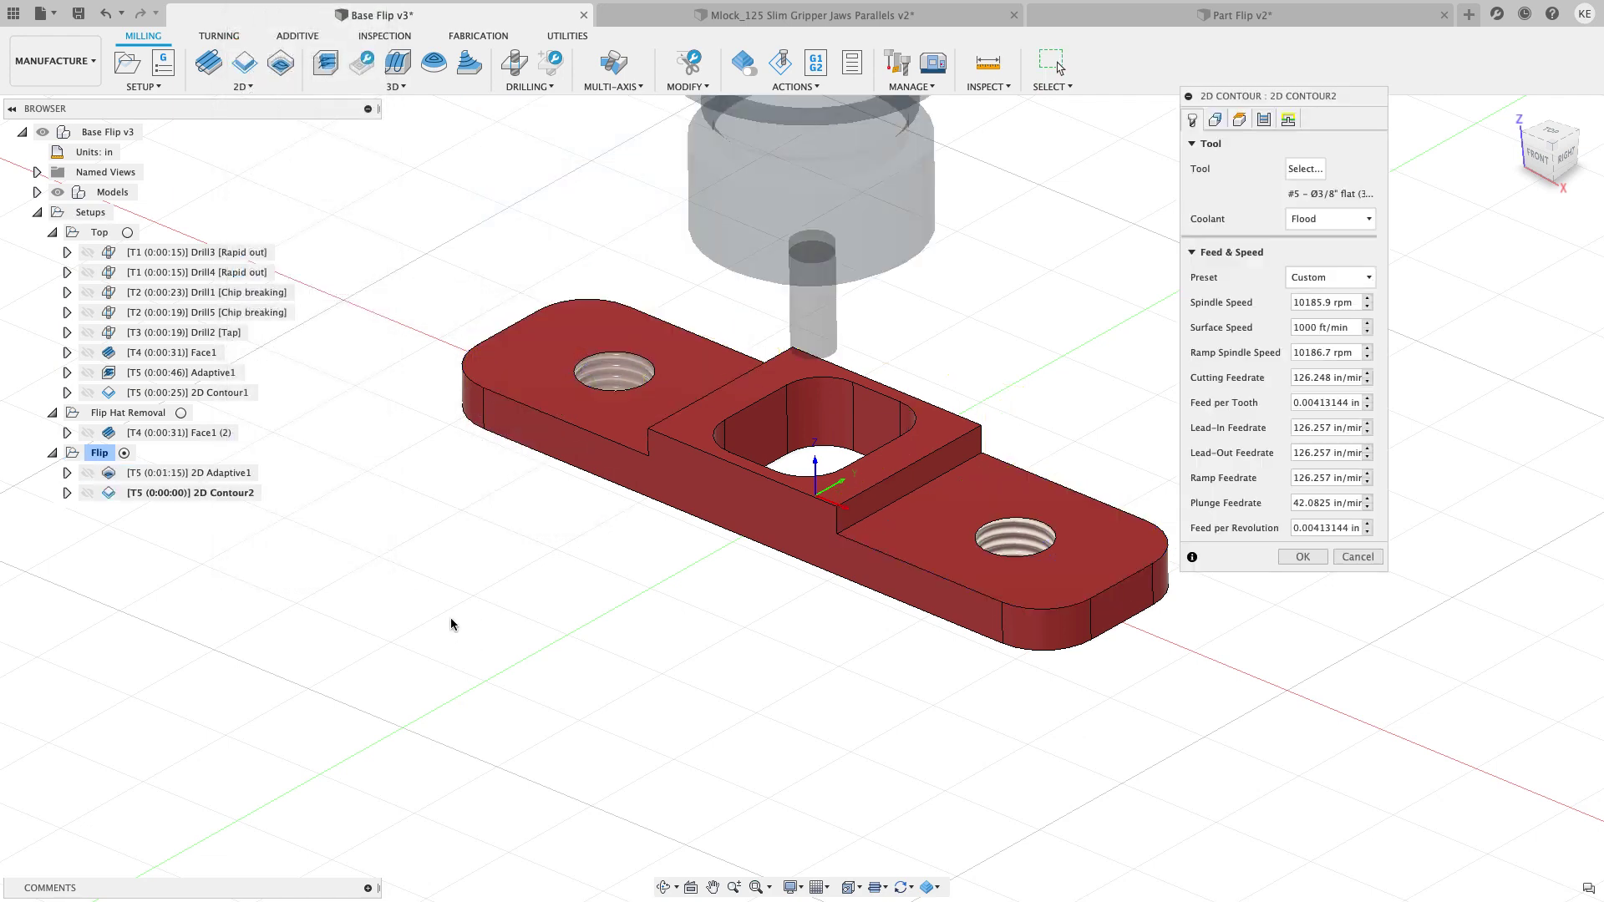
click(1214, 121)
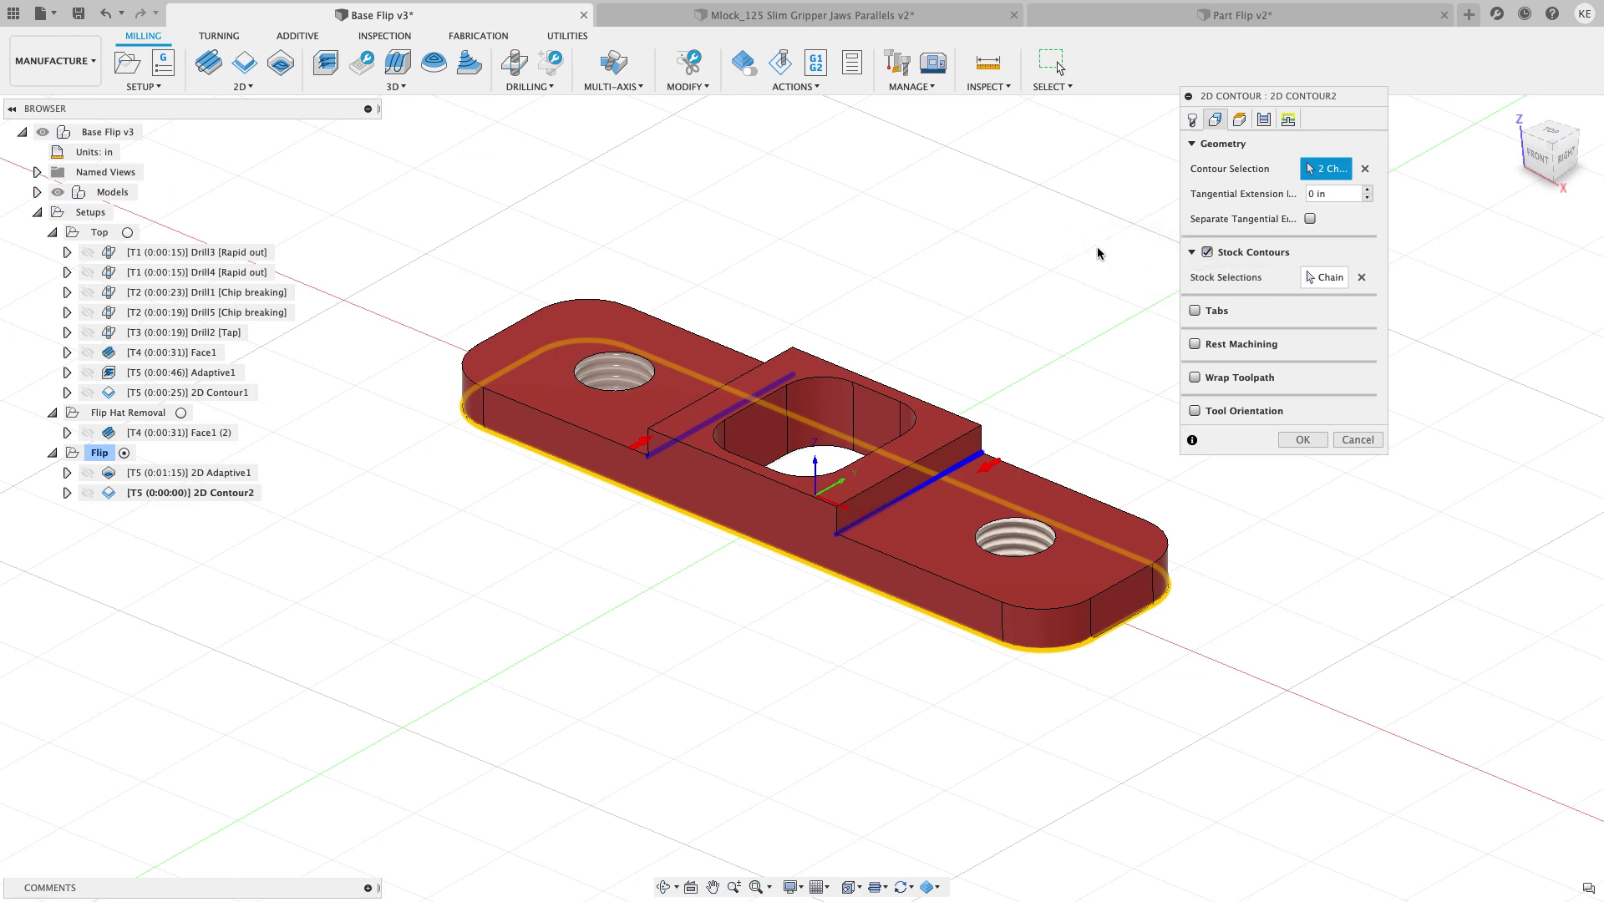
Enable roughing passes with 10 stepovers, .01 in stepover and .125 in tangential fragment extension
click(1262, 121)
click(1196, 526)
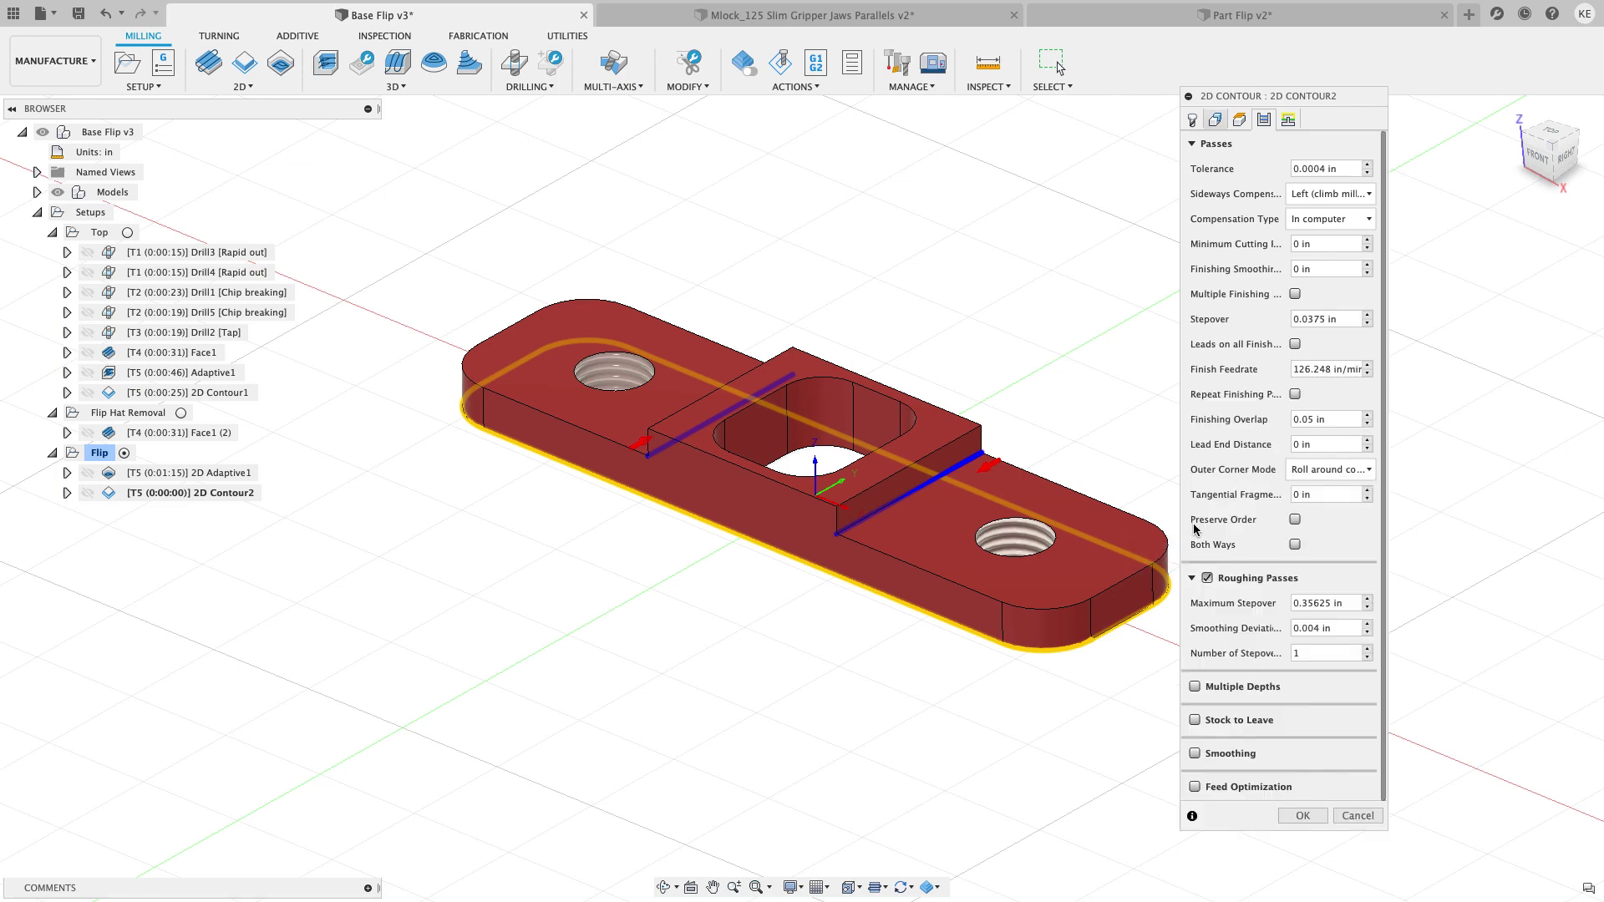
click(1336, 653)
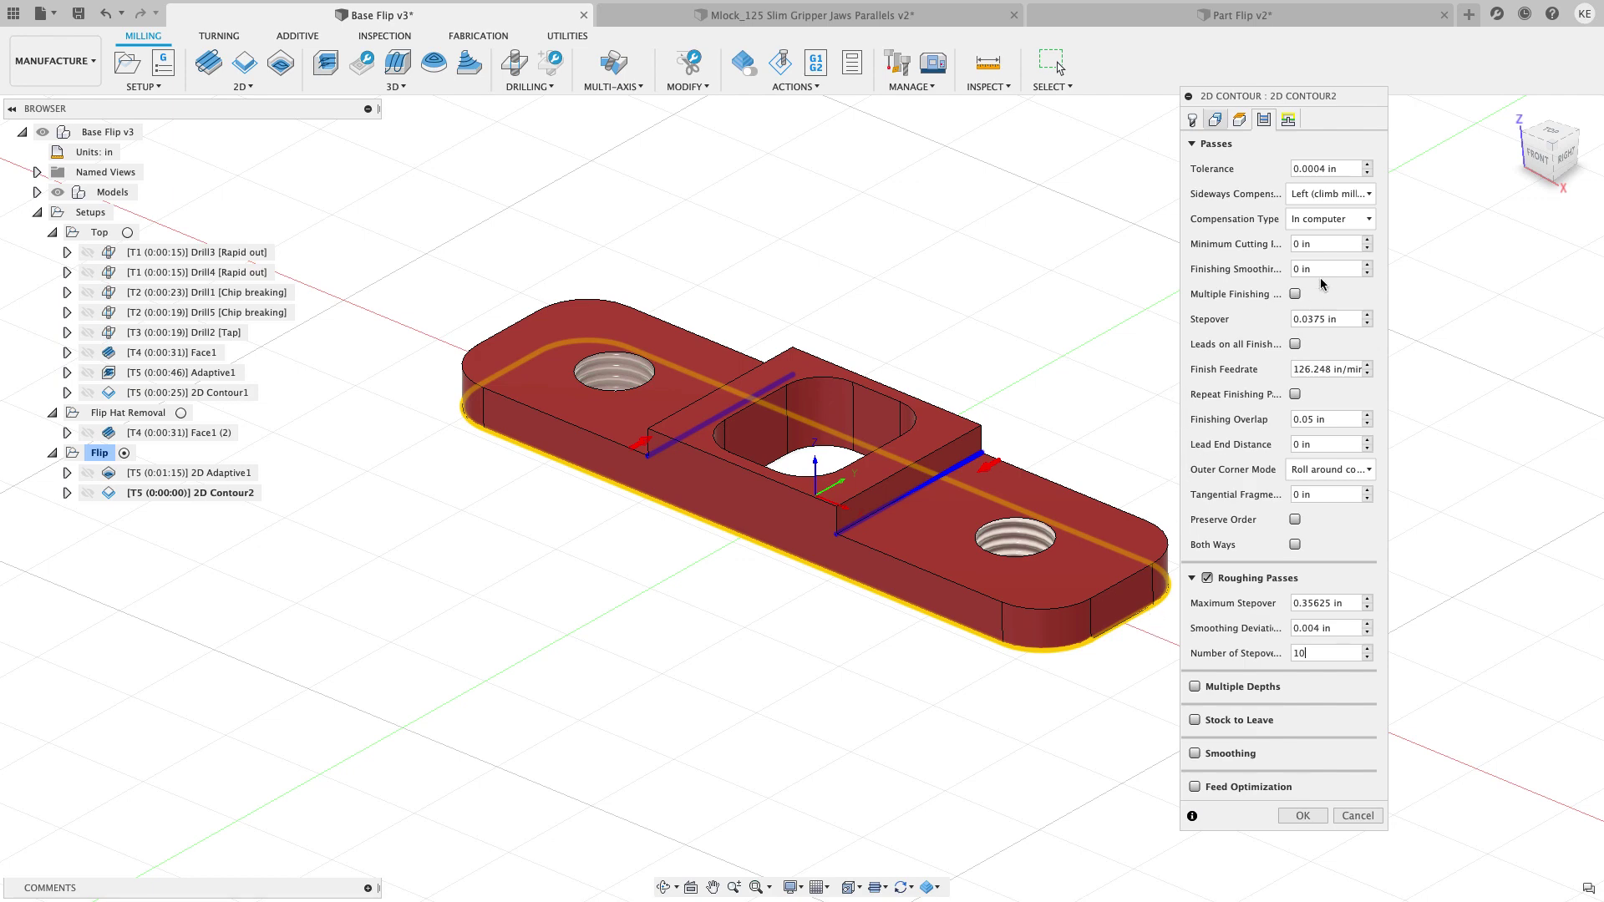
drag(1334, 320, 1262, 321)
text(.01)
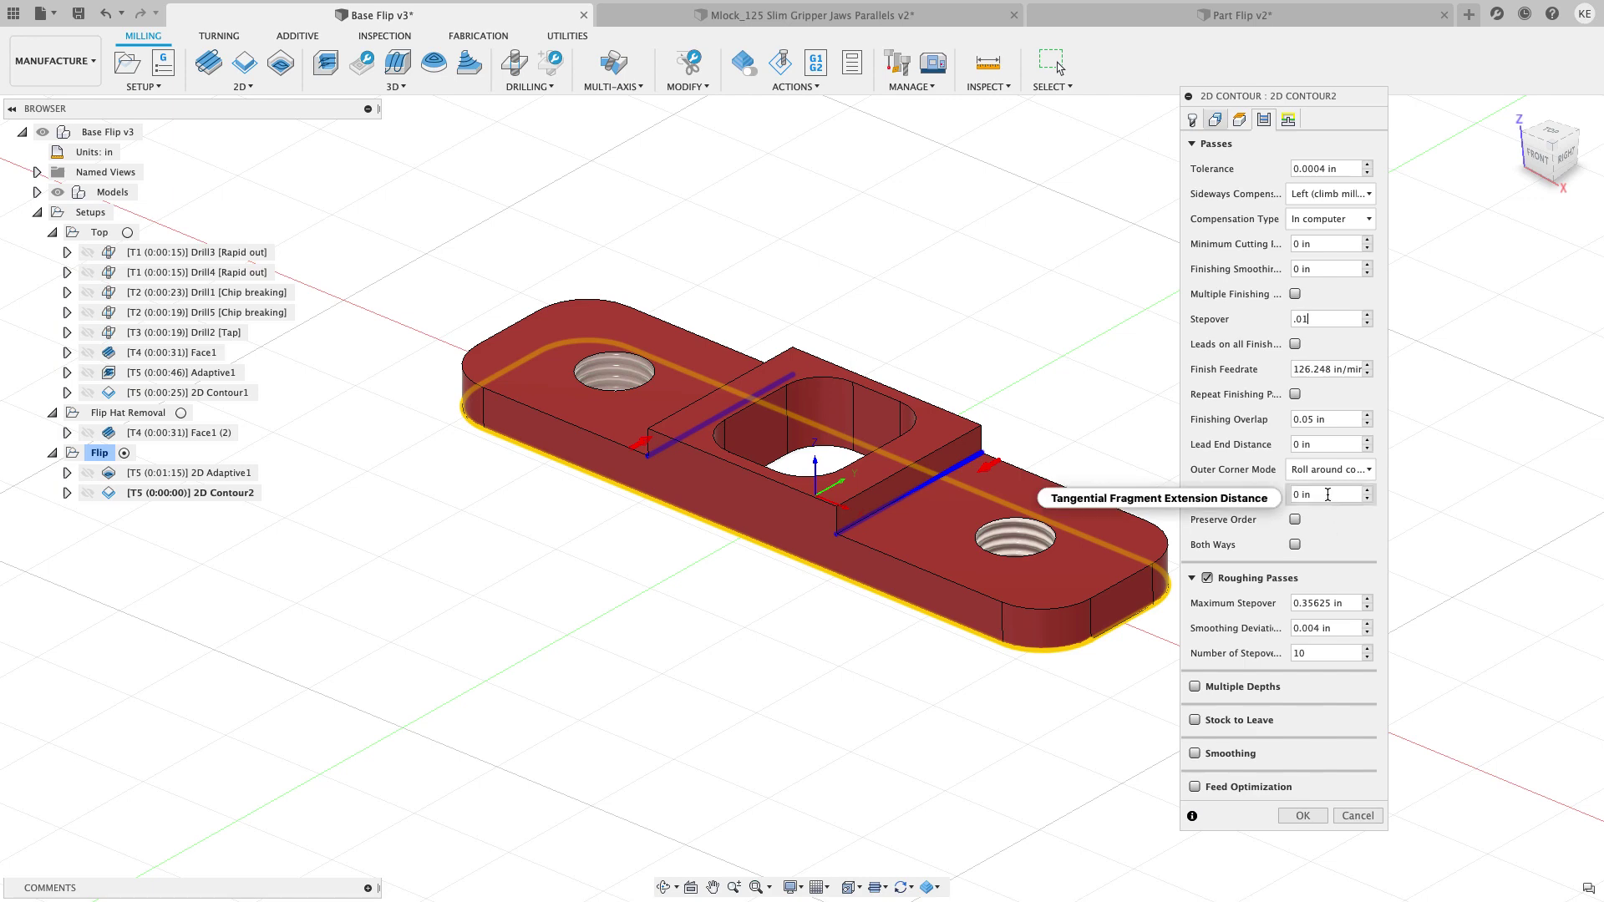
mouse_move(1327, 495)
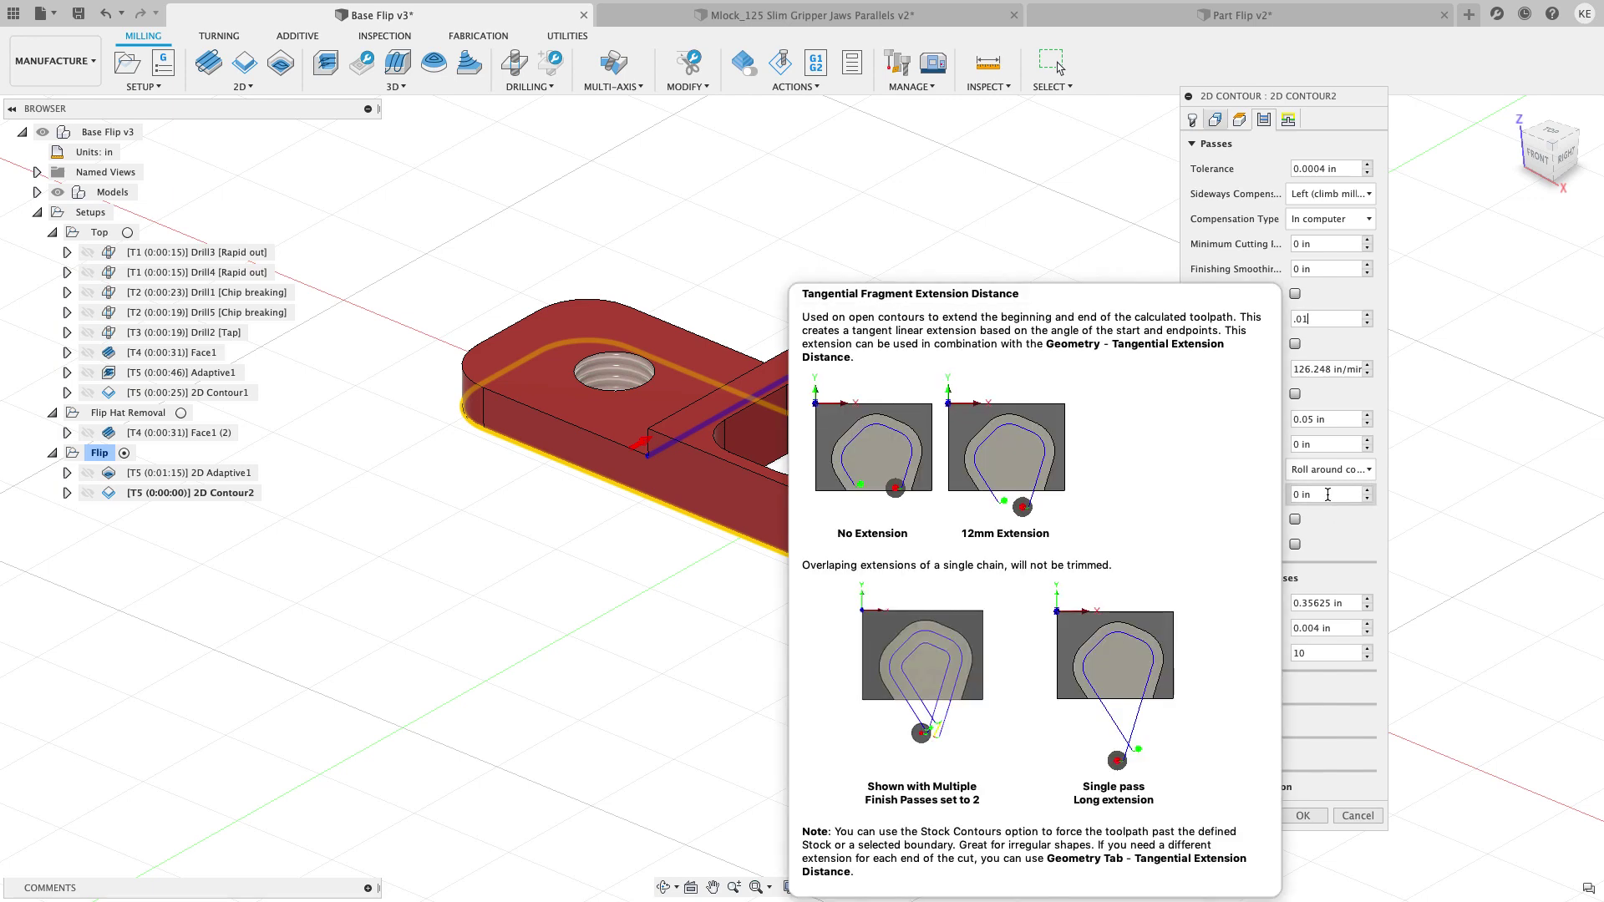
click(1324, 495)
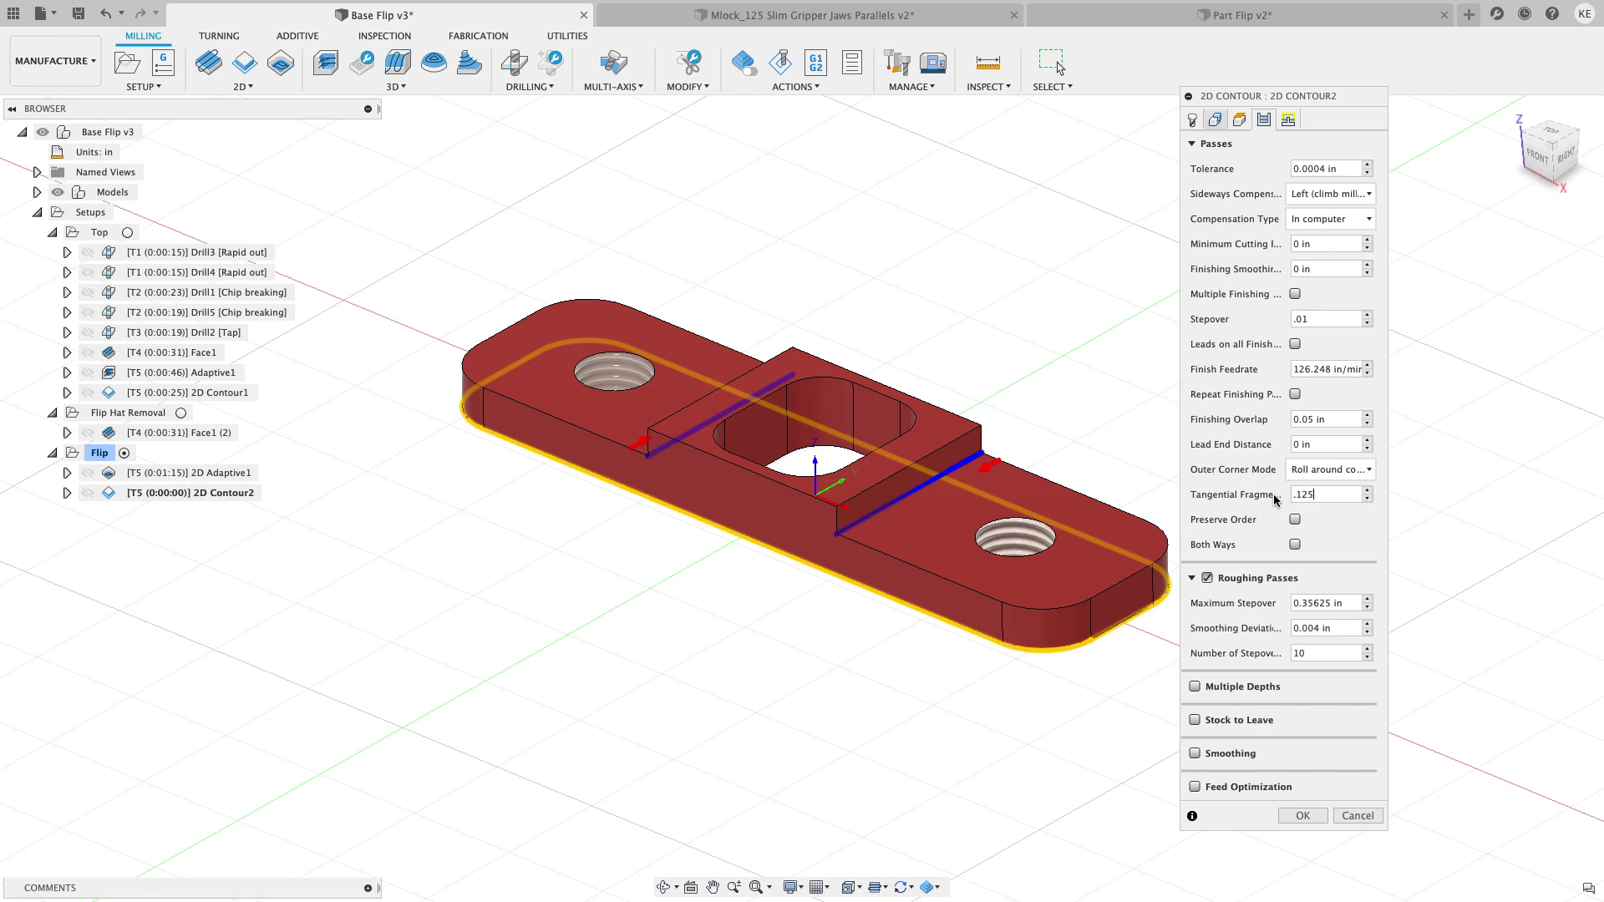
click(1287, 119)
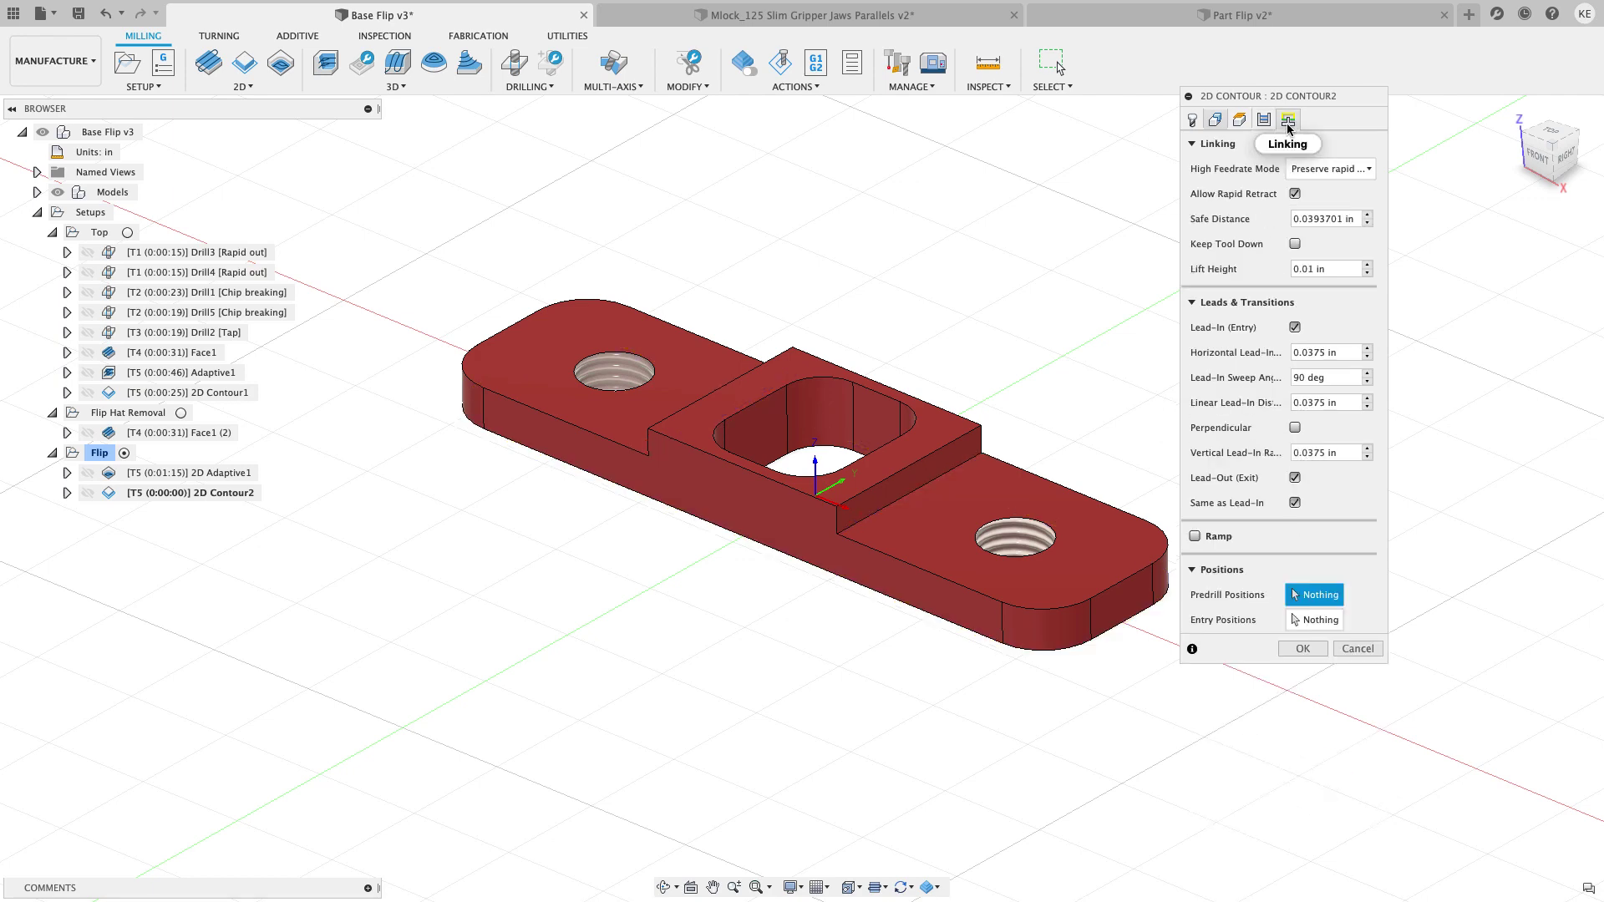
Set lead-in sweep angle and vertical lead-in radius to 0, keep tool down, cut both ways, and generate
click(1340, 374)
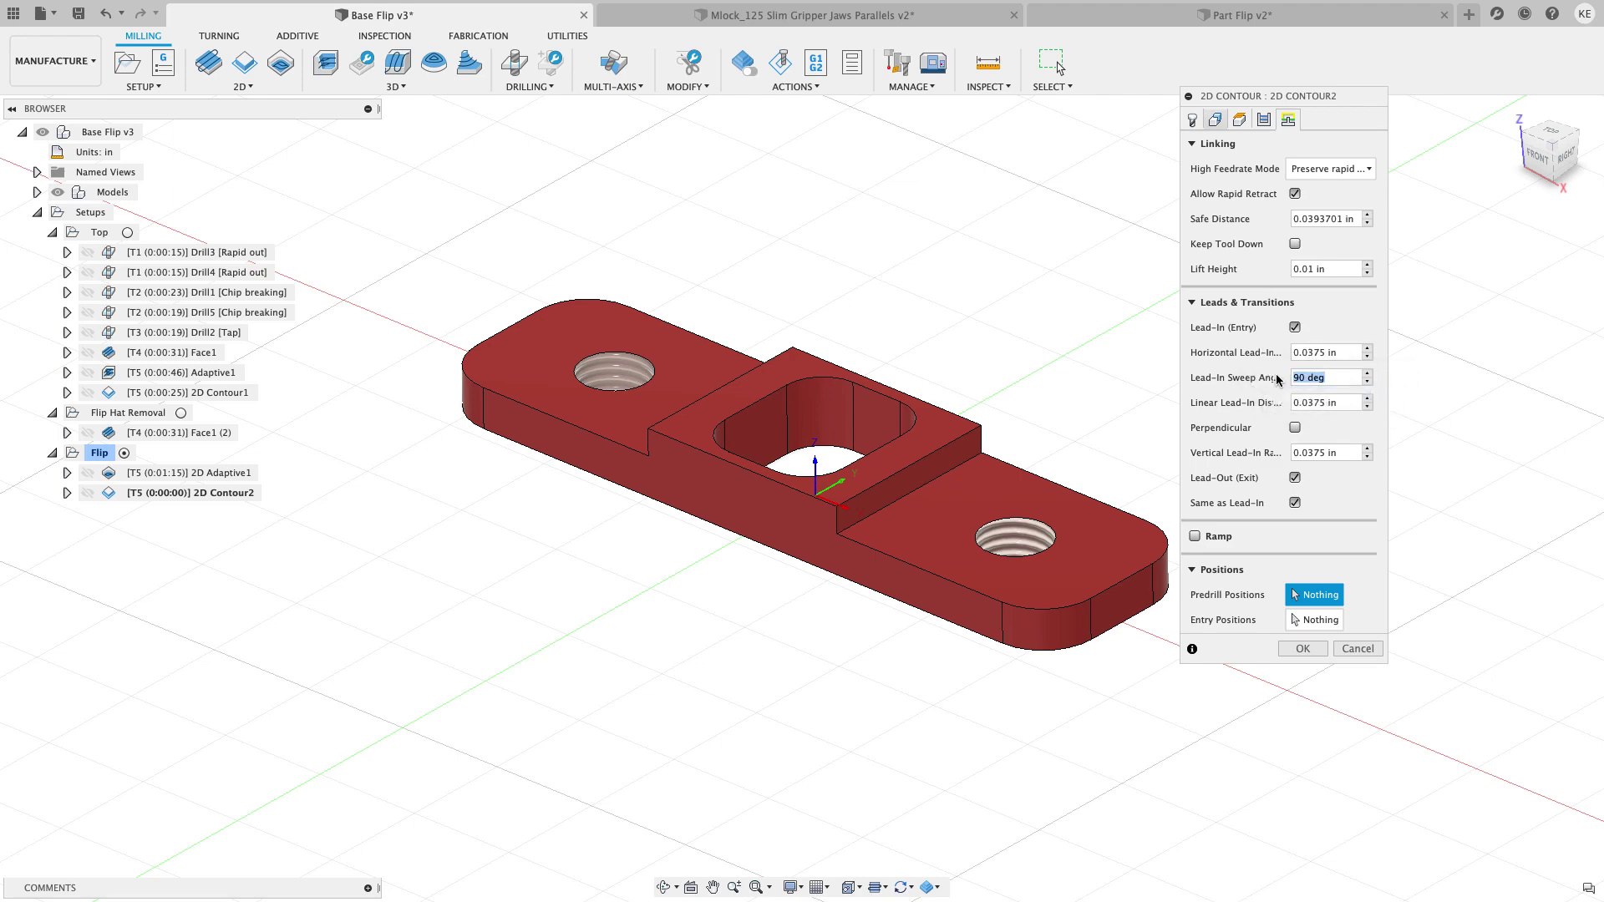
text(0)
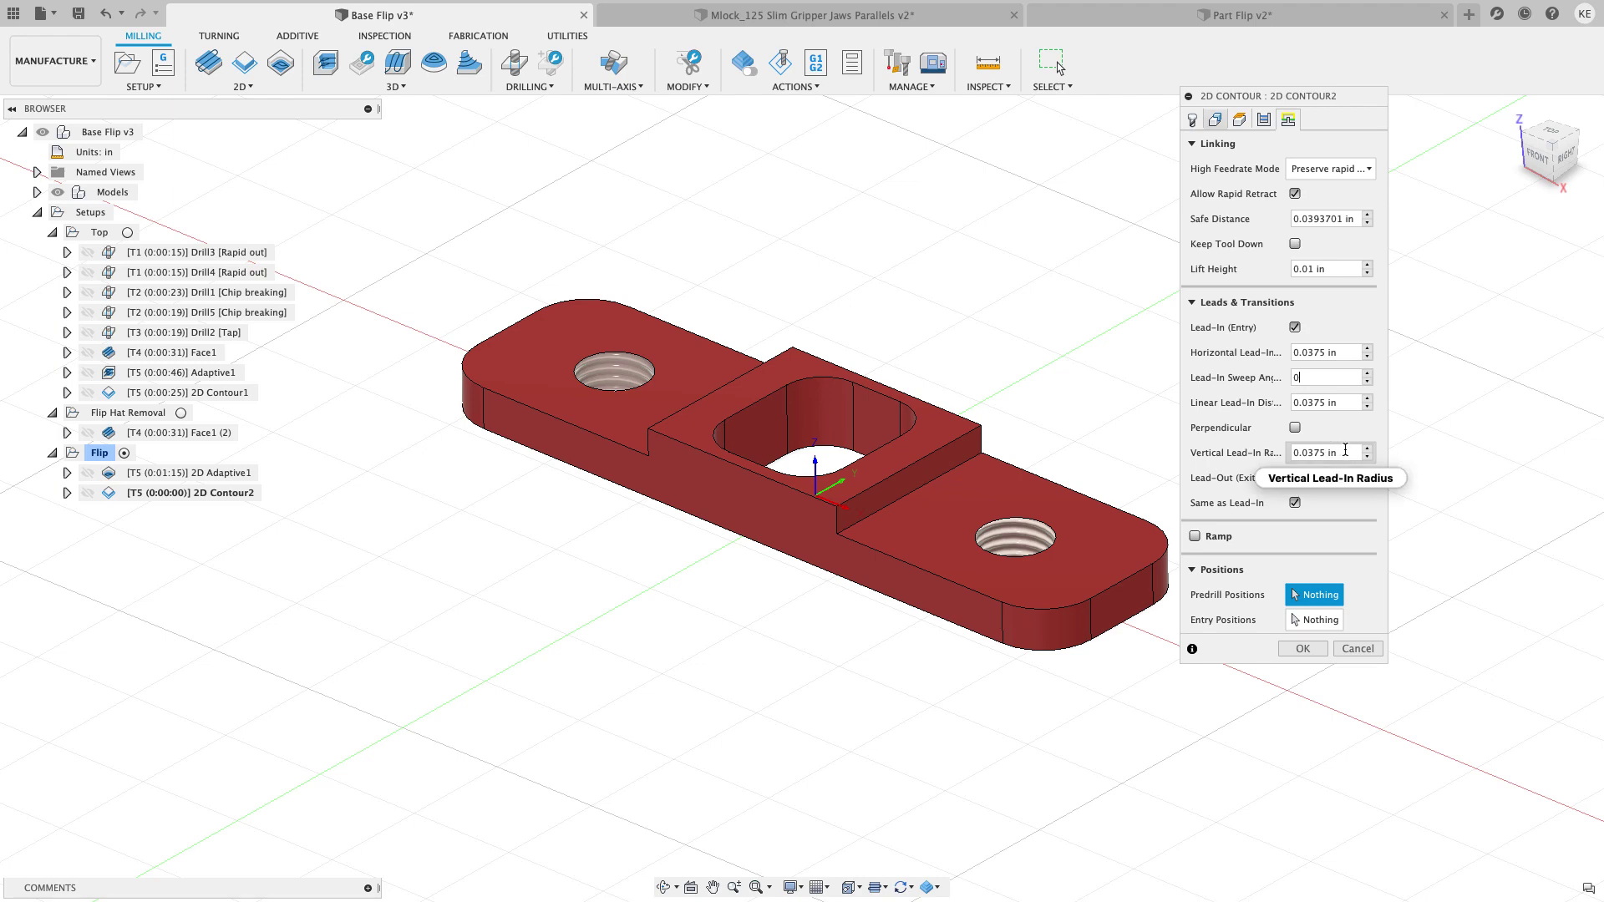
click(1291, 452)
text(0)
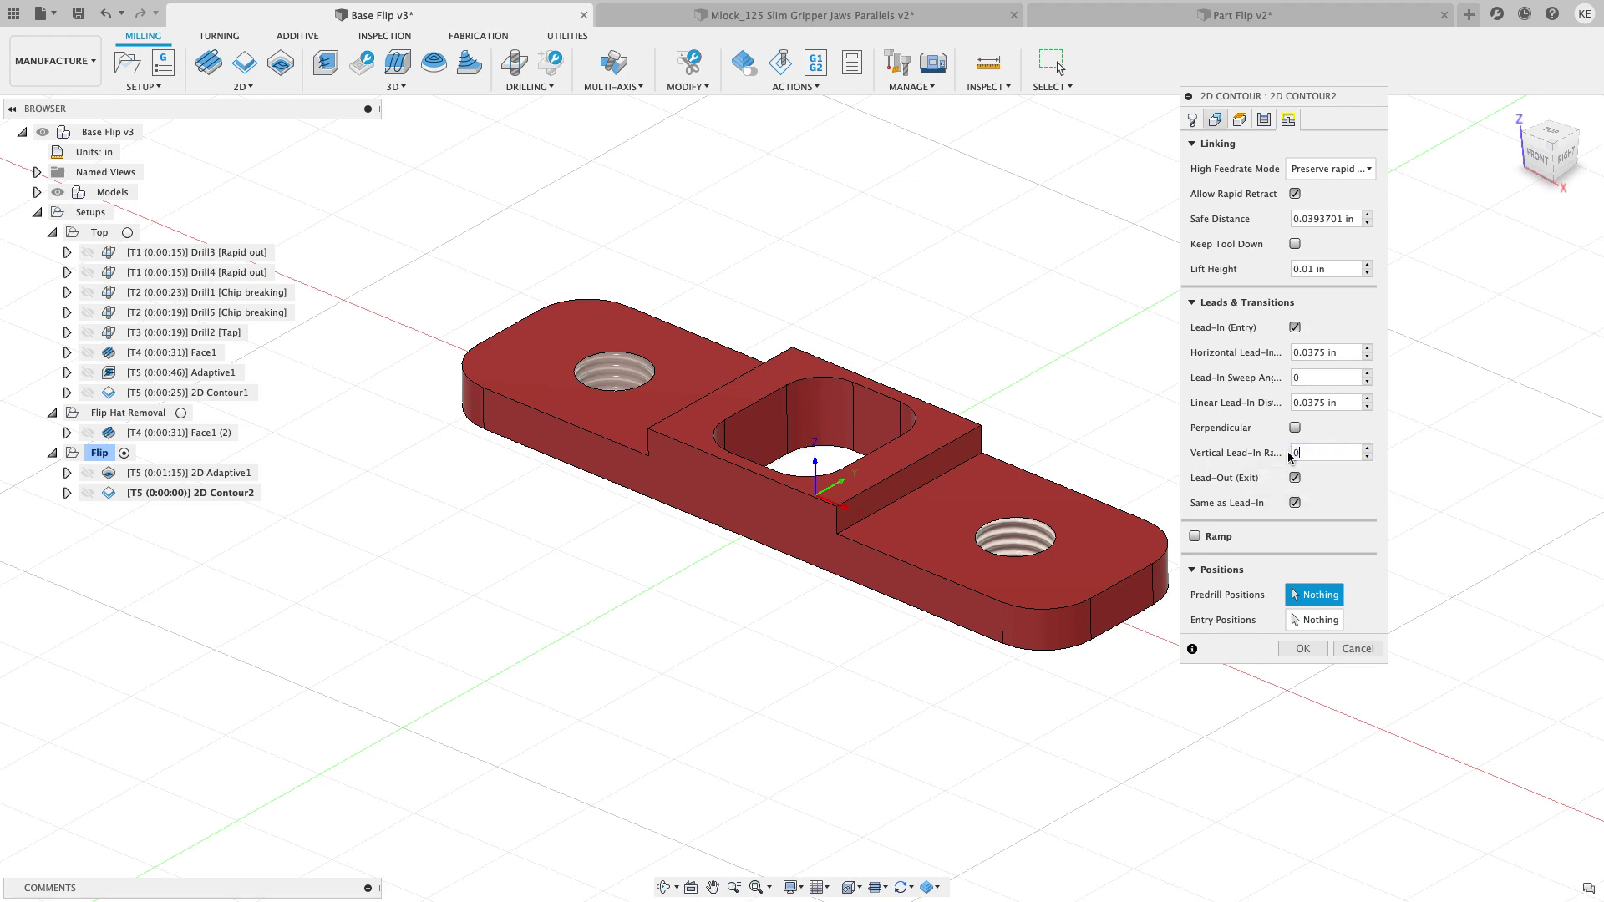
click(1295, 244)
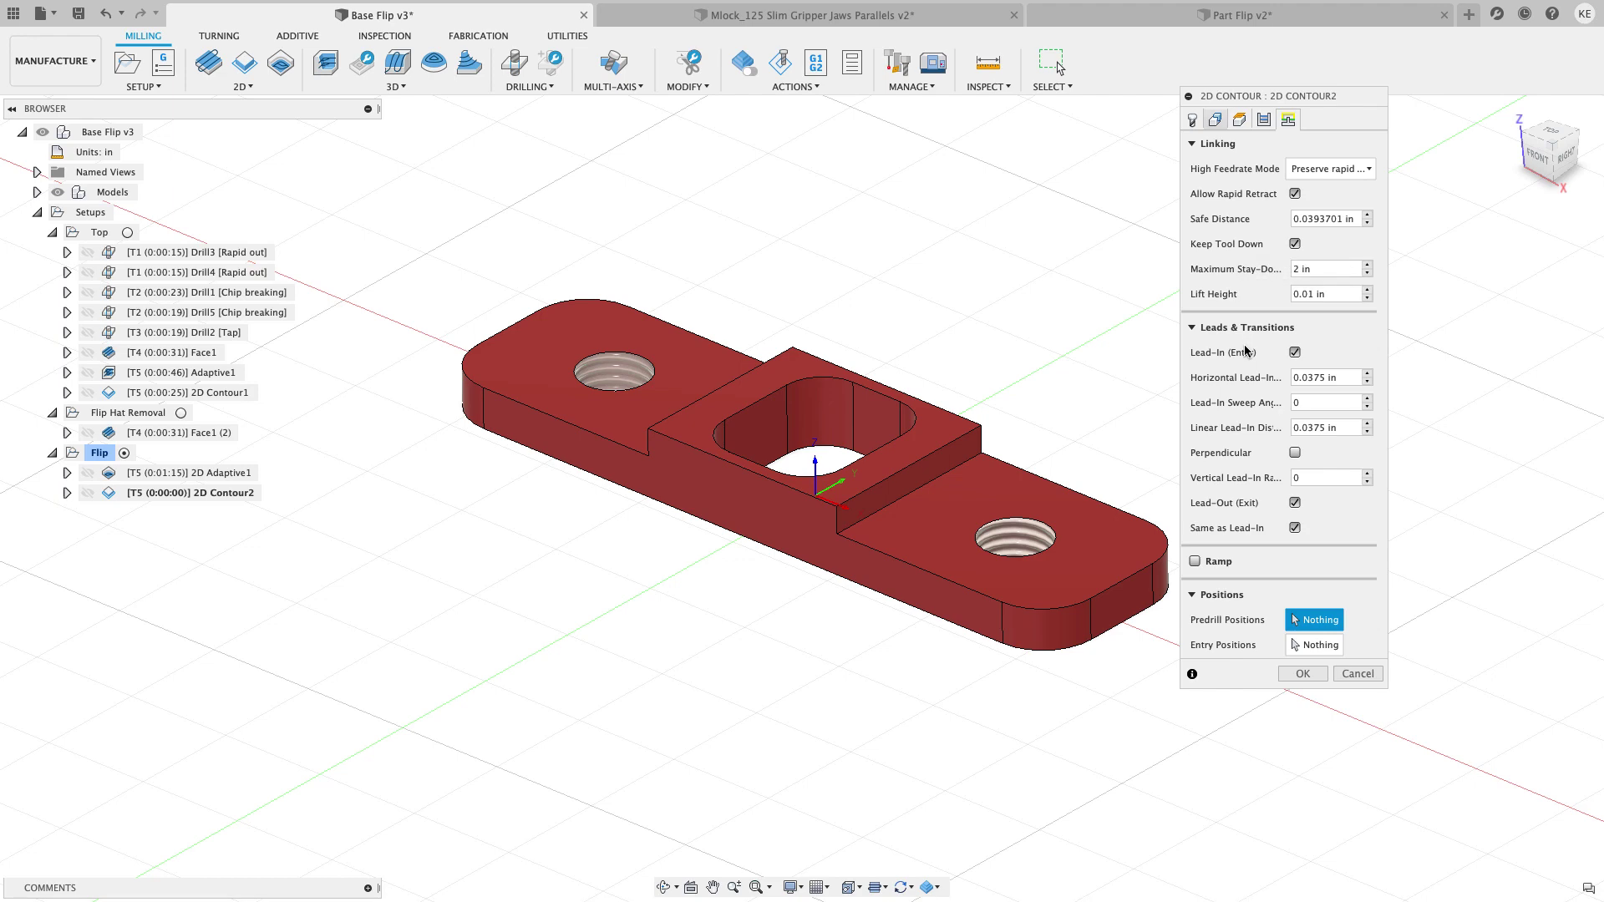
click(1264, 121)
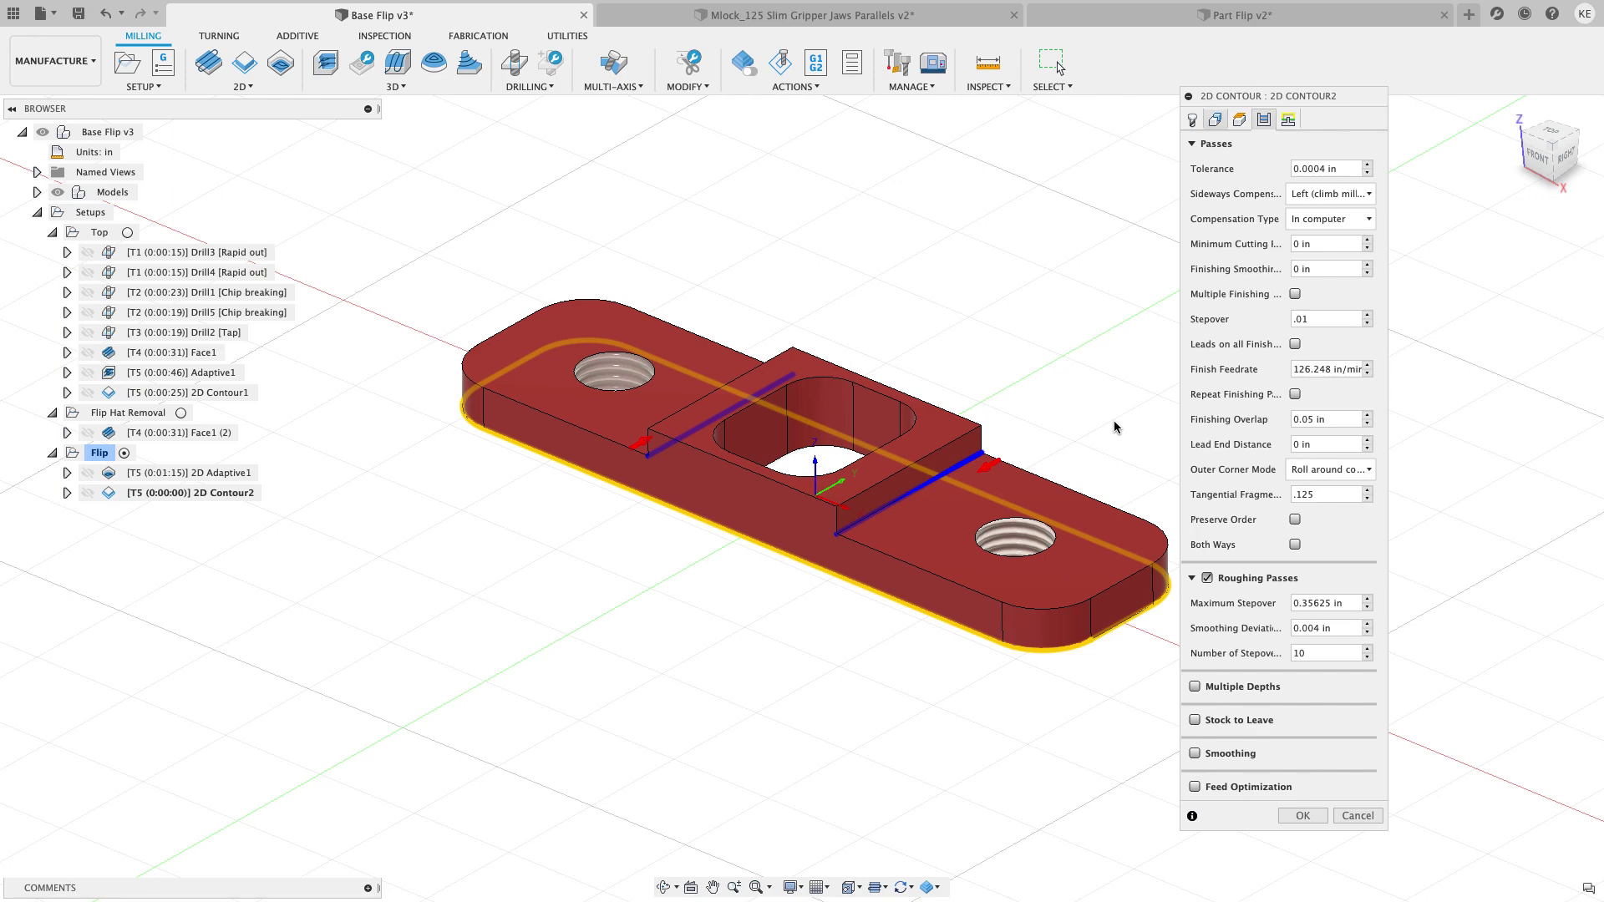
click(1294, 544)
key(Return)
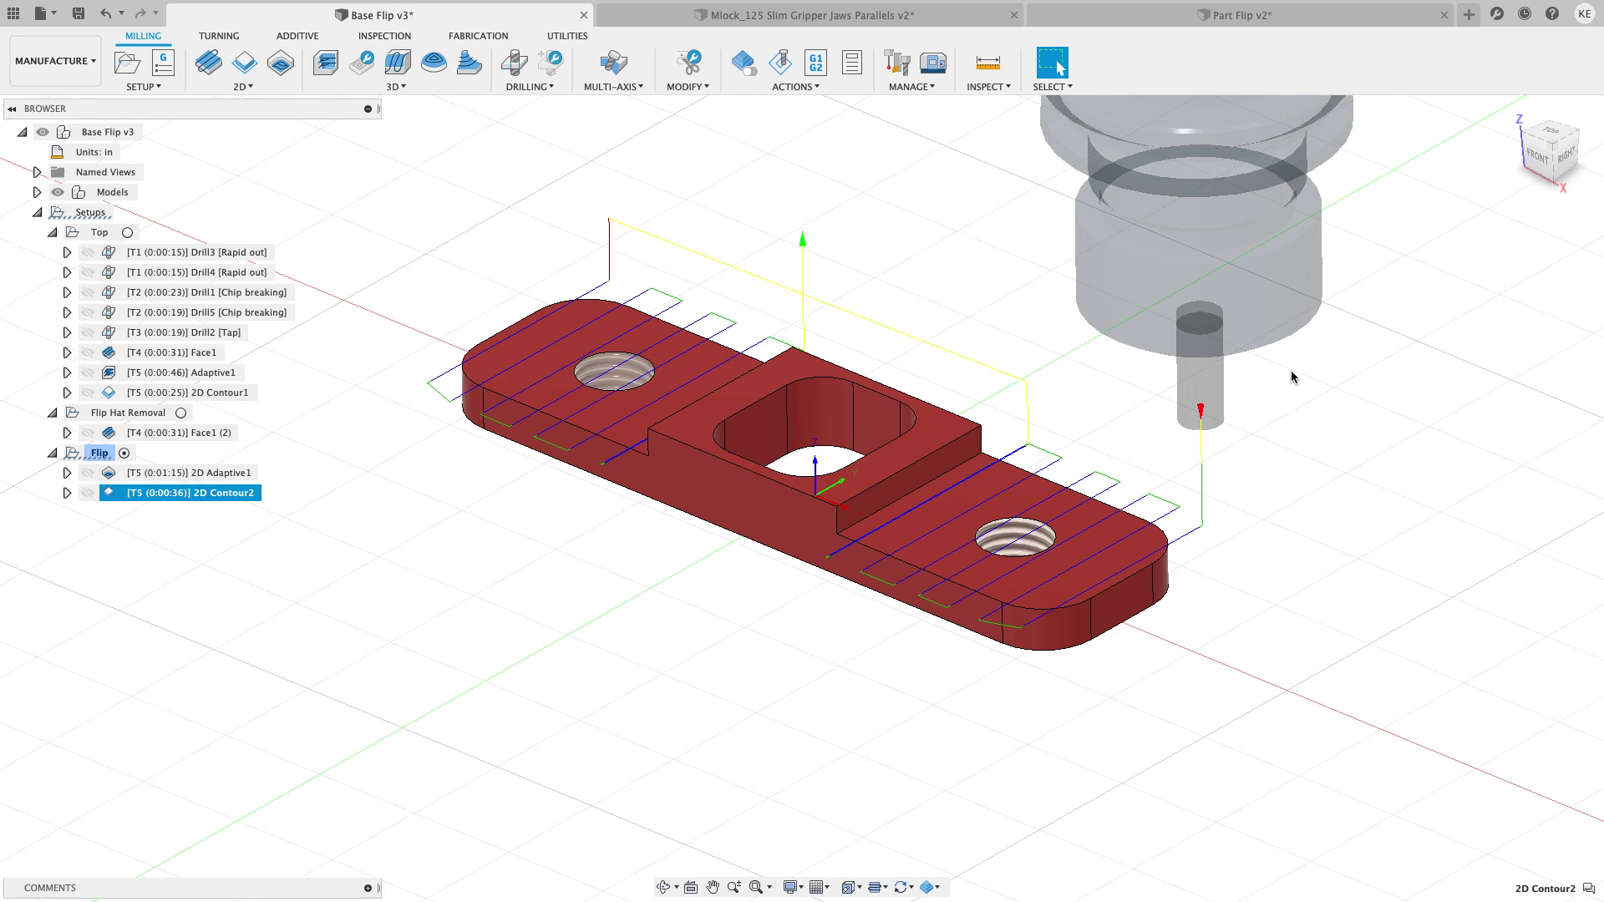
Hide the toolpath and switch from Base Flip v3 to the Mlock_125 vise assembly
click(921, 194)
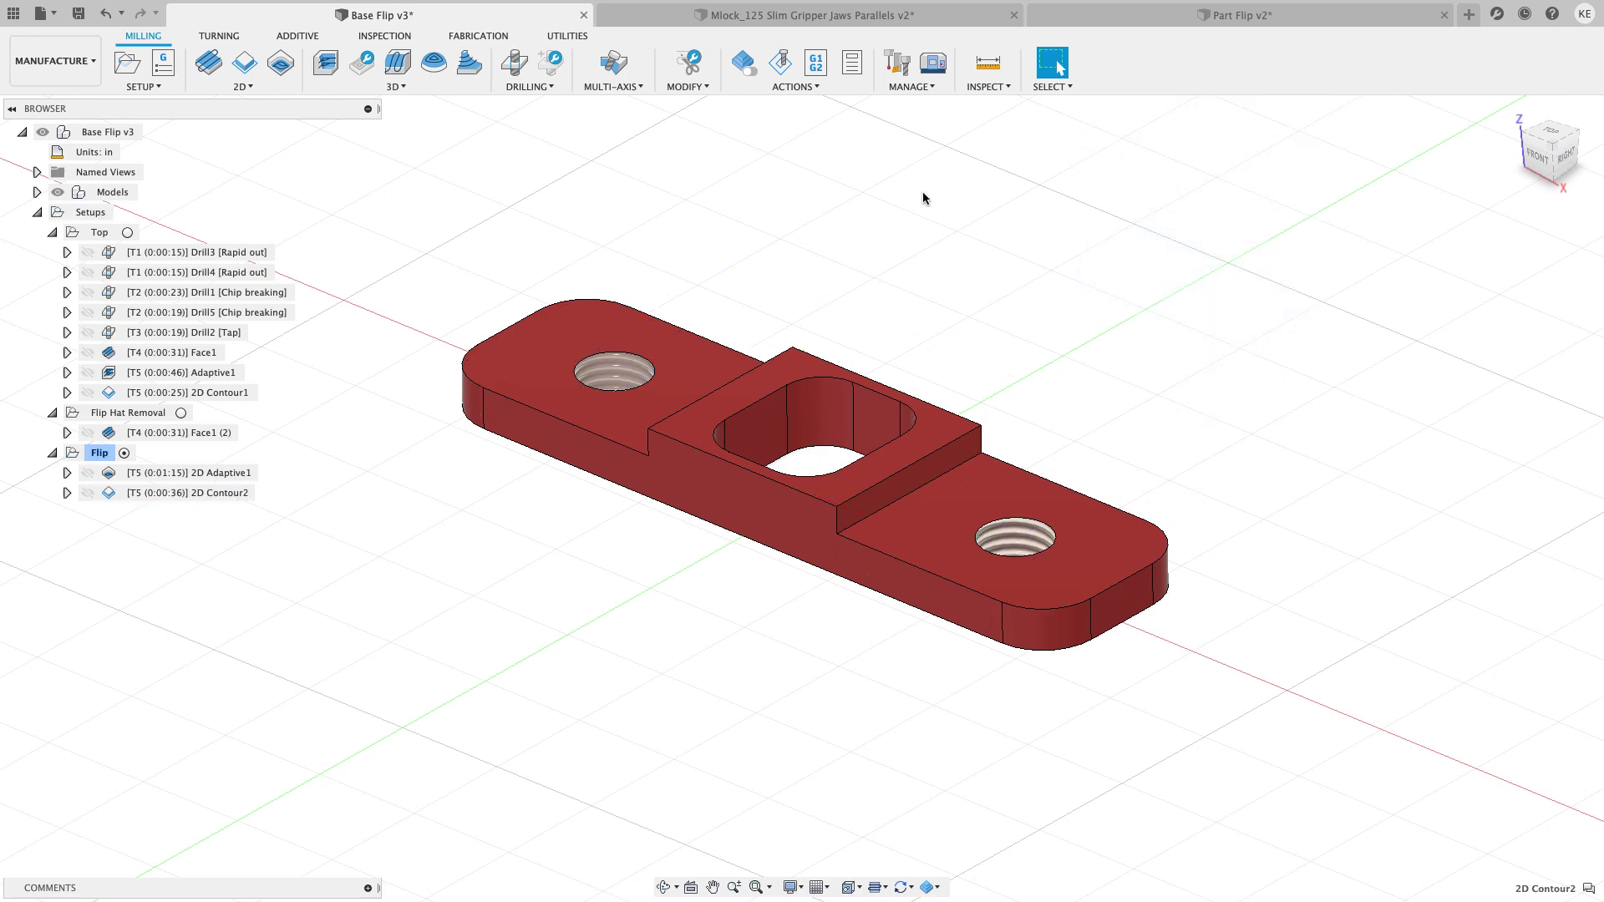
click(870, 28)
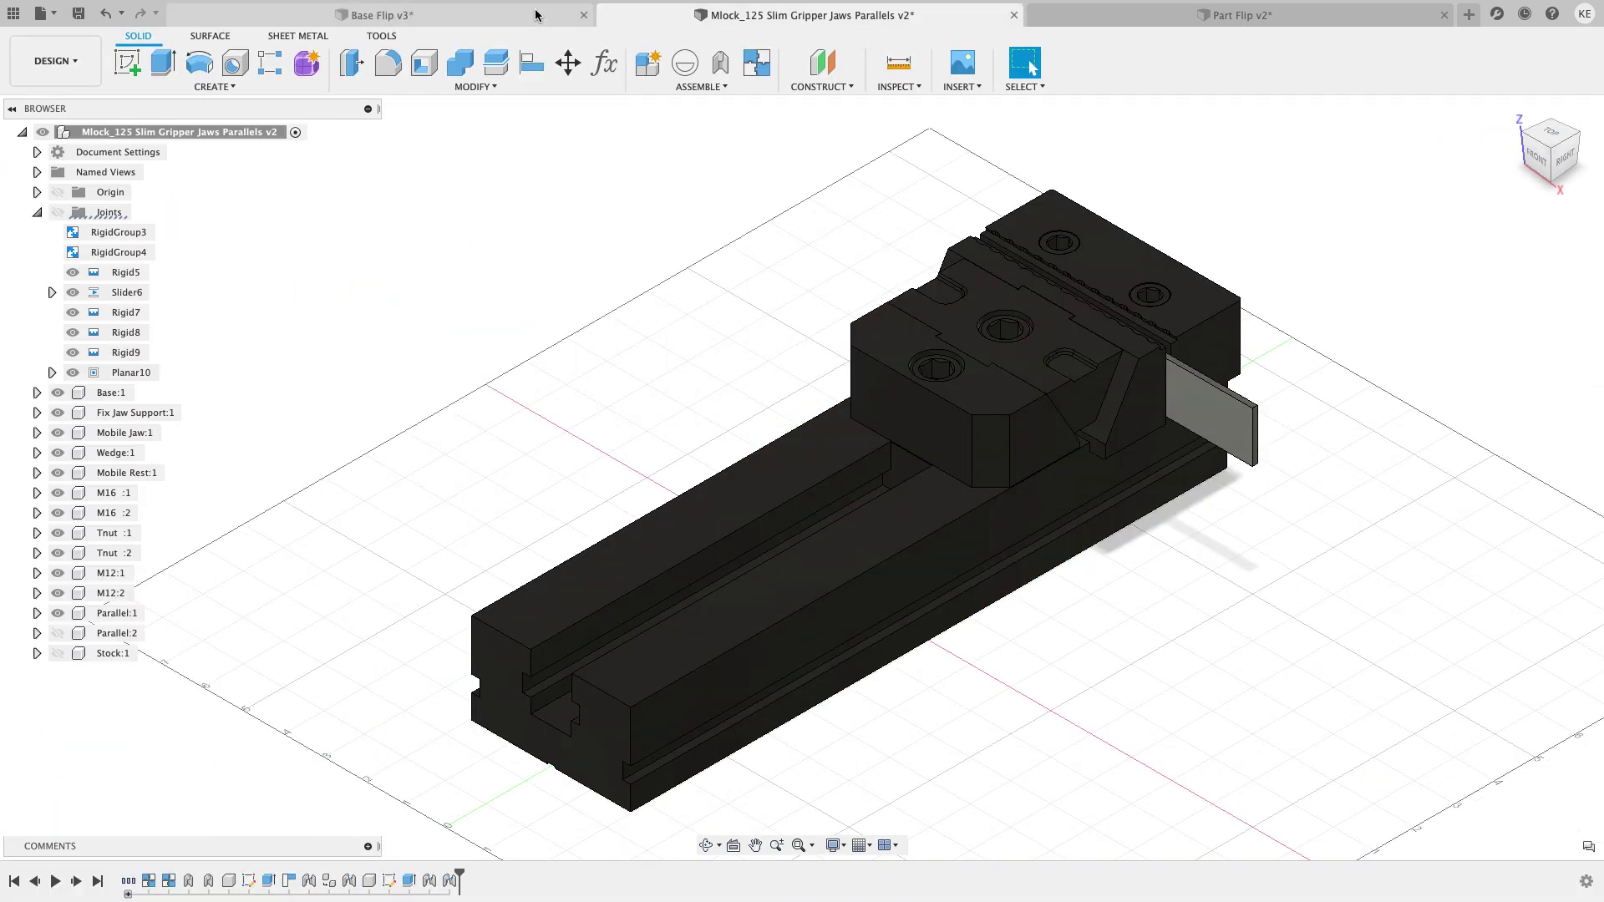
click(376, 15)
shift+middle_drag(382, 399, 918, 401)
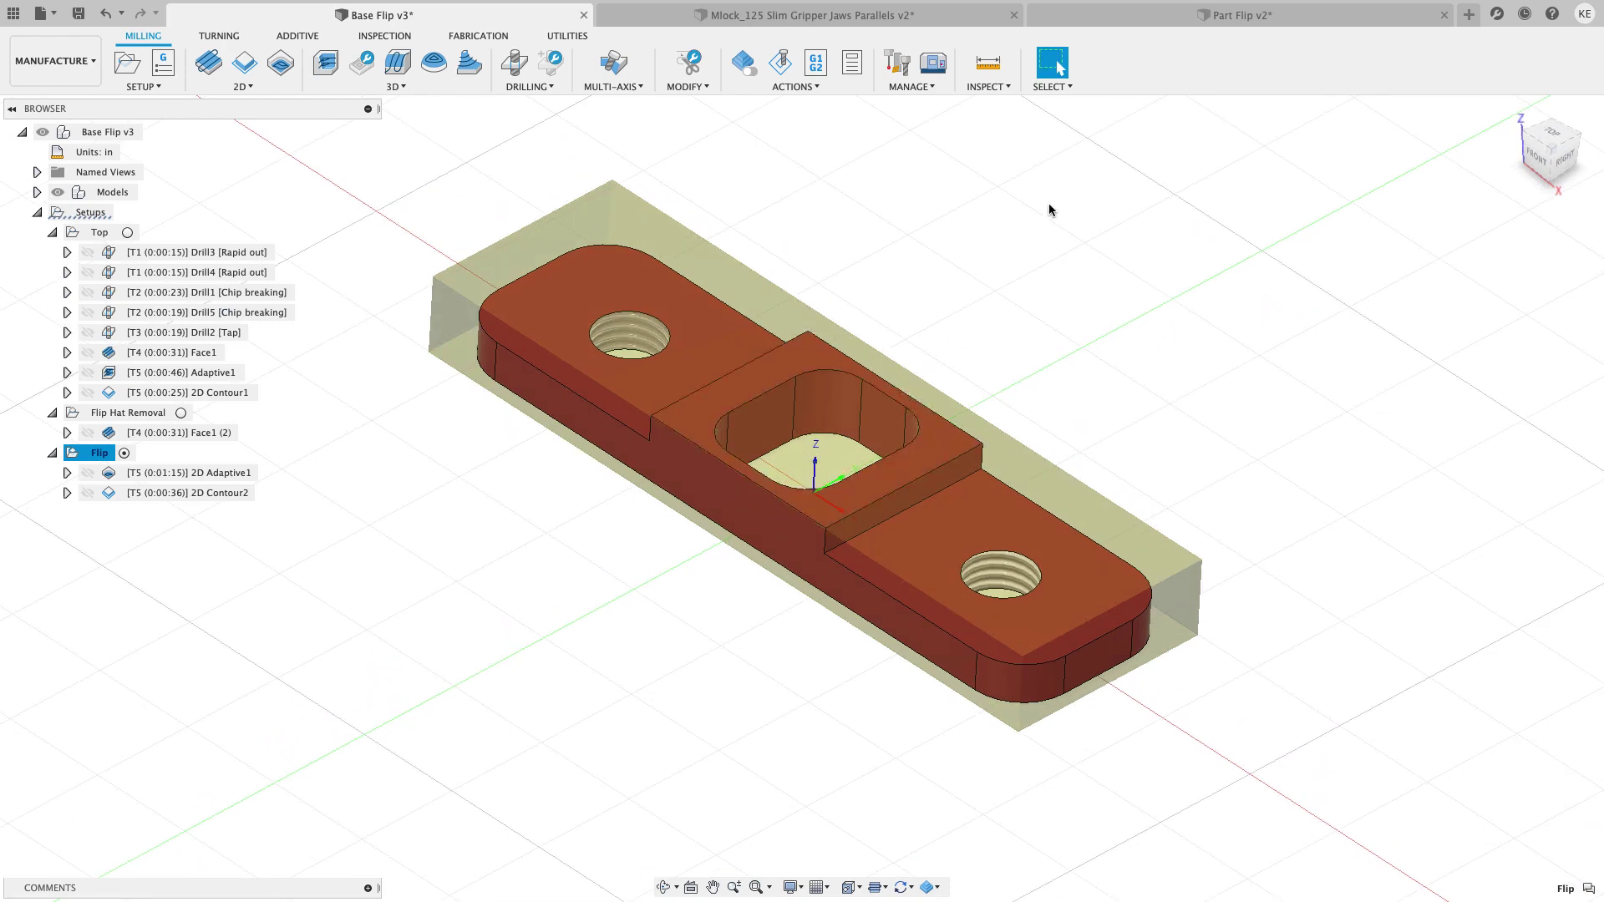
click(912, 18)
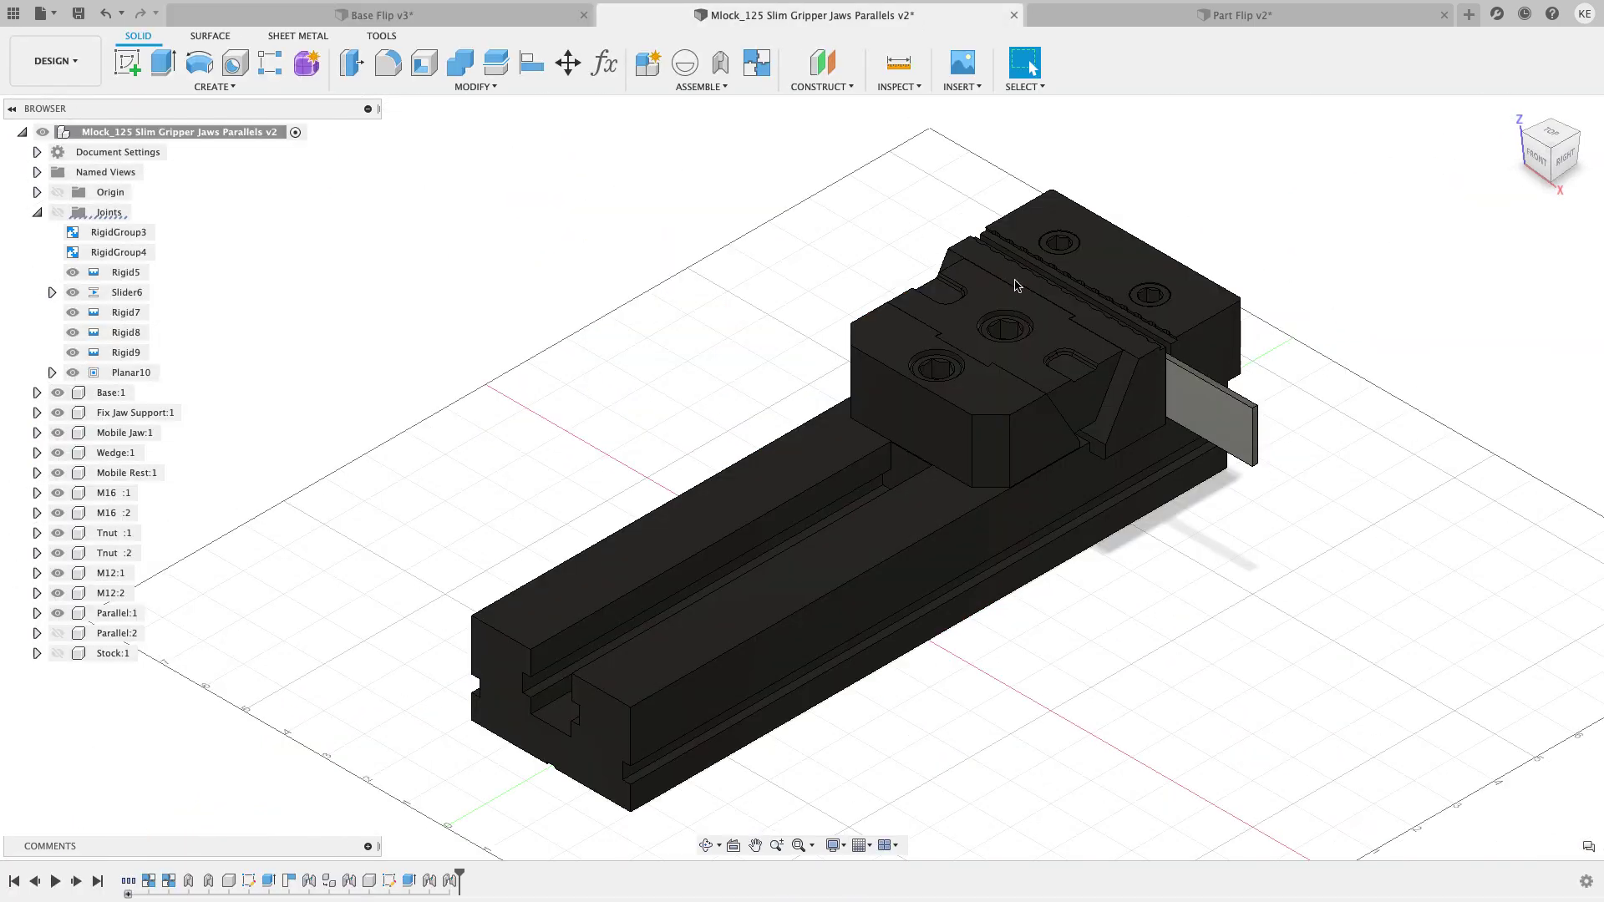
Zoom in to select the parallel plate's thin top face, then fit the whole vise in view
scroll(1216, 380, up, 8)
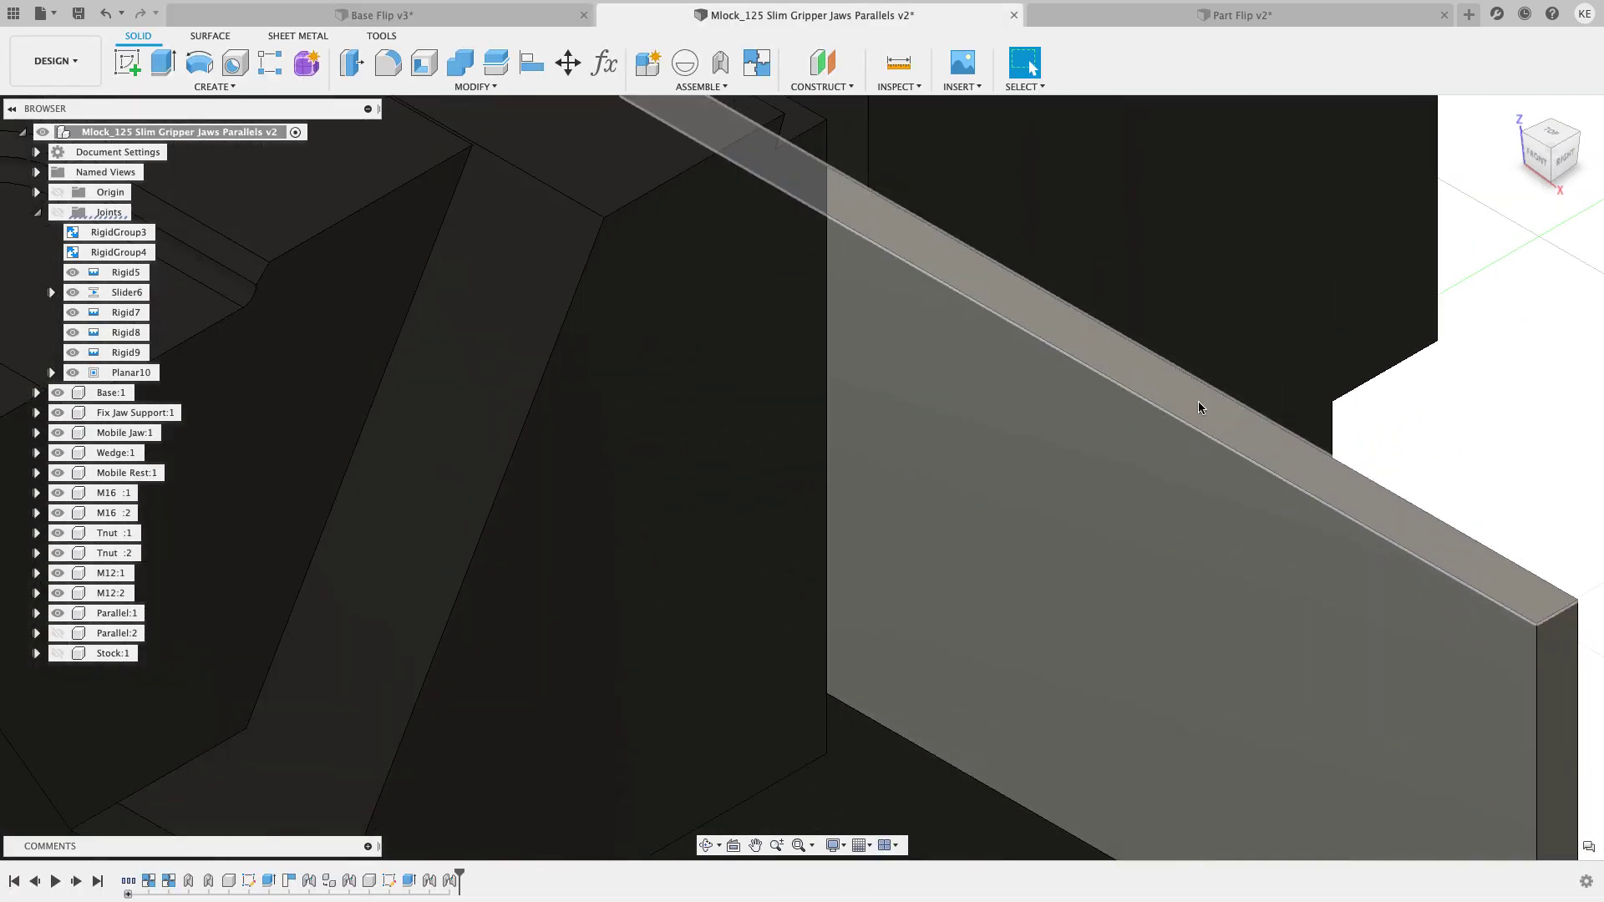
click(1199, 404)
scroll(1169, 402, down, 3)
scroll(1186, 405, down, 10)
click(1305, 407)
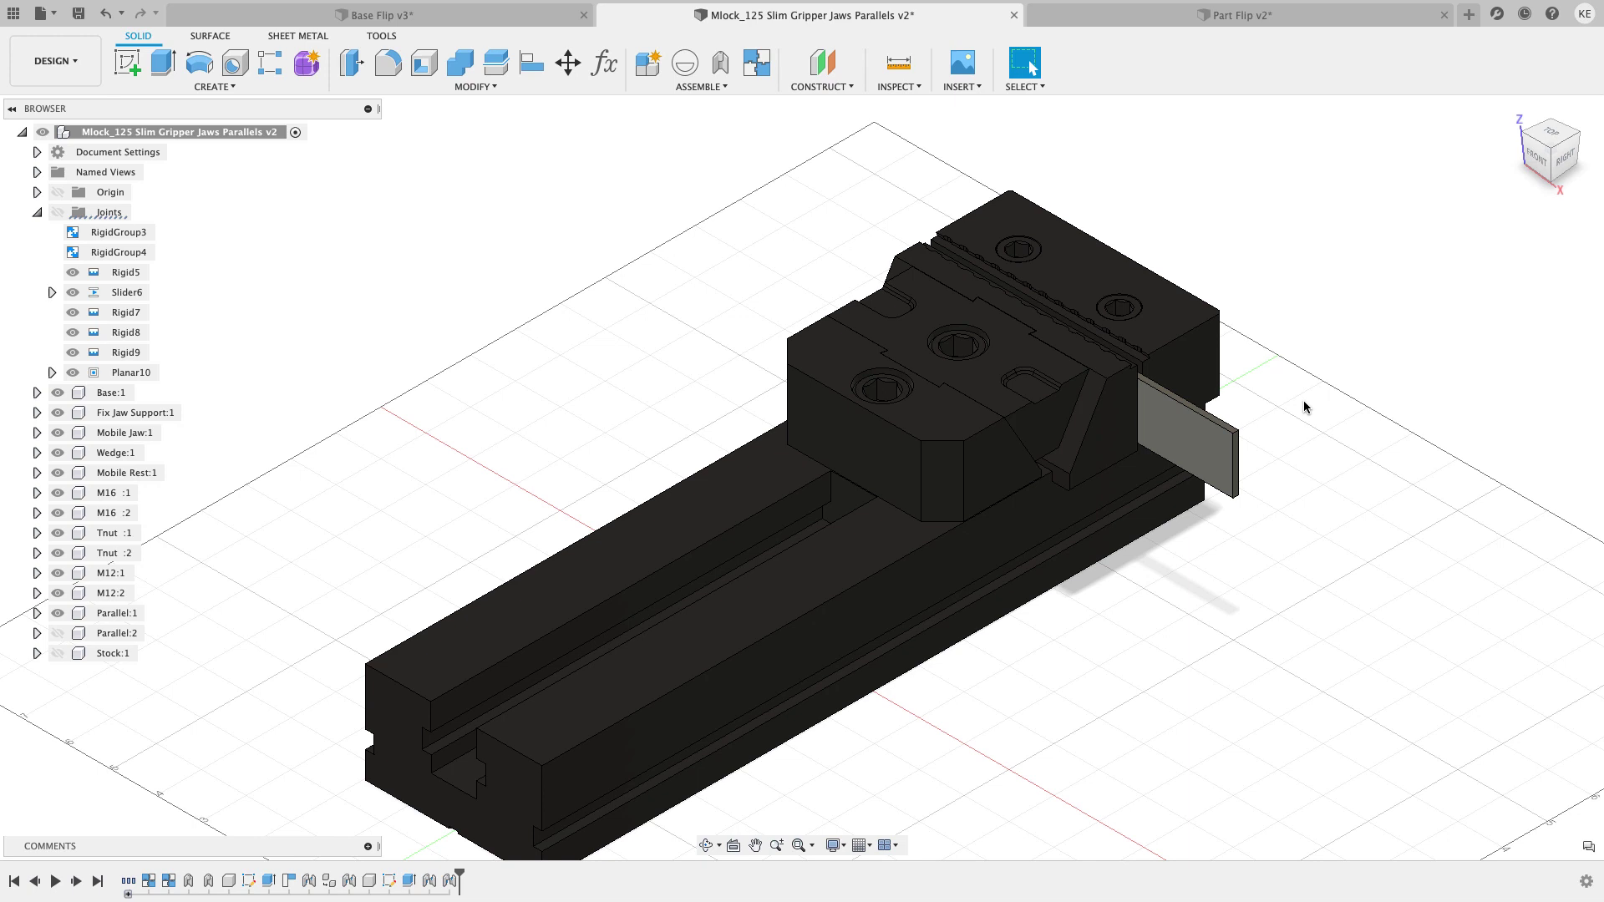
scroll(1237, 411, up, 5)
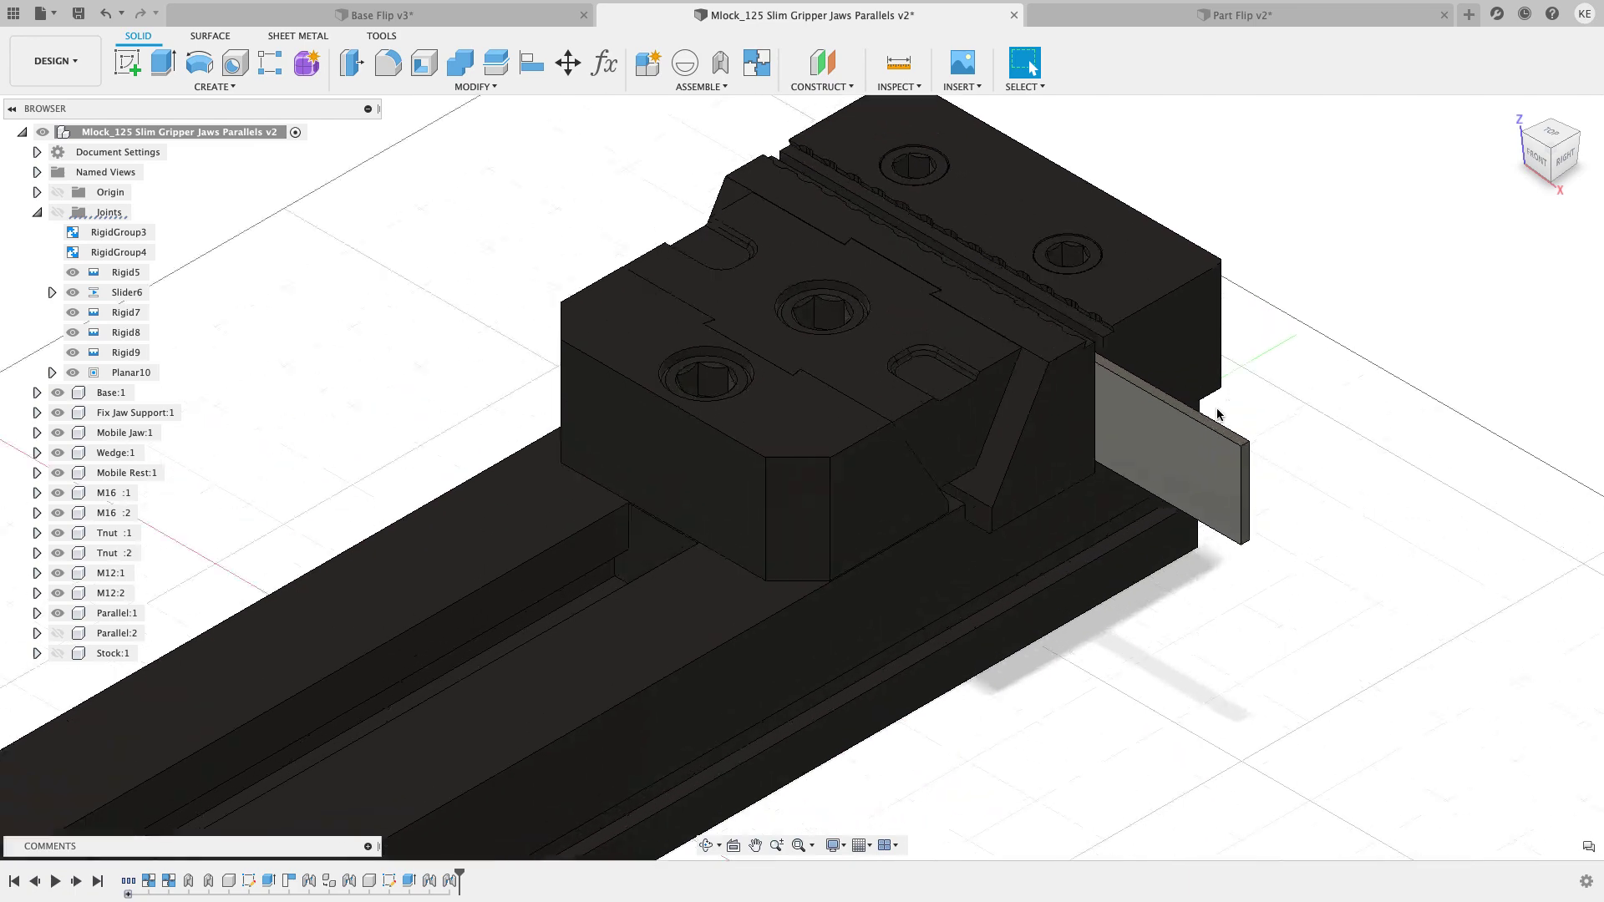
scroll(1194, 422, up, 3)
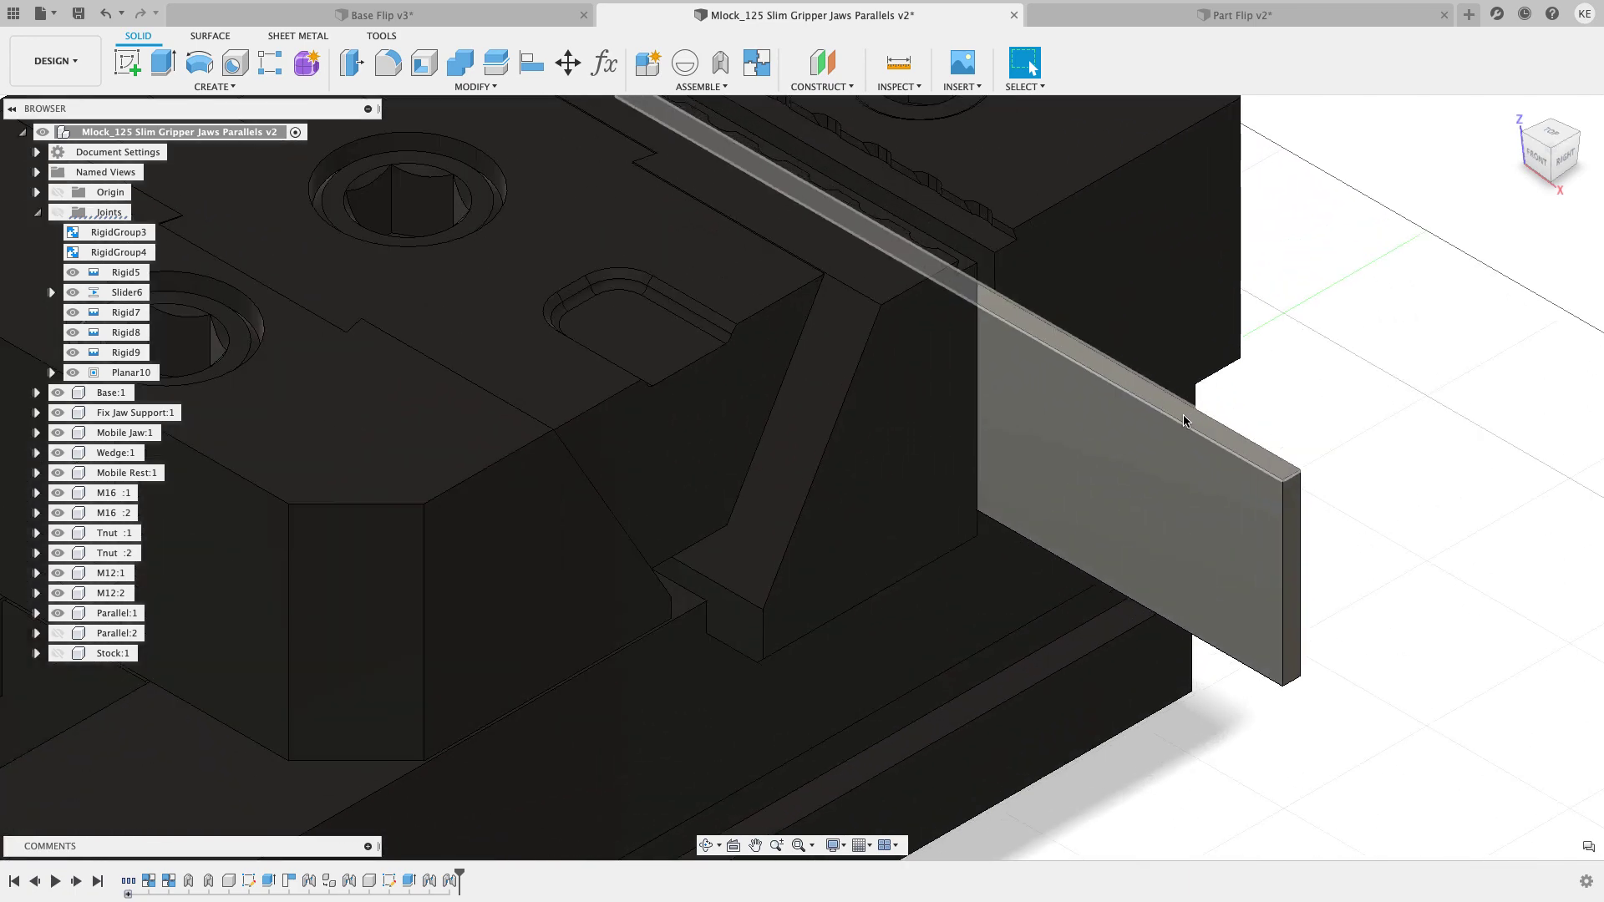
click(1206, 431)
scroll(1308, 387, down, 3)
key(F6)
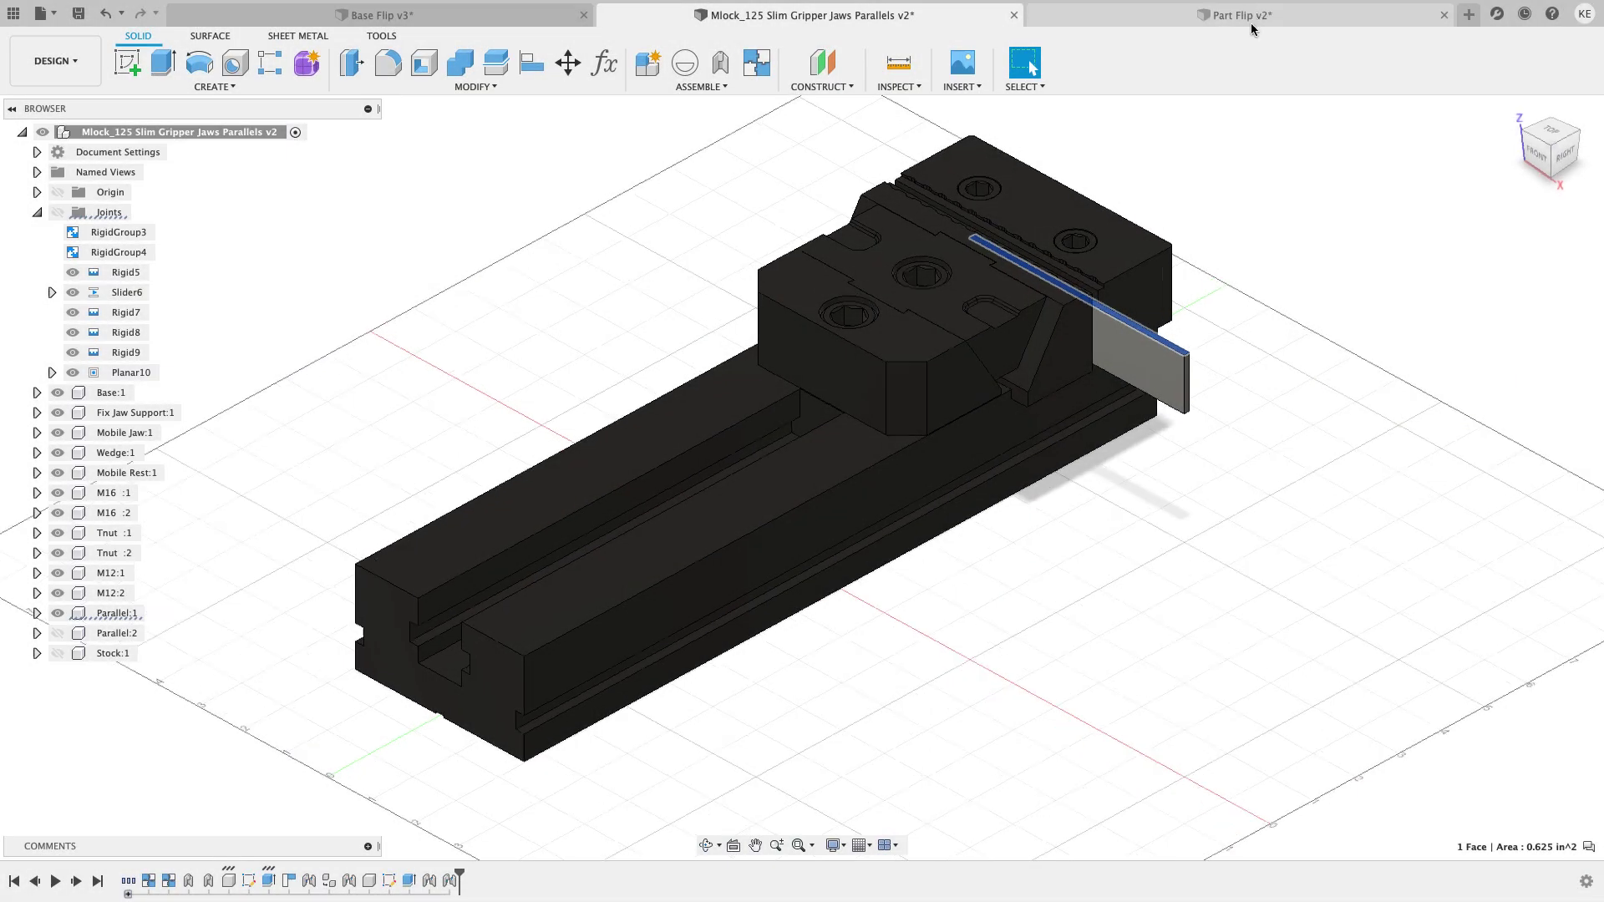
In Part Flip v2, show the parallels and inspect the vise from the right and underneath
click(1250, 20)
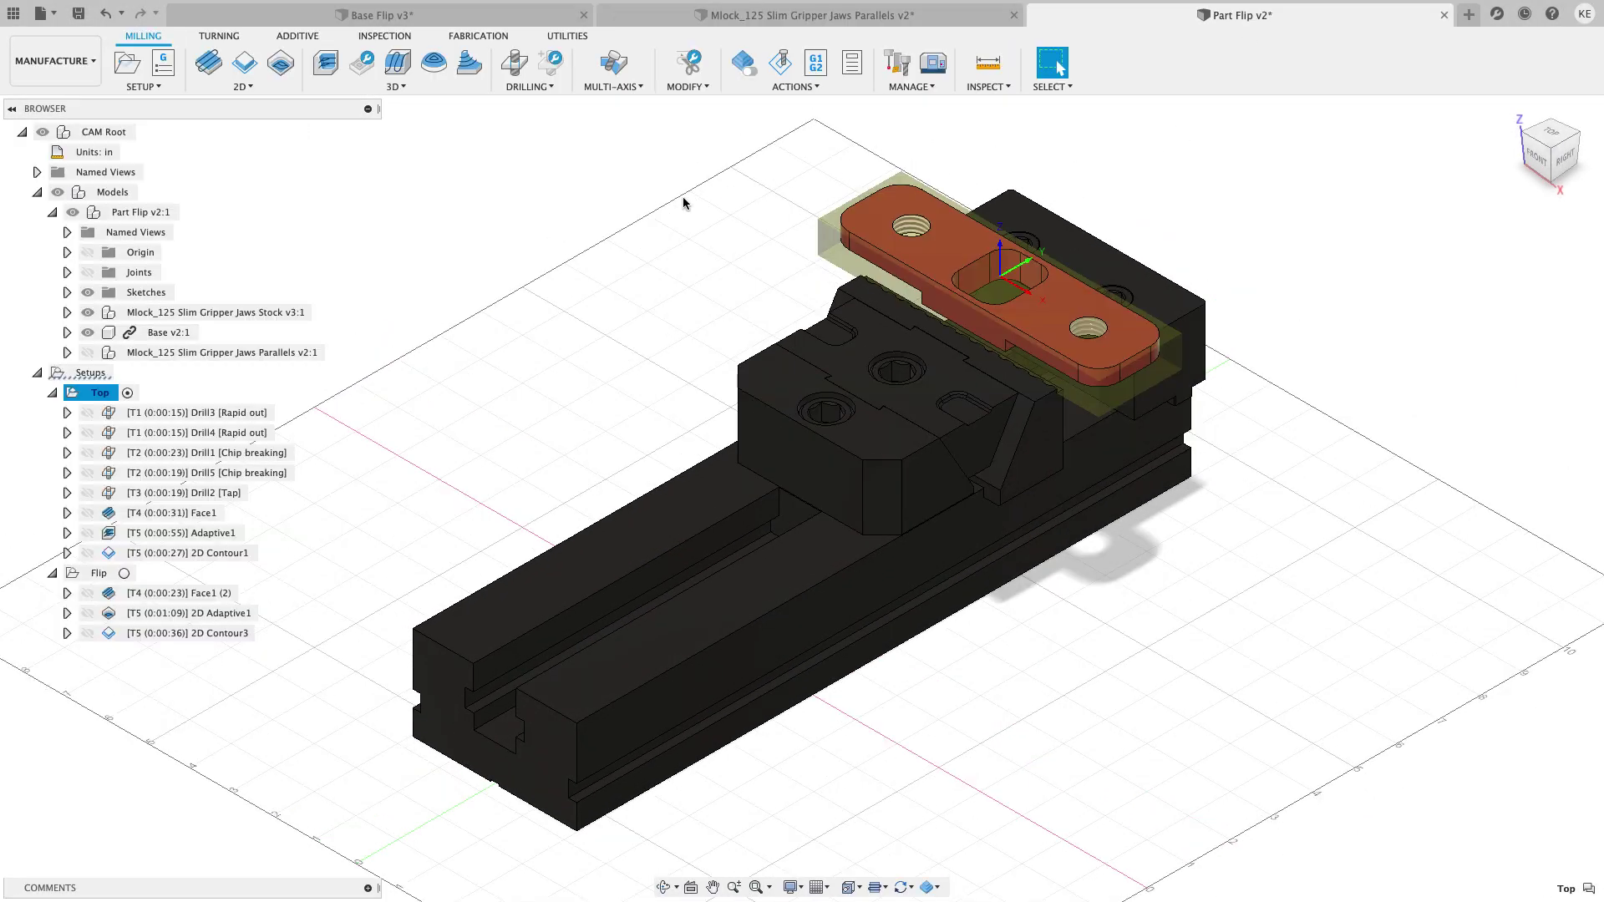
click(560, 254)
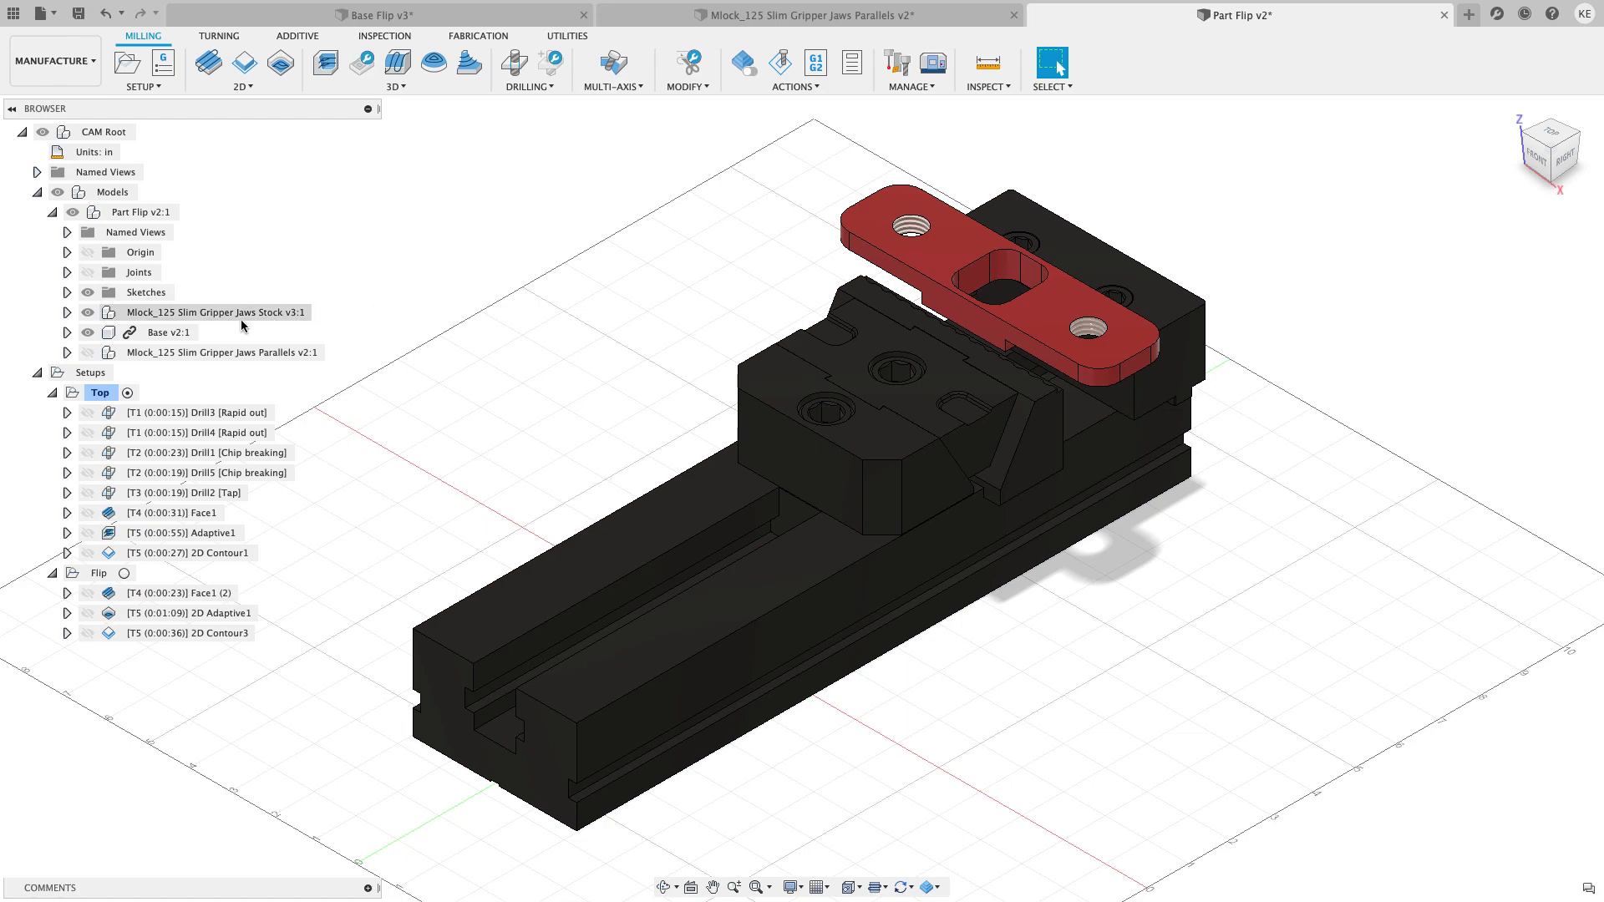
click(87, 353)
scroll(468, 360, down, 3)
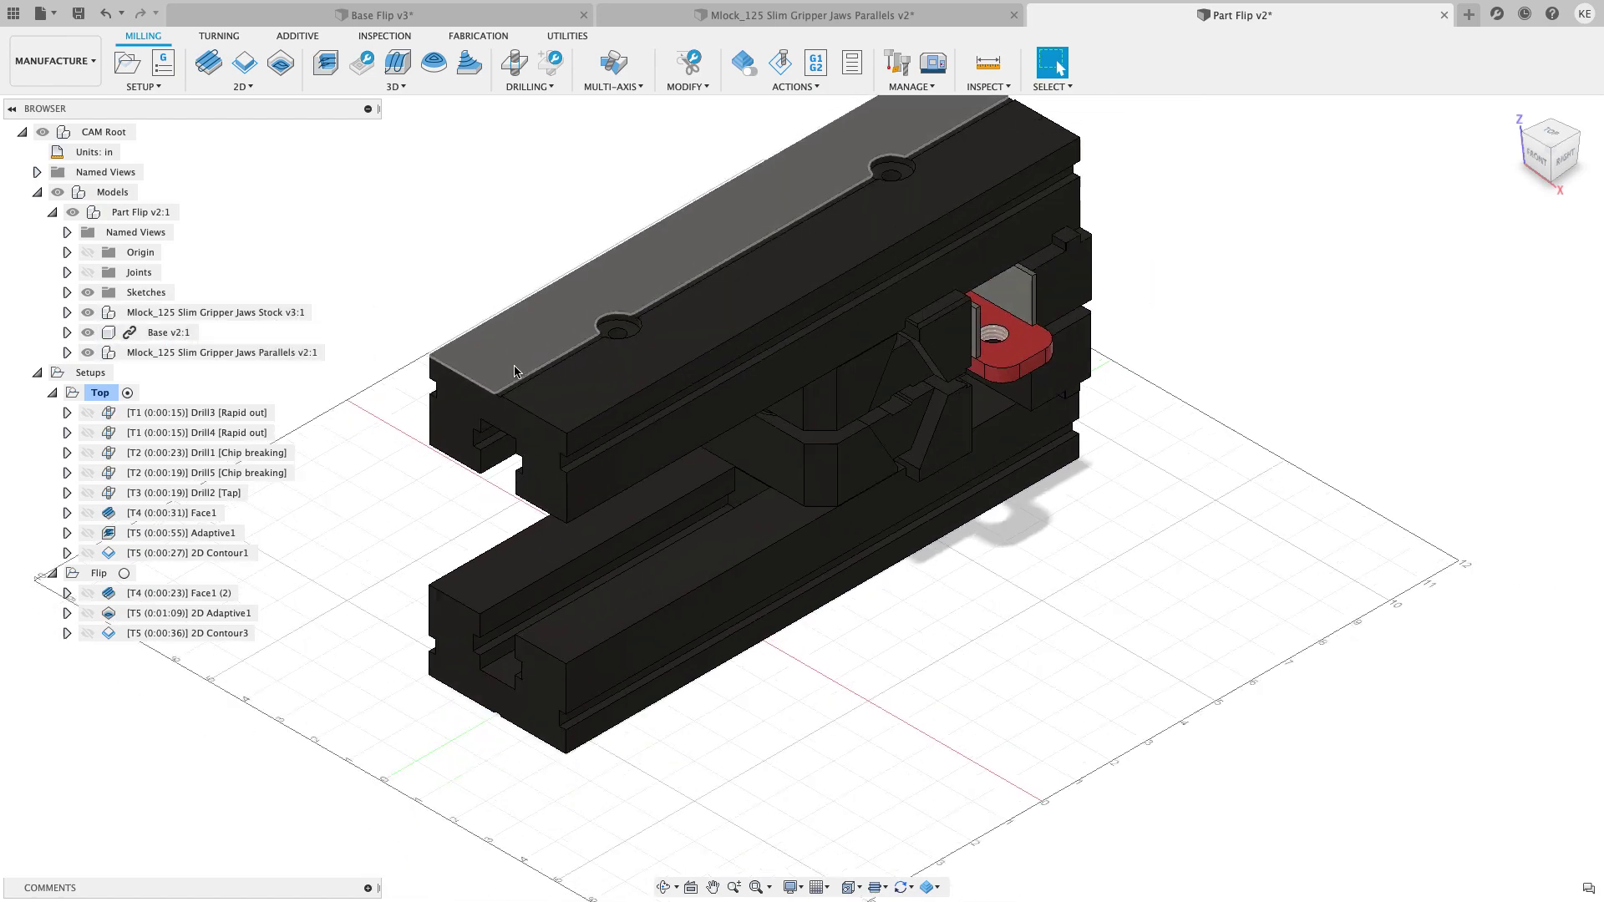
shift+middle_drag(468, 360, 1058, 67)
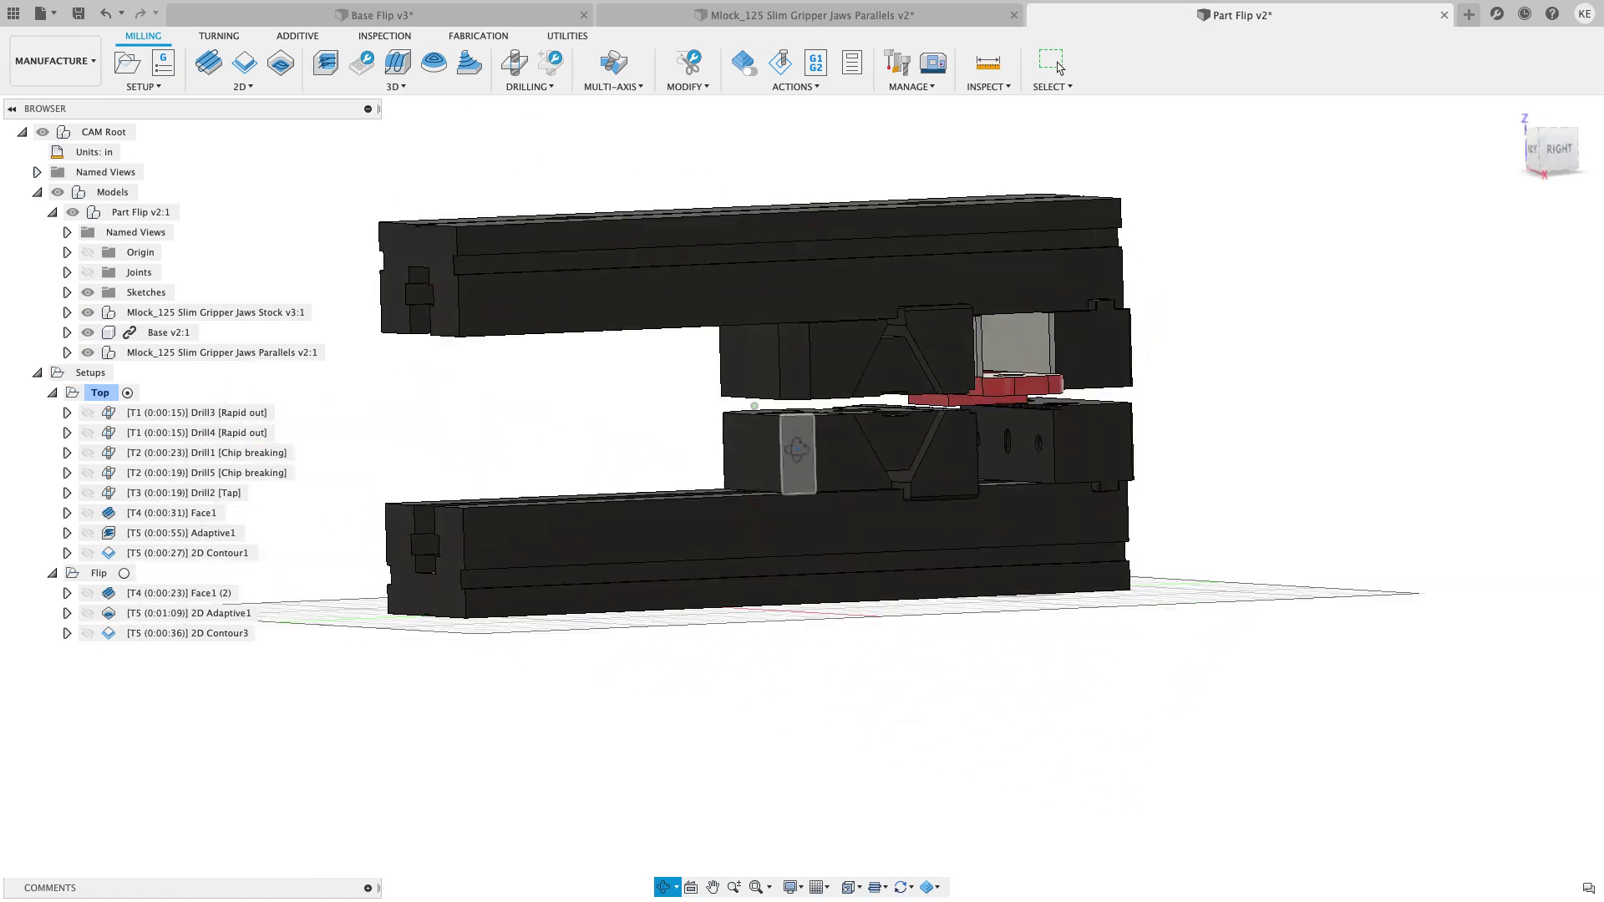
click(1057, 67)
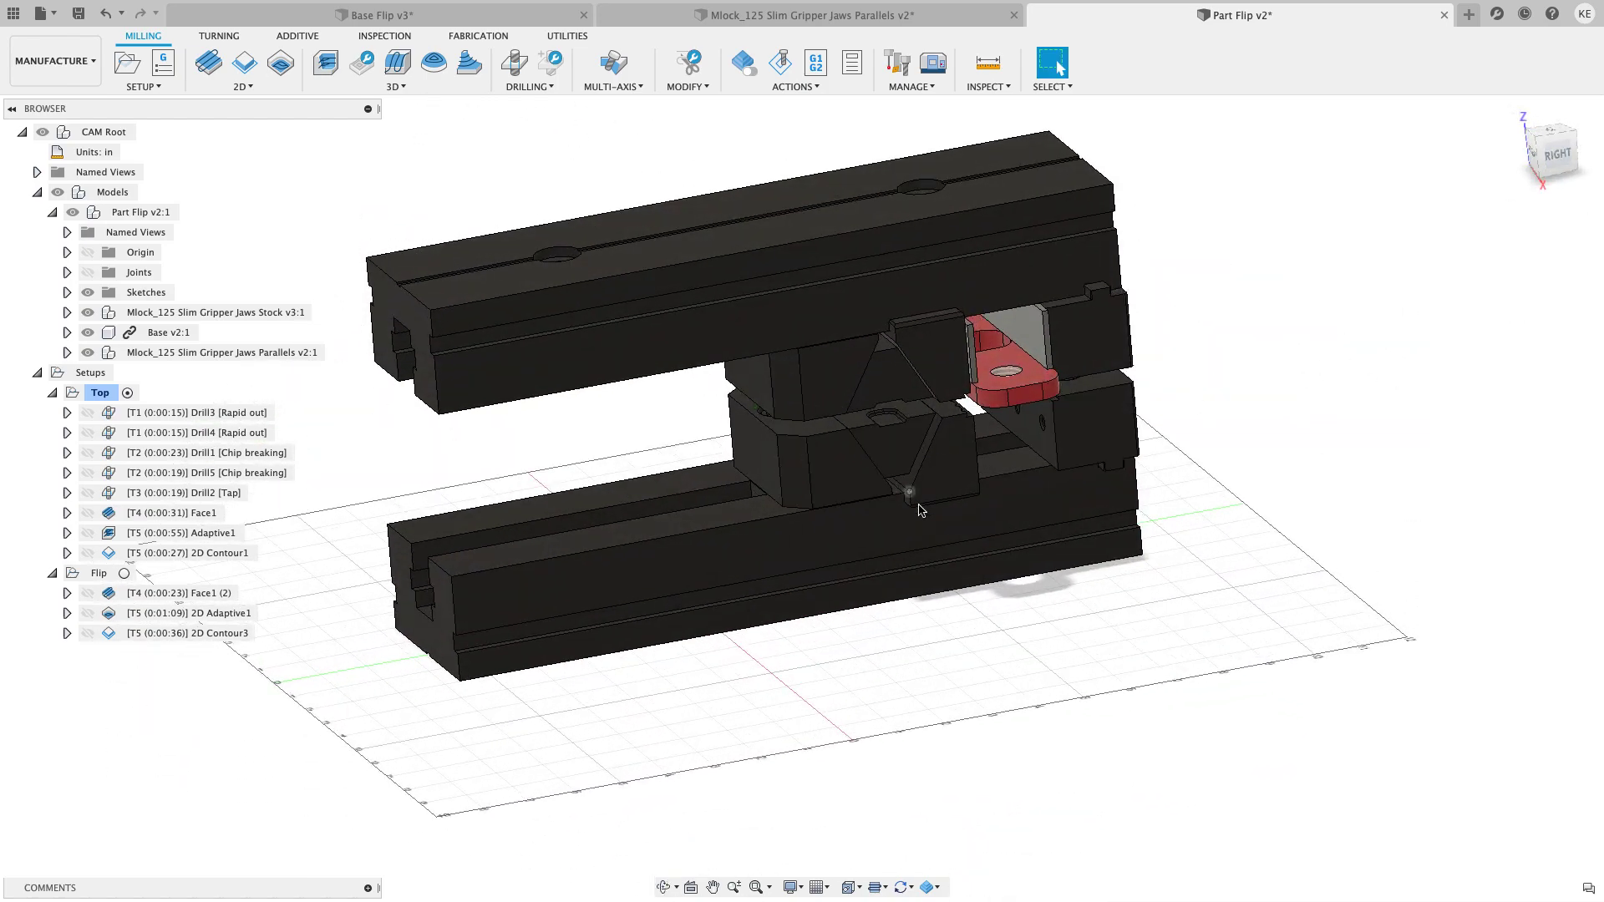
shift+middle_drag(923, 405, 1057, 67)
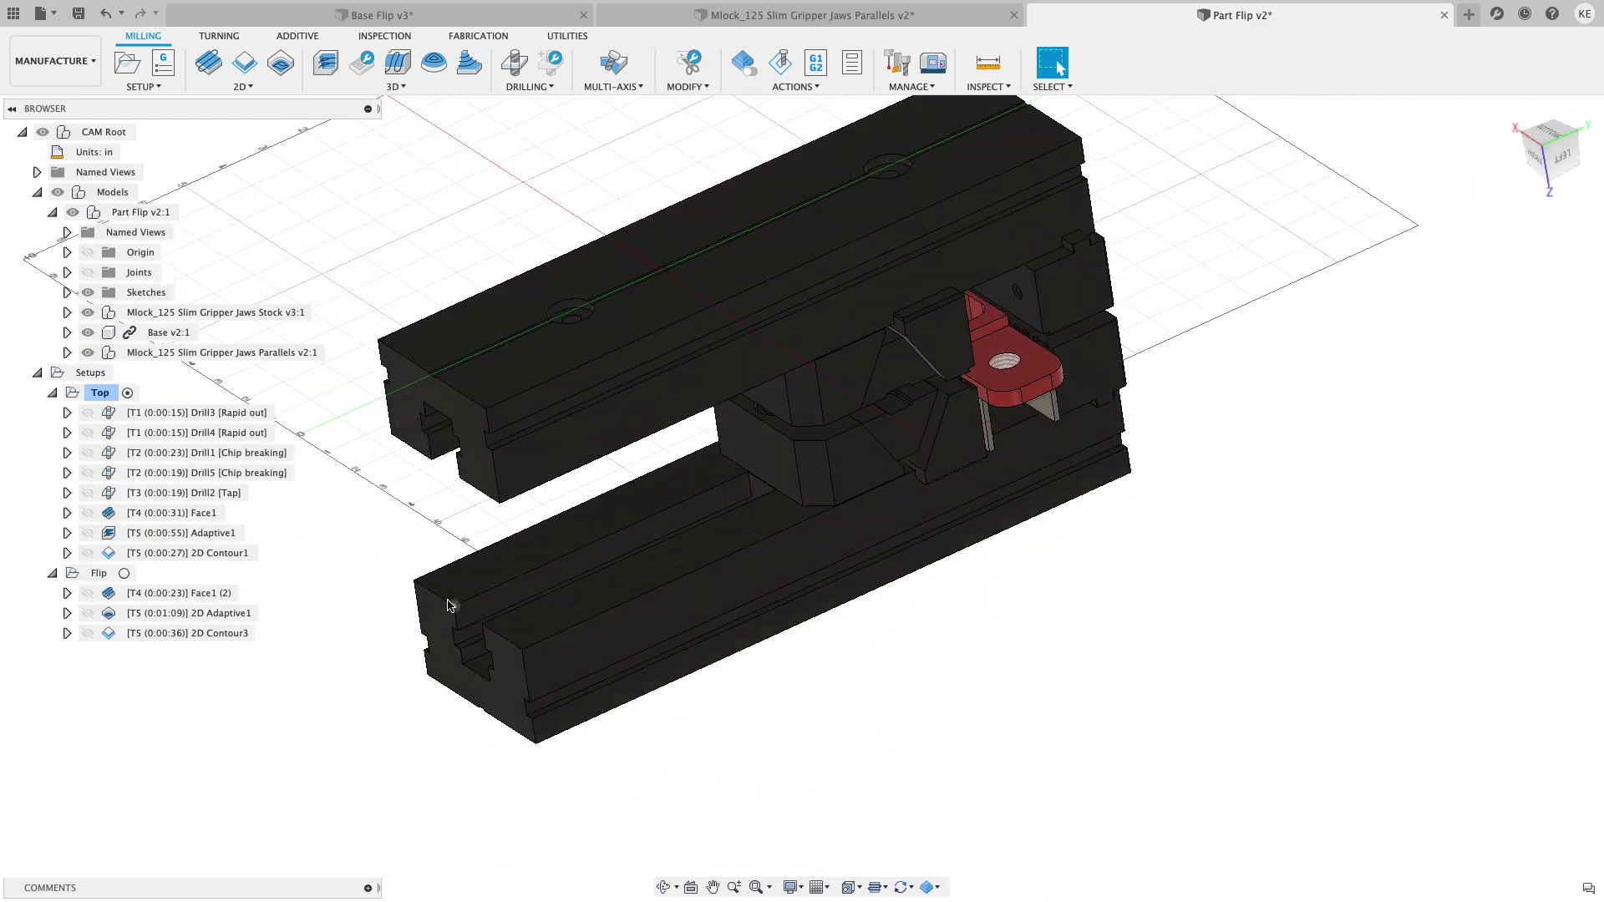
Toggle stock-jaw vise, Base and parallels vise visibility, then return to the home view
click(88, 314)
click(89, 314)
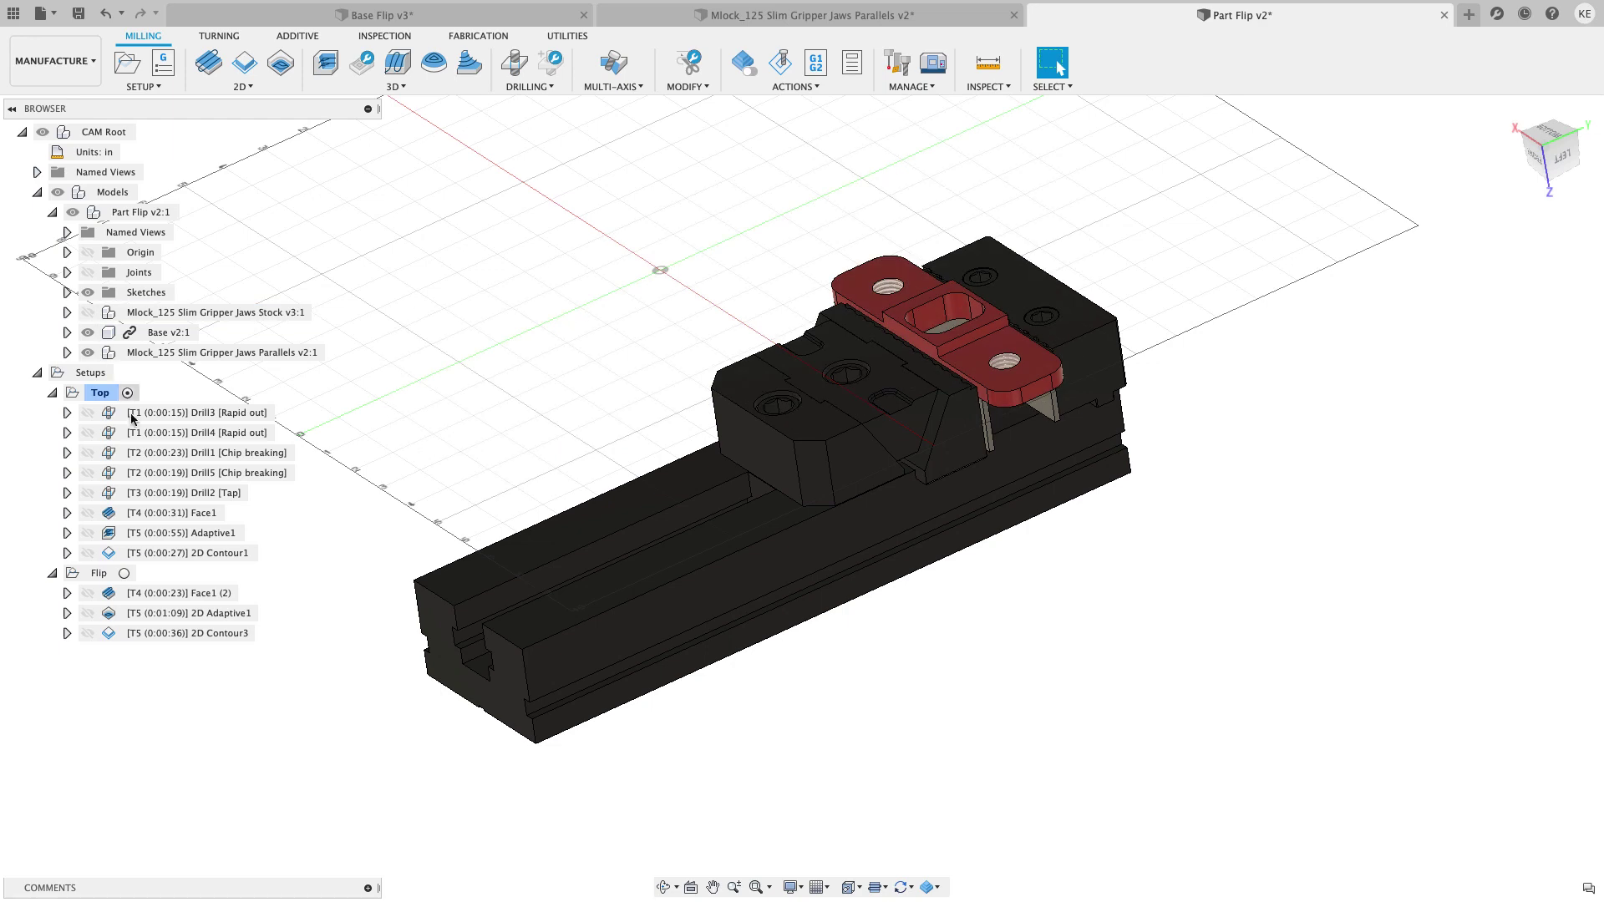
mouse_move(568, 449)
shift+middle_down()
mouse_move(580, 453)
mouse_move(548, 422)
mouse_move(544, 447)
shift+middle_up()
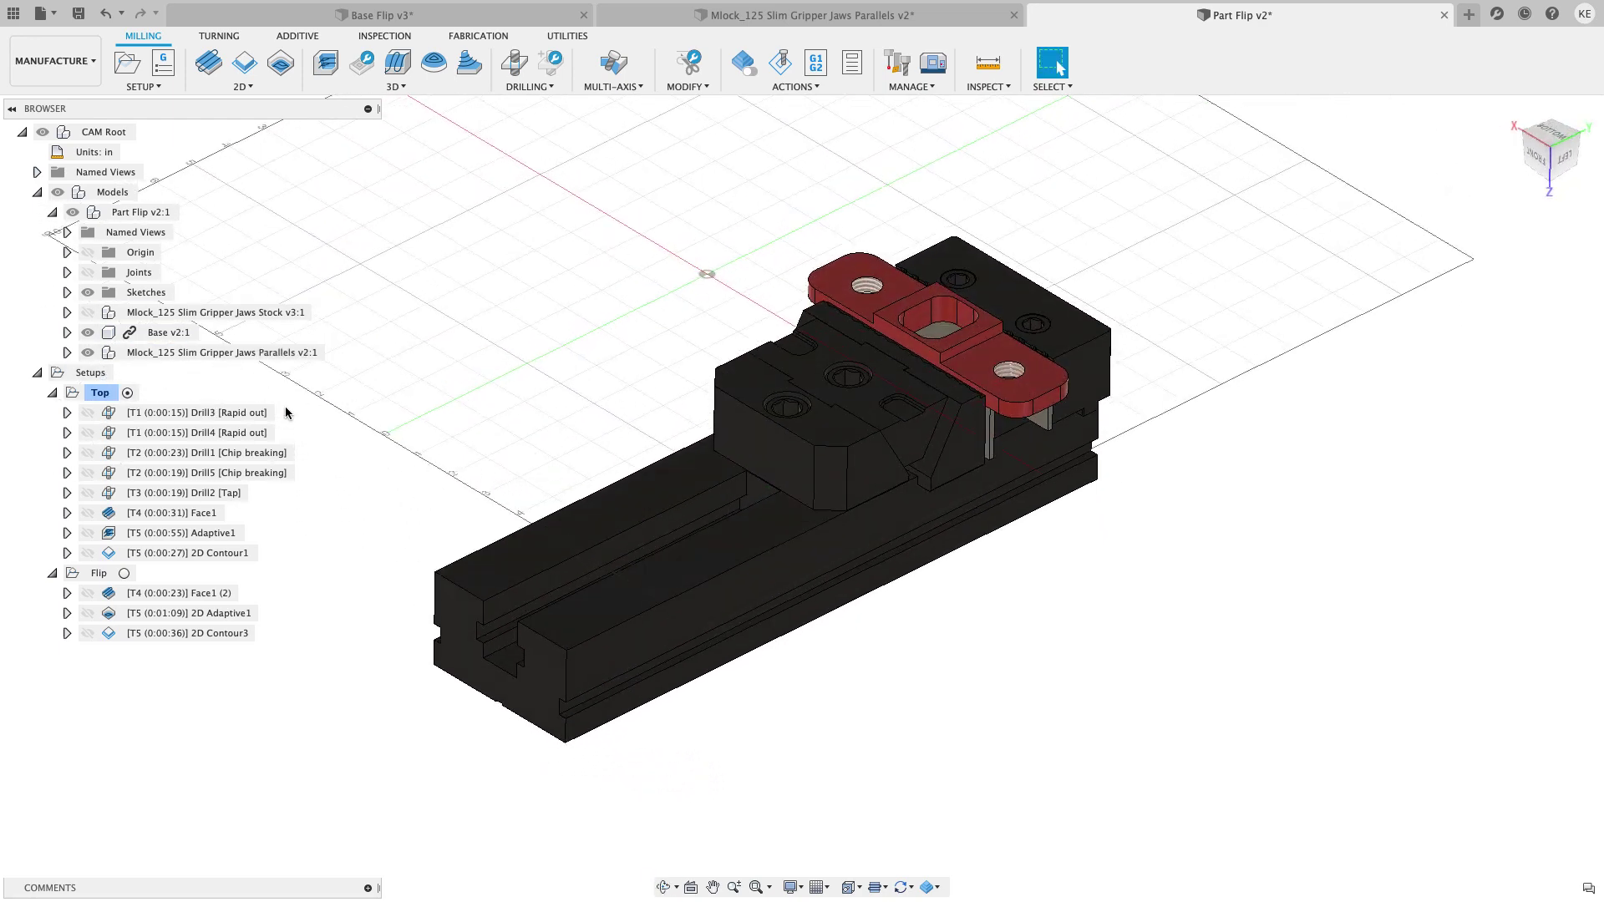
click(87, 352)
click(88, 332)
click(87, 333)
click(88, 313)
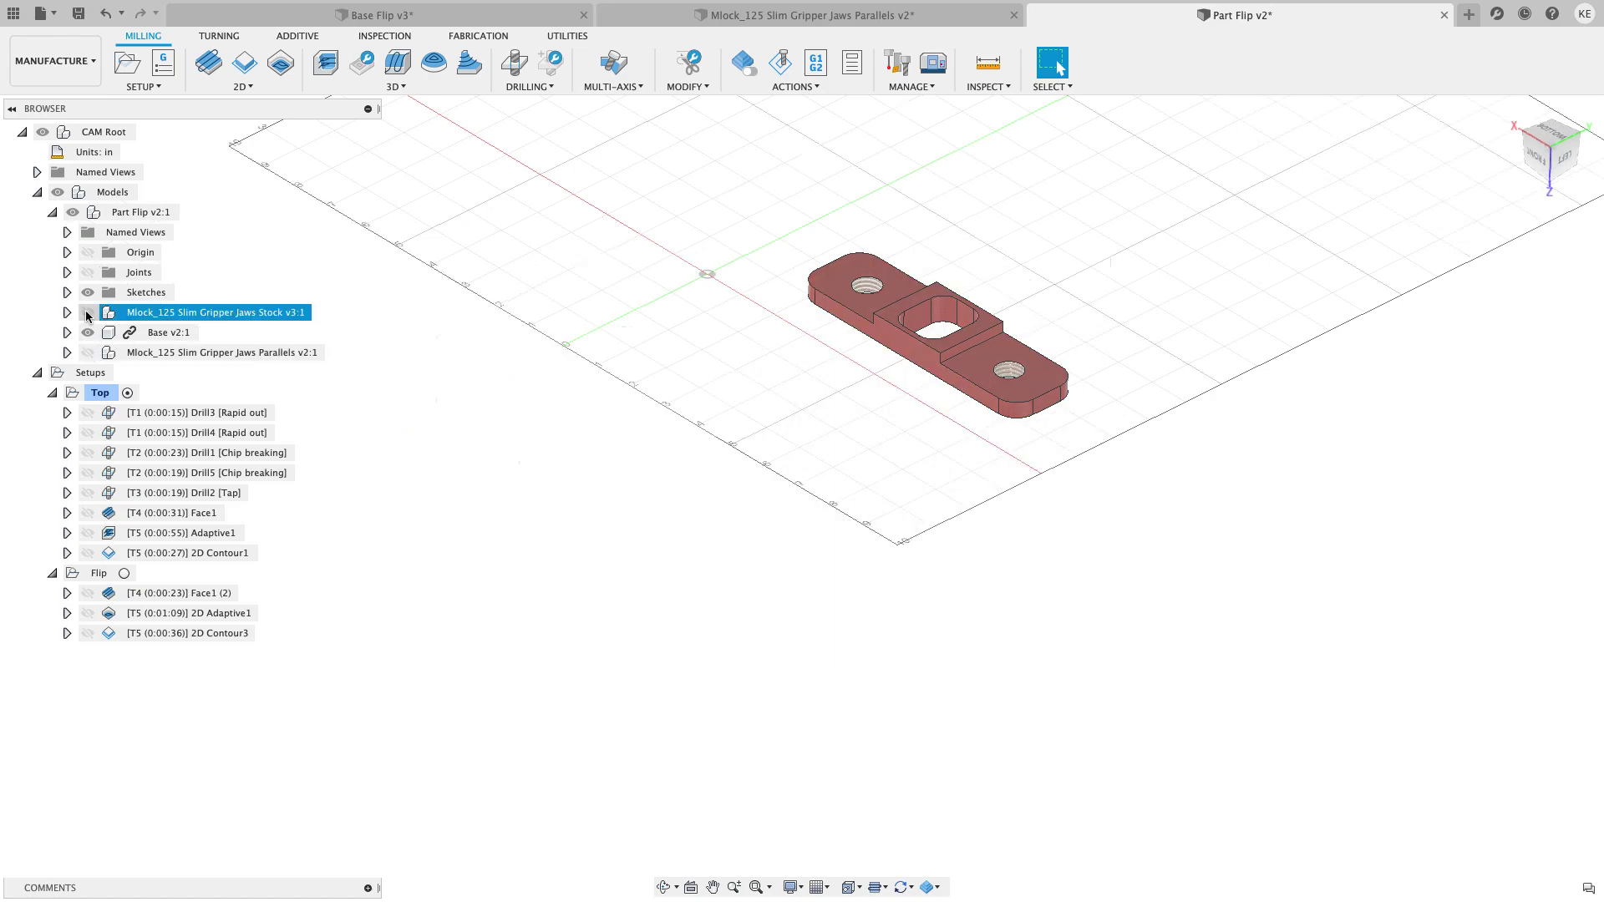
shift+middle_drag(668, 585, 1191, 465)
click(1552, 147)
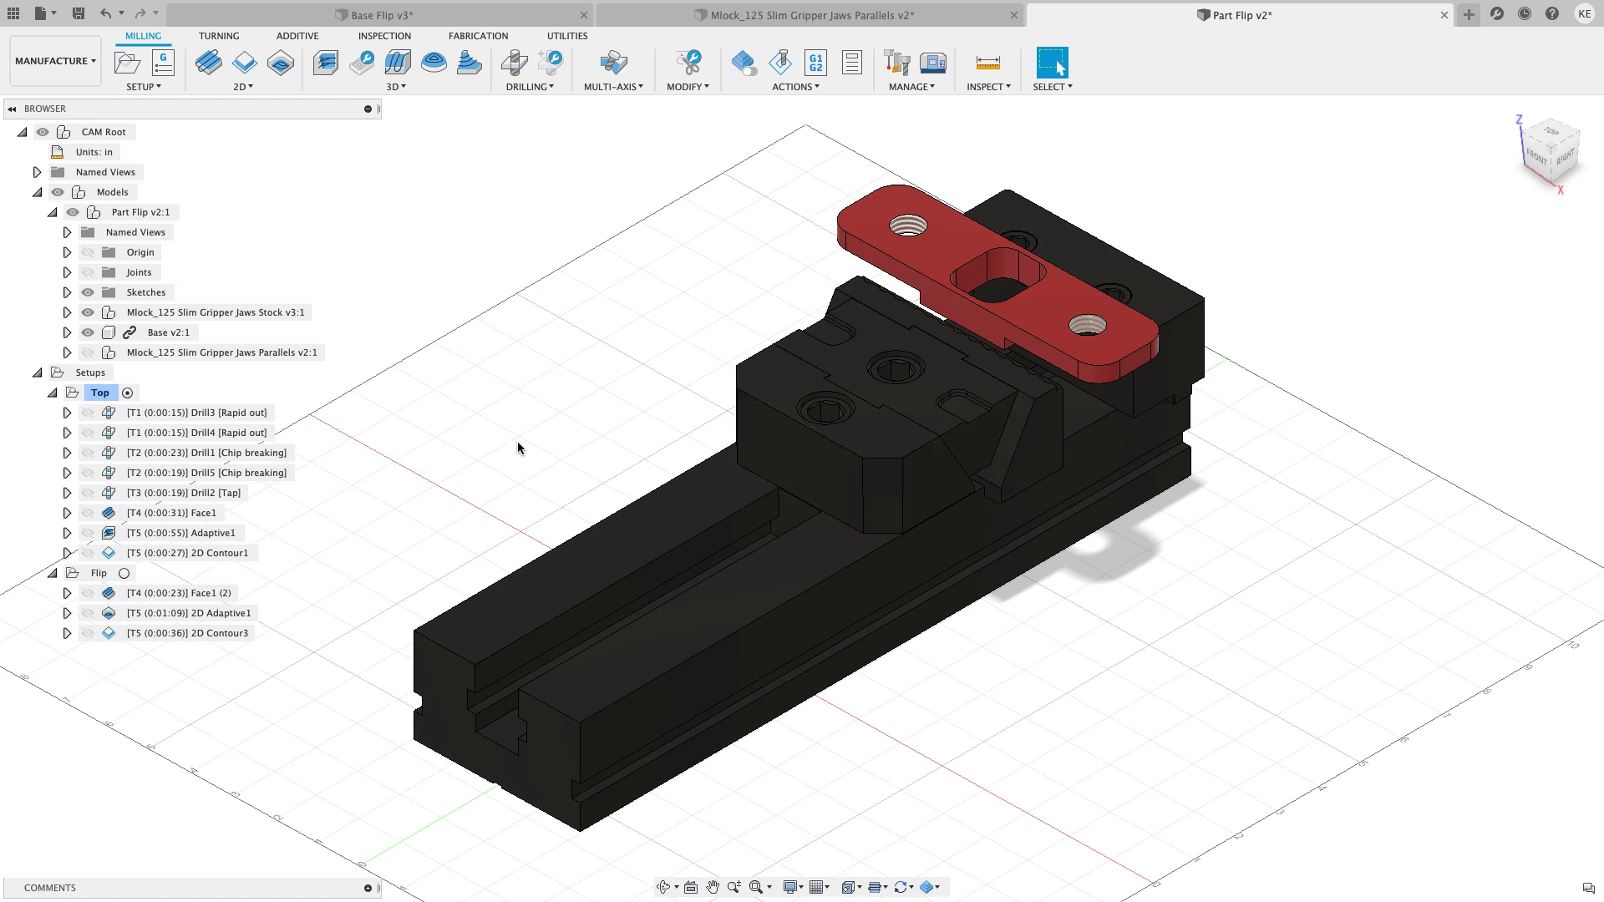
Edit the Top setup, enable Fixture, and expand the stock-jaw vise parts list
right_click(112, 396)
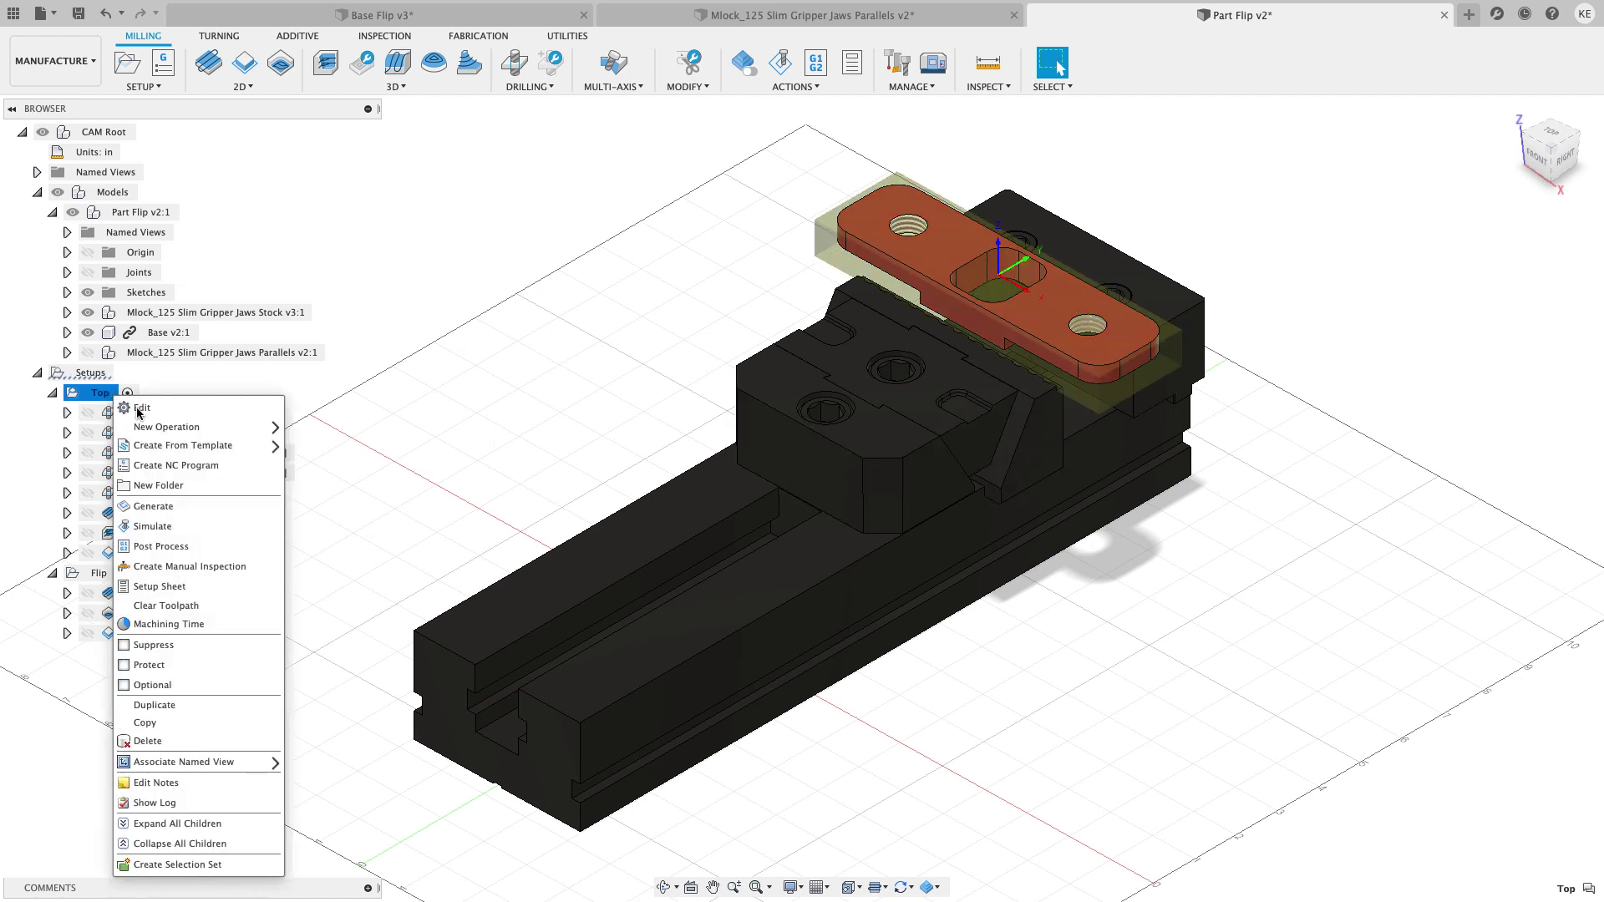
click(134, 413)
click(1195, 437)
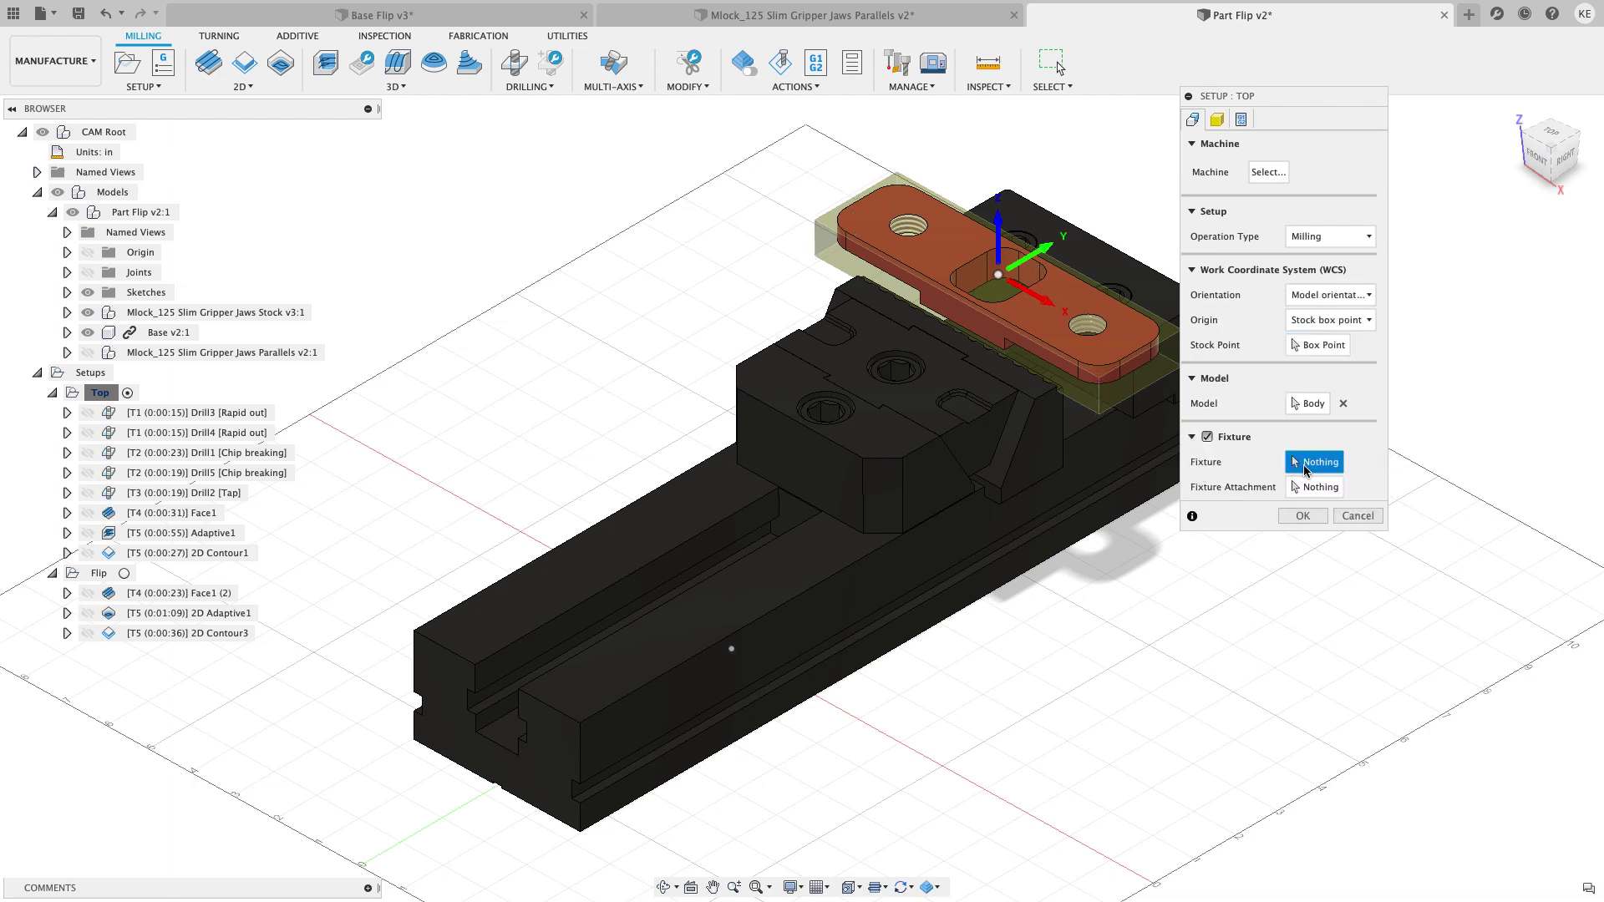
scroll(661, 465, up, 2)
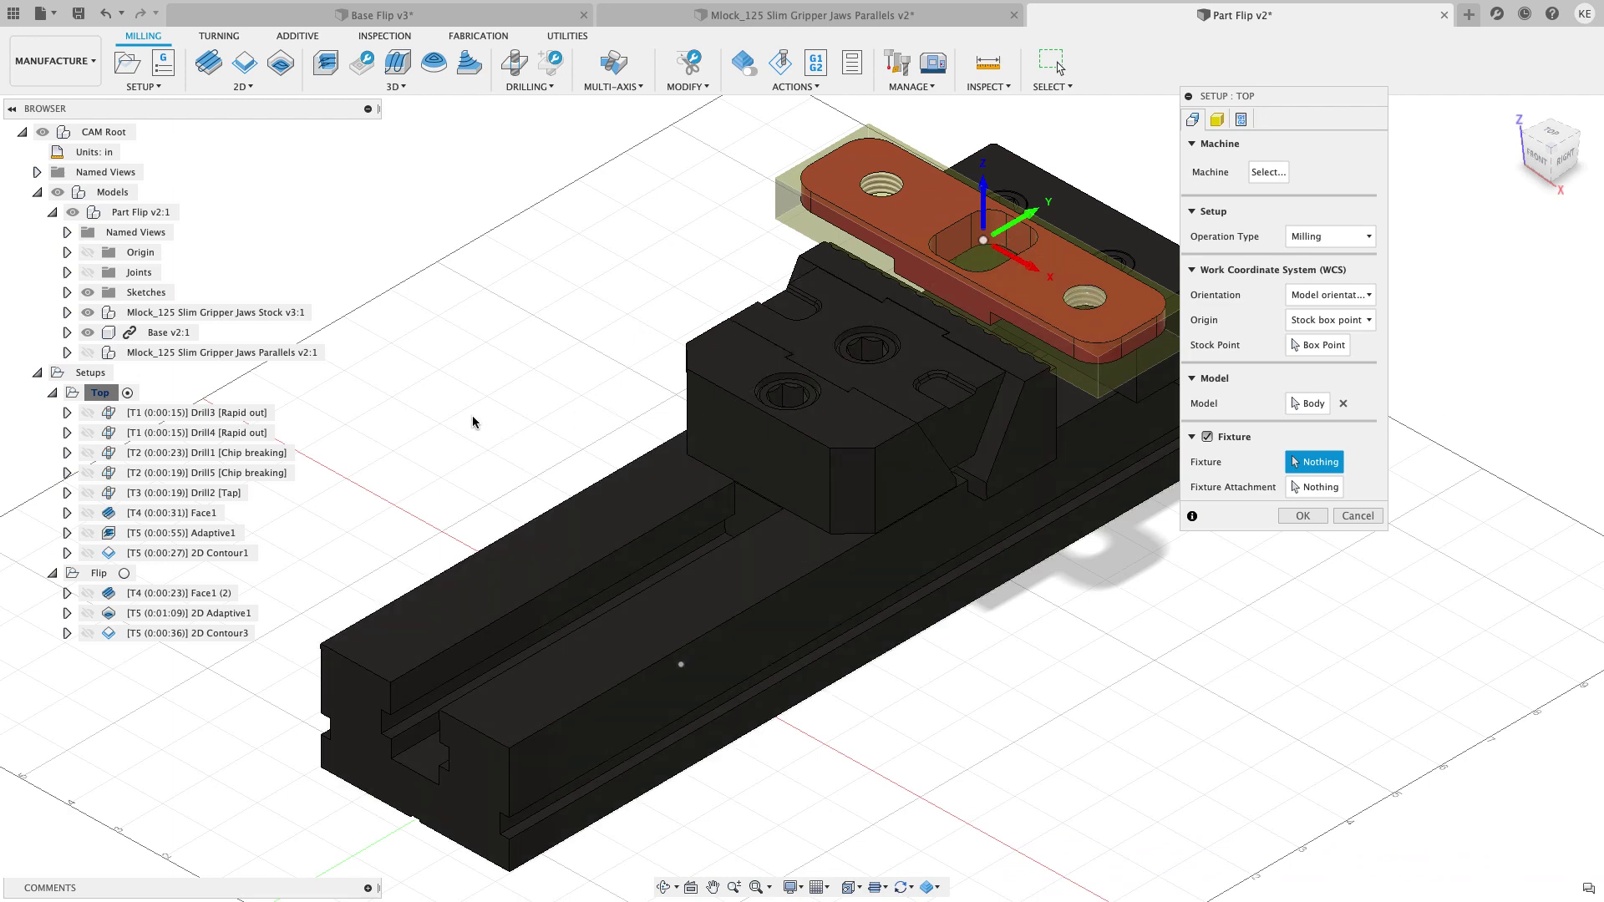
click(67, 314)
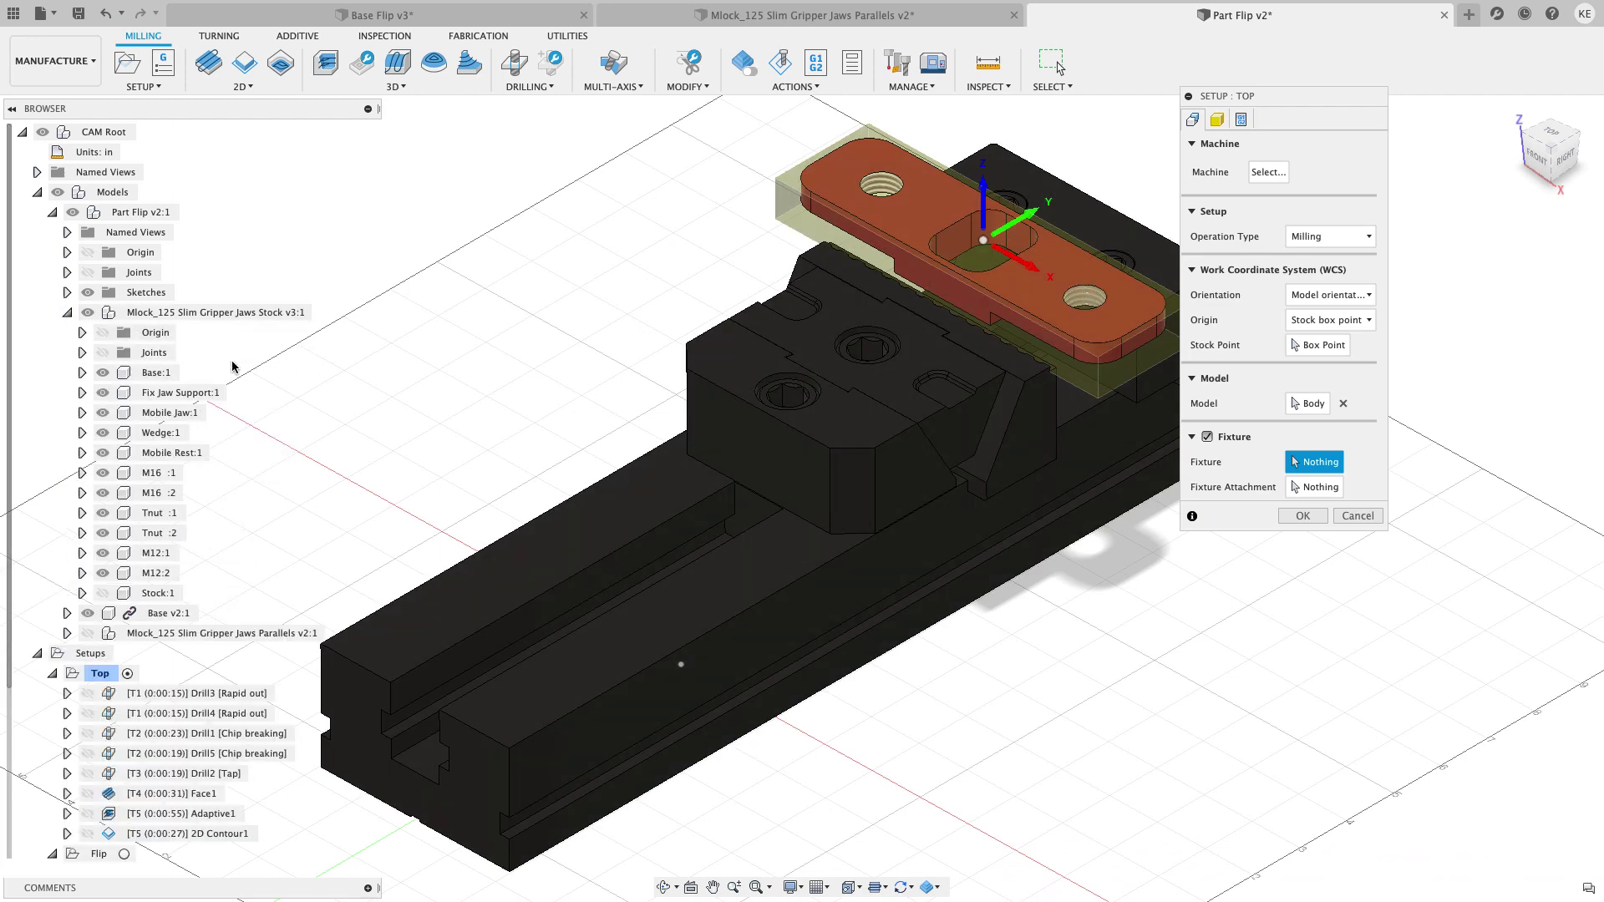
Select Base:1 through M12:2 — jaws, wedge, rest, bolts, T-nuts — as fixture and confirm
click(157, 372)
click(160, 392)
click(160, 413)
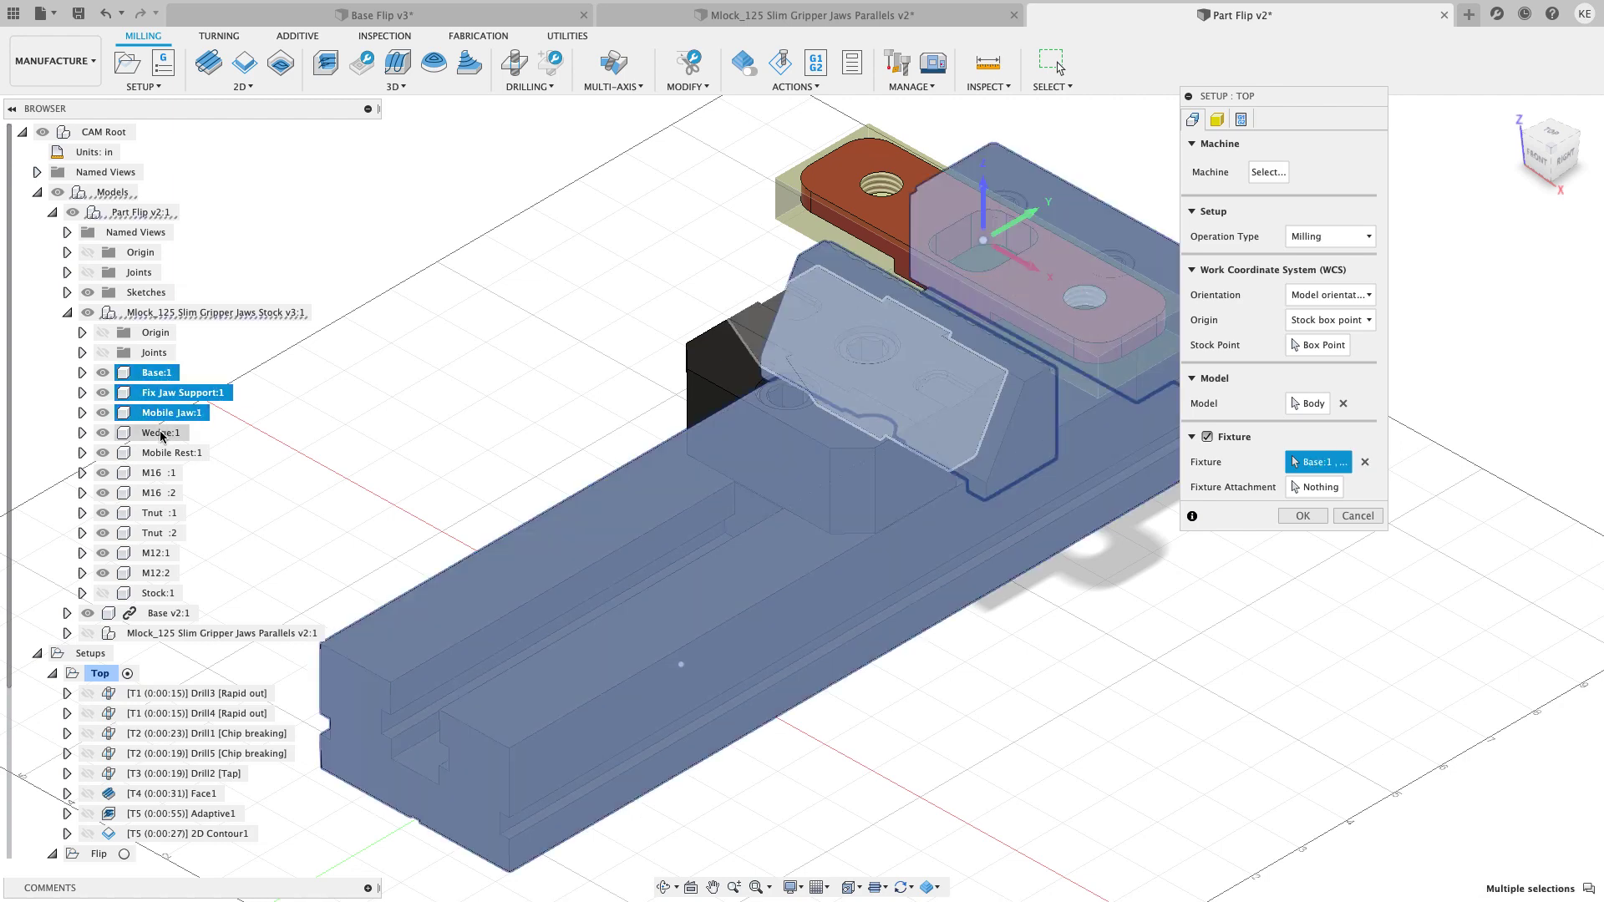
click(160, 433)
click(161, 453)
click(160, 473)
click(161, 493)
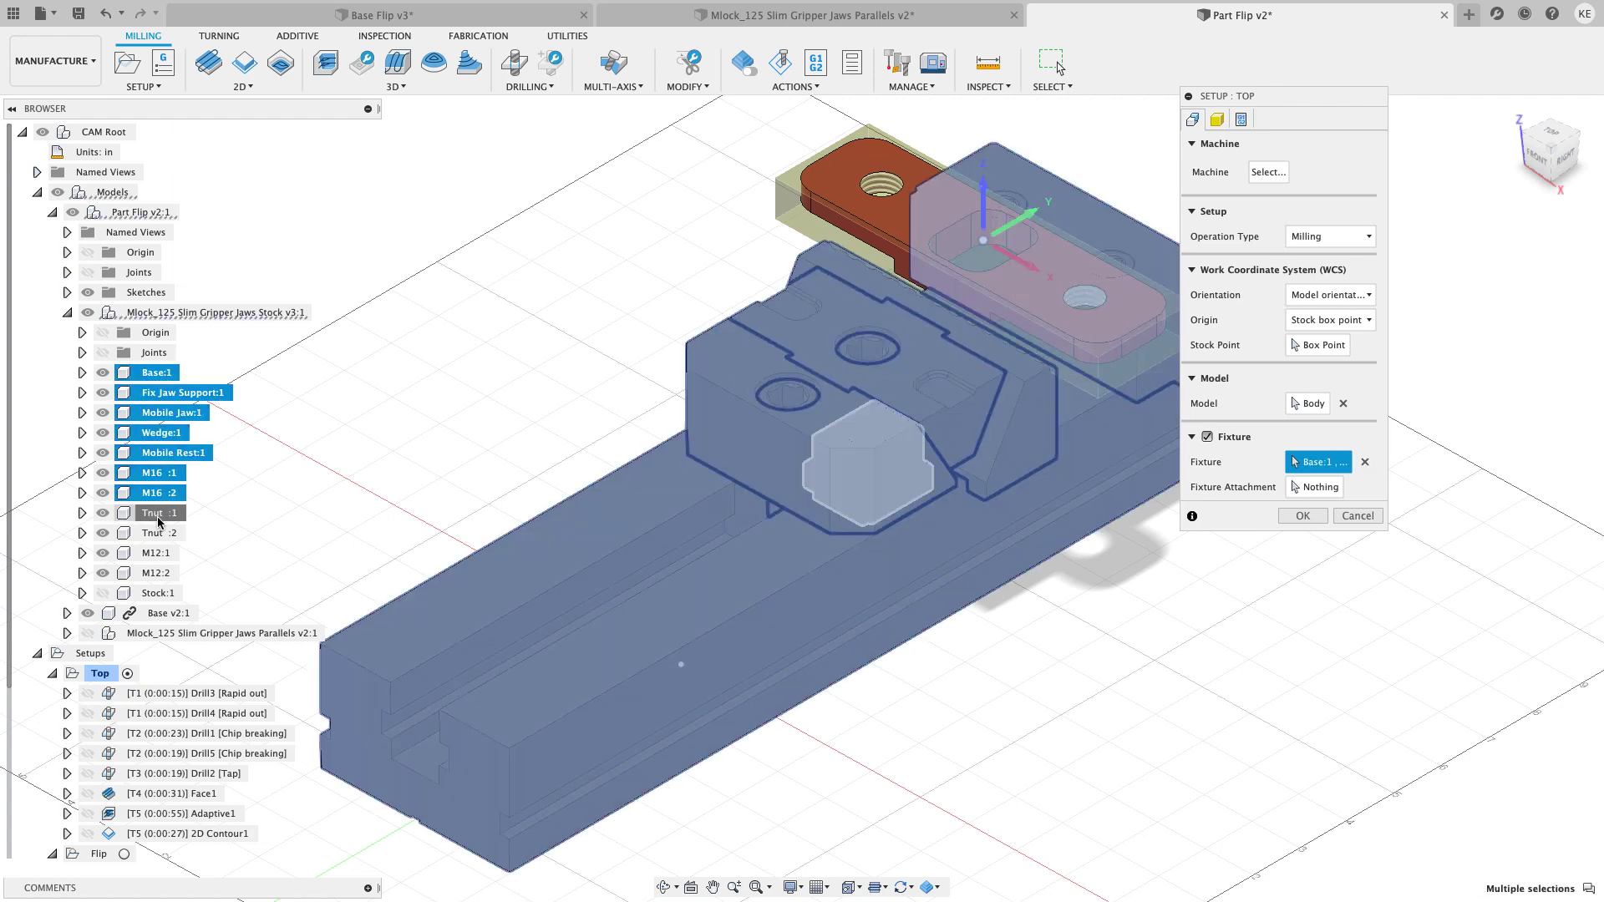
click(161, 513)
click(160, 533)
click(157, 553)
click(157, 573)
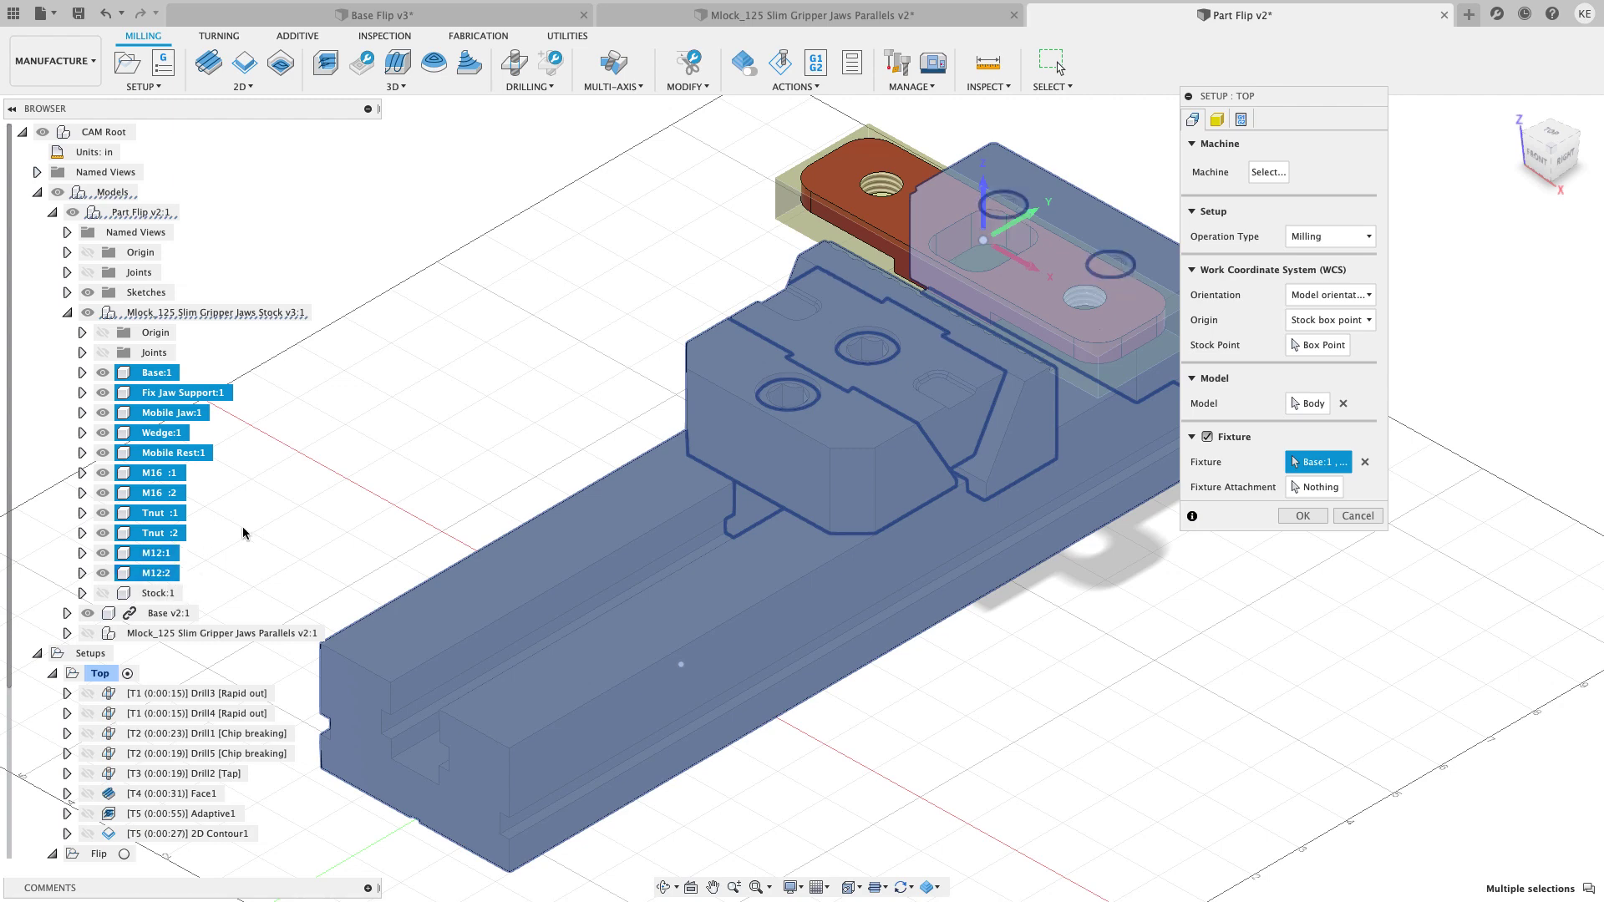
click(1302, 515)
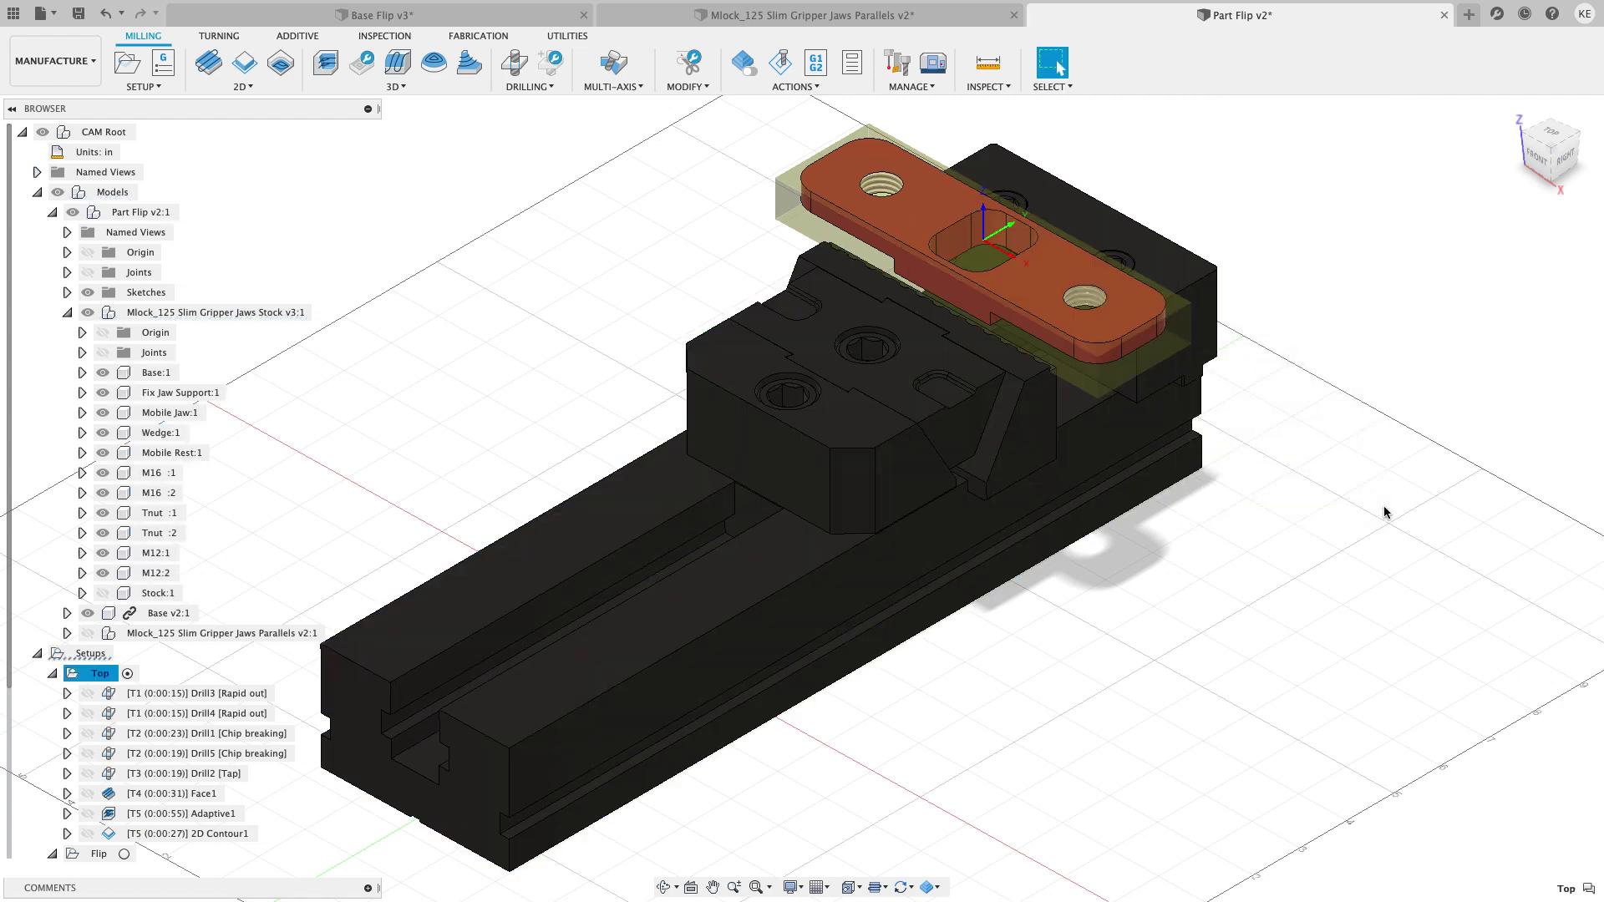
Edit the Flip setup, expand the parallels vise parts, and enable Fixture
click(67, 312)
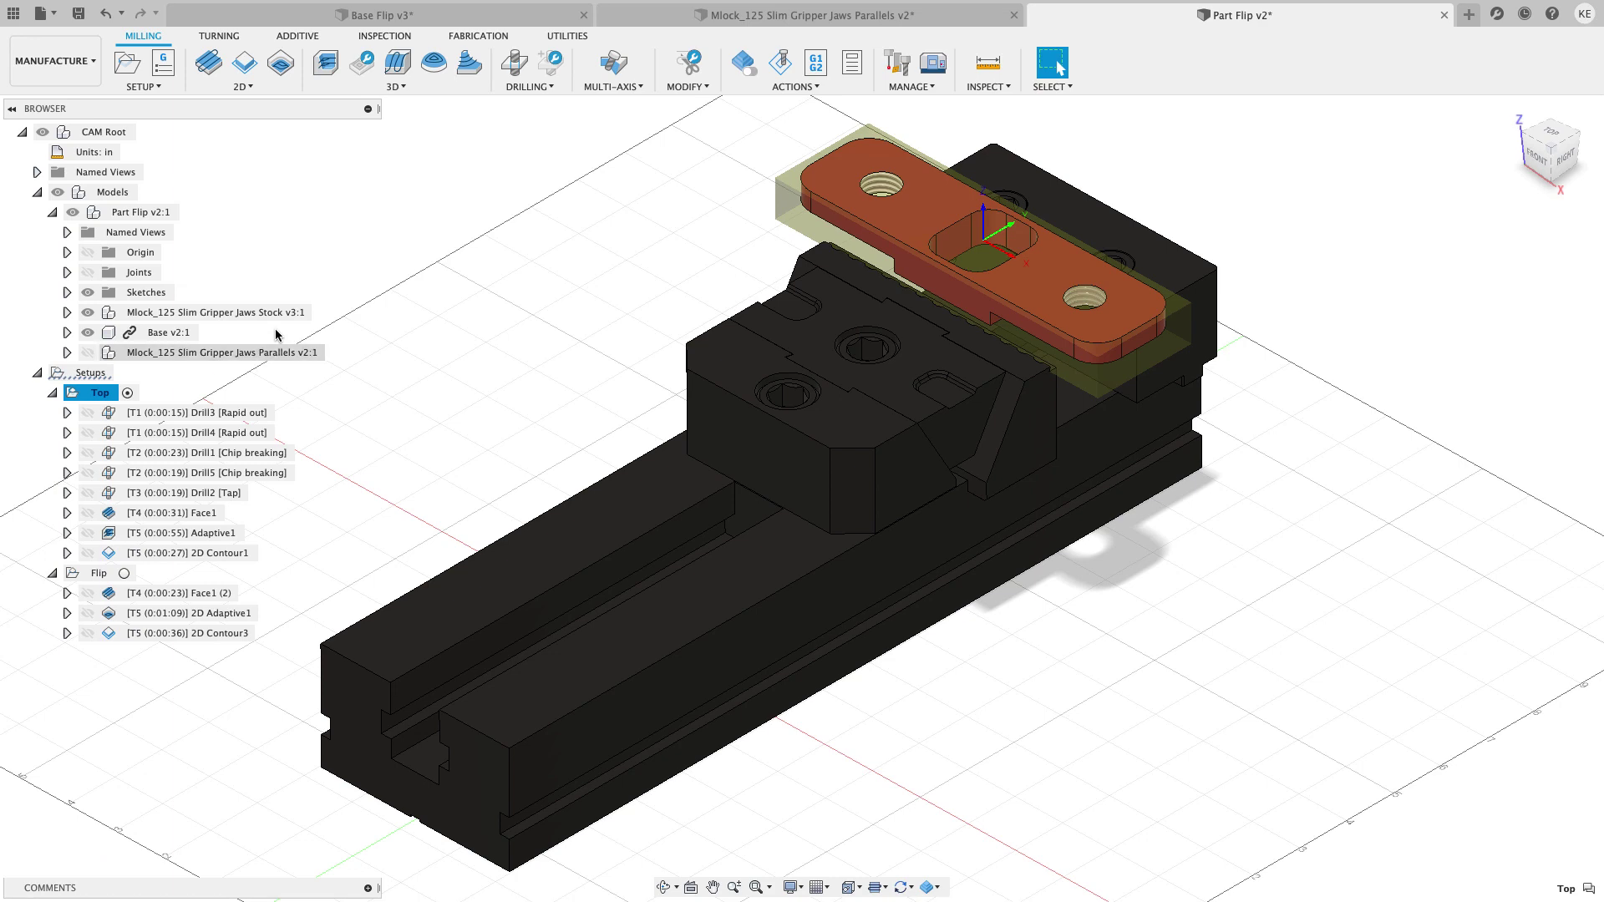
right_click(99, 573)
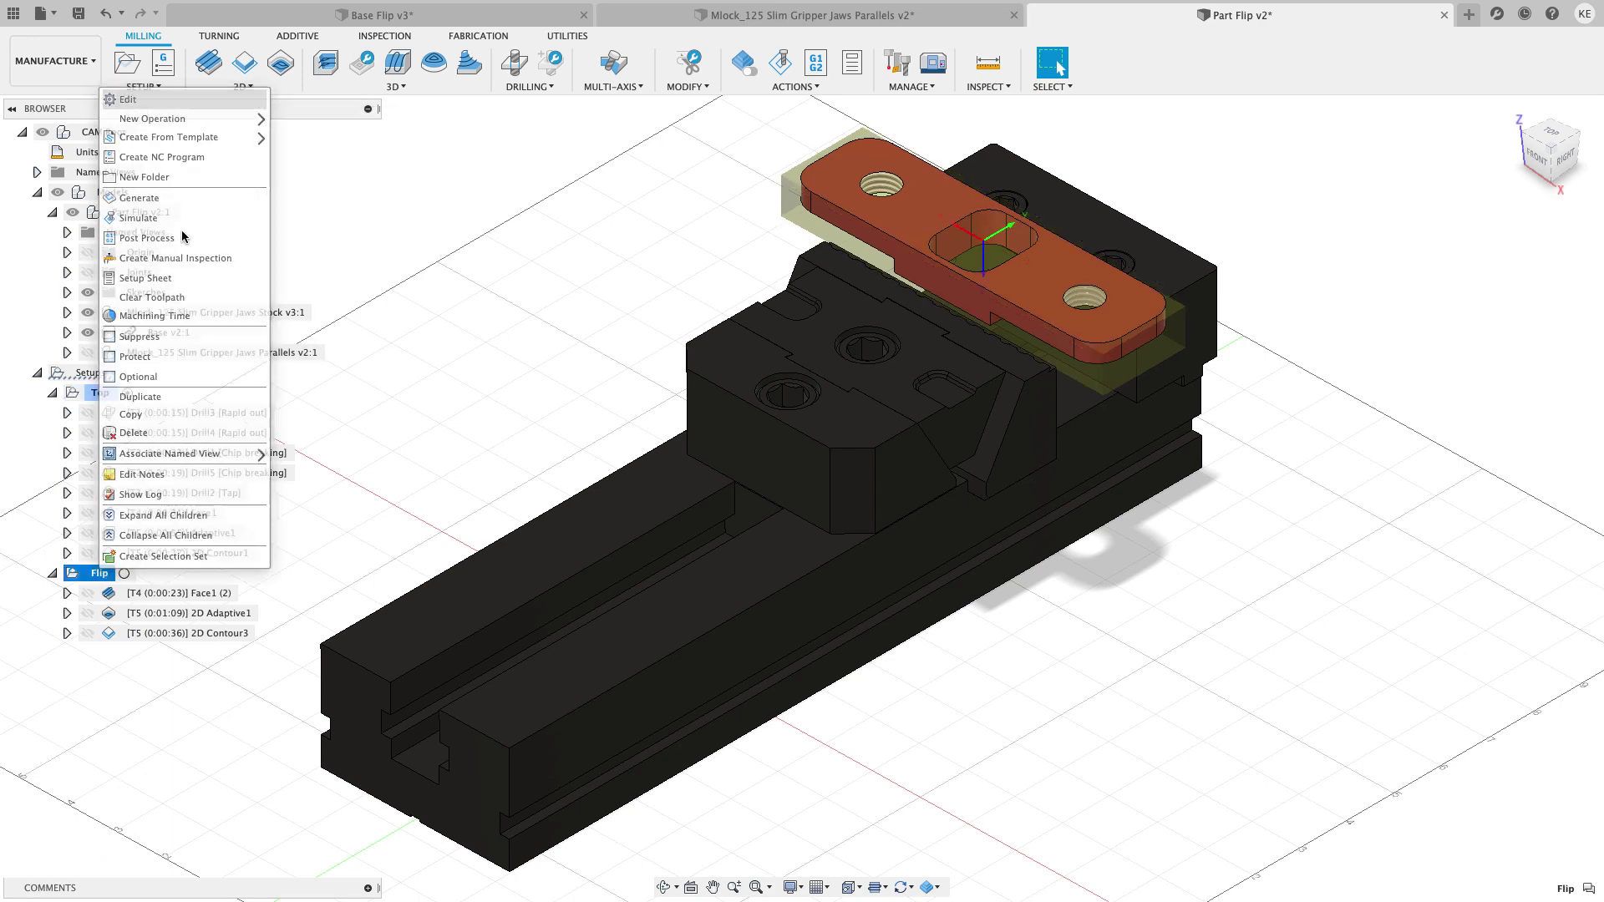
click(128, 99)
click(67, 353)
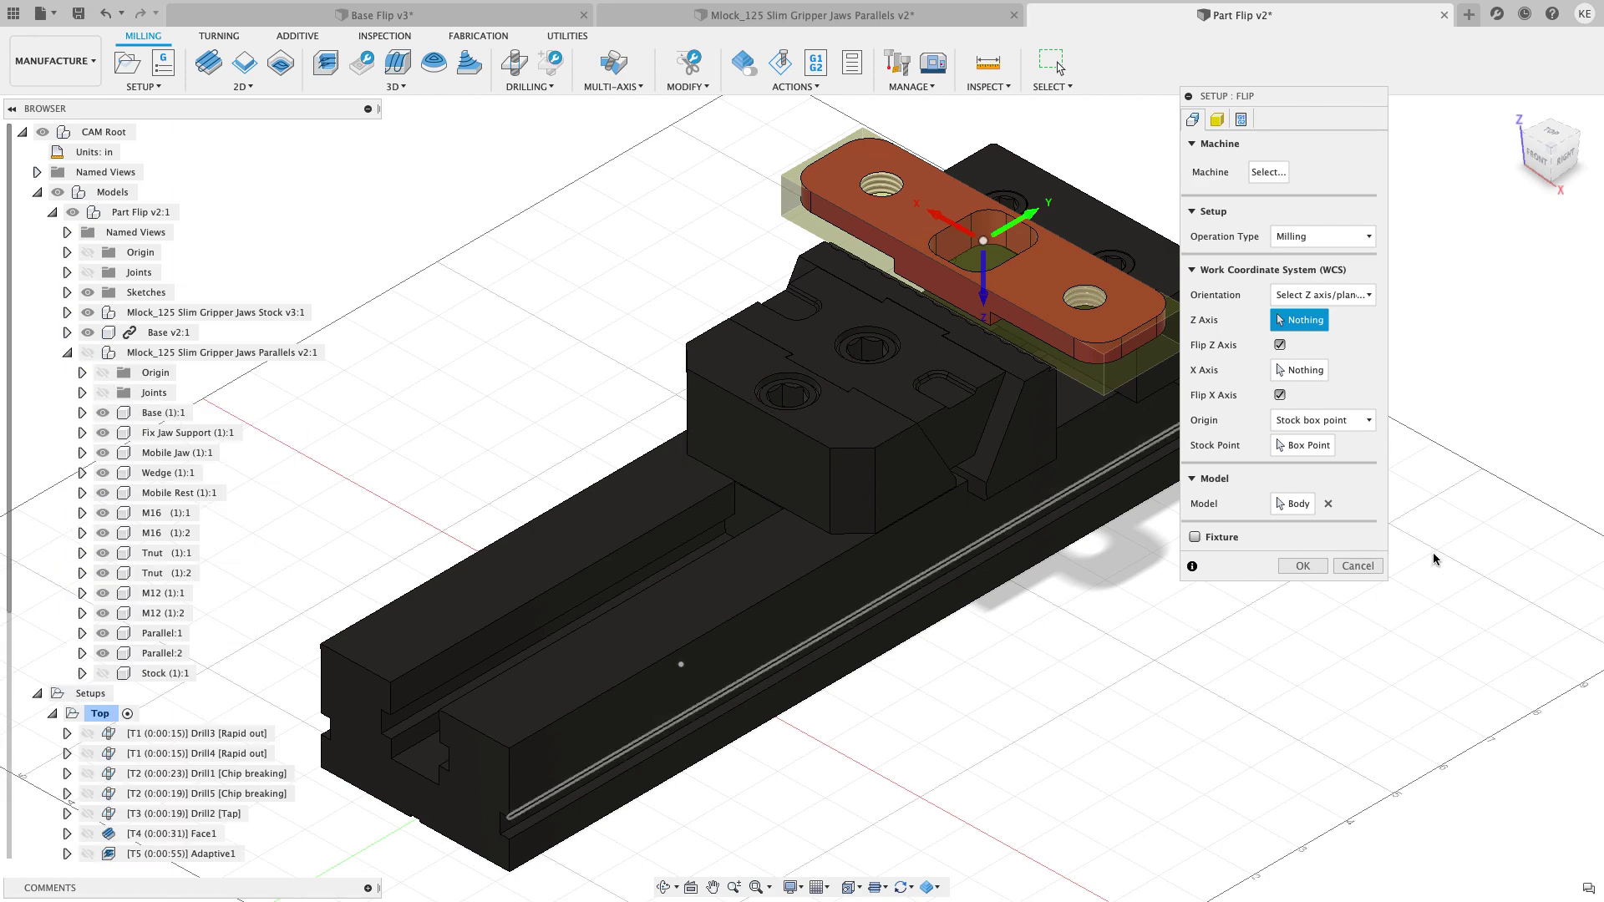
click(1195, 537)
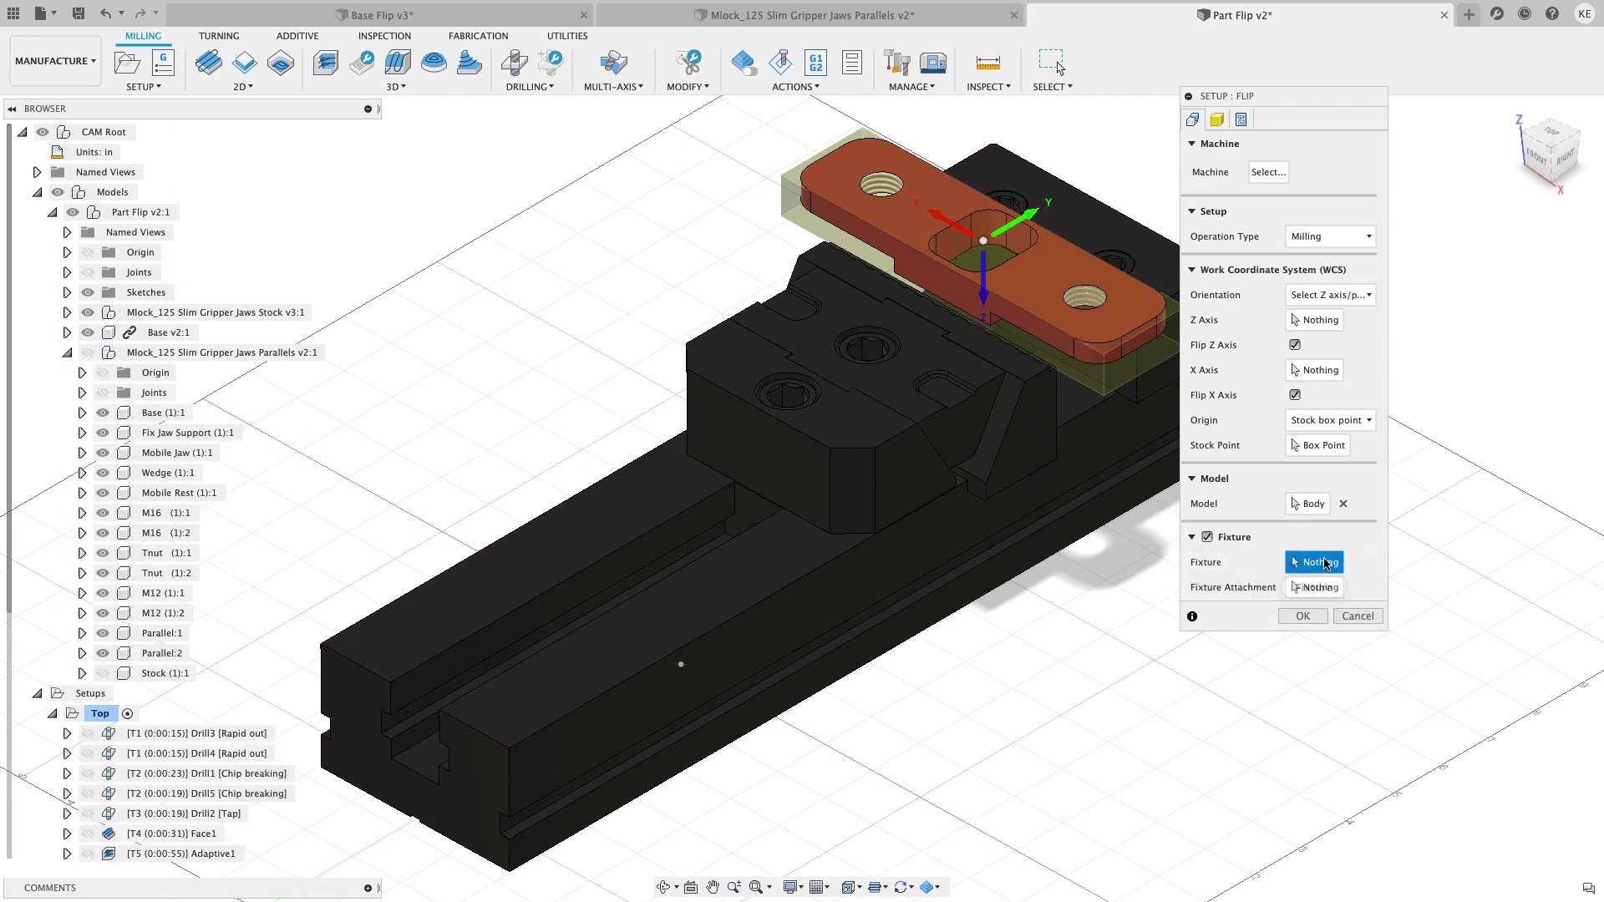
Select Base (1):1 through Parallel:2, including both parallels, as fixture and confirm
click(153, 413)
click(159, 433)
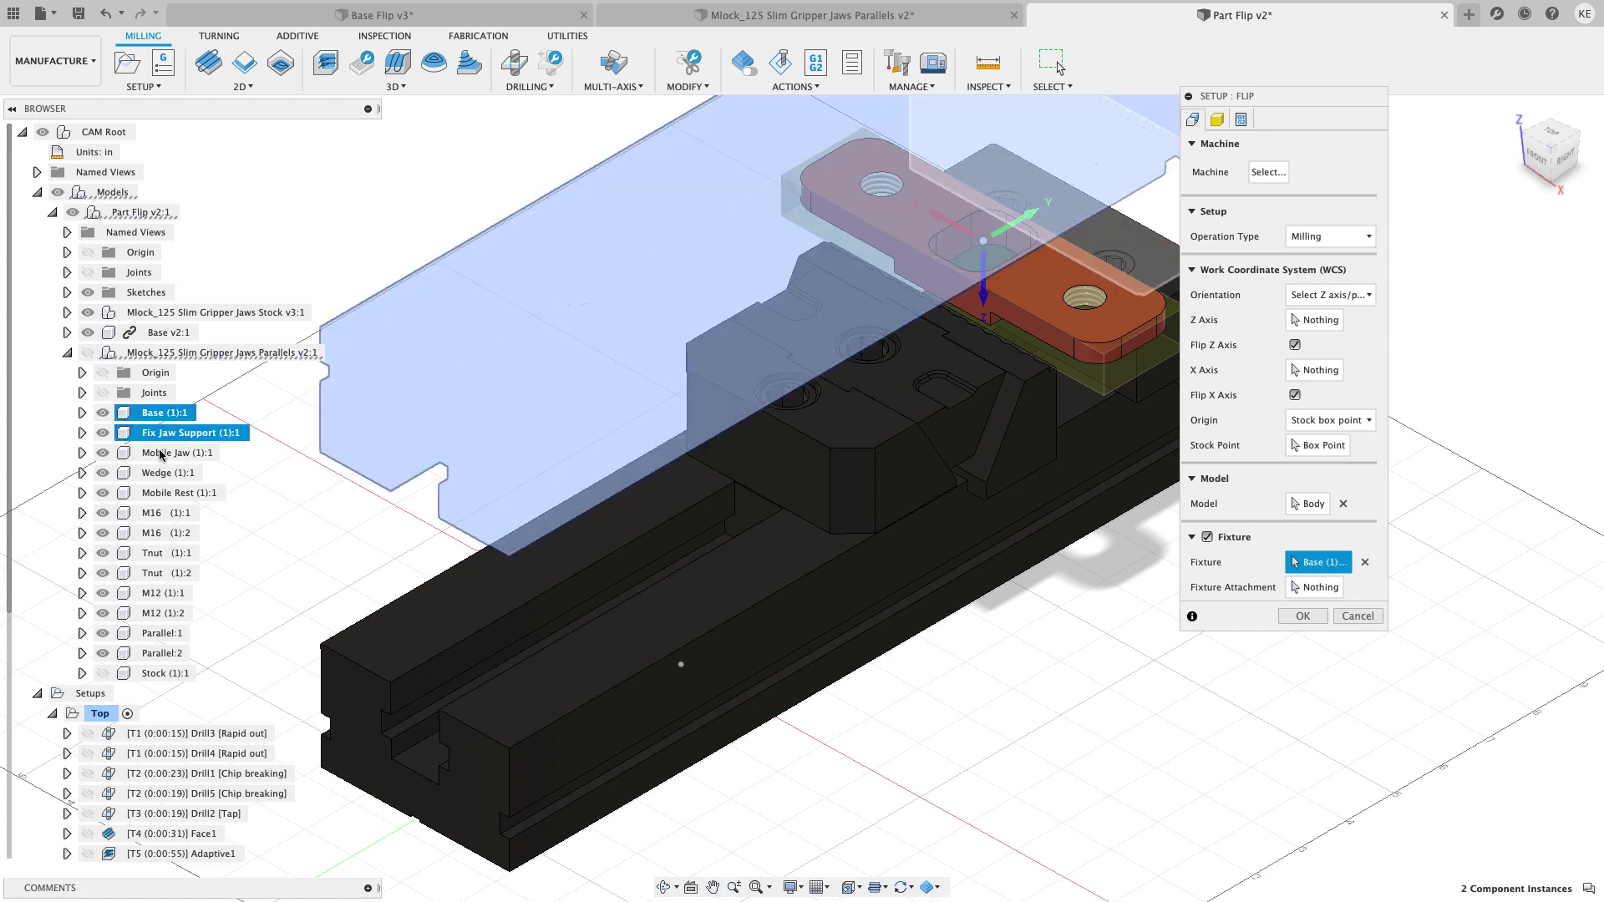
click(160, 452)
click(163, 473)
click(165, 493)
click(165, 513)
click(165, 533)
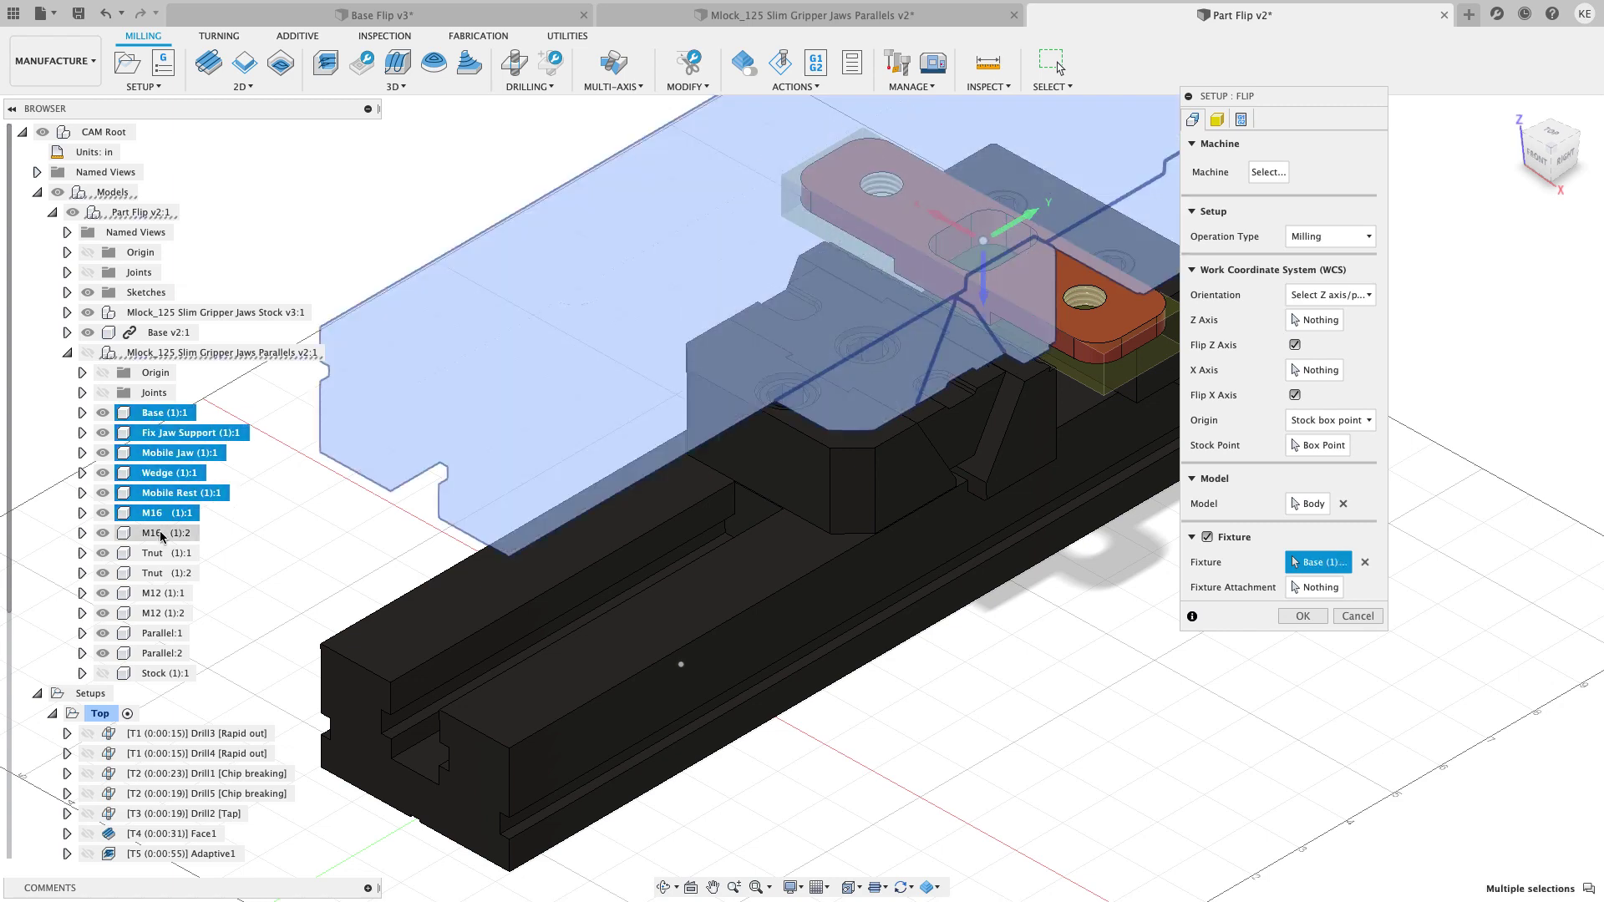
click(165, 553)
click(164, 575)
click(164, 593)
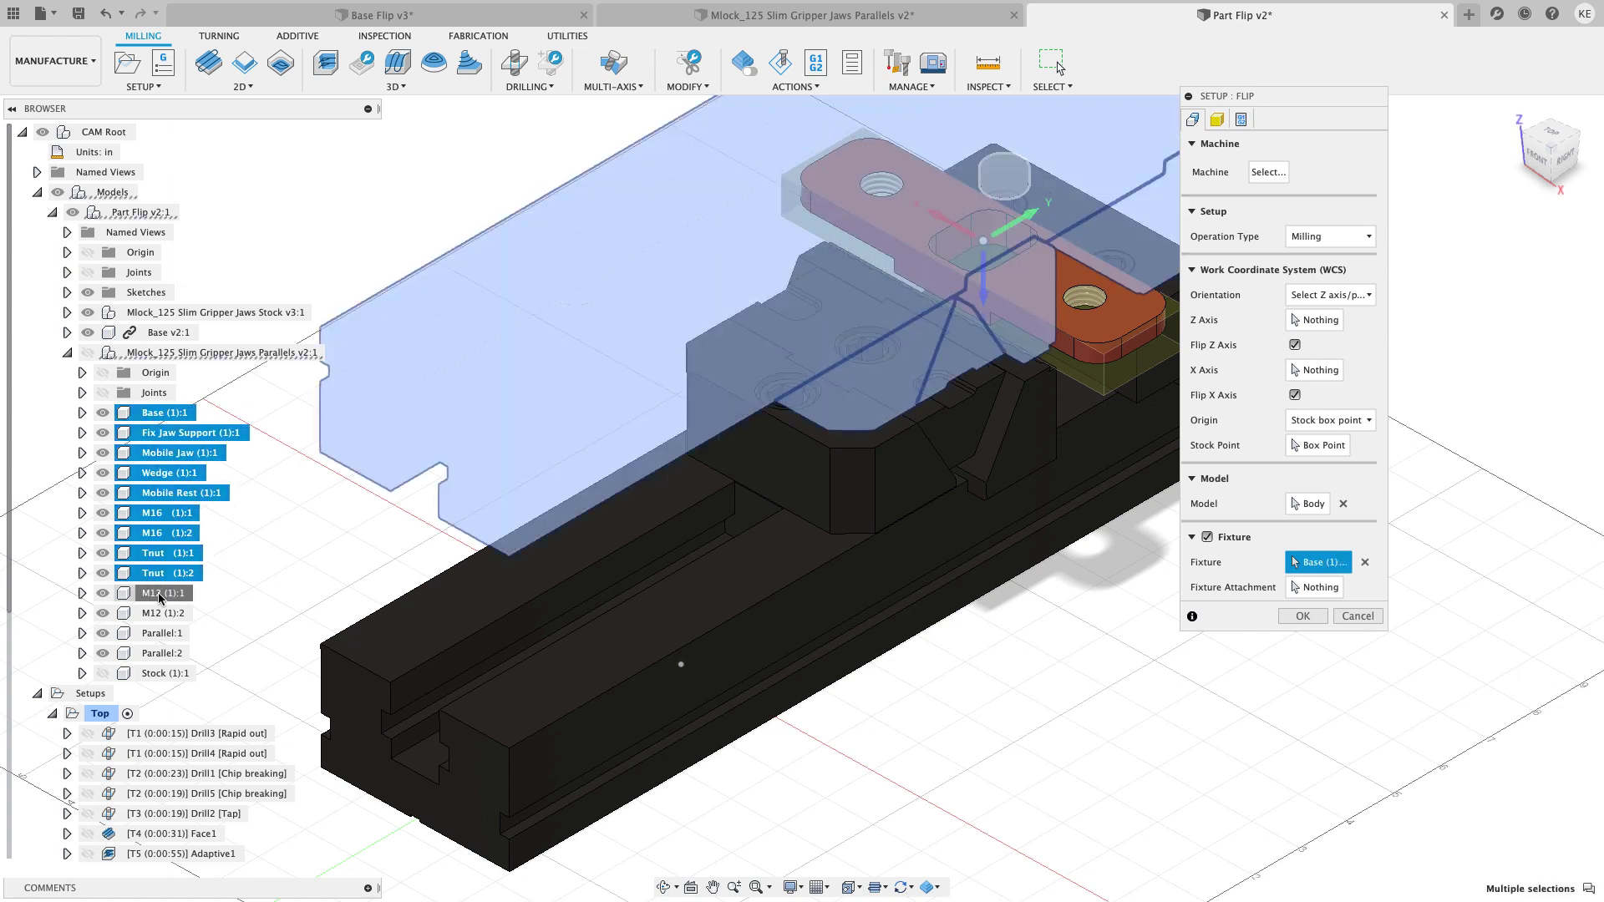
click(164, 613)
click(156, 633)
click(159, 653)
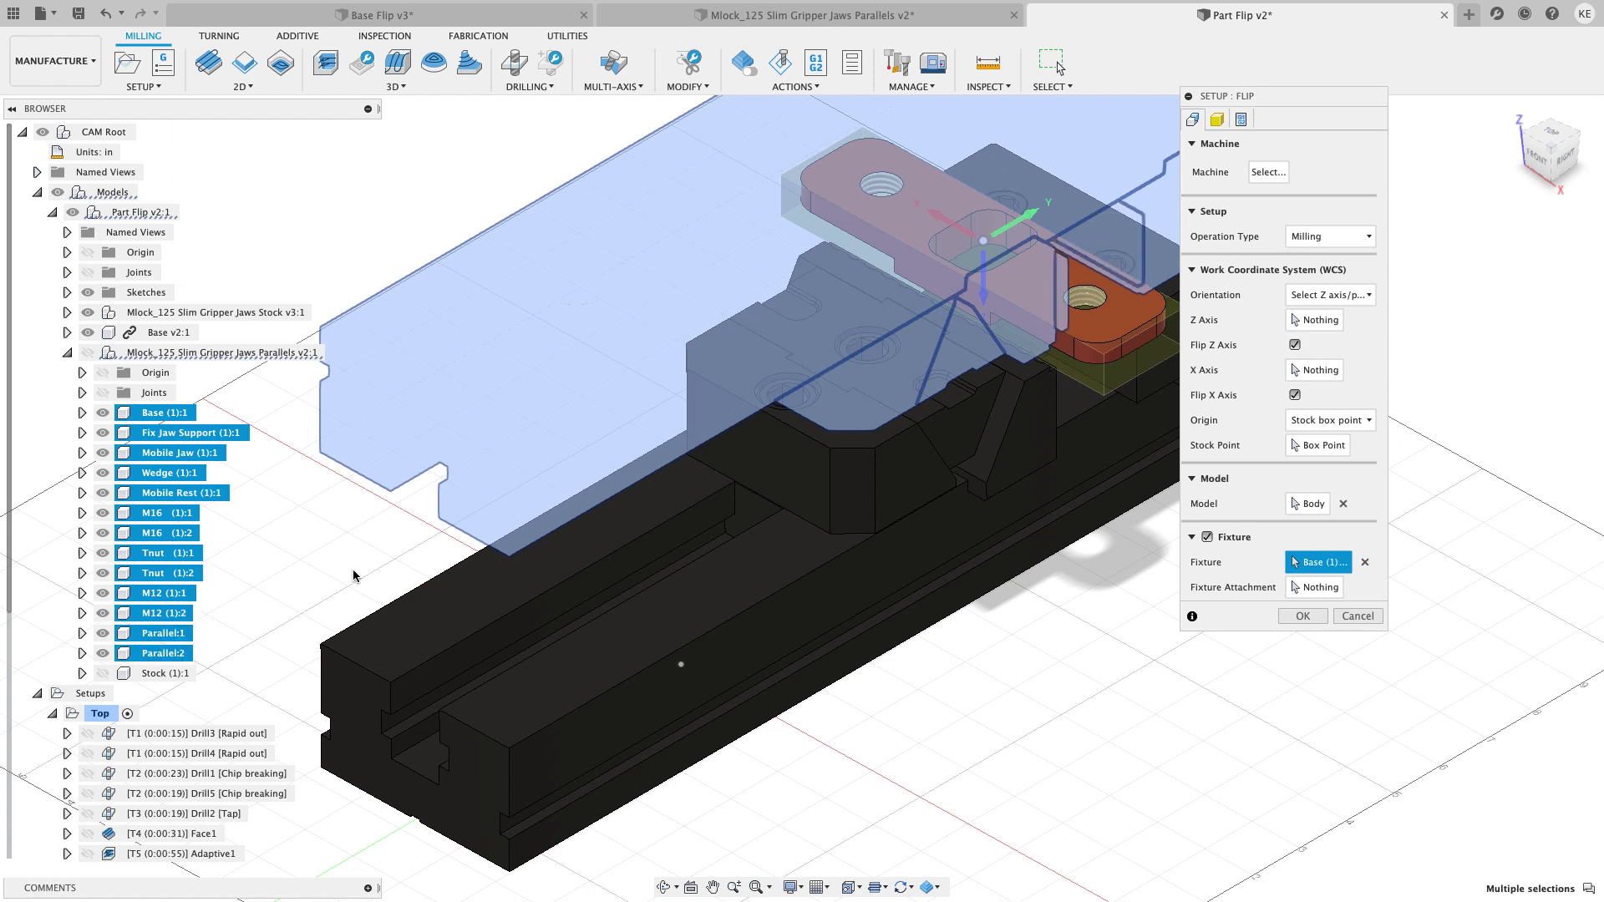
click(1304, 616)
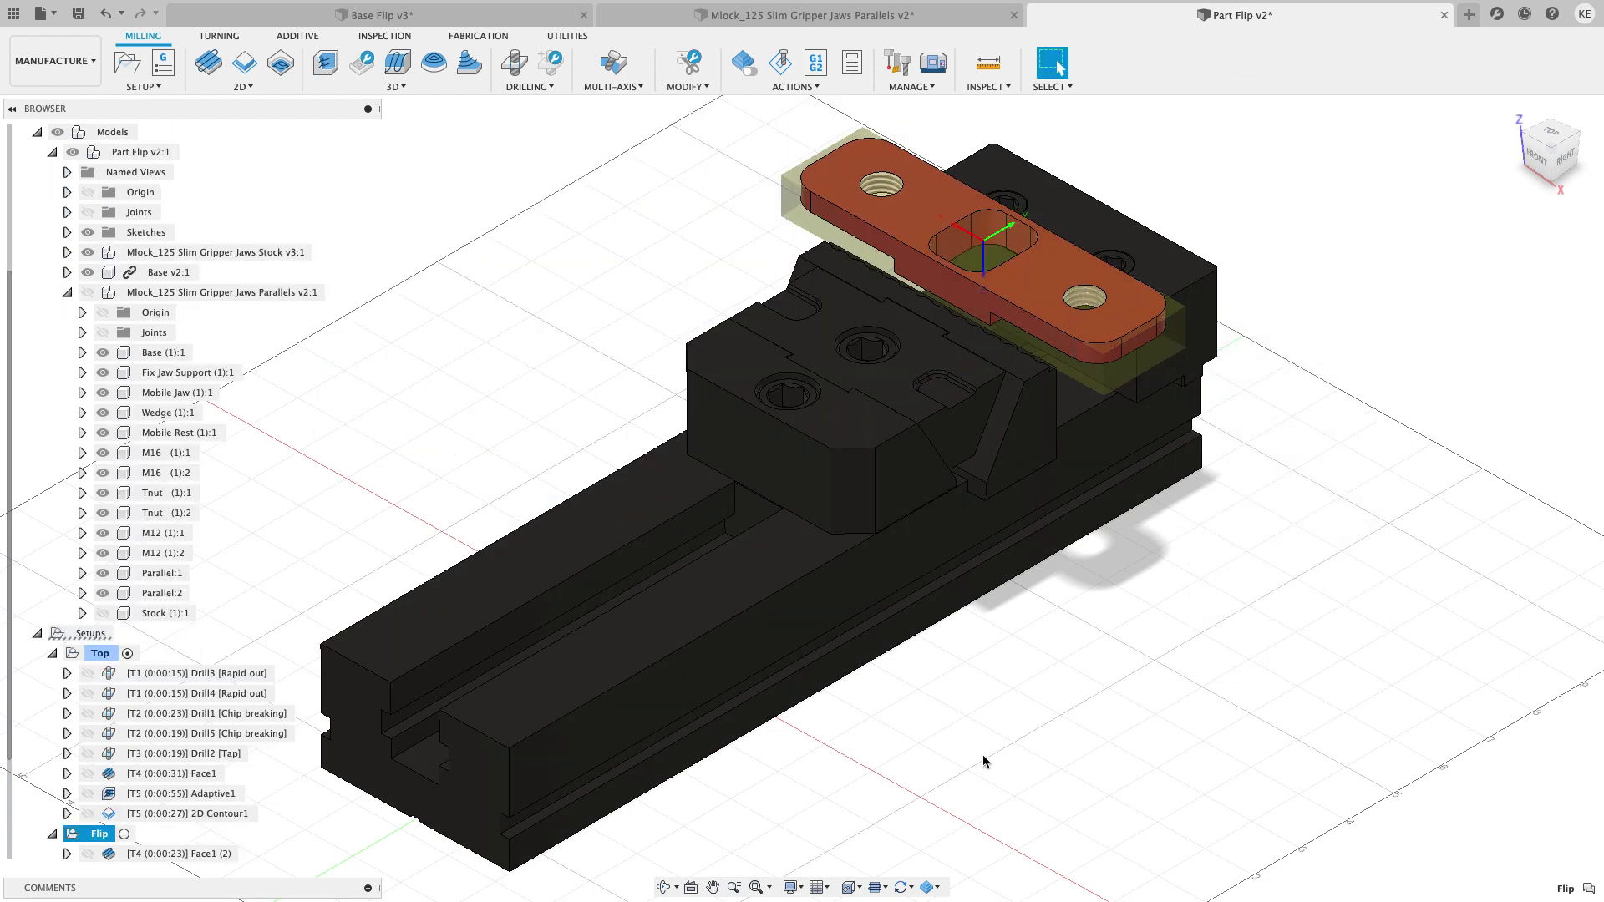
Turn on Sync view with active setup in the navigation bar's synchronization options
click(66, 293)
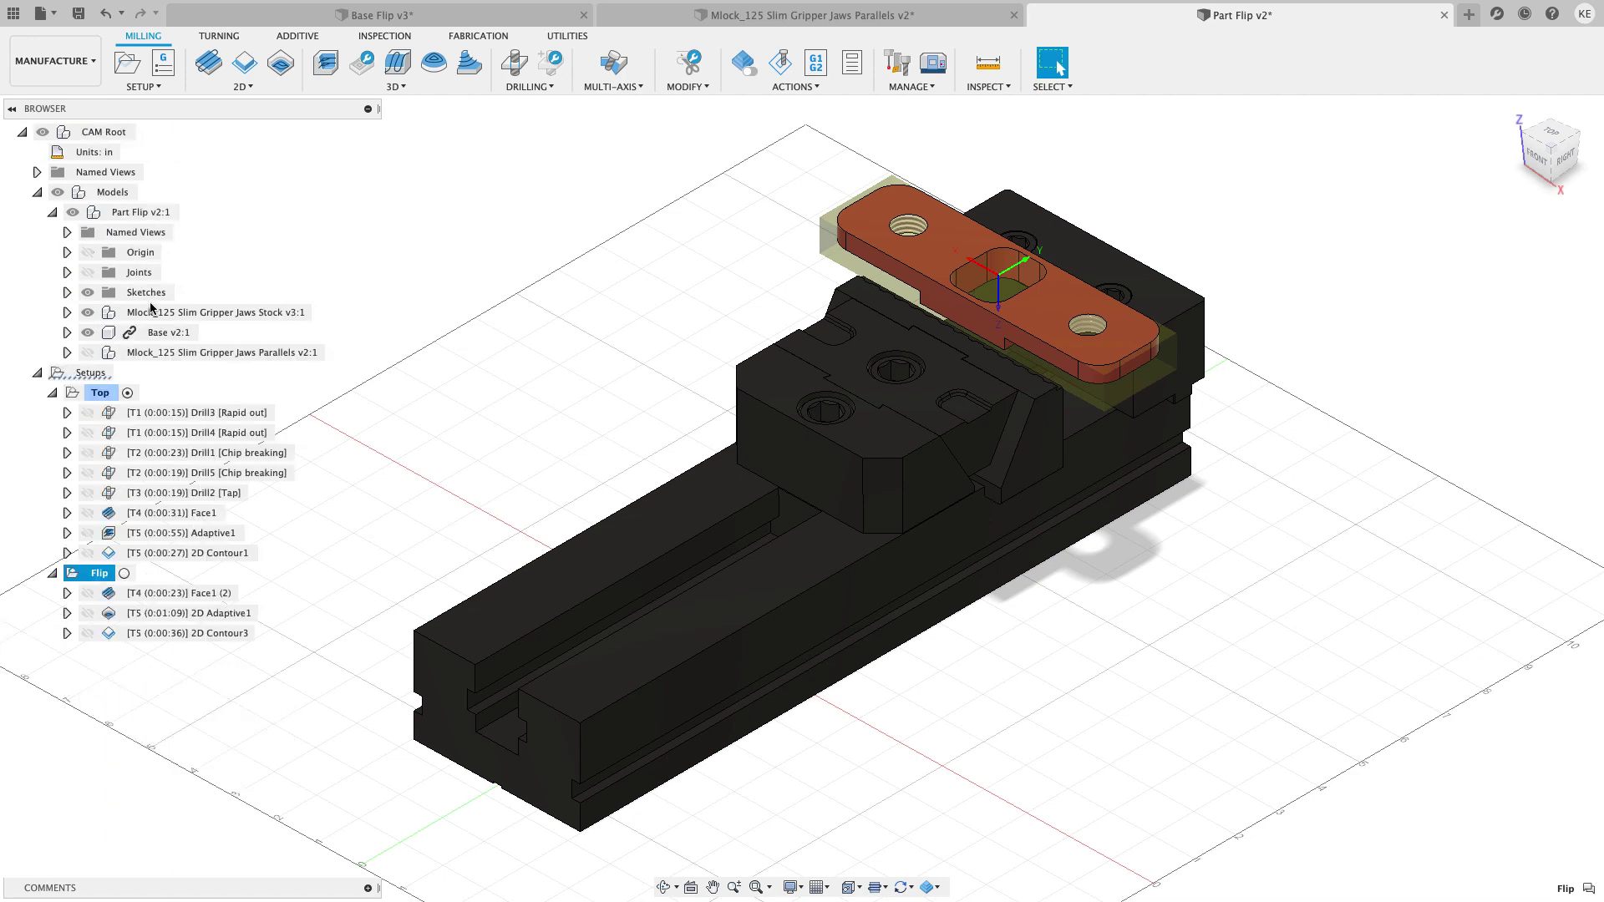
click(444, 308)
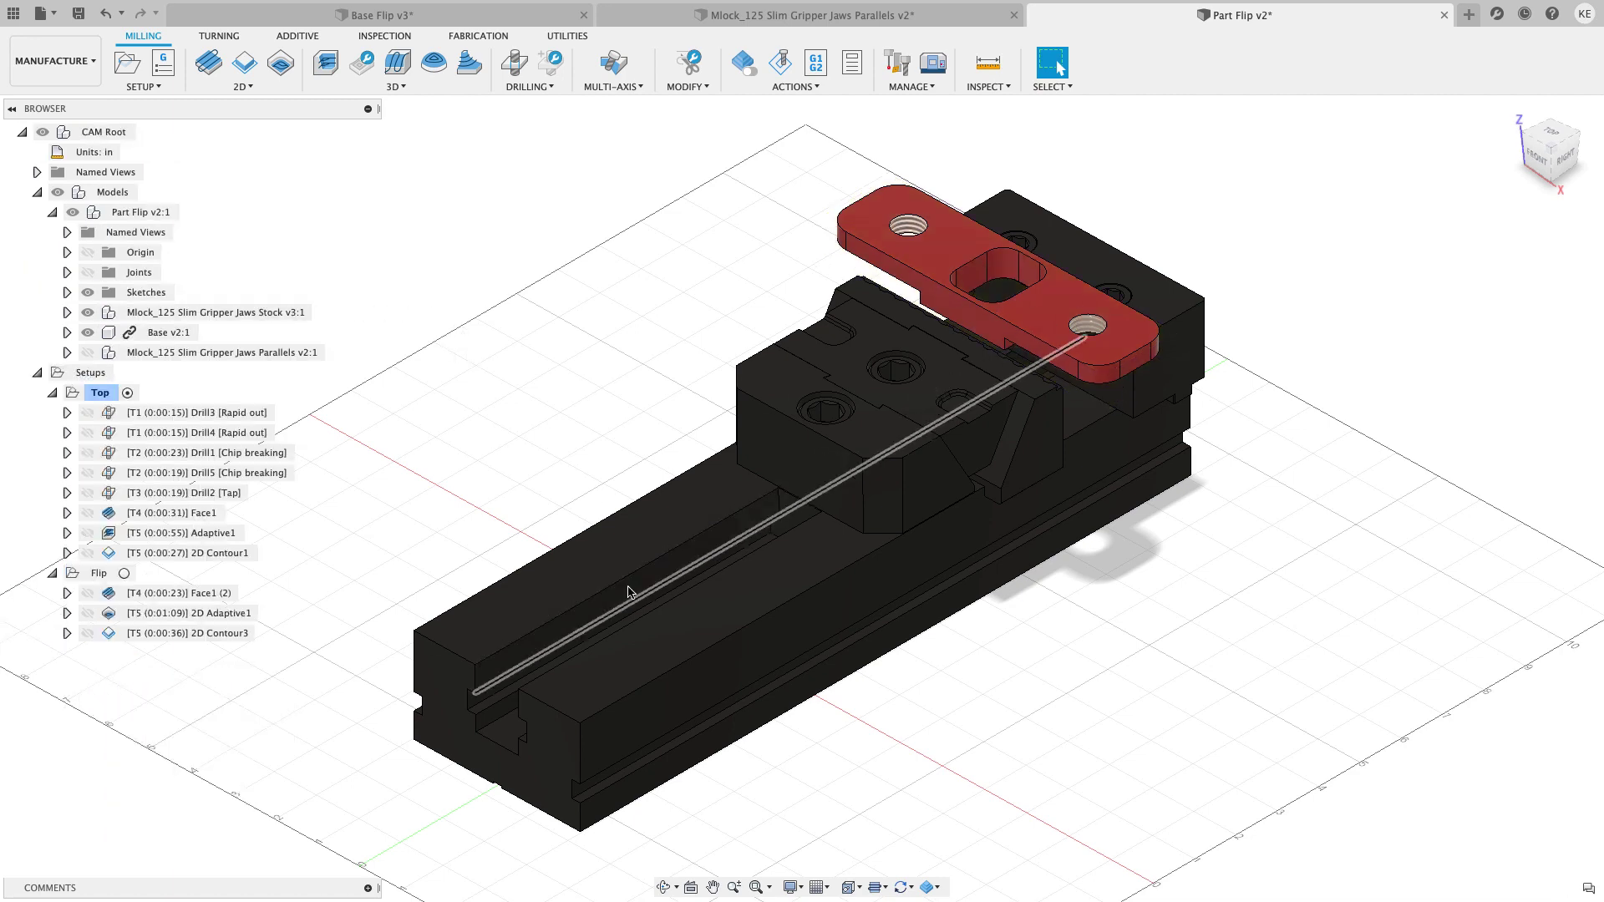
click(912, 887)
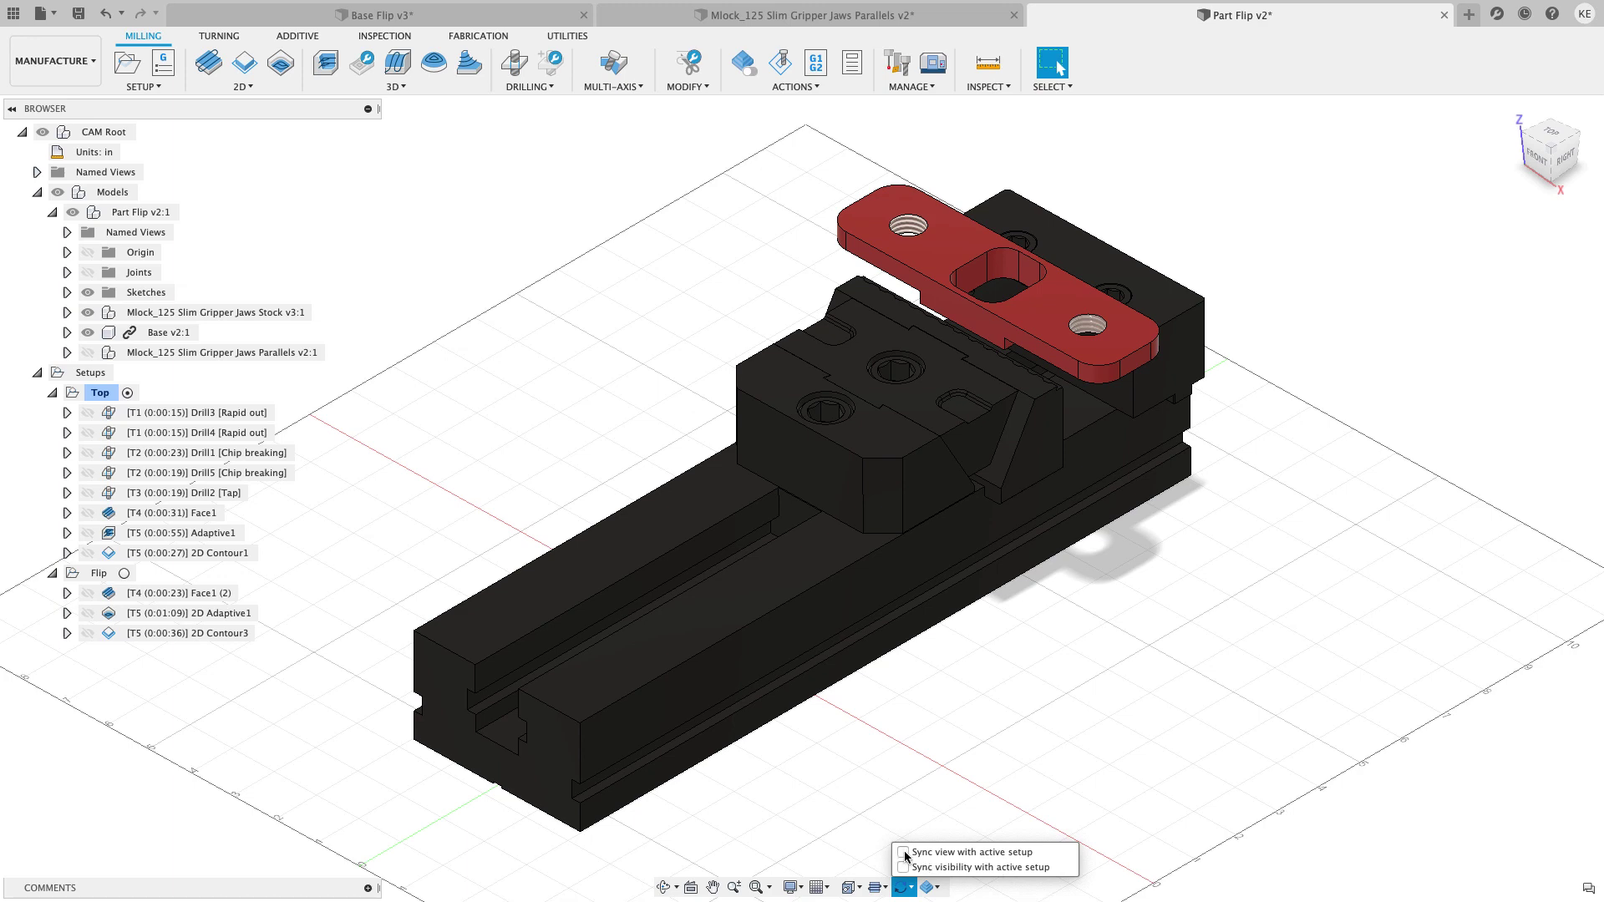
click(903, 852)
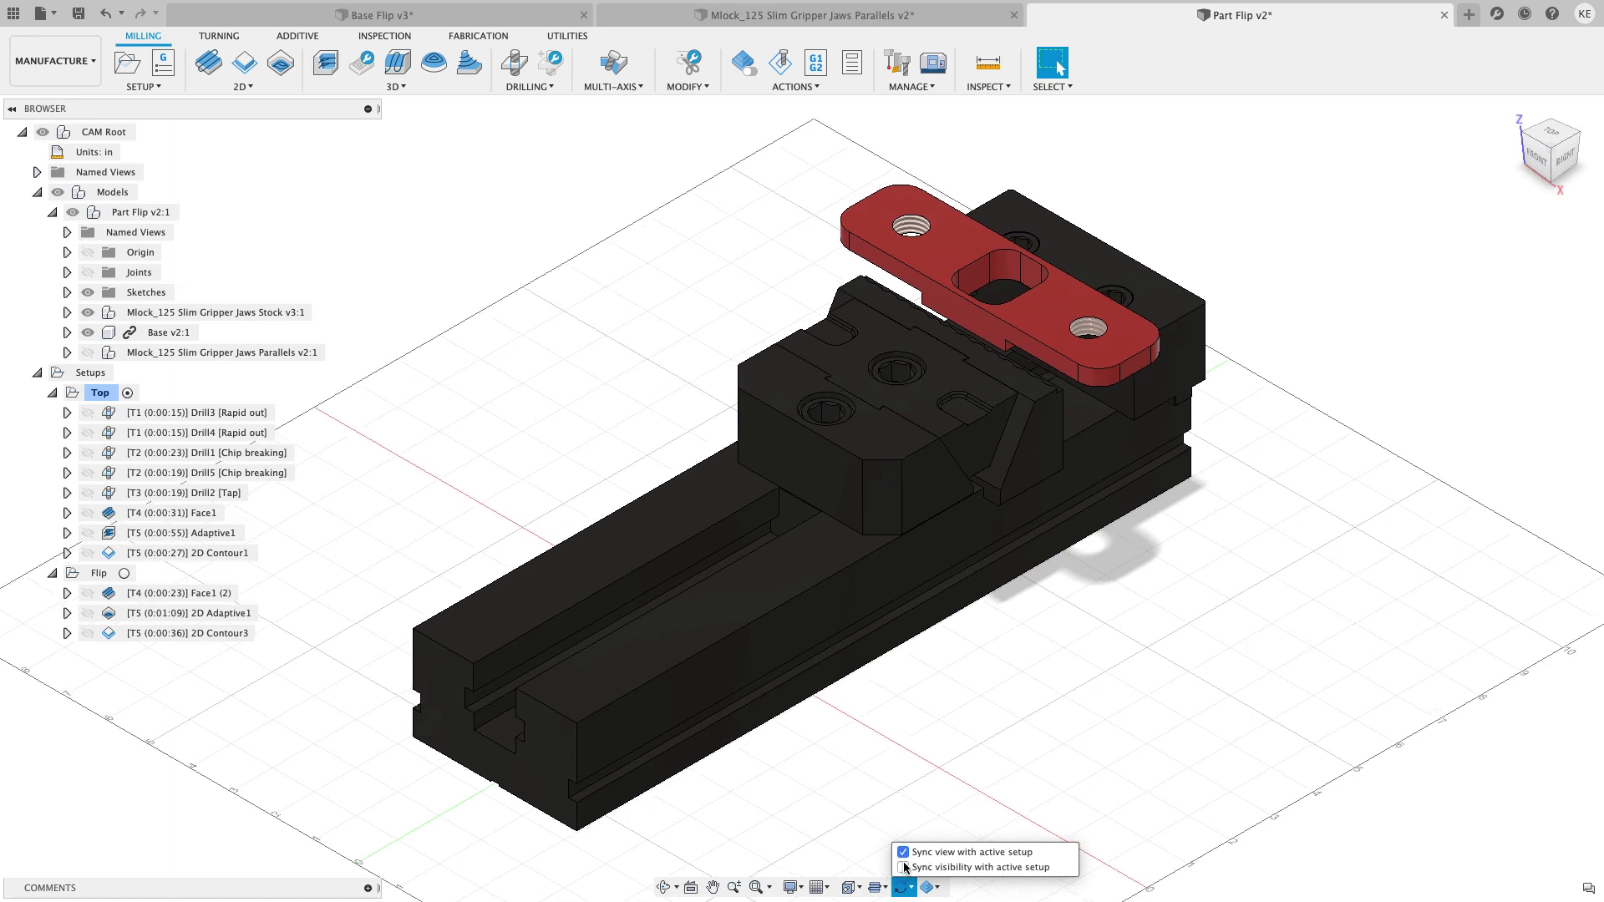
click(942, 762)
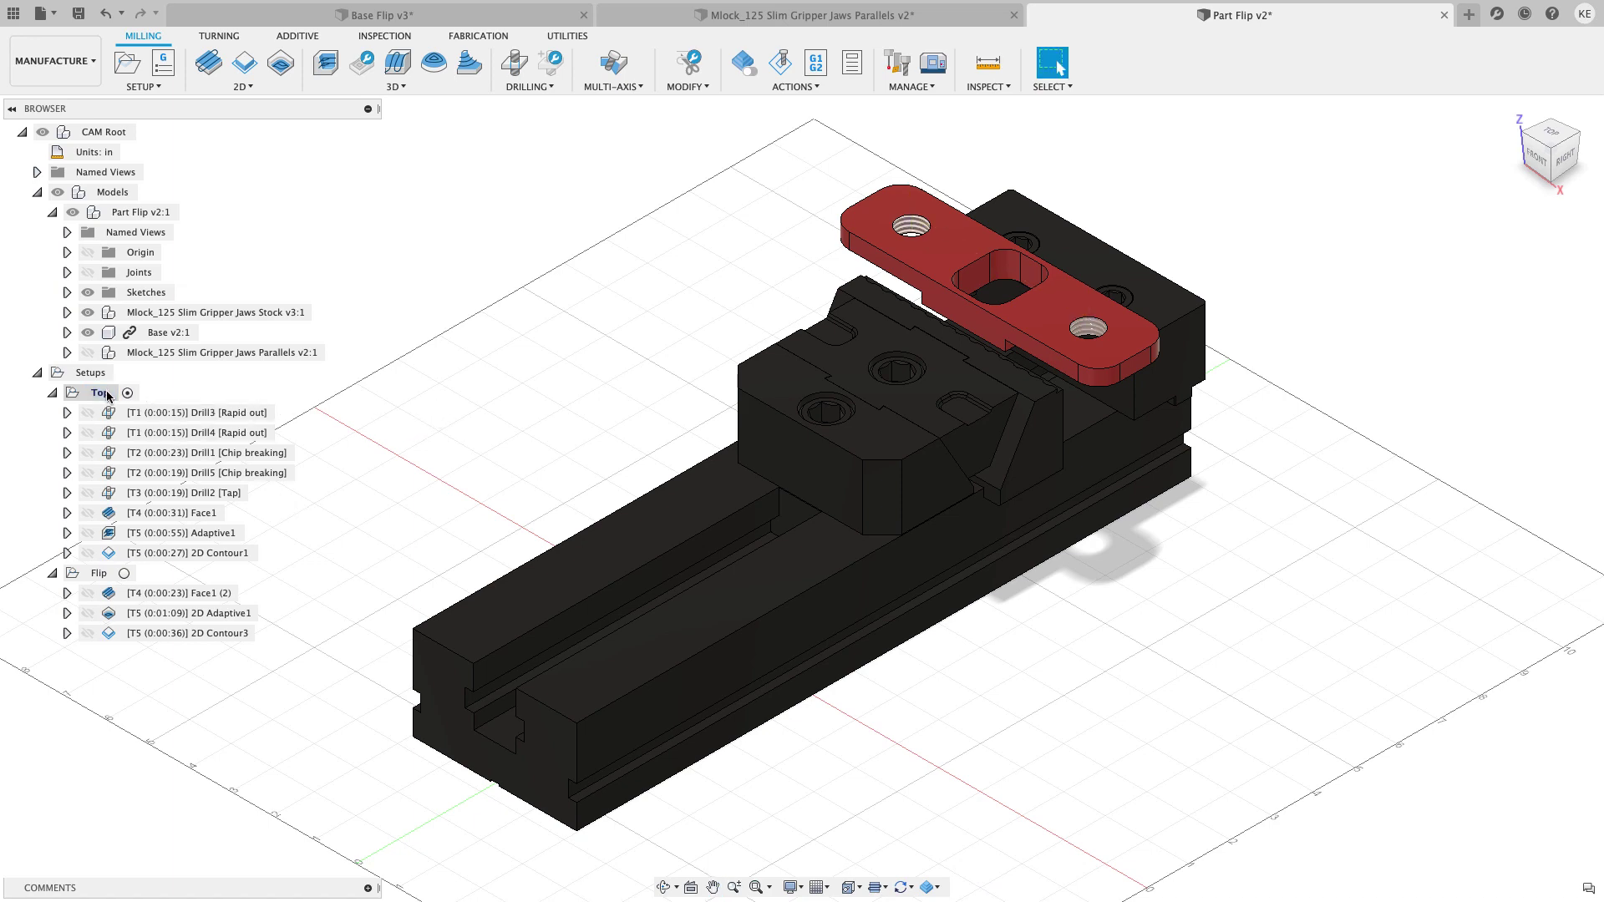
Activate Flip, then Top, then Flip again to check the vise view switches automatically
click(125, 575)
click(125, 574)
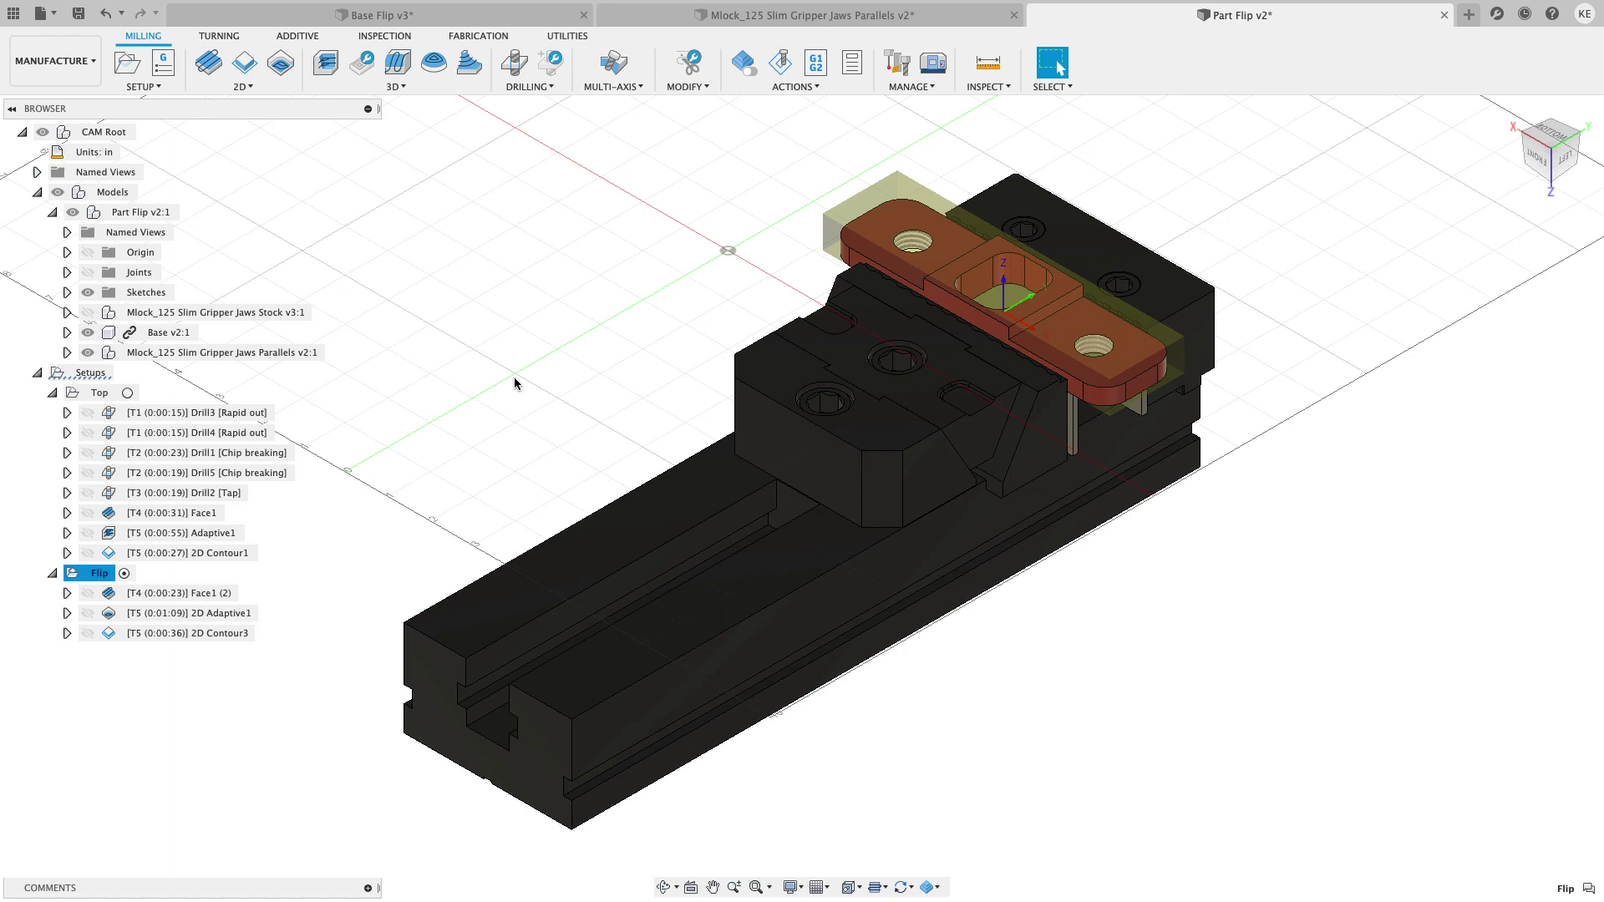
click(127, 392)
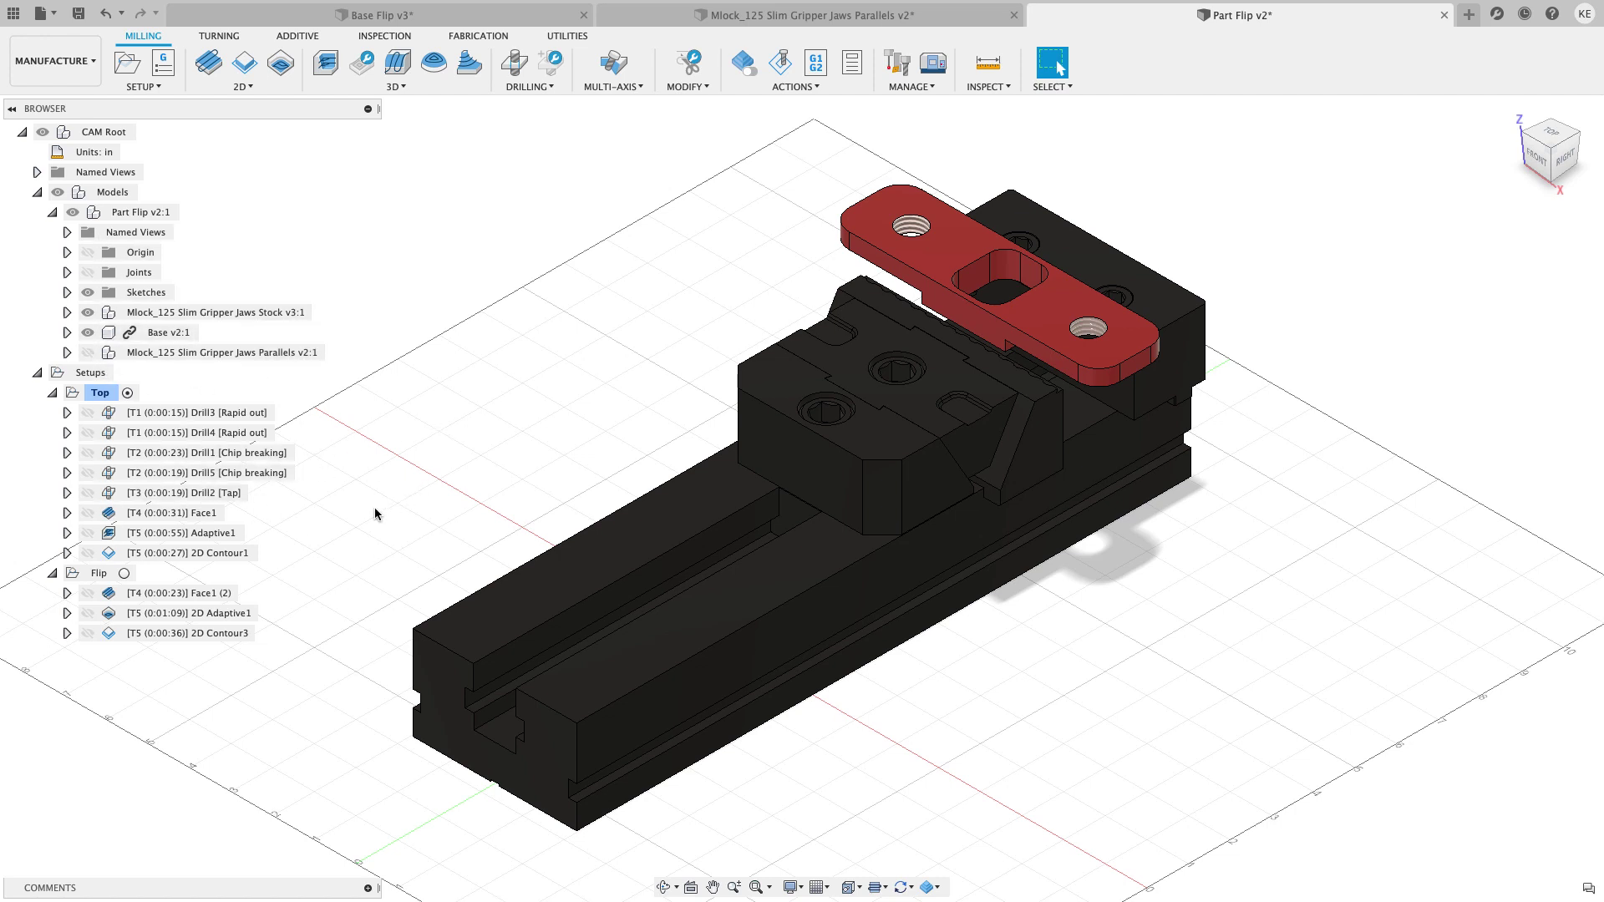
click(123, 574)
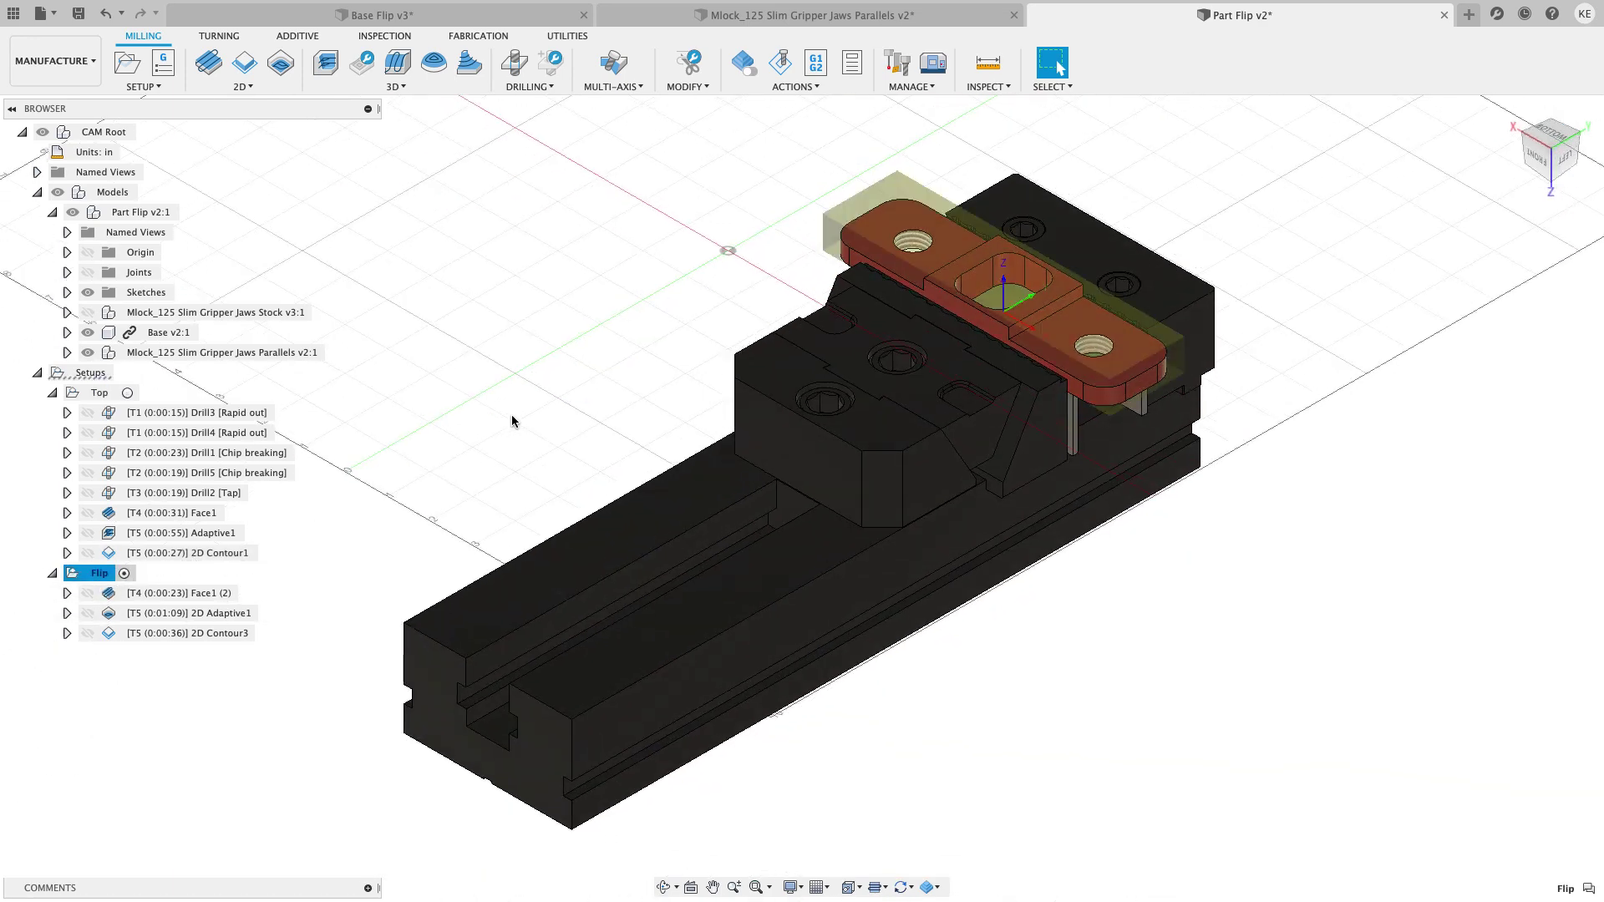